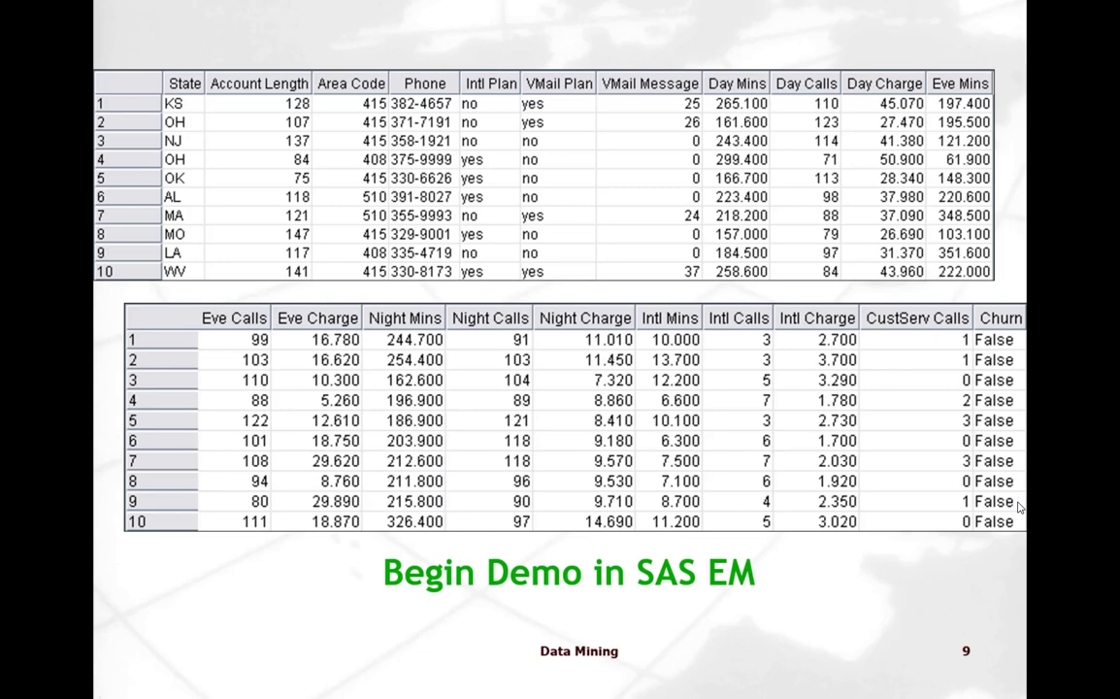
# Step: End the slide show and switch to the Enterprise Miner window
pyautogui.press('Escape')
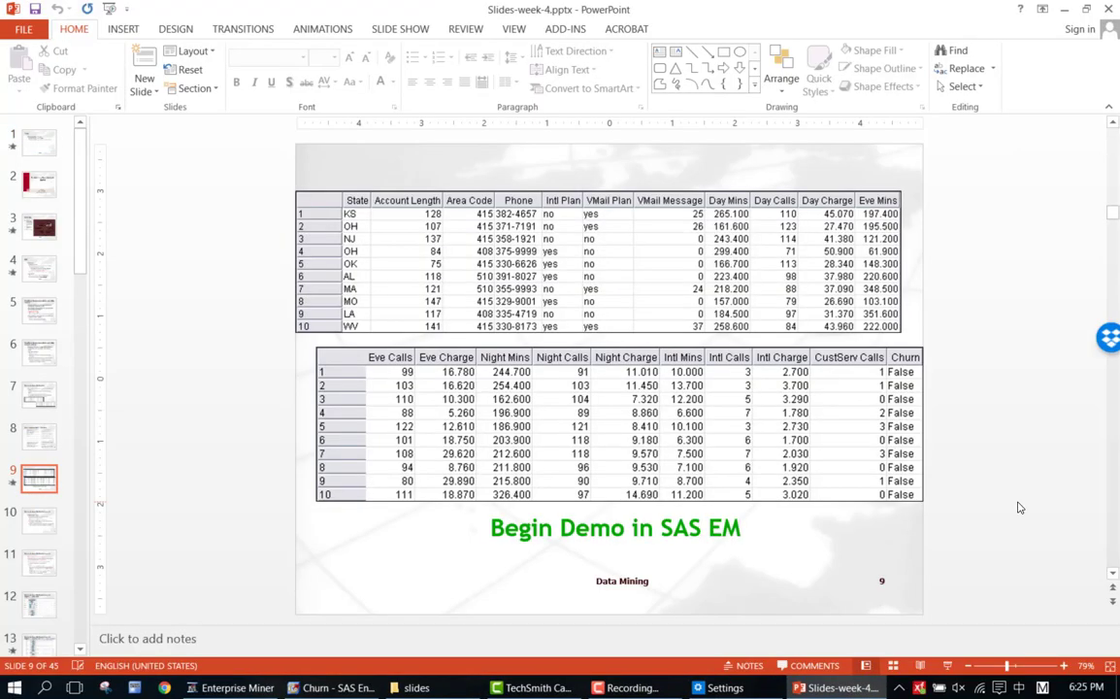
pyautogui.press('super+Tab')
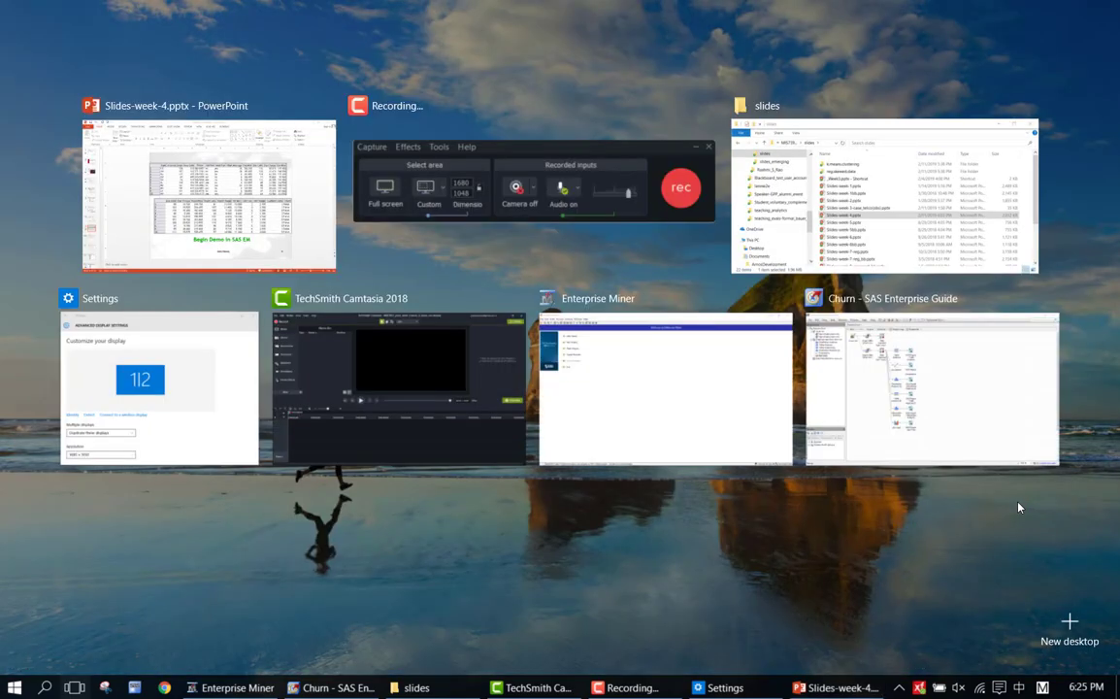
pyautogui.press('Escape')
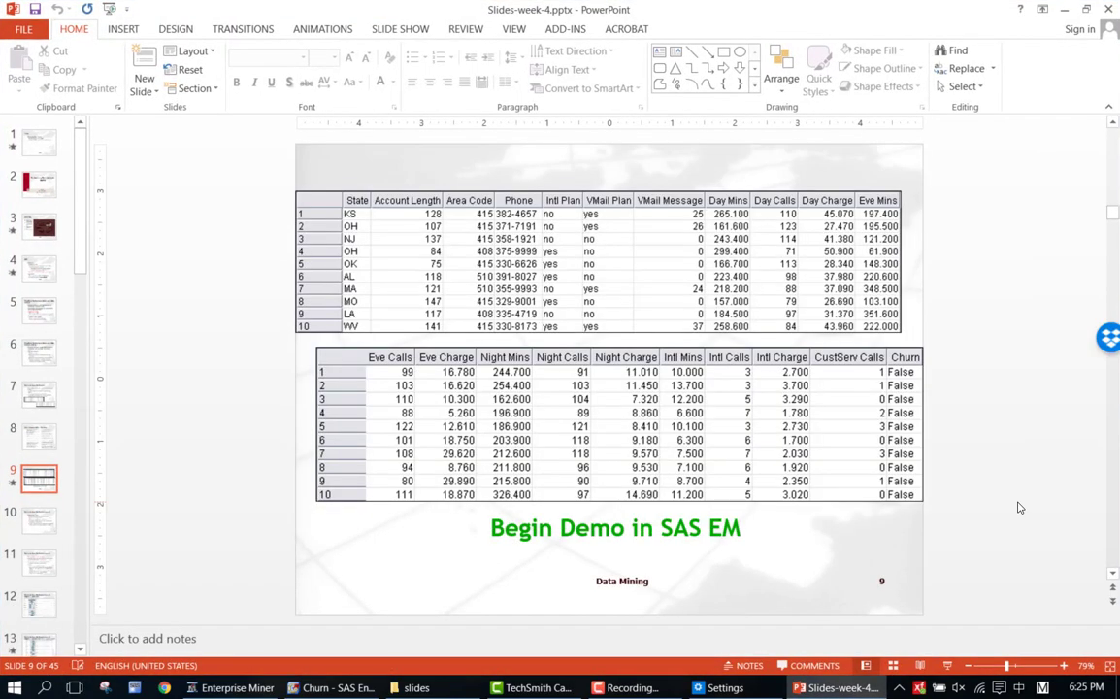
pyautogui.hotkey('alt', 'Tab')
pyautogui.hotkey('alt', 'Tab')
pyautogui.hotkey('alt', 'Tab')
pyautogui.hotkey('alt', 'Tab')
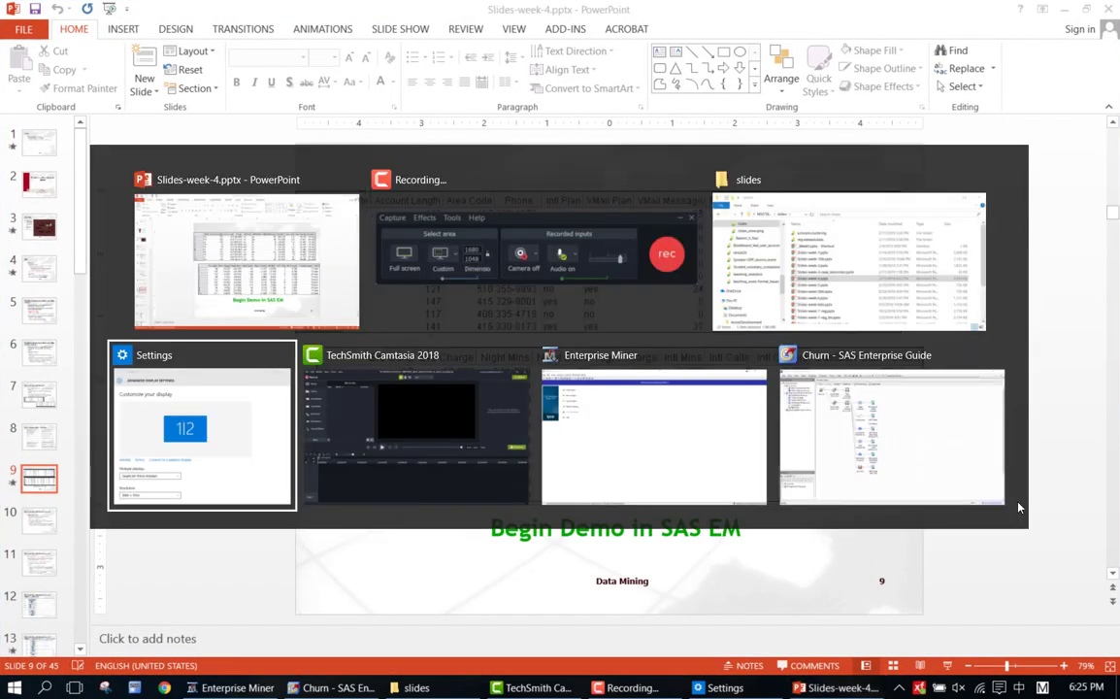
pyautogui.hotkey('alt', 'Tab')
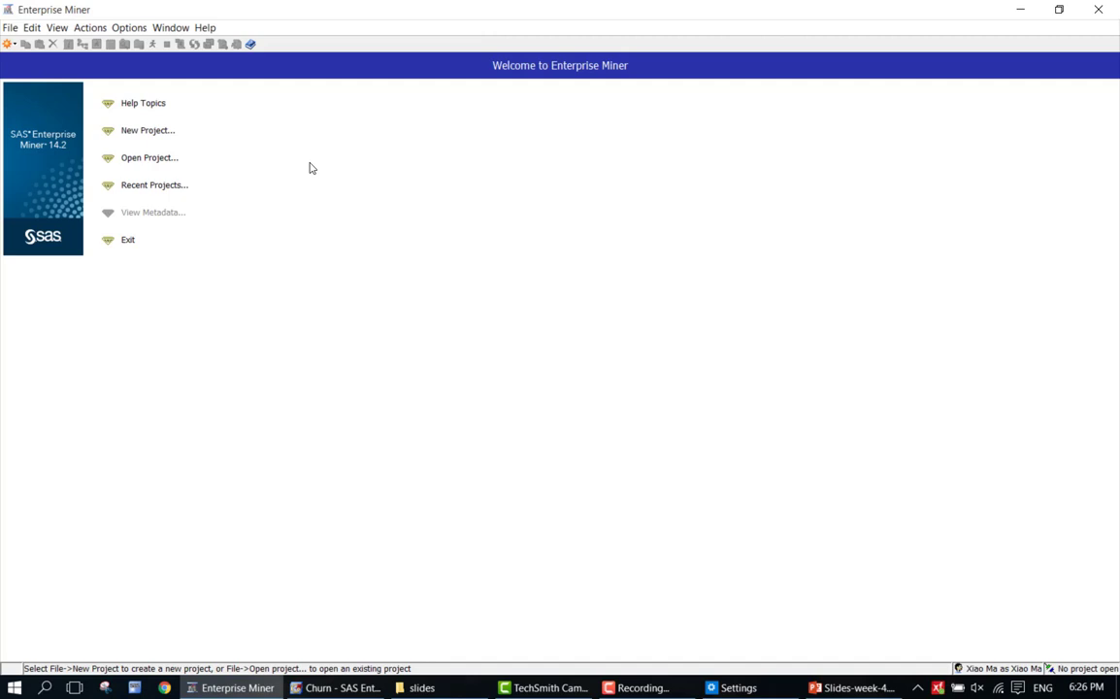
# Step: Create a new project named TelCo1 with the SAS-EM folder in Documents as its server directory
pyautogui.click(147, 130)
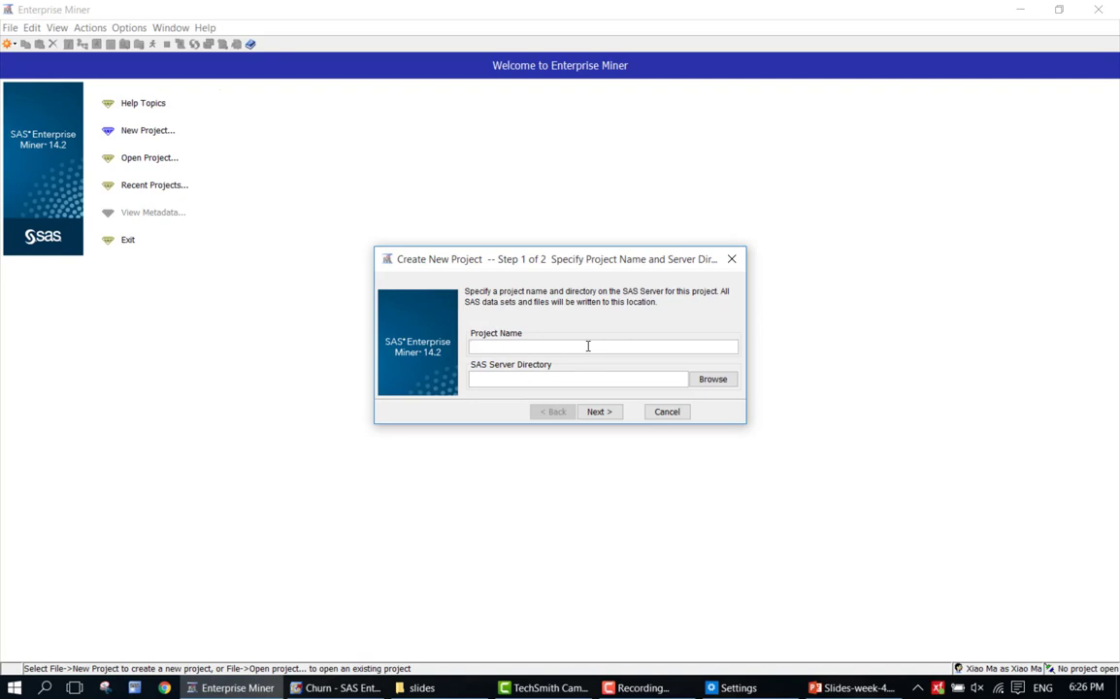
pyautogui.write('TelCo2')
pyautogui.press('BackSpace')
pyautogui.write('1')
pyautogui.click(713, 378)
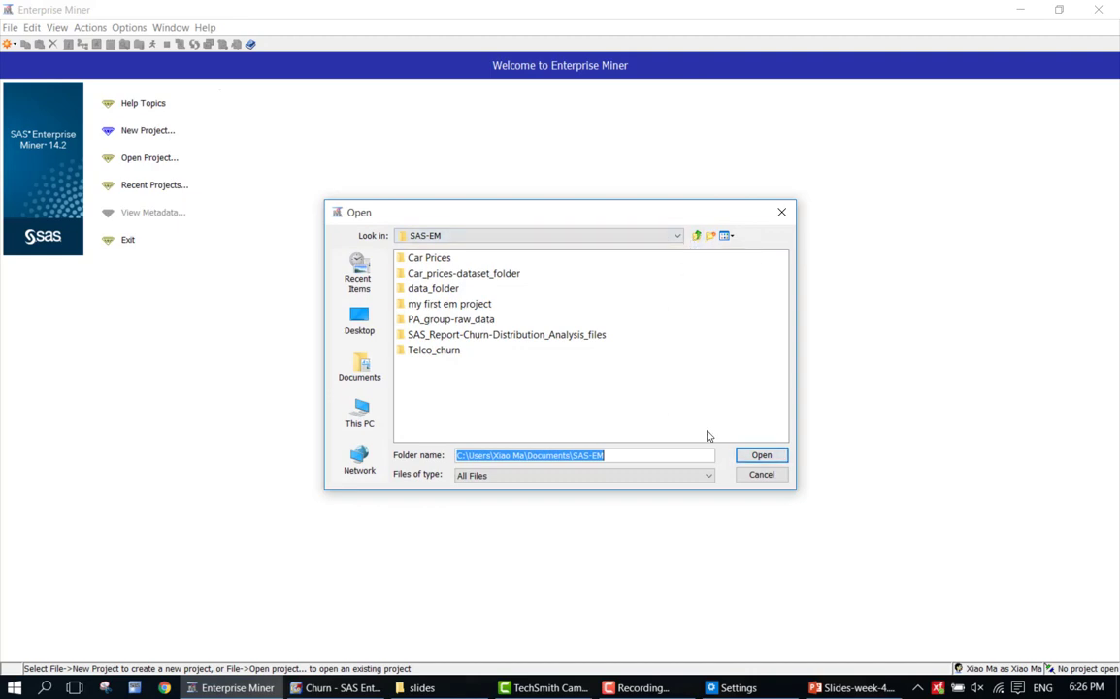
pyautogui.click(760, 456)
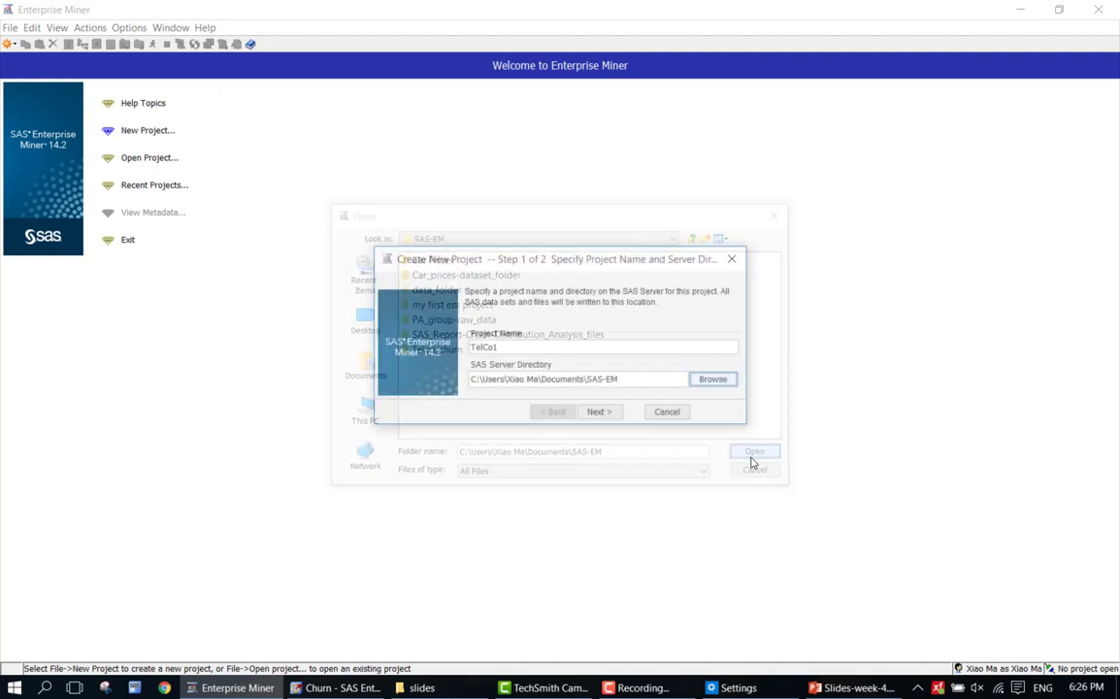
pyautogui.click(603, 414)
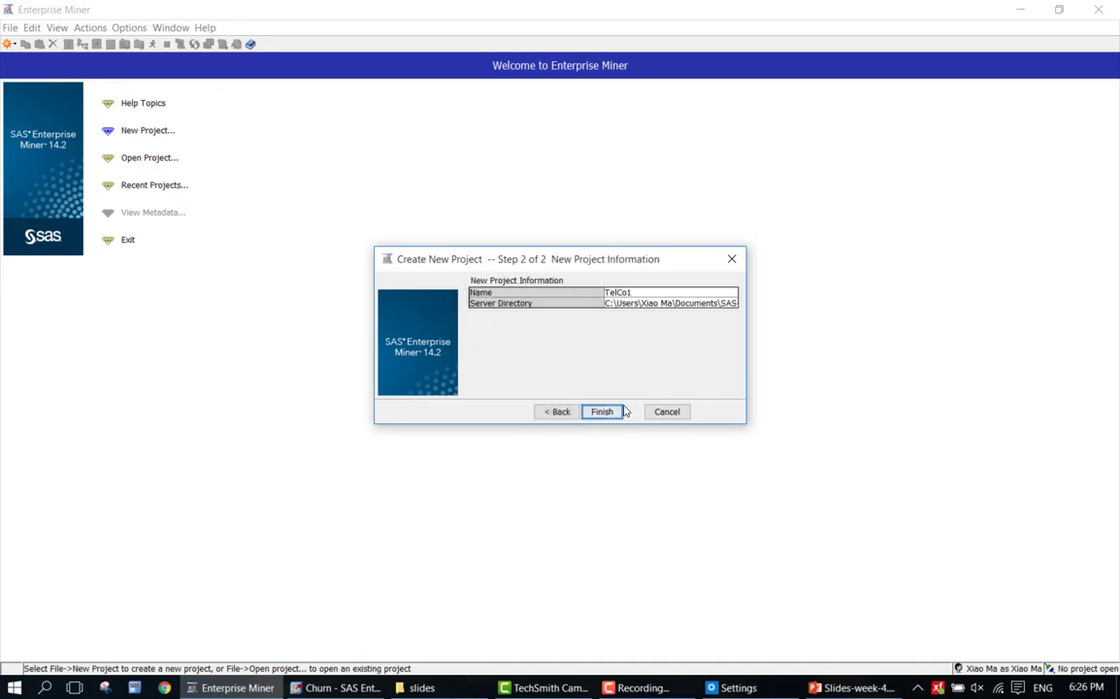
pyautogui.click(611, 417)
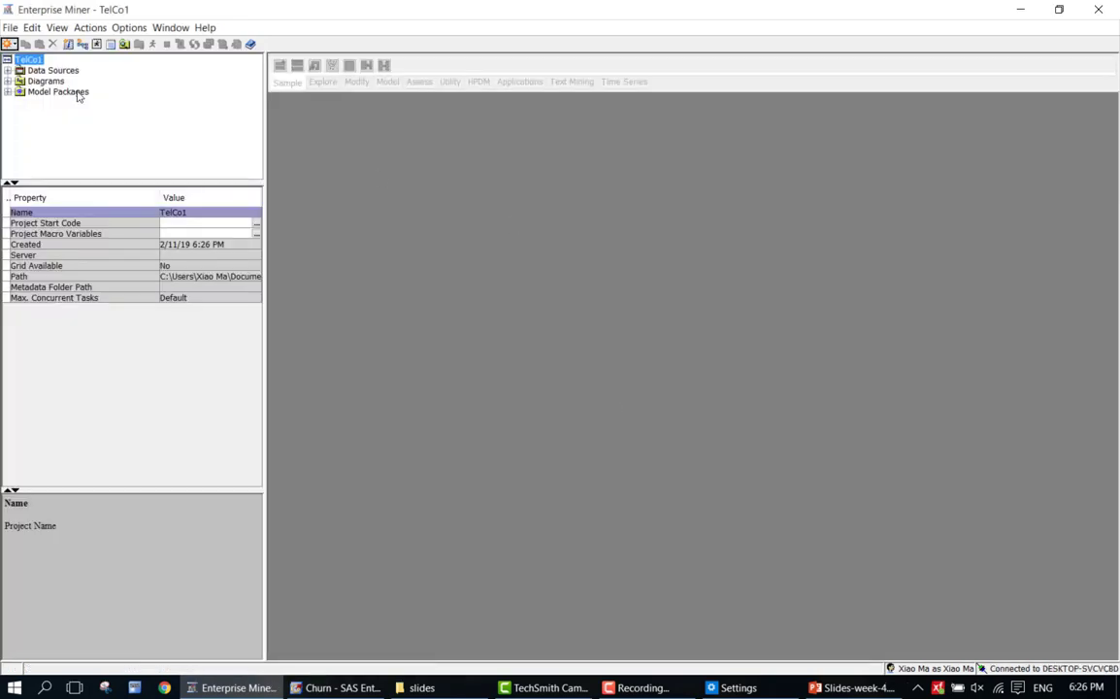
# Step: Create a new library named myLib with the BASE engine, pointing to the SAS-EM folder in Documents
pyautogui.click(8, 70)
pyautogui.click(10, 29)
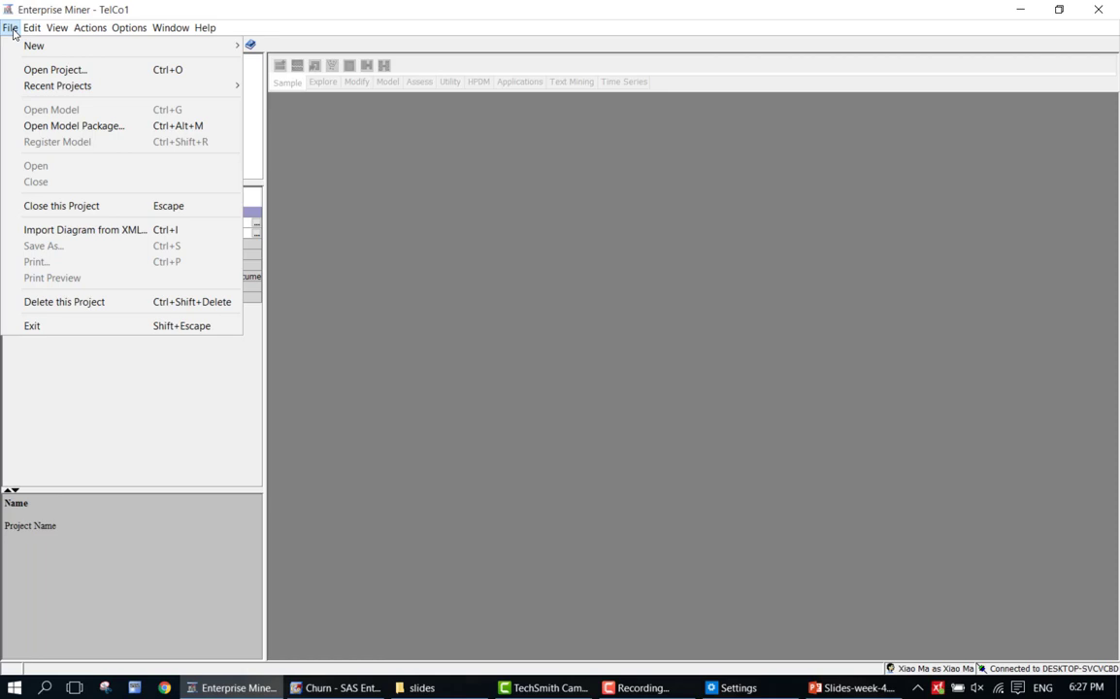
pyautogui.moveTo(197, 45)
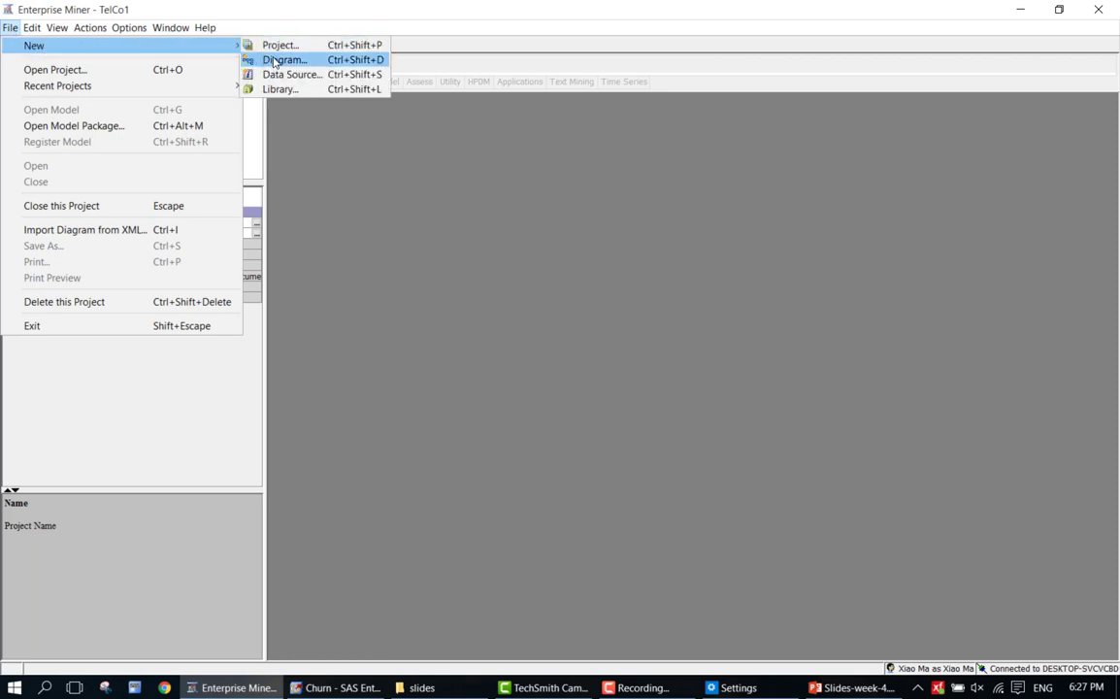
pyautogui.click(284, 90)
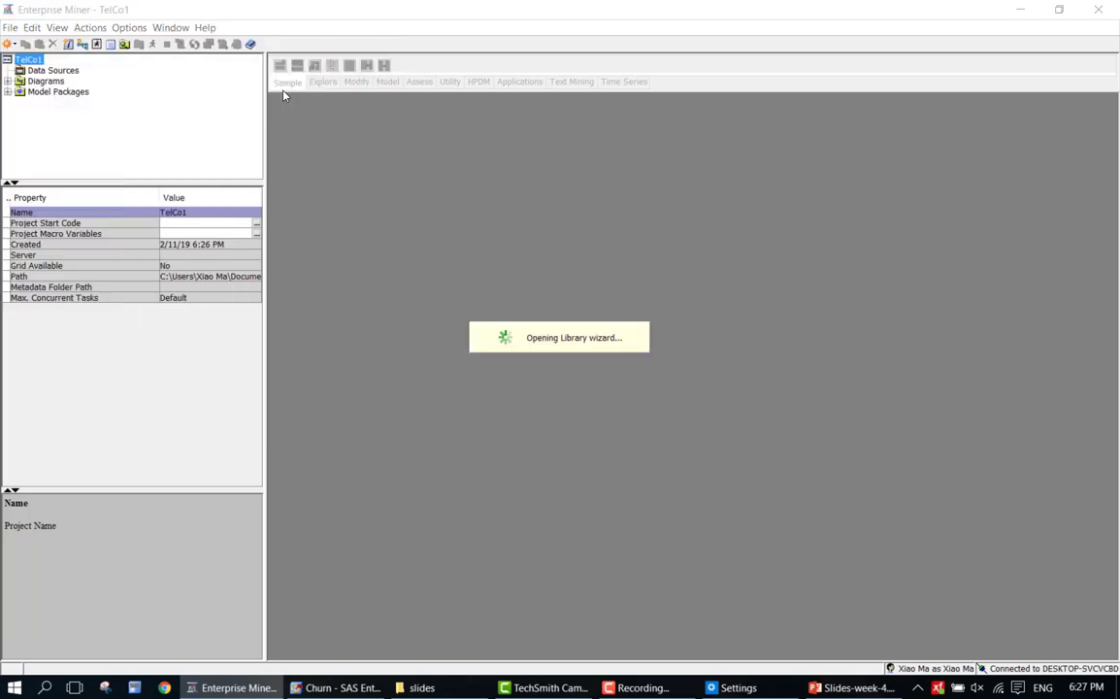
pyautogui.click(653, 460)
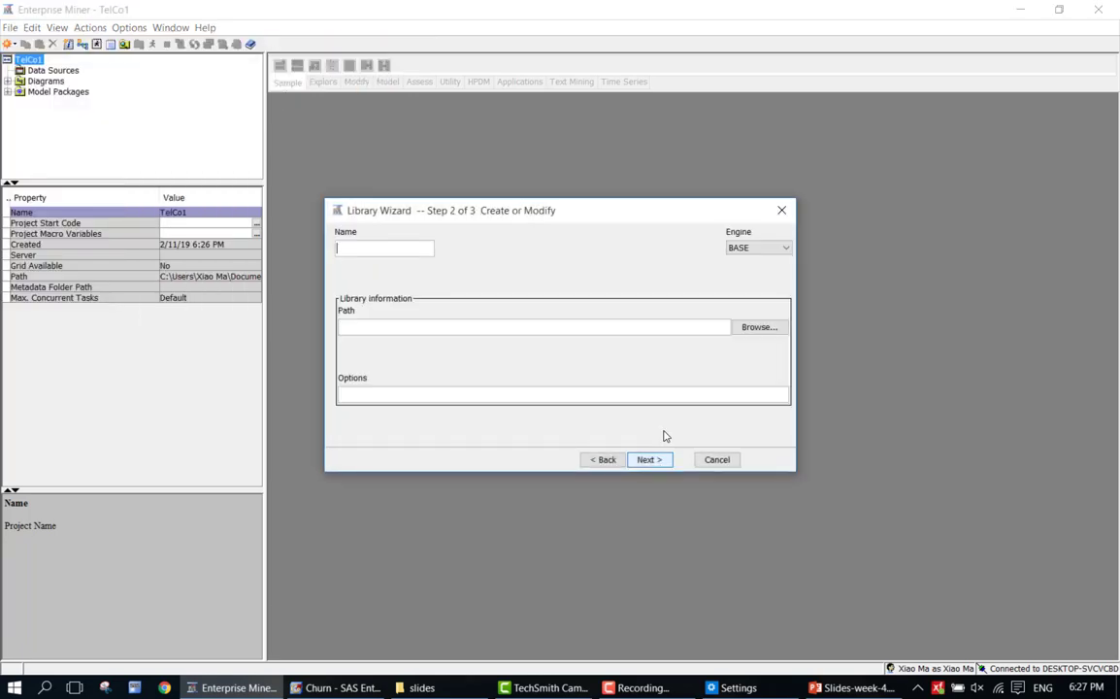
pyautogui.write('myLib')
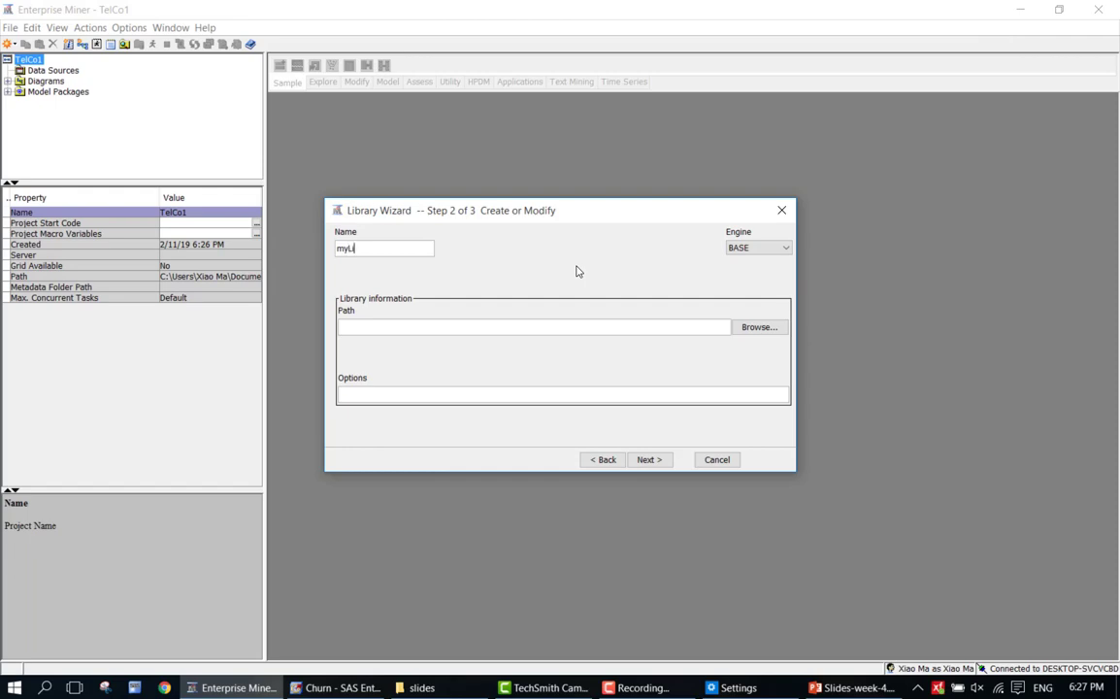
pyautogui.click(743, 330)
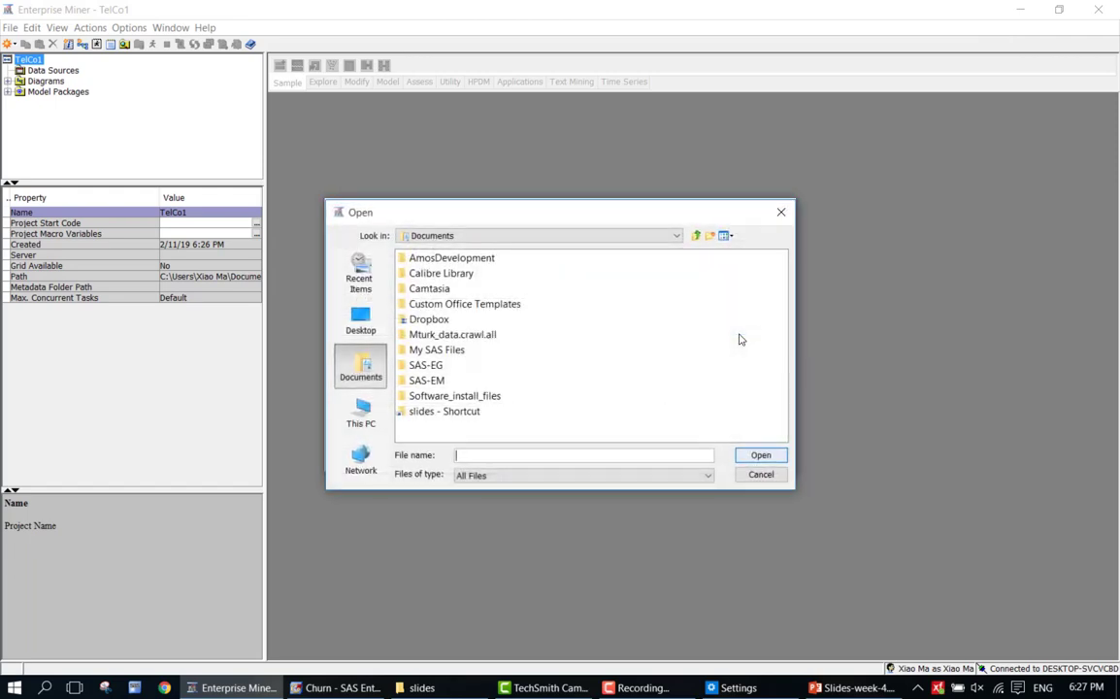
pyautogui.doubleClick(426, 379)
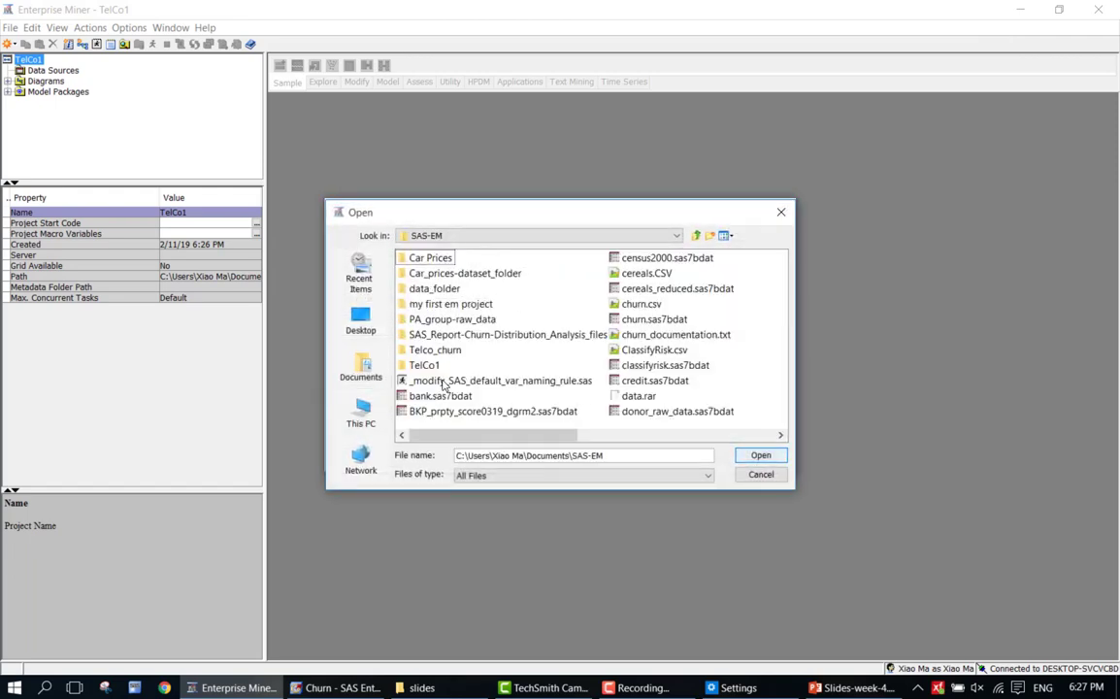
pyautogui.click(757, 455)
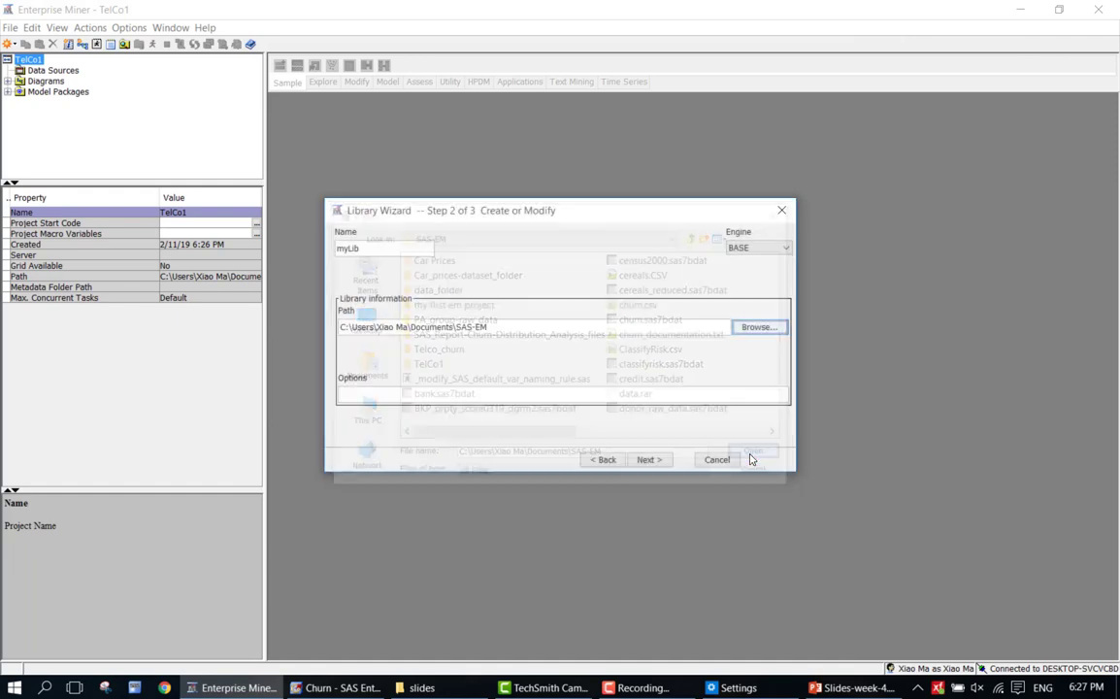
pyautogui.click(646, 460)
pyautogui.click(648, 459)
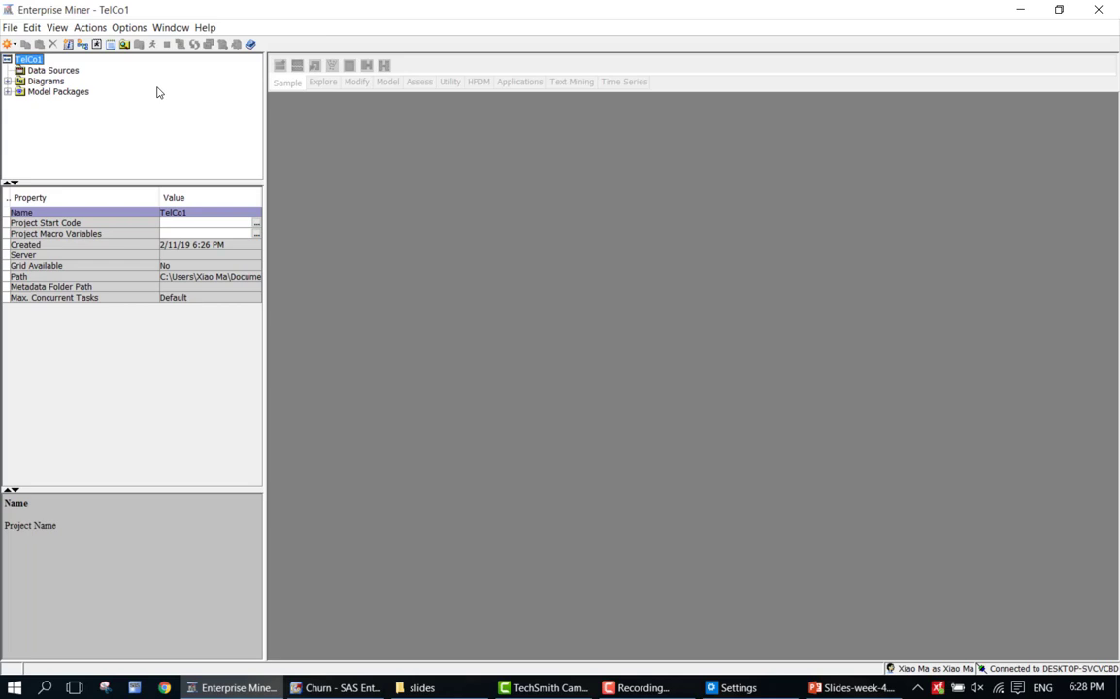
# Step: Start a new data source from a SAS table and choose the Churn table in the Mylib library
pyautogui.click(11, 27)
pyautogui.moveTo(32, 28)
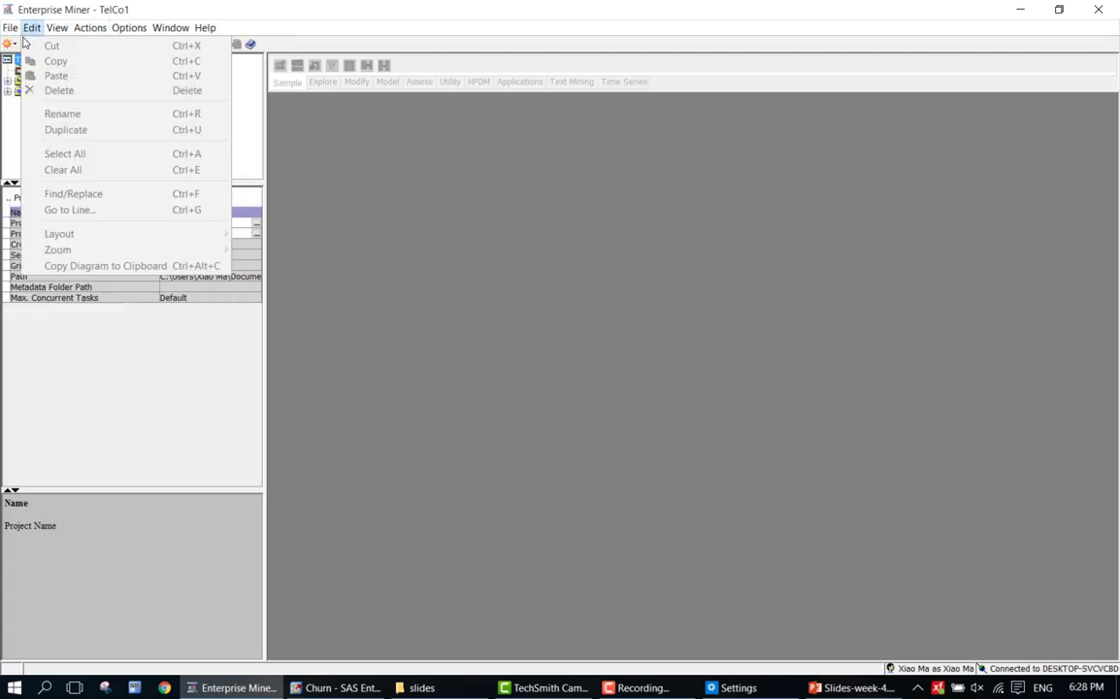
pyautogui.moveTo(183, 49)
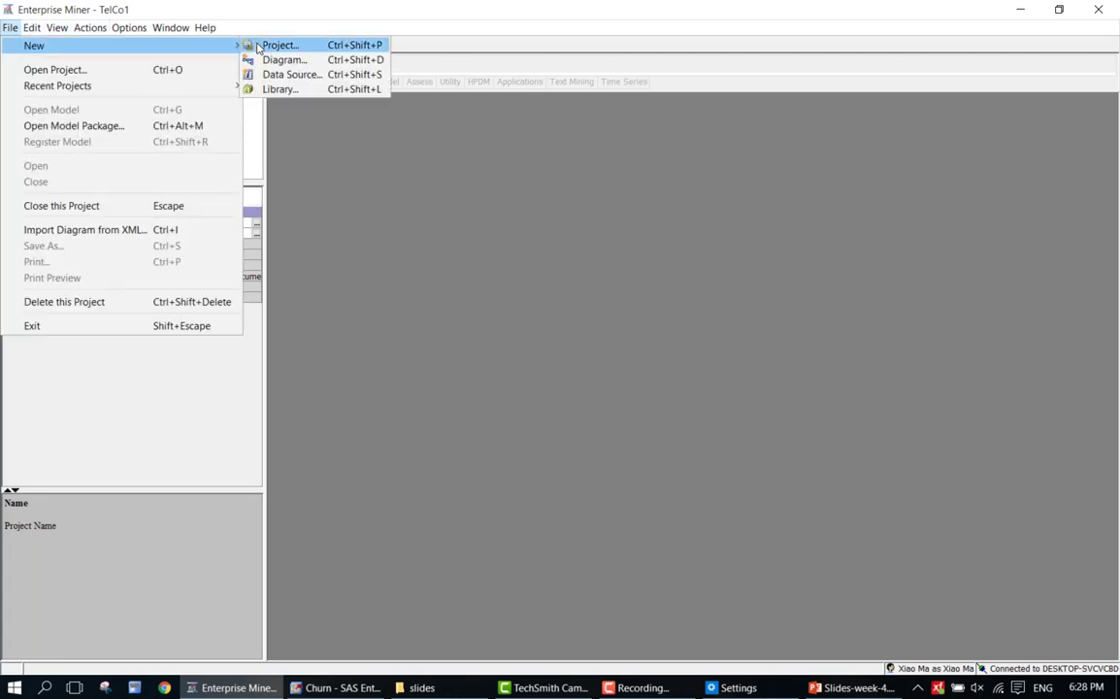
pyautogui.click(296, 75)
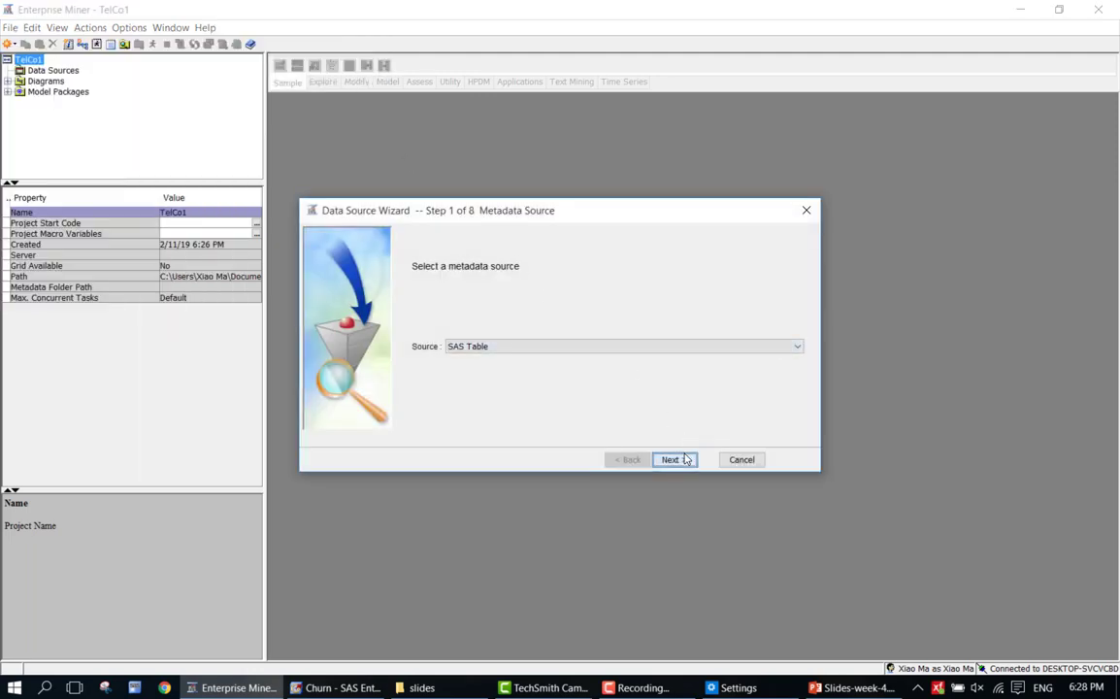
pyautogui.click(672, 459)
pyautogui.click(763, 347)
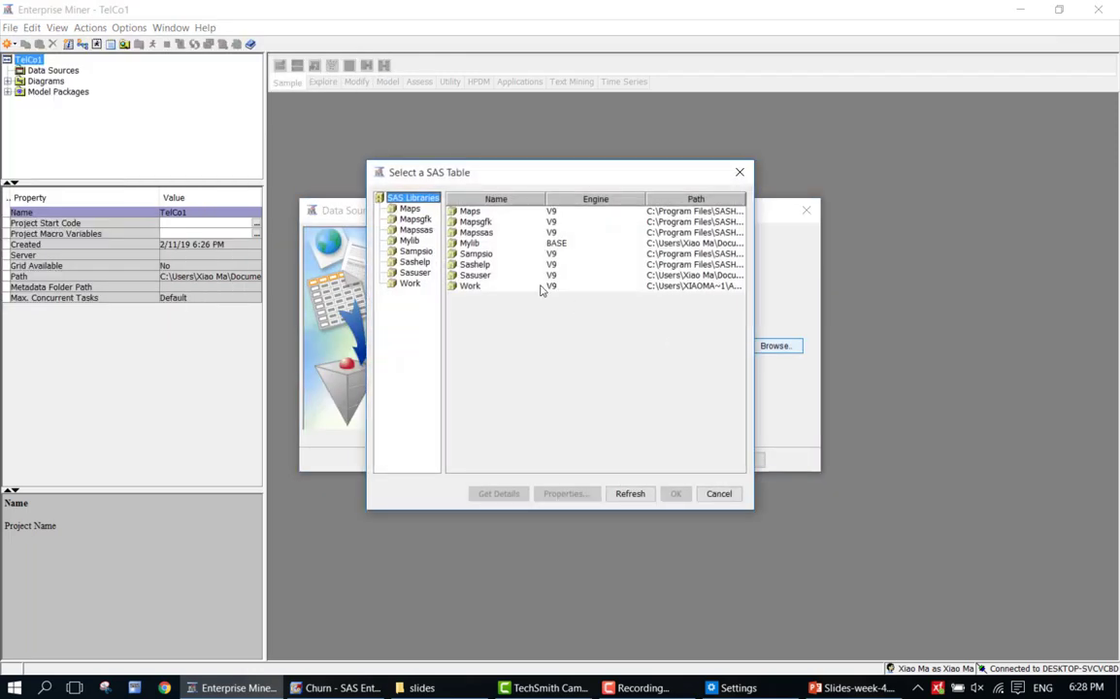
pyautogui.click(408, 242)
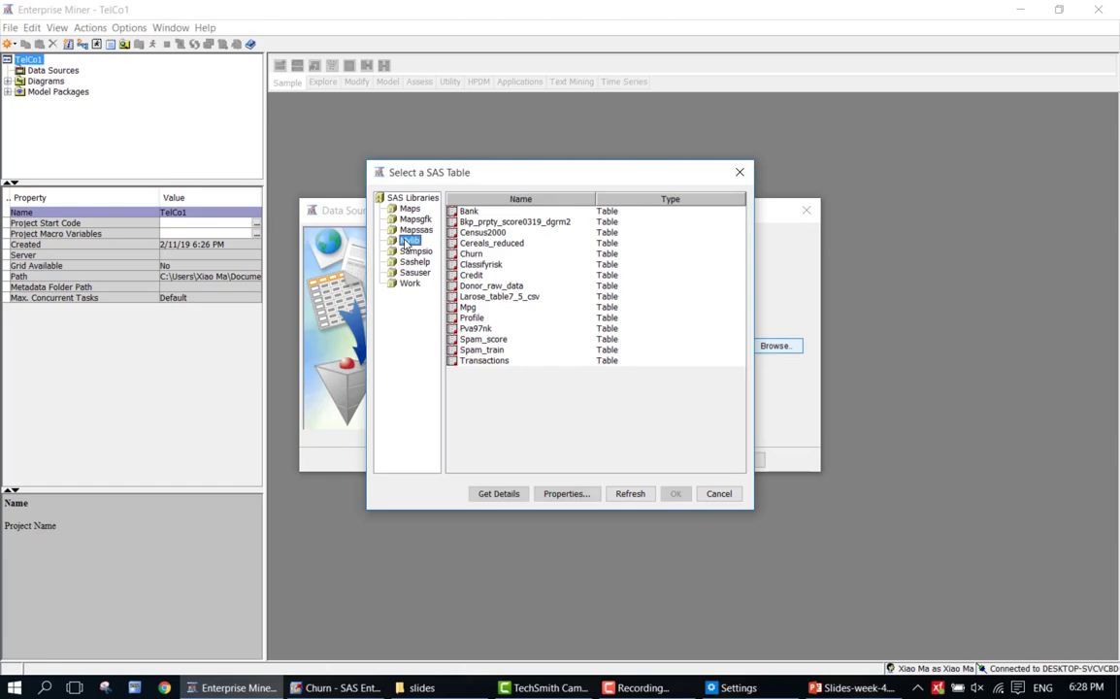
pyautogui.click(471, 254)
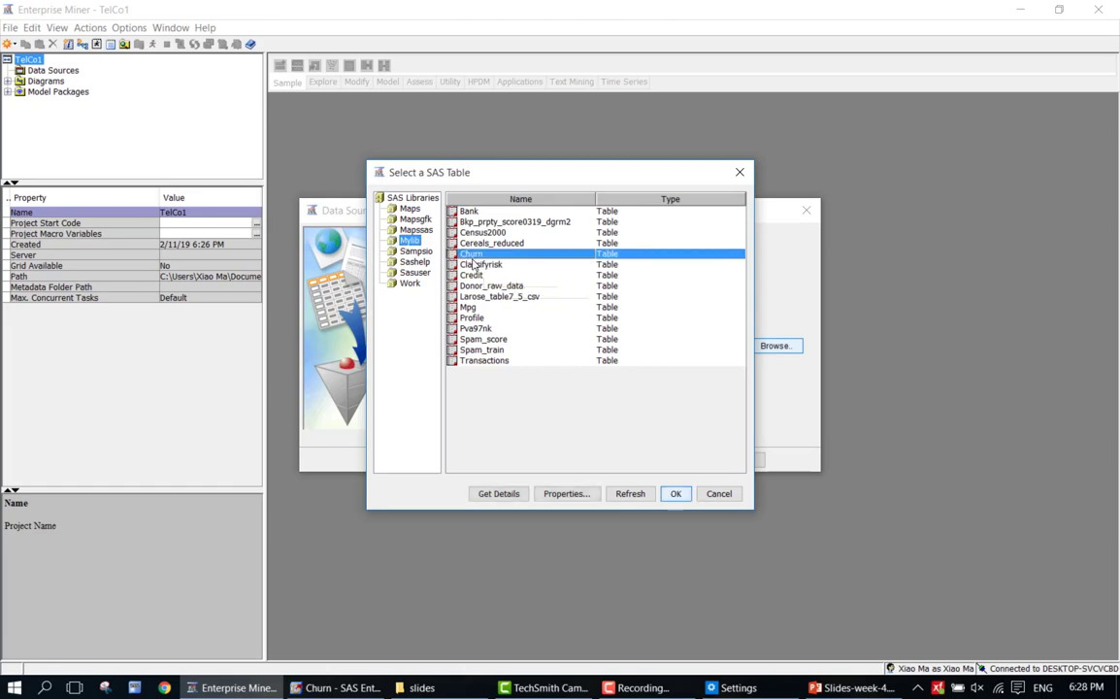
pyautogui.click(676, 495)
# Step: Proceed past the table properties to the metadata advisor options and choose the Advanced setting
pyautogui.click(673, 459)
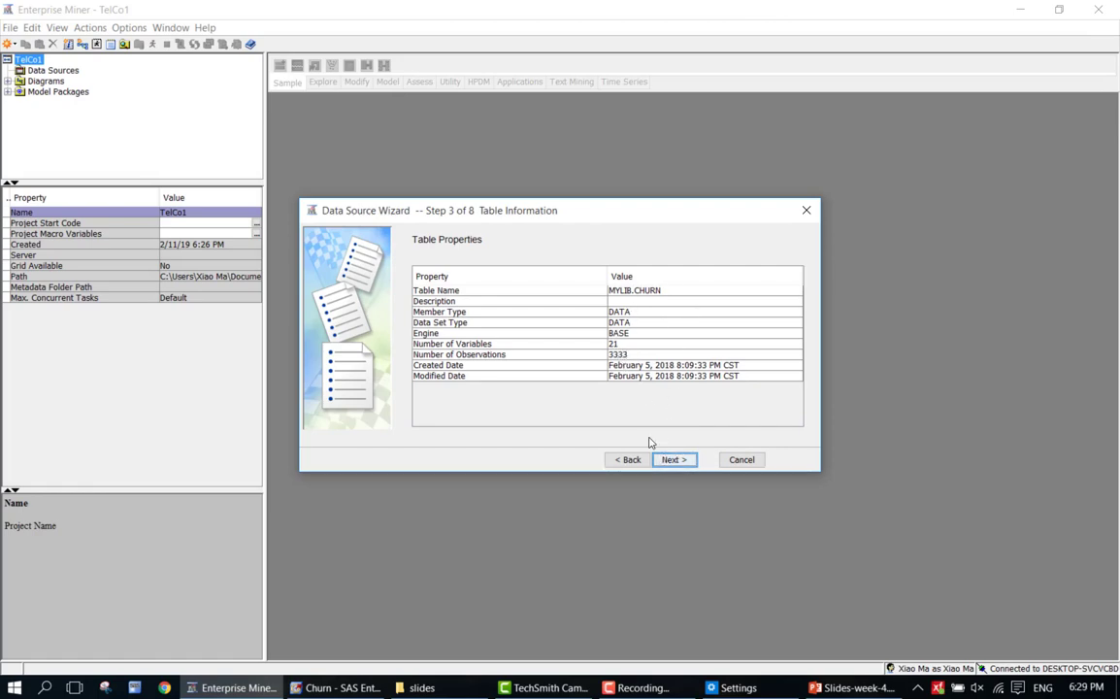
pyautogui.click(669, 460)
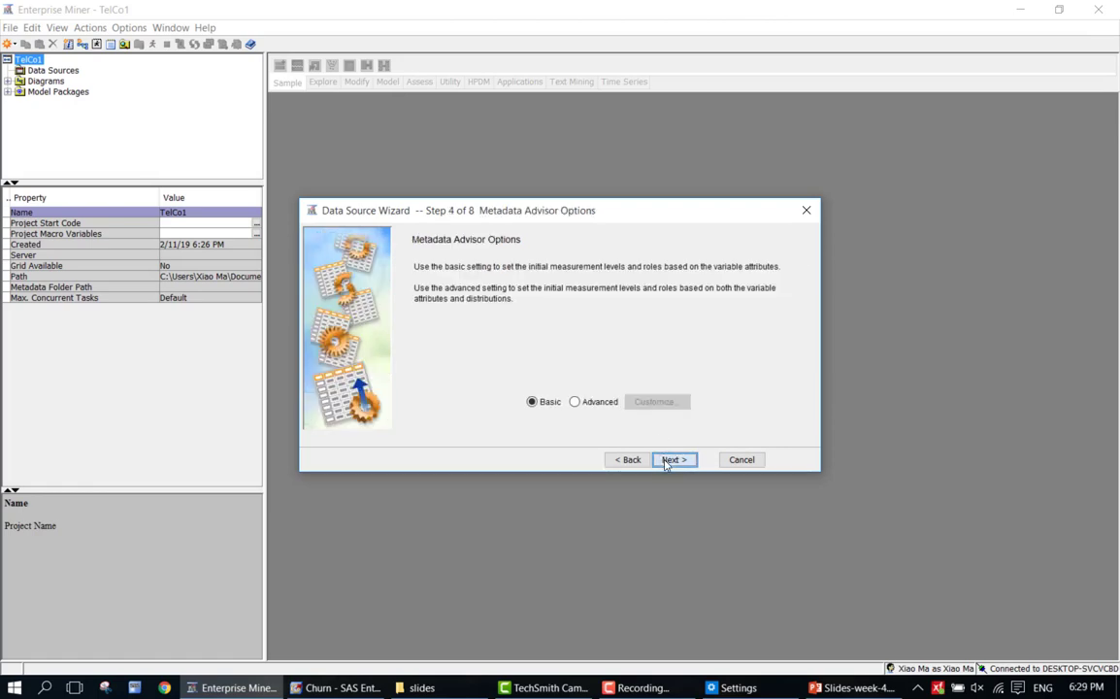
pyautogui.click(578, 405)
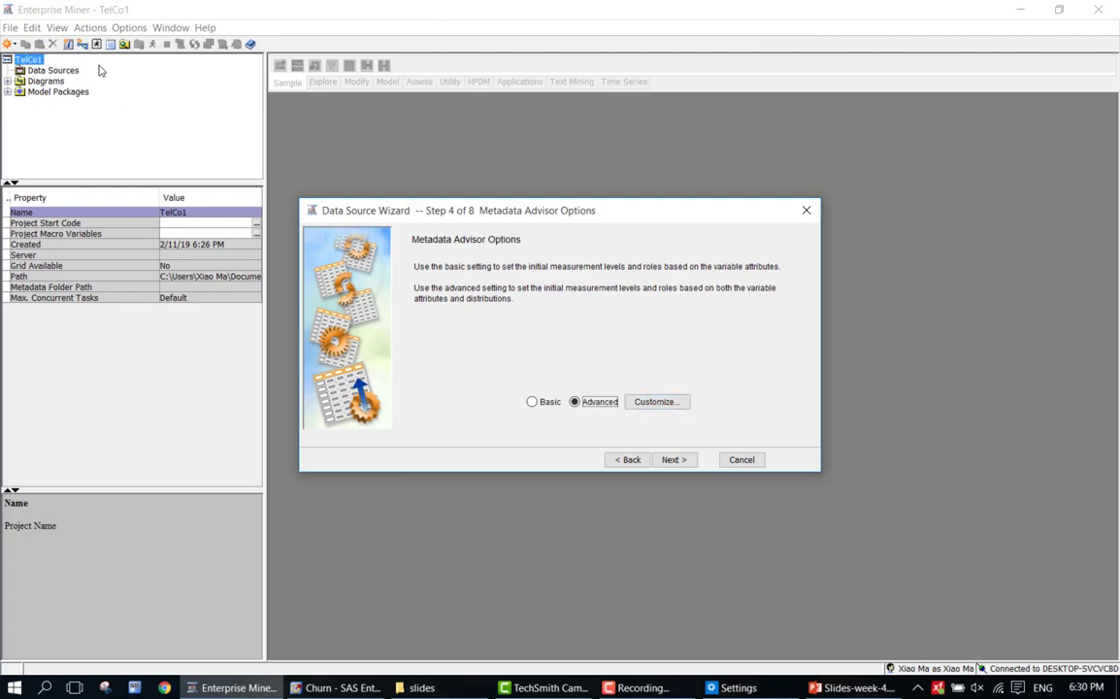
pyautogui.click(9, 26)
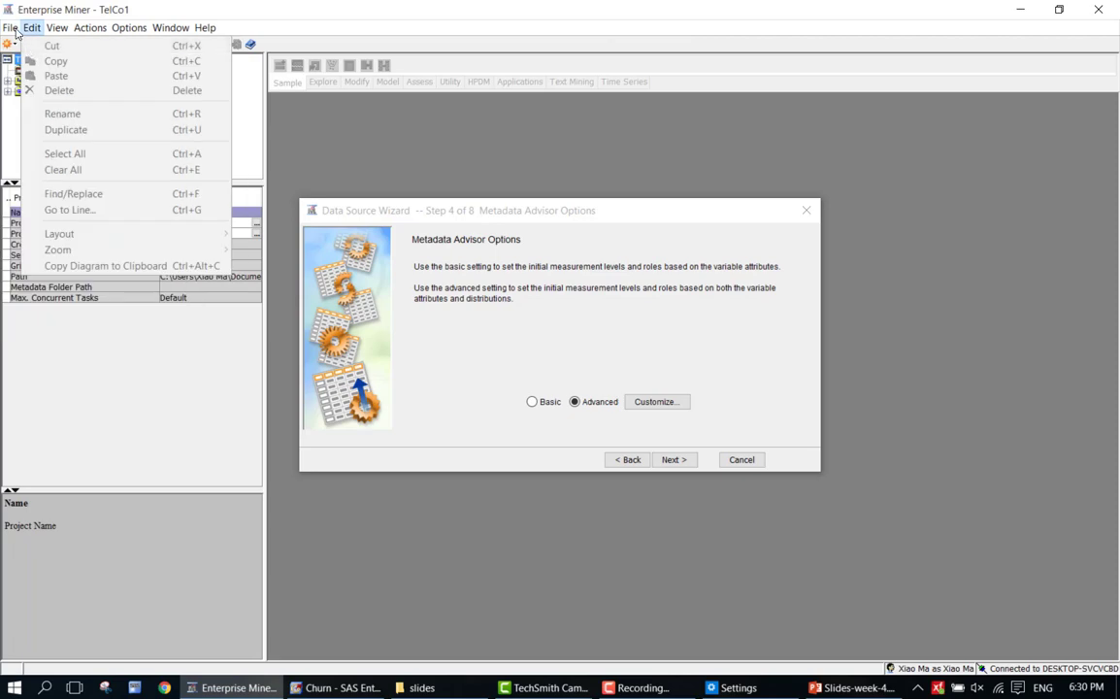
pyautogui.moveTo(15, 50)
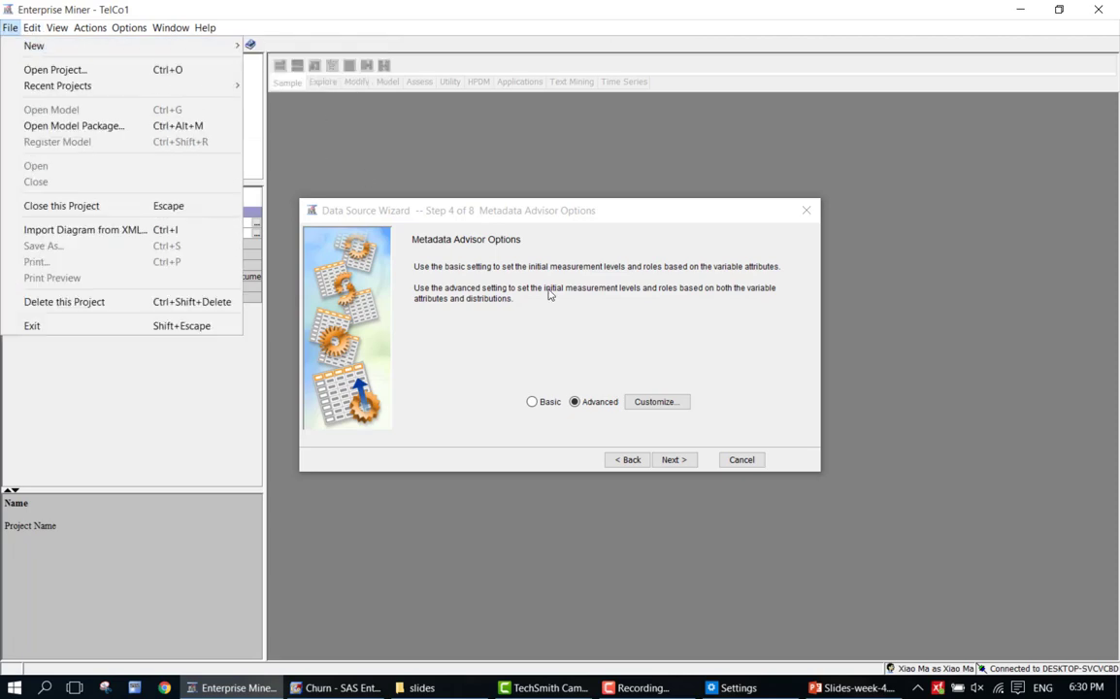
pyautogui.click(510, 206)
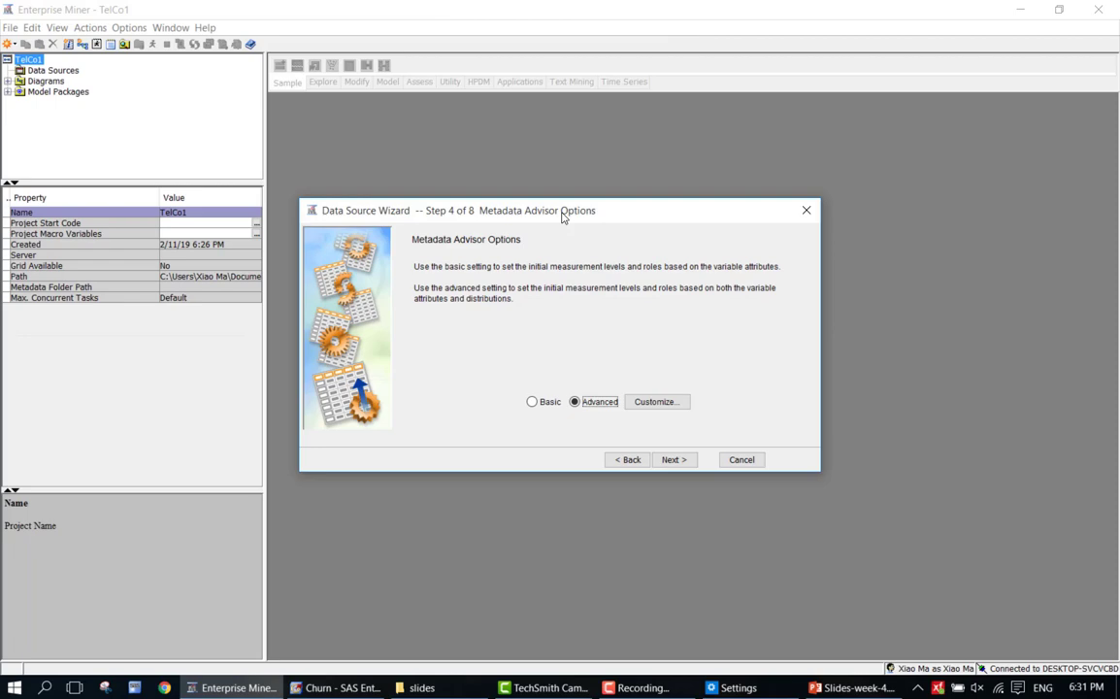
# Step: Customize the advanced advisor options by setting the Missing Percentage Threshold to 30
pyautogui.click(652, 405)
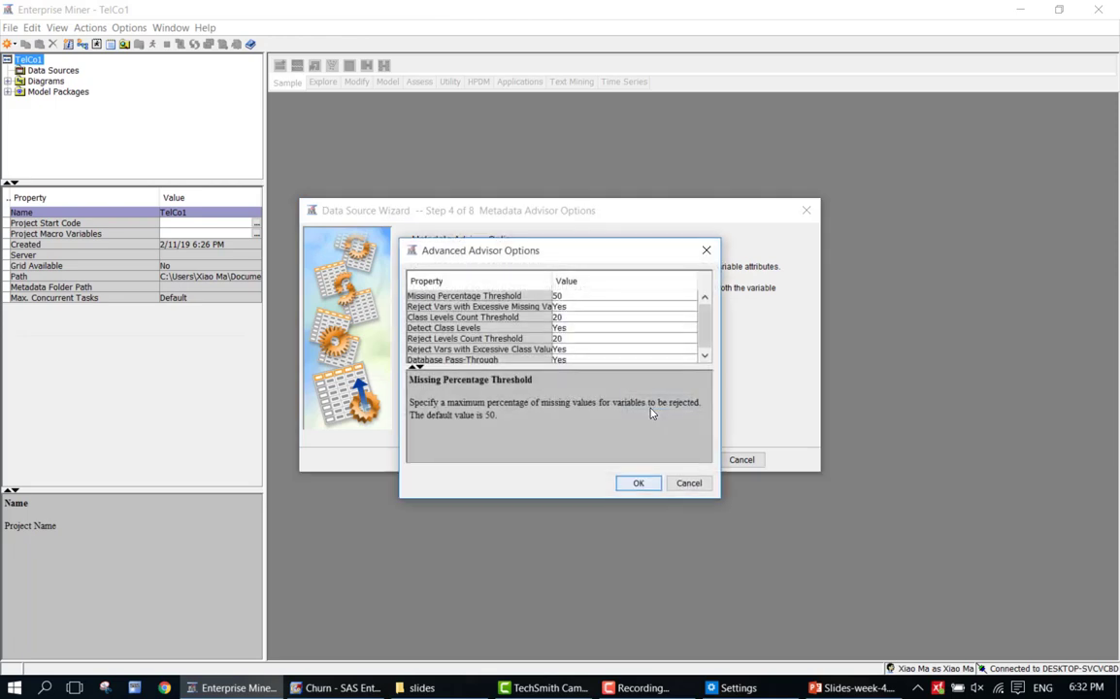
pyautogui.doubleClick(648, 241)
pyautogui.moveTo(670, 129); pyautogui.dragTo(667, 271)
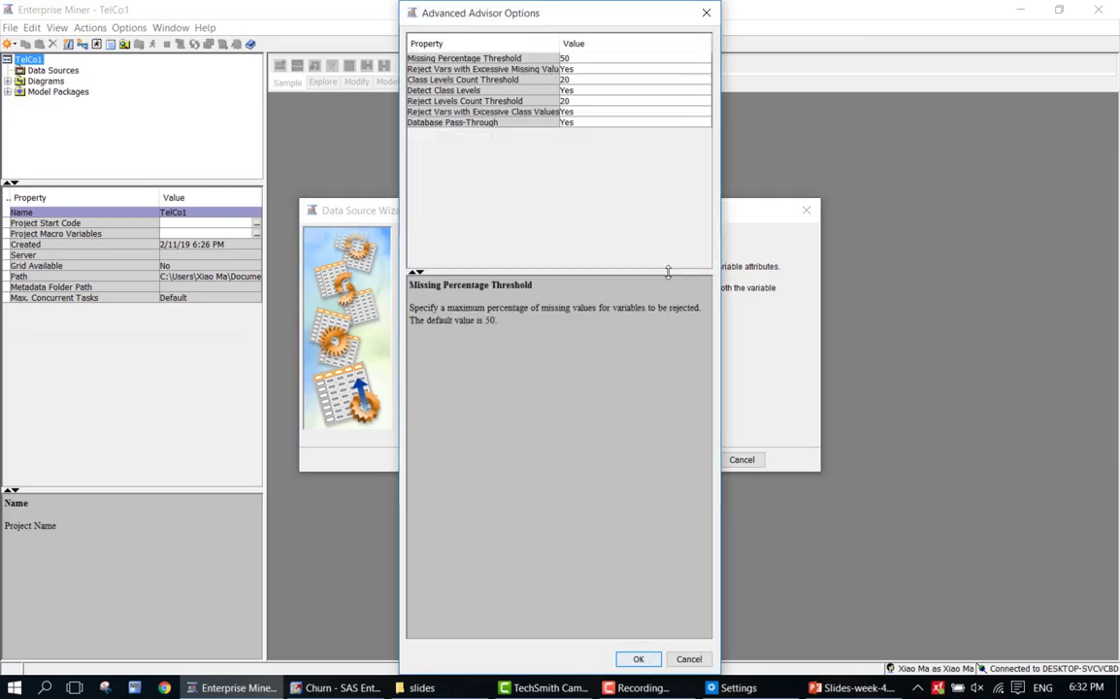
pyautogui.moveTo(558, 43); pyautogui.dragTo(587, 44)
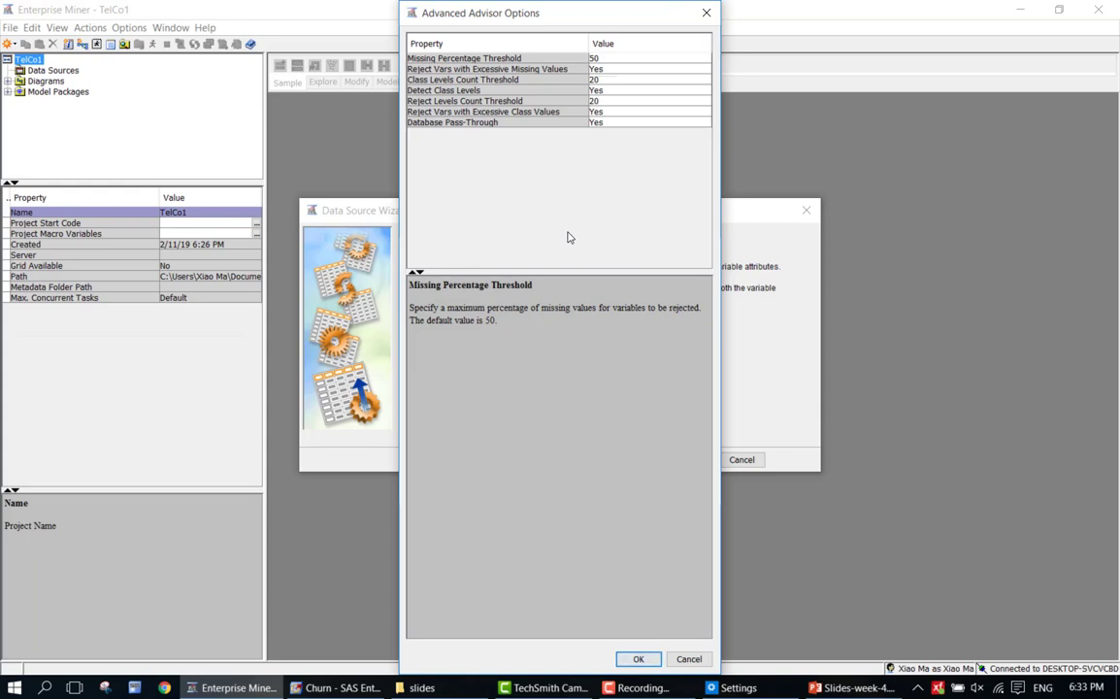
pyautogui.click(609, 59)
pyautogui.write('30')
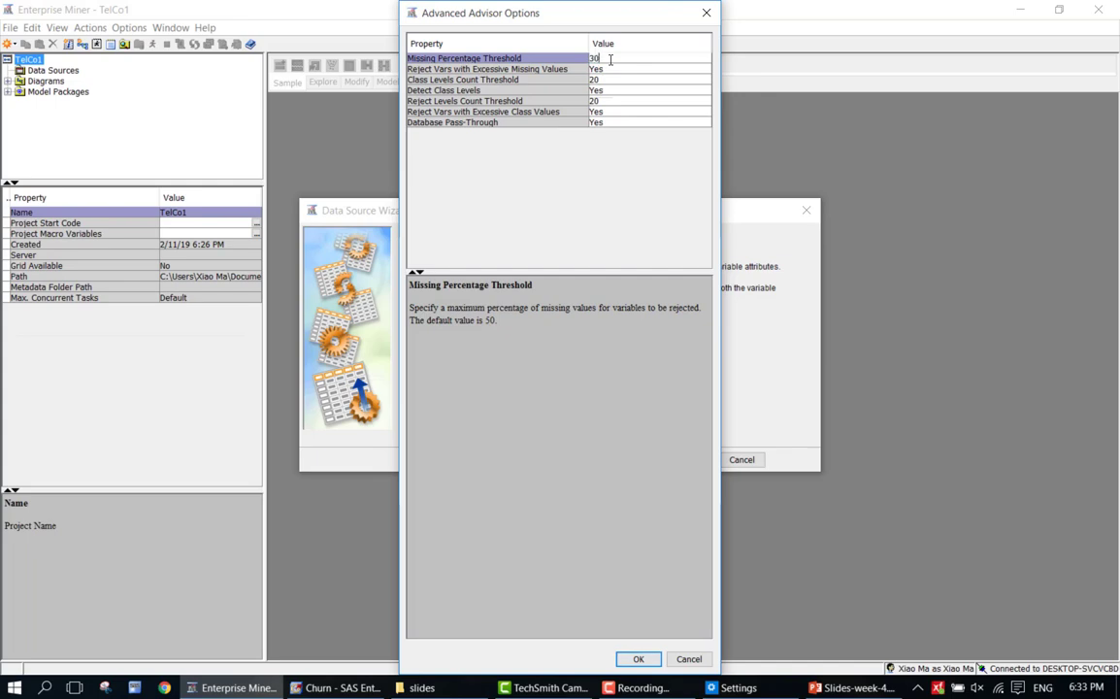
pyautogui.press('Return')
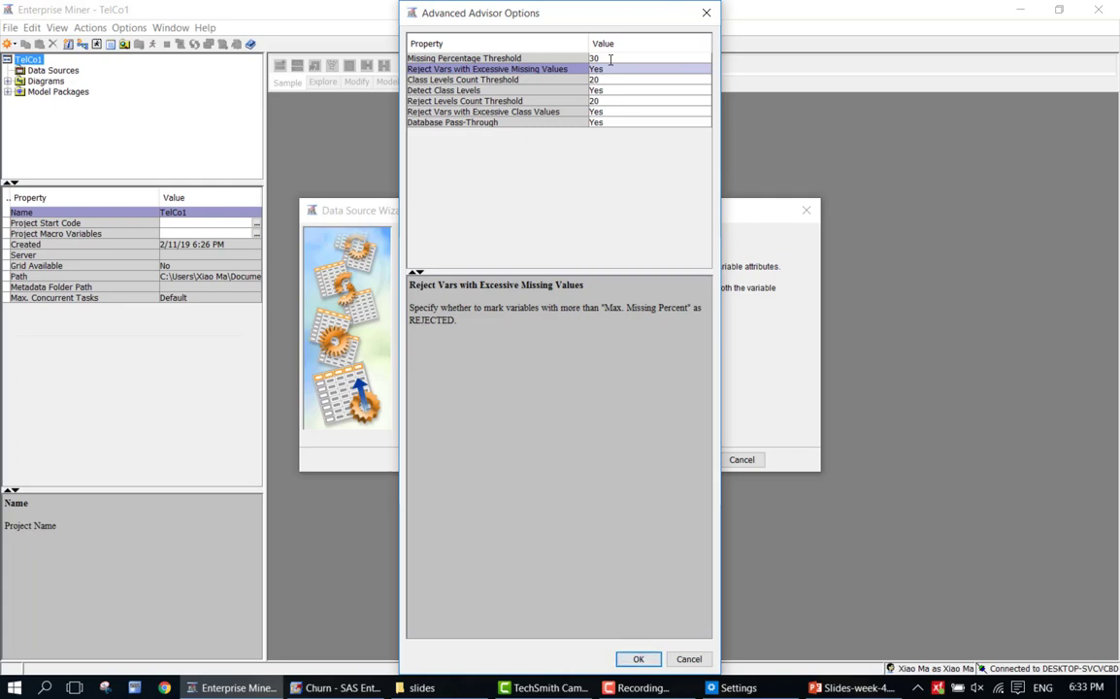
pyautogui.click(558, 60)
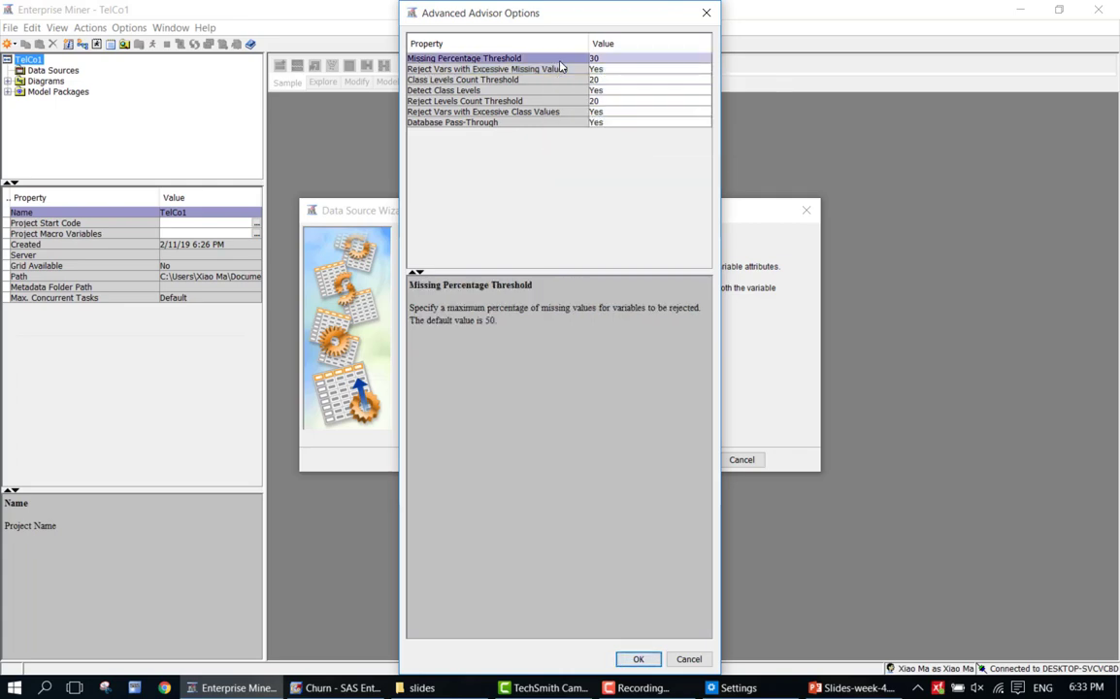
pyautogui.click(559, 70)
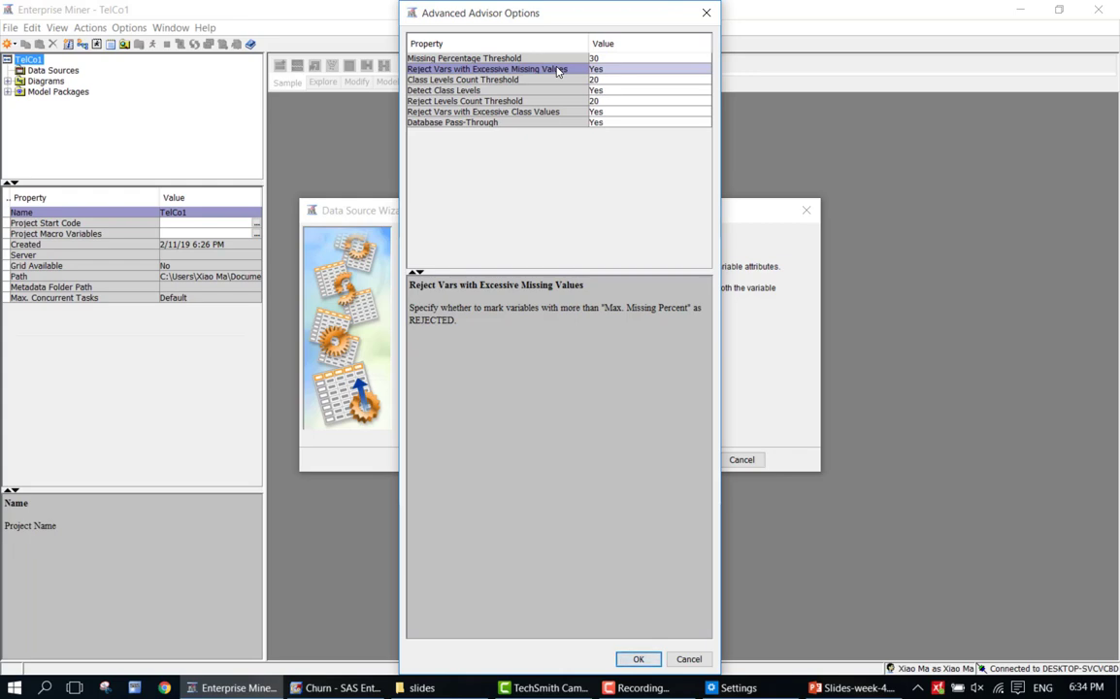
# Step: Set the Class Levels Count Threshold to 10 and the Reject Levels Count Threshold to 100, and accept the advisor options
pyautogui.click(603, 79)
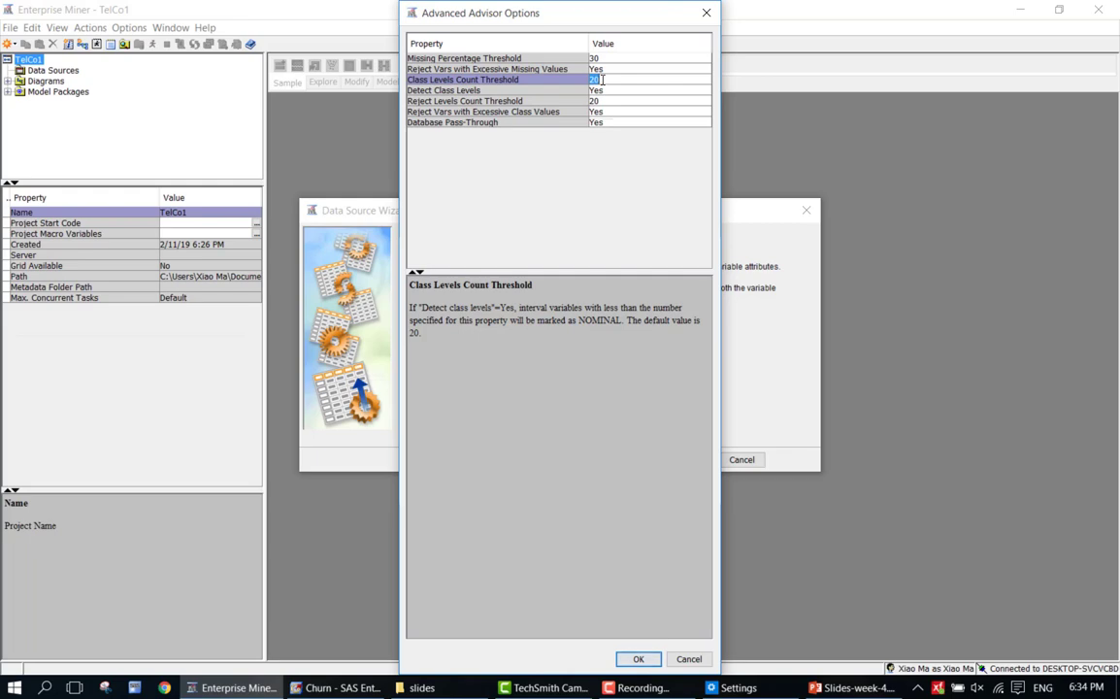
pyautogui.write('10')
pyautogui.click(550, 102)
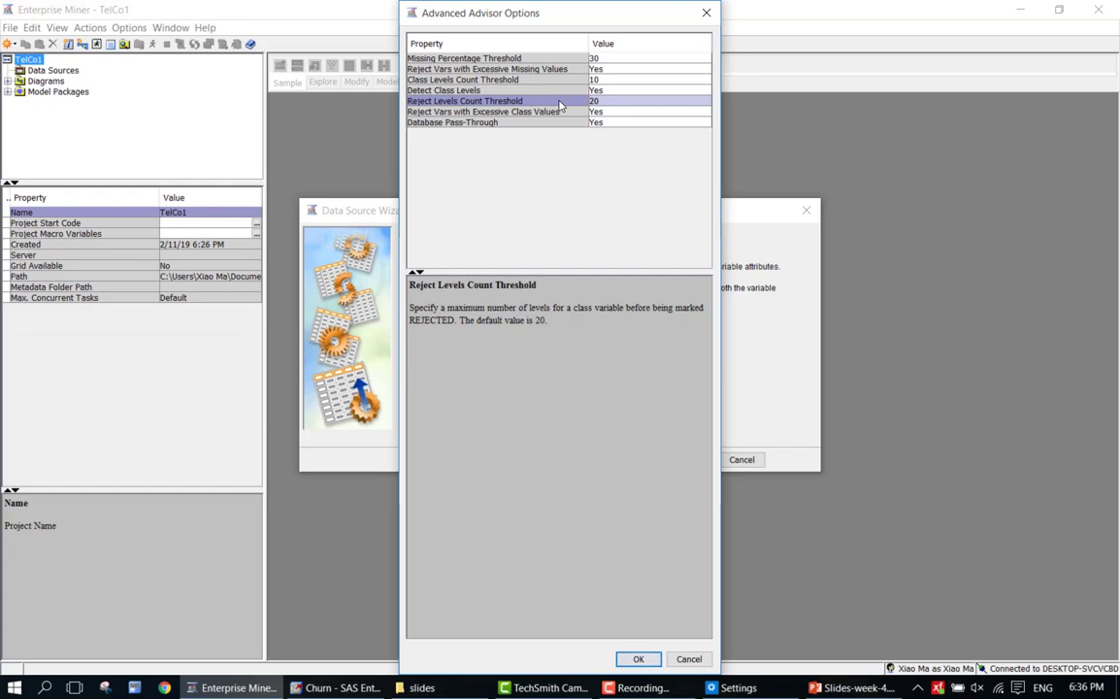
pyautogui.click(611, 101)
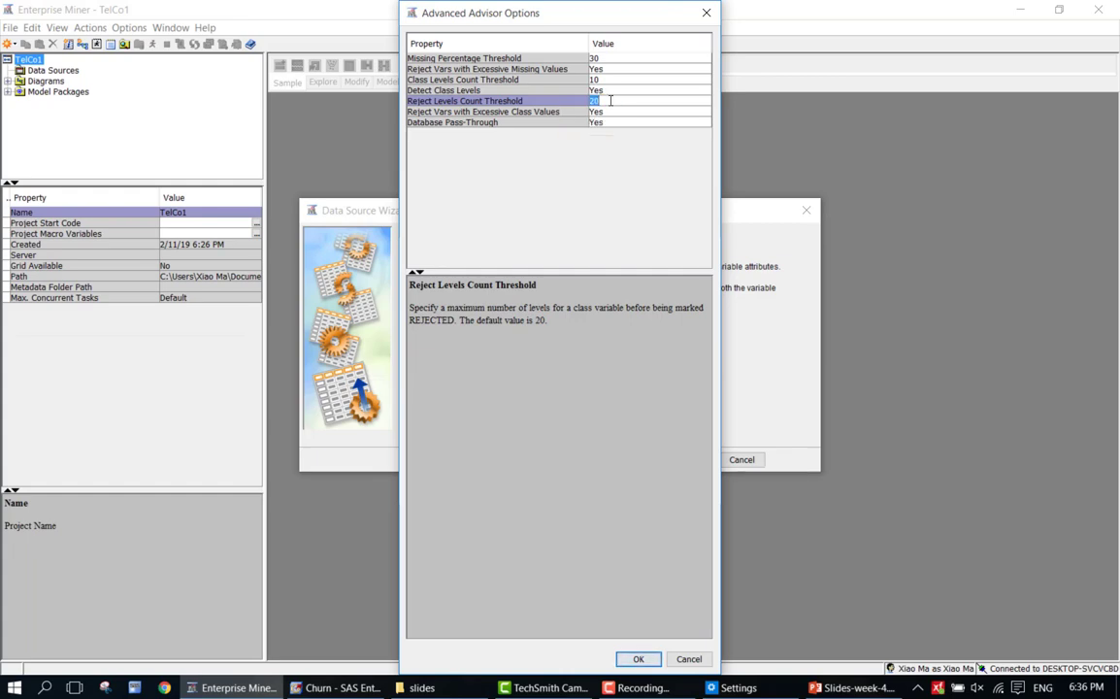
pyautogui.write('100')
pyautogui.press('Return')
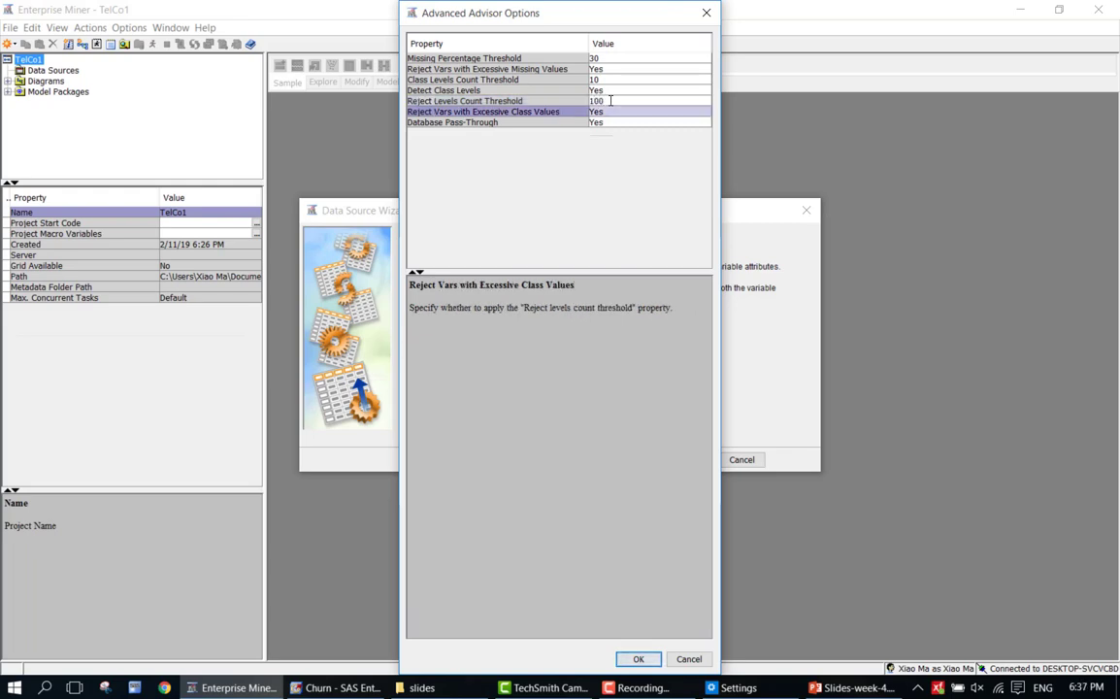
pyautogui.click(502, 101)
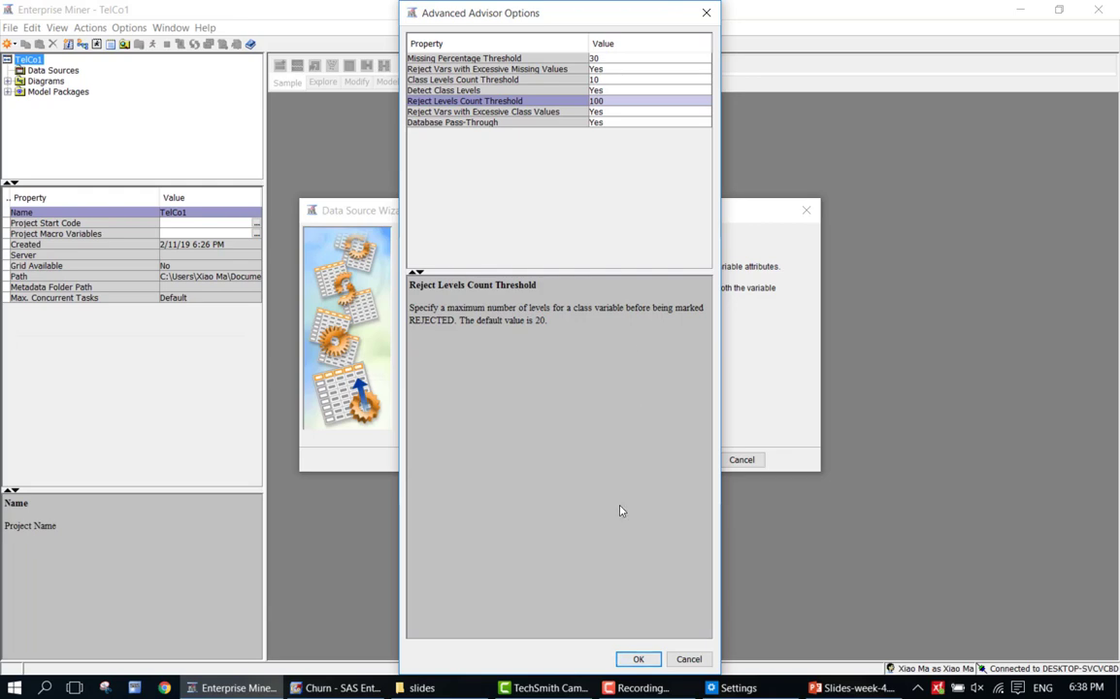
pyautogui.click(622, 660)
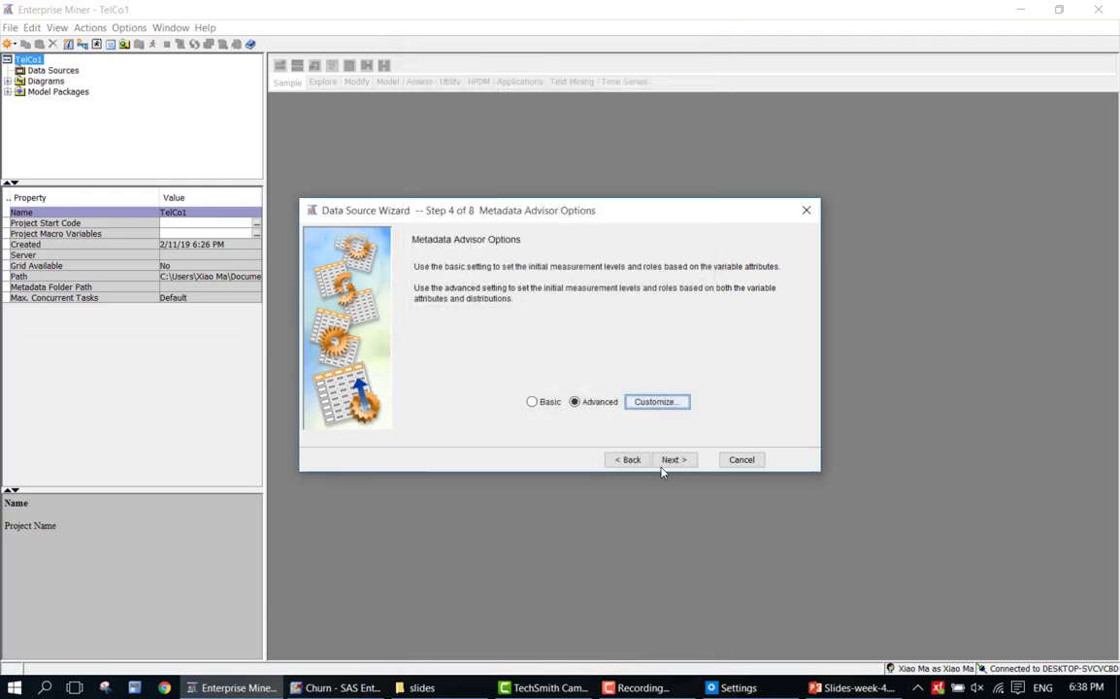
# Step: Proceed to the column metadata and set the Phone variable's role to ID
pyautogui.click(667, 462)
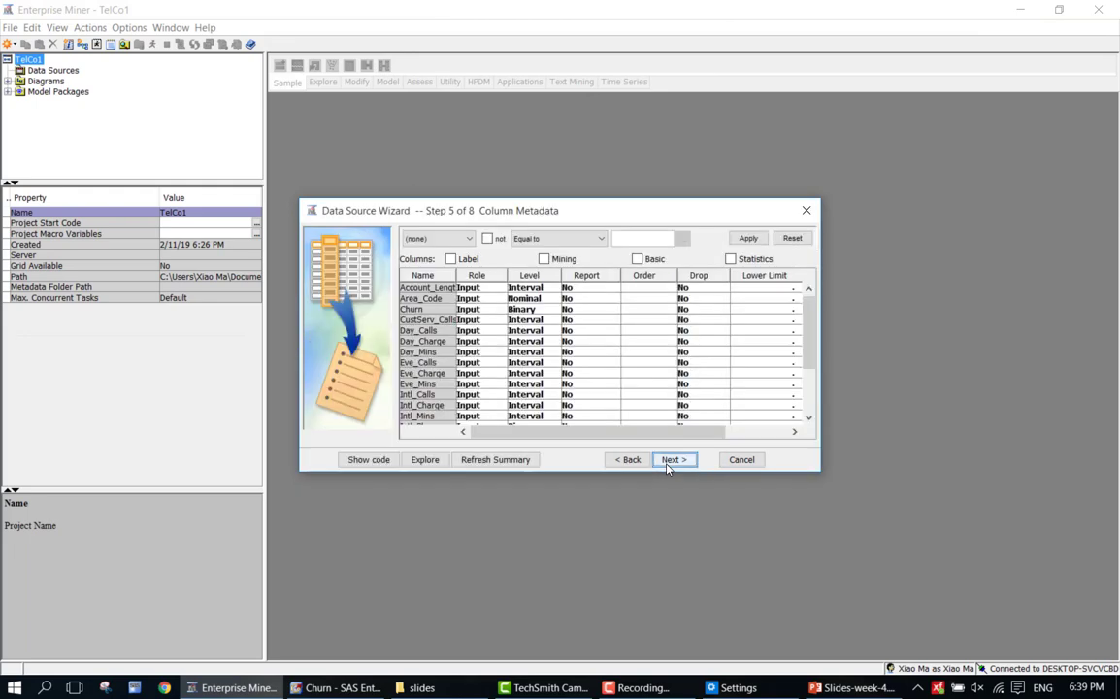
pyautogui.doubleClick(737, 199)
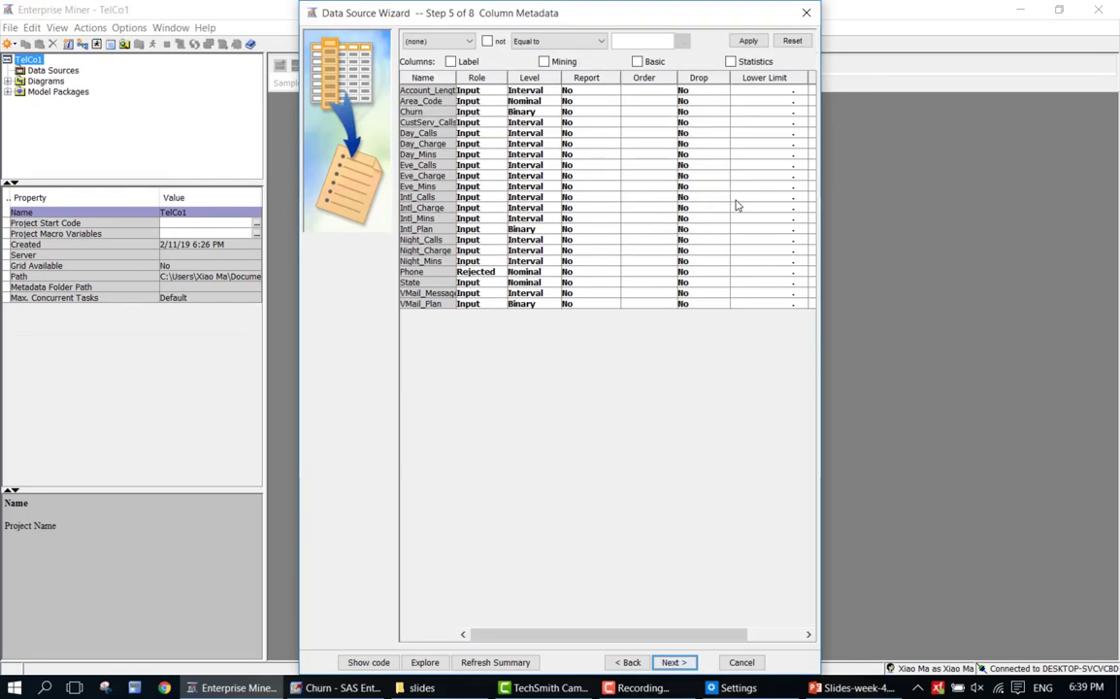
pyautogui.moveTo(454, 77); pyautogui.dragTo(496, 77)
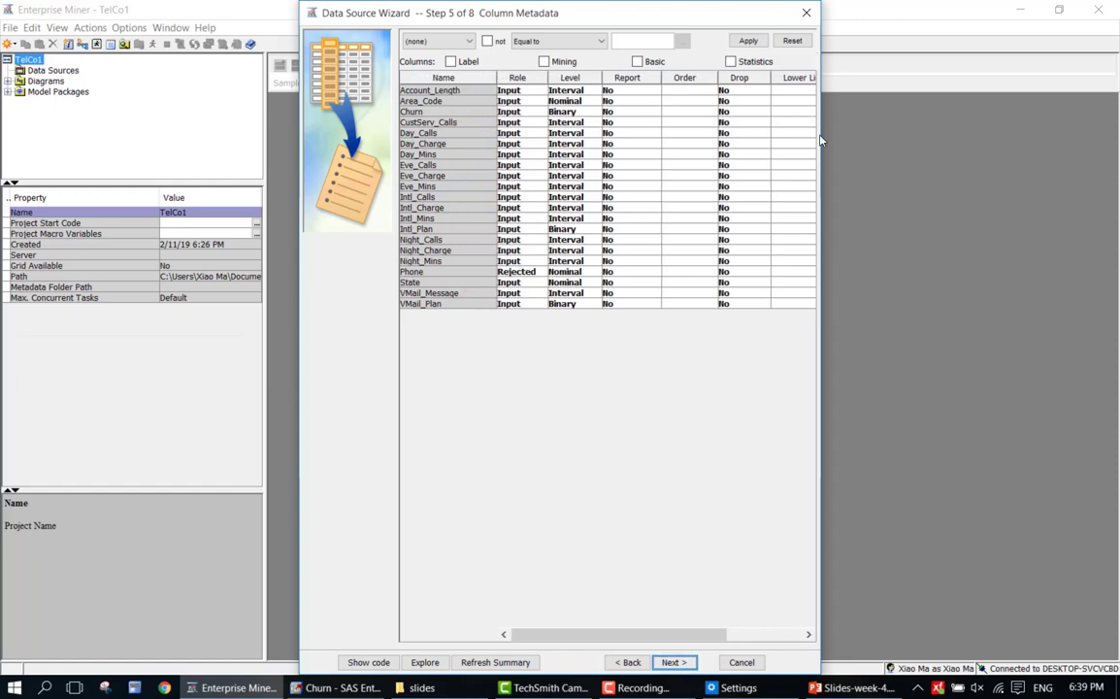
pyautogui.moveTo(820, 138); pyautogui.dragTo(948, 136)
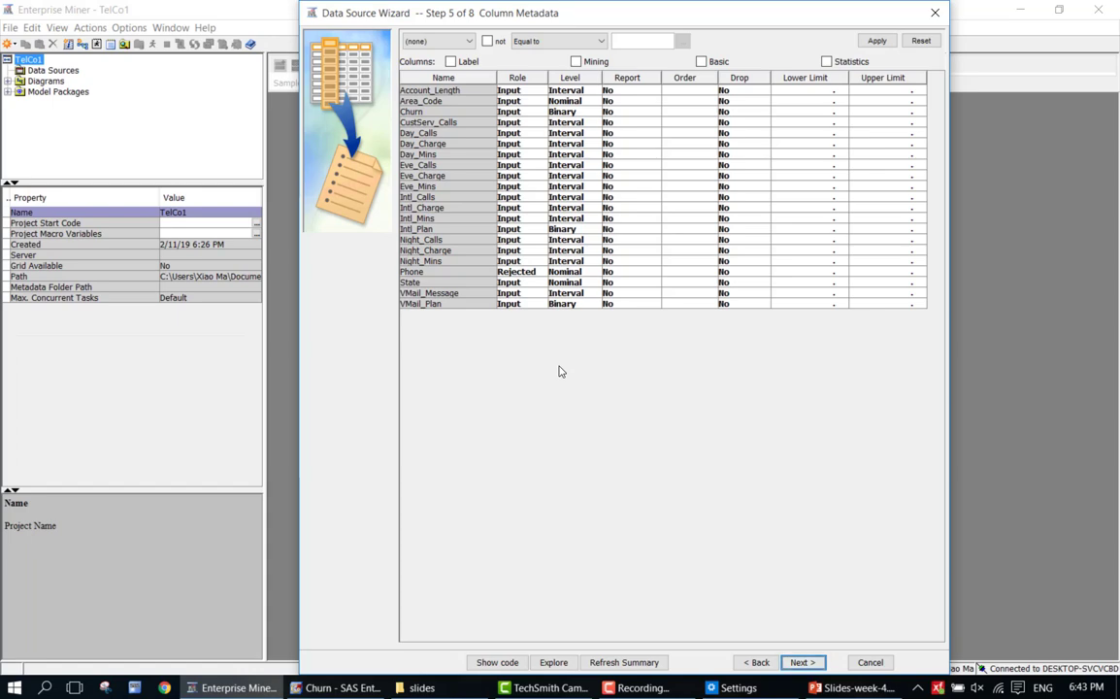
pyautogui.click(487, 276)
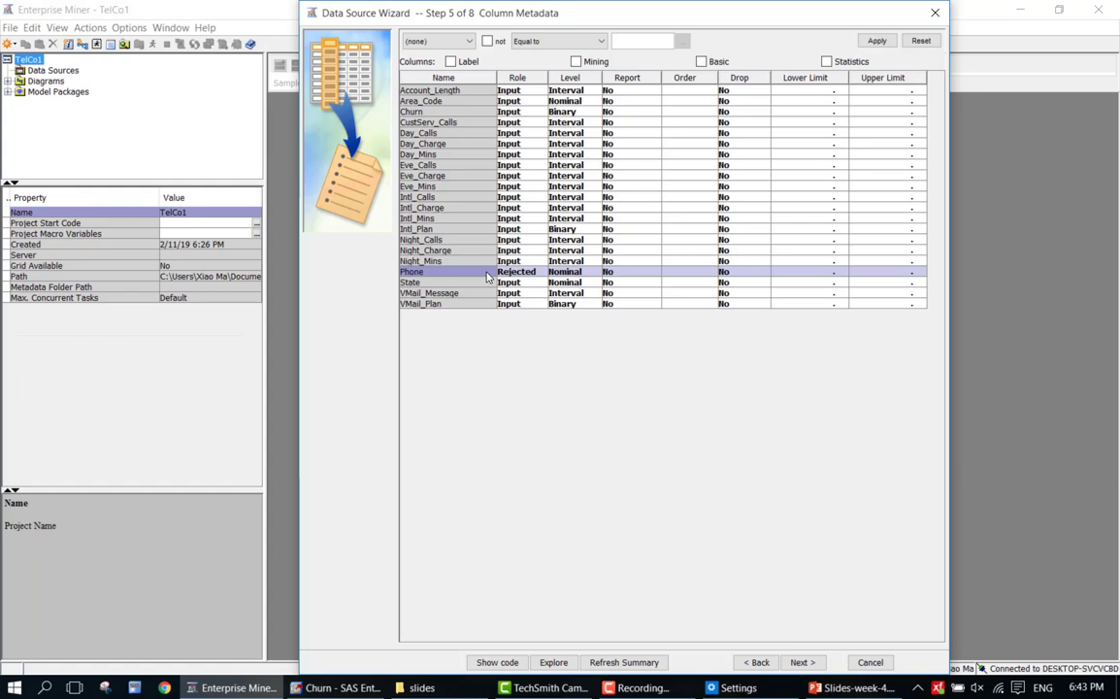
pyautogui.click(507, 273)
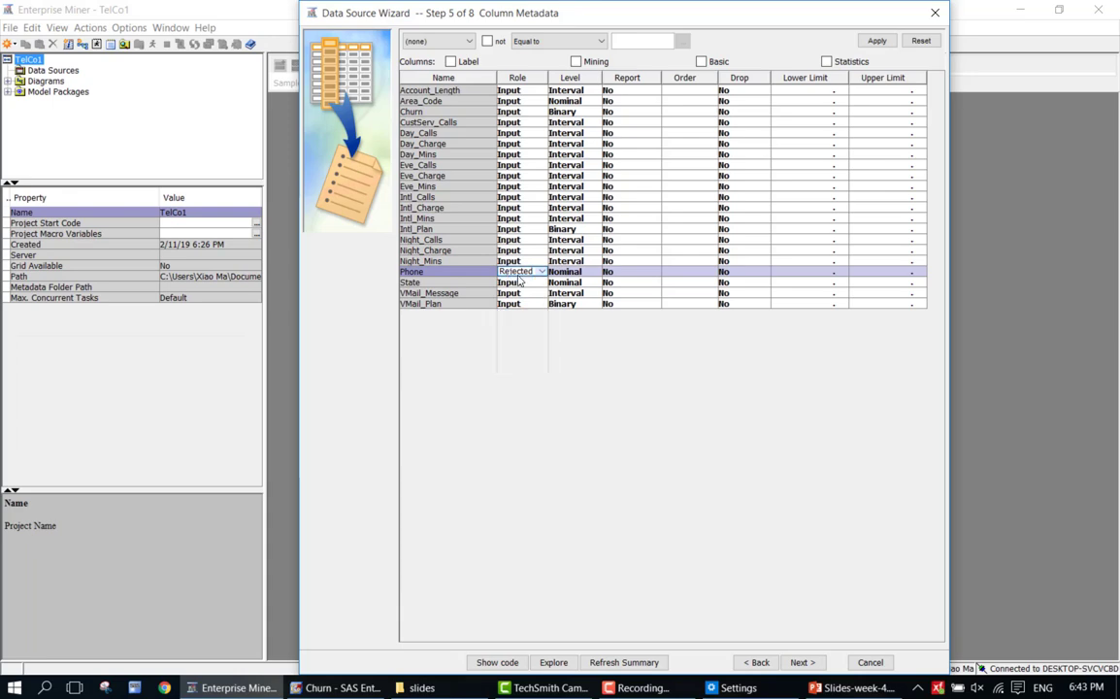
pyautogui.click(539, 271)
pyautogui.scroll(-2, 541, 339)
pyautogui.moveTo(540, 348); pyautogui.dragTo(539, 317)
pyautogui.click(521, 319)
# Step: Set the Churn variable's role to Target and sort the variable list by role and by level
pyautogui.click(524, 111)
pyautogui.scroll(-5, 540, 170)
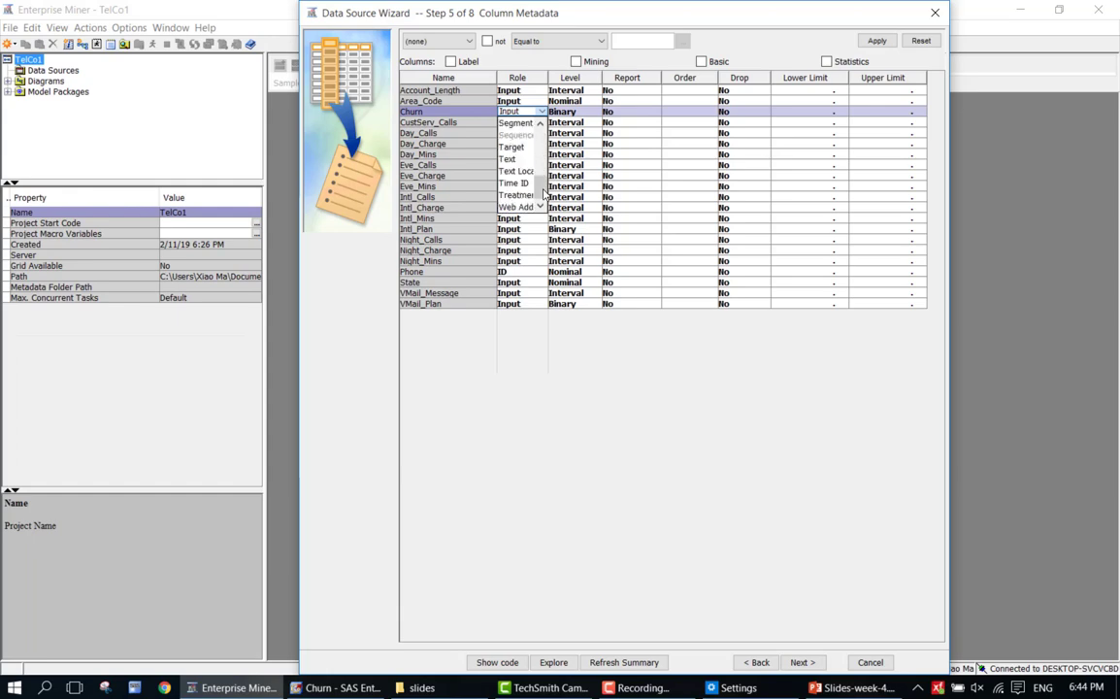
pyautogui.click(524, 147)
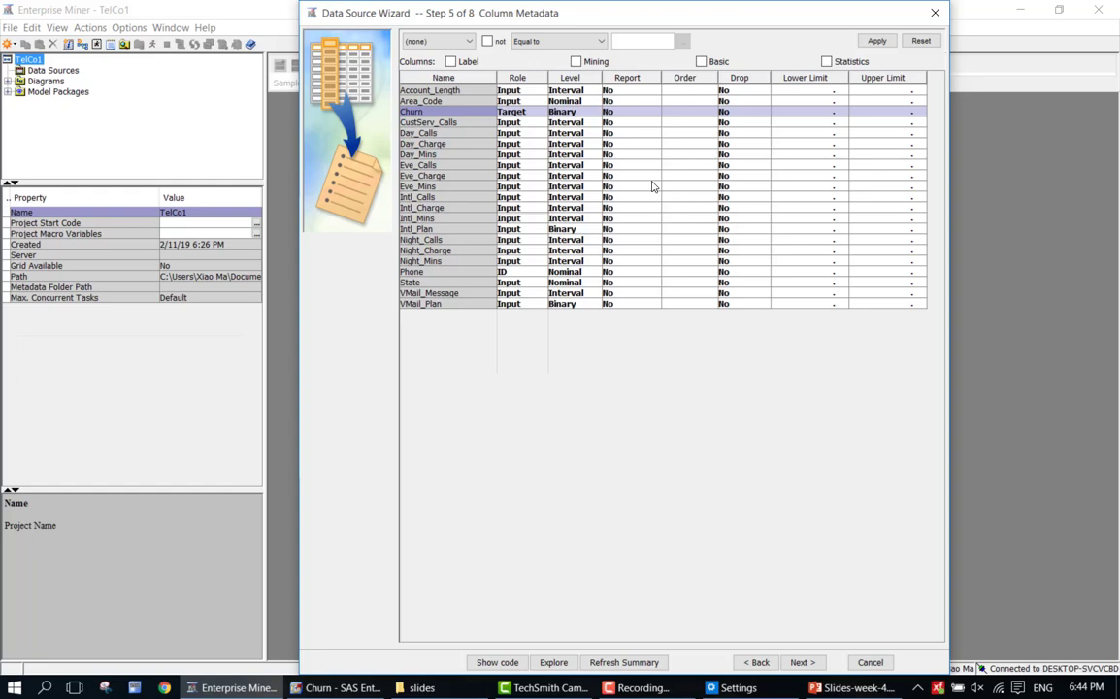
pyautogui.click(532, 83)
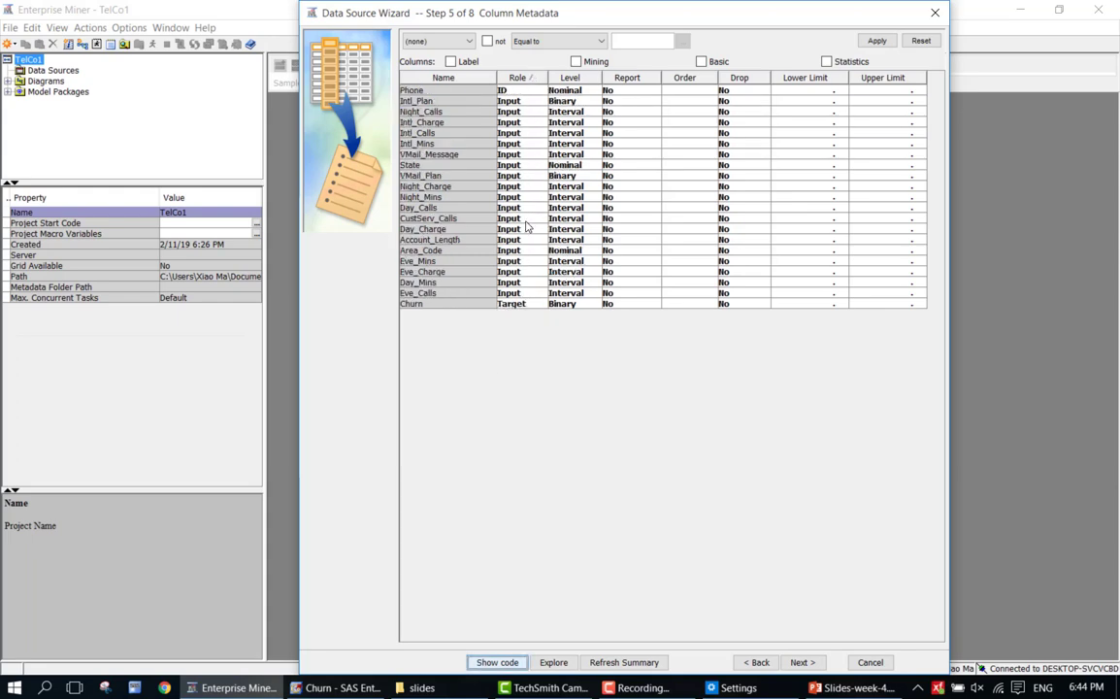
pyautogui.click(574, 78)
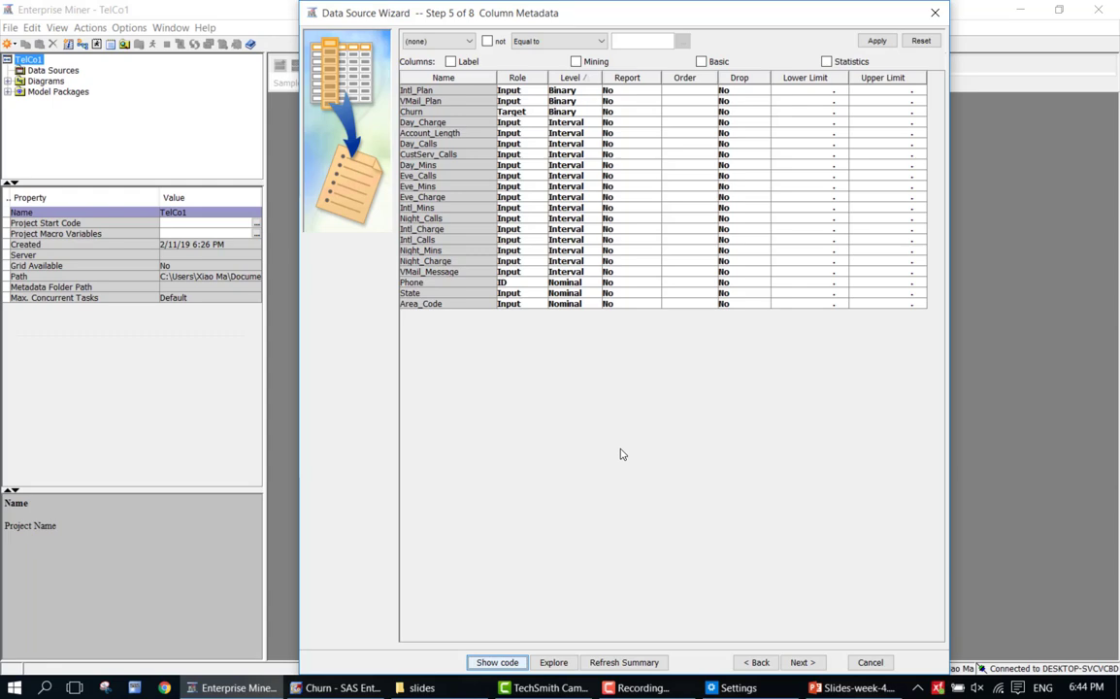
# Step: Finish the CHURN data source without decision processing or a sample data set, keeping the role Raw
pyautogui.click(798, 663)
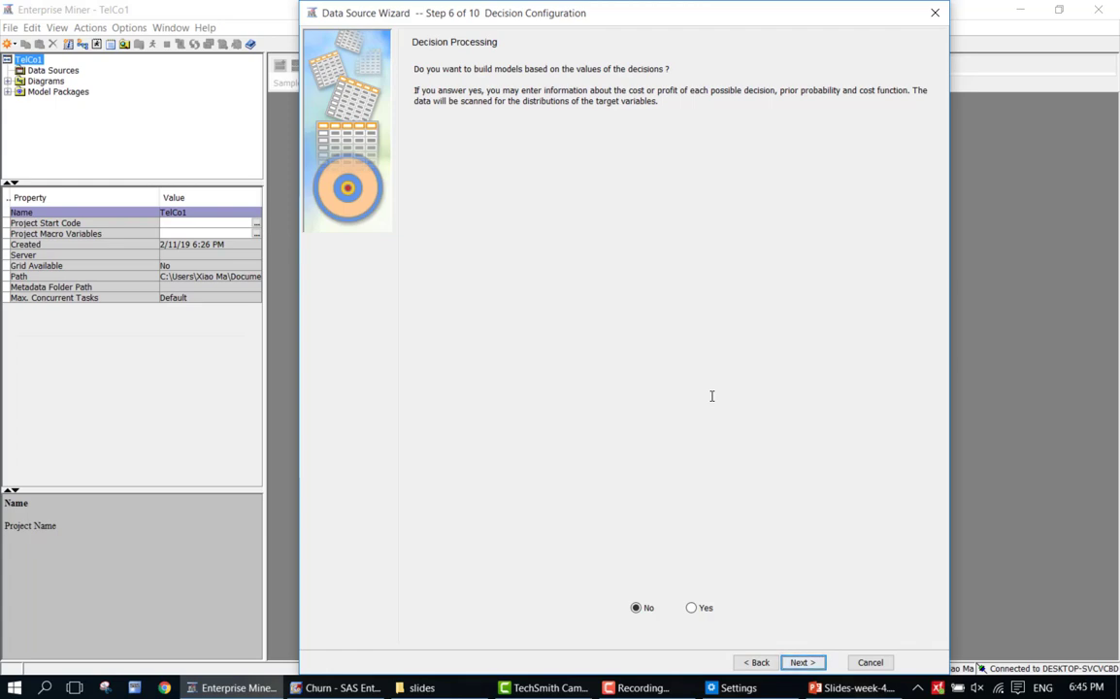
pyautogui.click(792, 664)
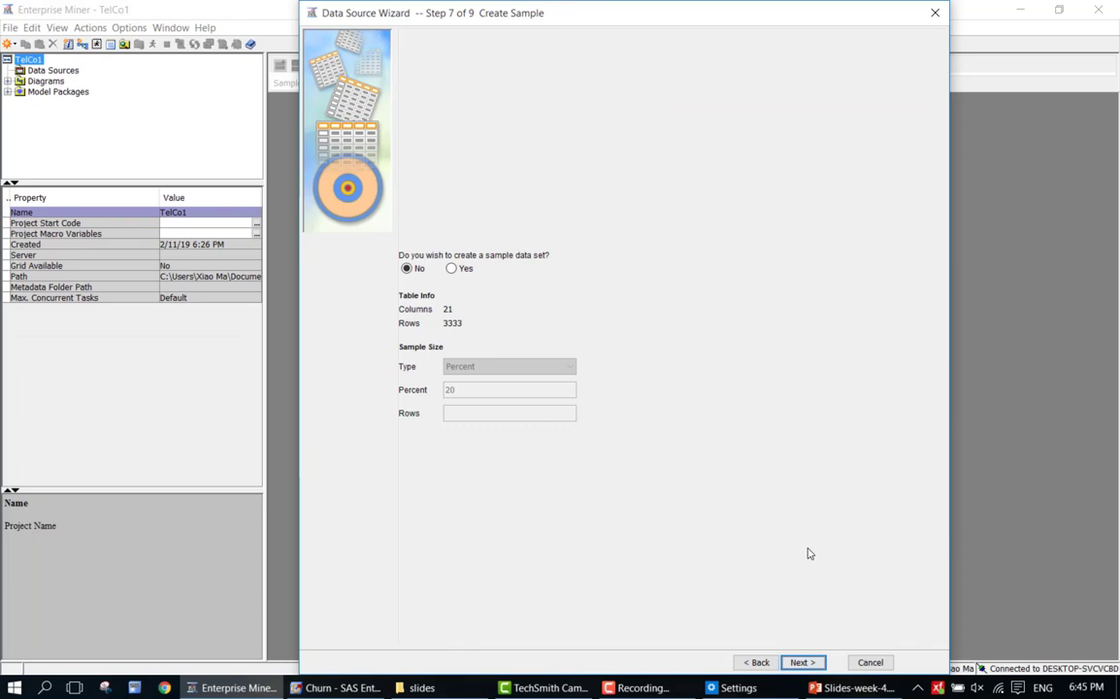
pyautogui.click(801, 662)
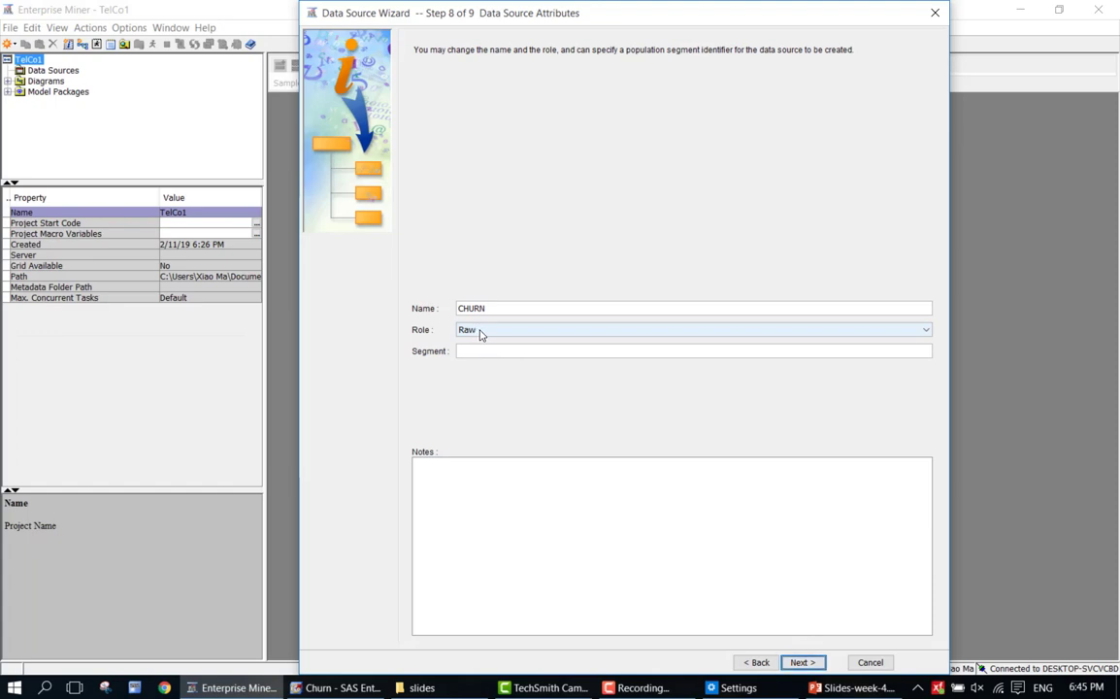
pyautogui.click(797, 662)
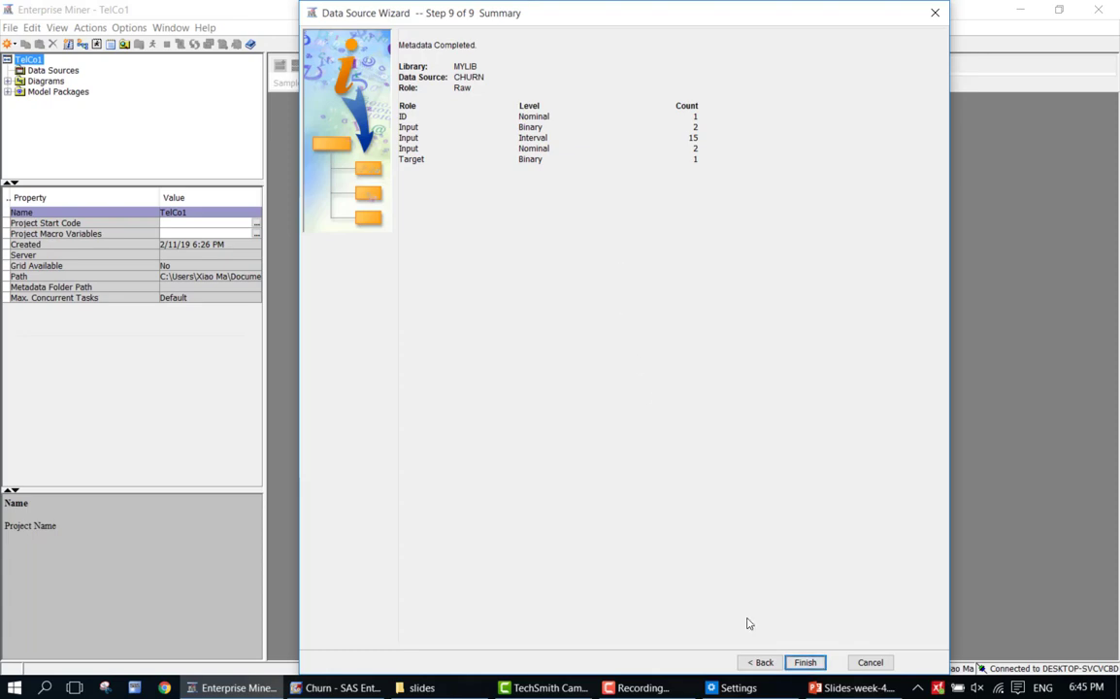
pyautogui.click(805, 664)
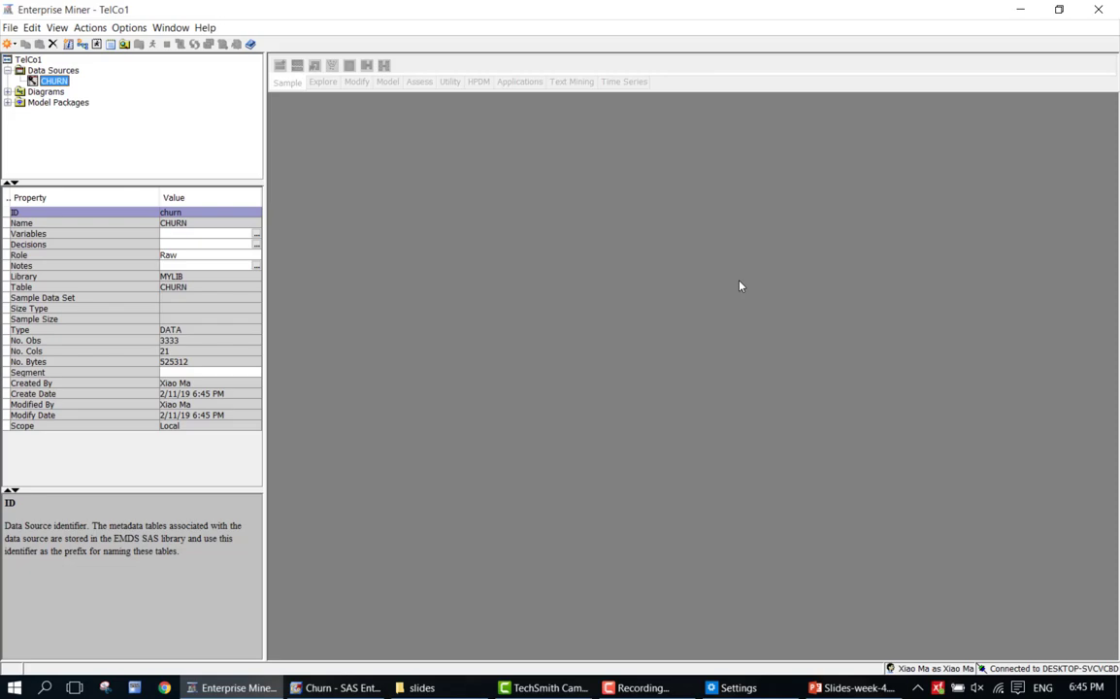
# Step: Switch to the Slides-week-4 presentation in PowerPoint and present slide 9 through to the data set insights on slide 10
pyautogui.hotkey('alt', 'Tab')
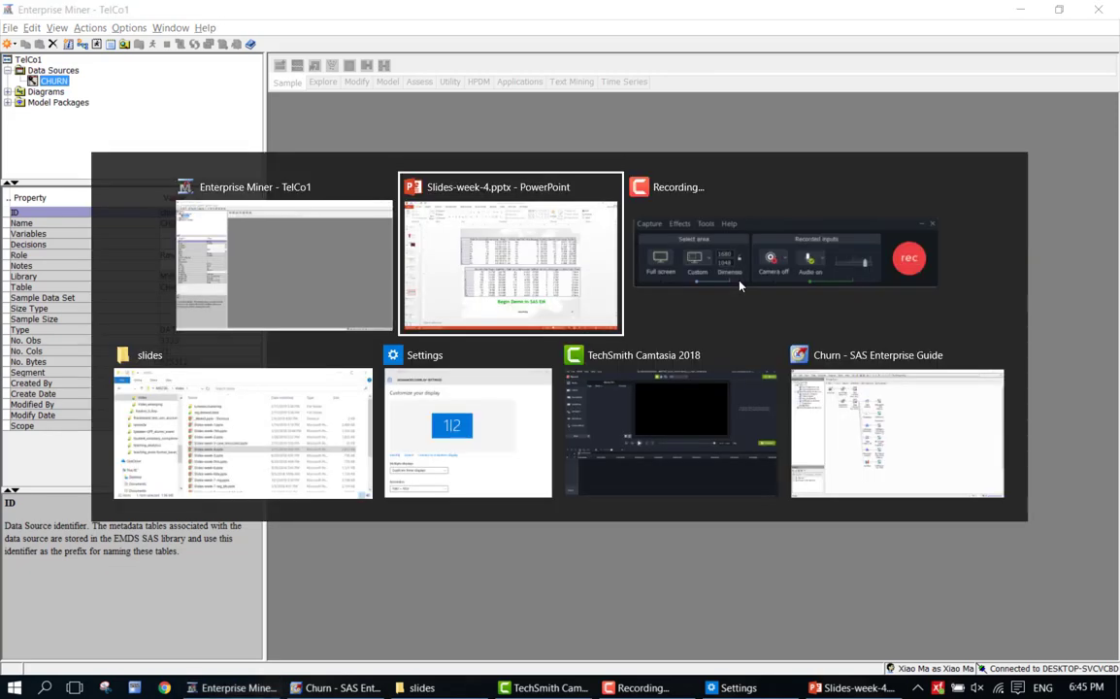
pyautogui.hotkey('alt', 'Tab')
pyautogui.hotkey('alt', 'Tab')
pyautogui.hotkey('alt', 'Tab')
pyautogui.hotkey('alt', 'Tab')
pyautogui.hotkey('alt', 'Tab')
pyautogui.hotkey('alt', 'Tab')
pyautogui.hotkey('alt', 'Tab')
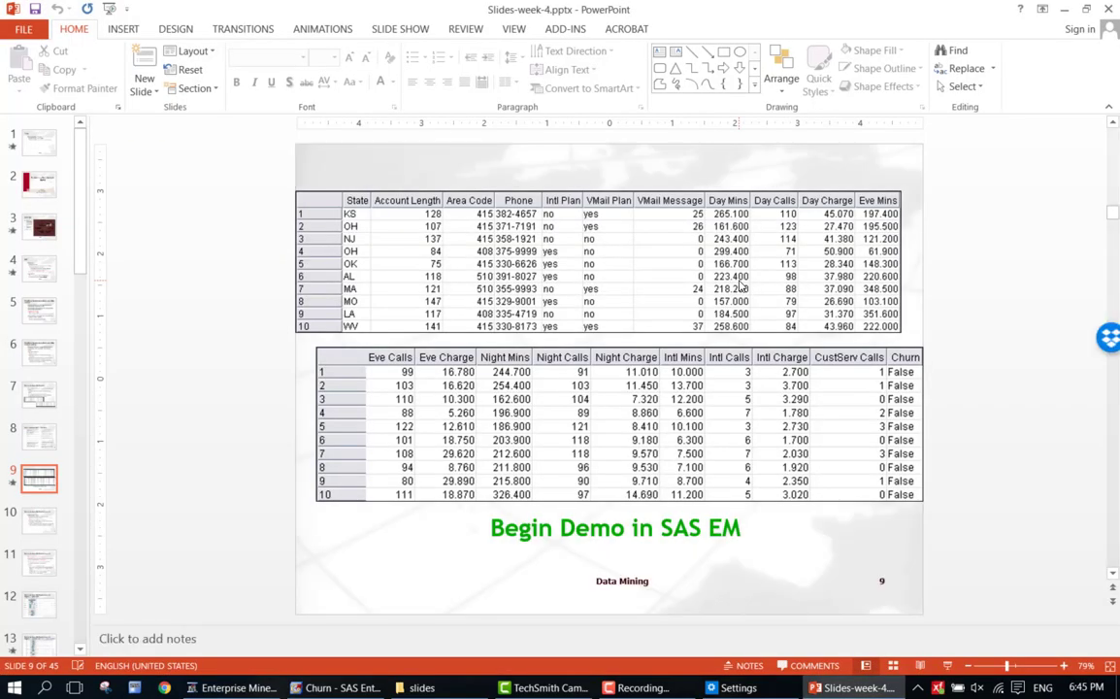
pyautogui.hotkey('shift', 'F5')
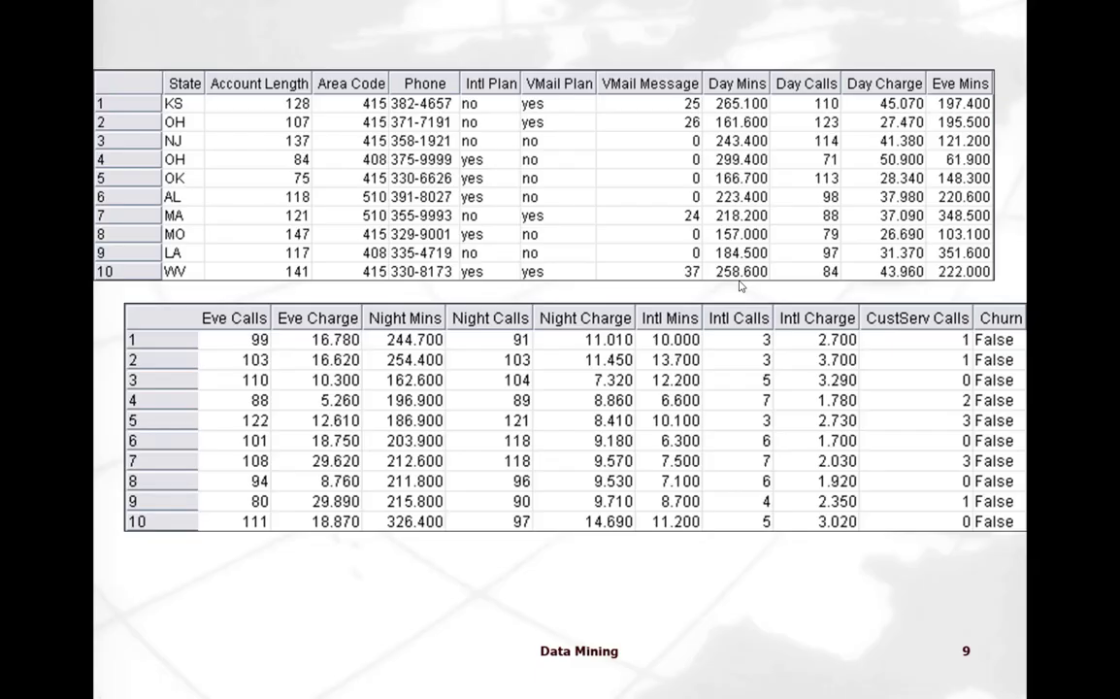
pyautogui.click(739, 285)
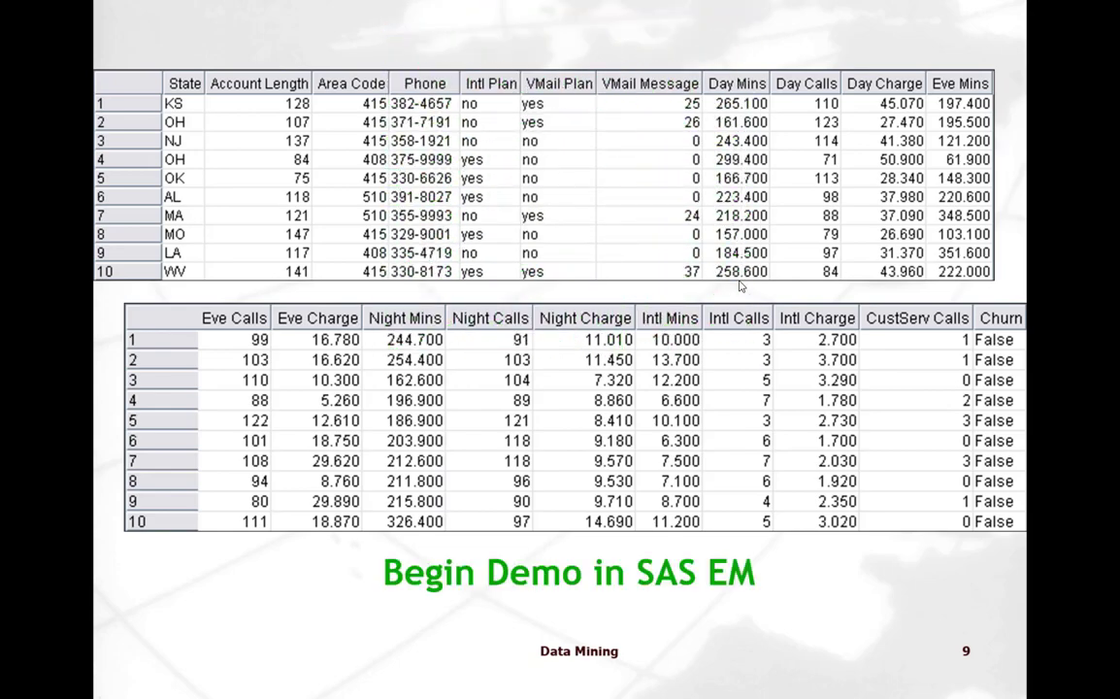
pyautogui.click(739, 286)
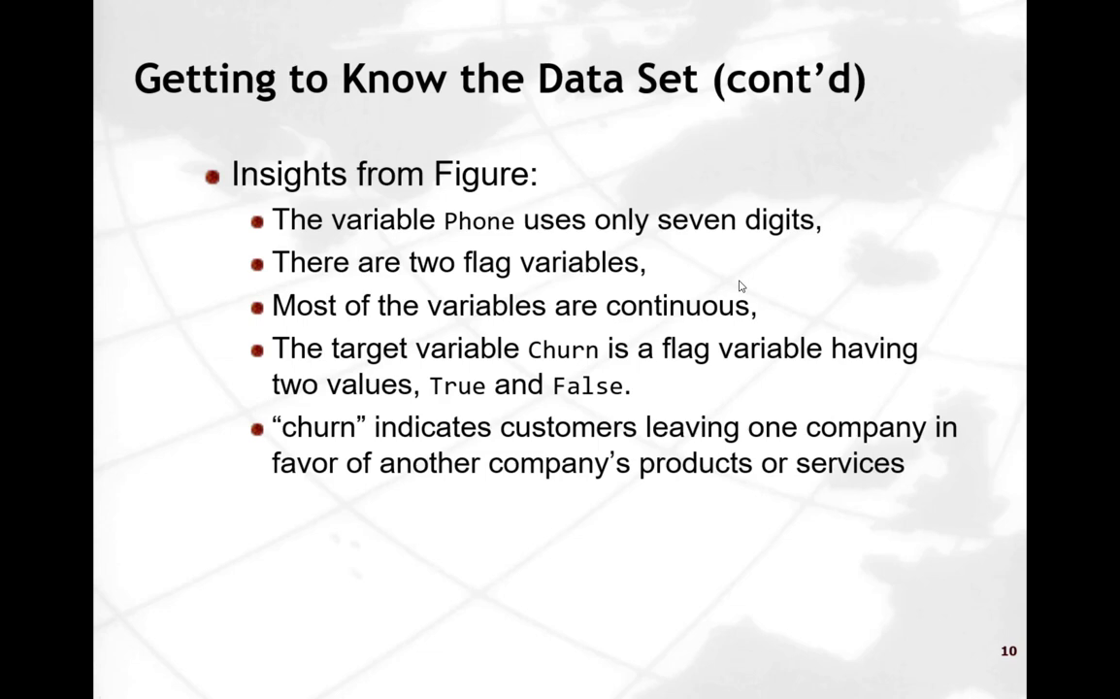
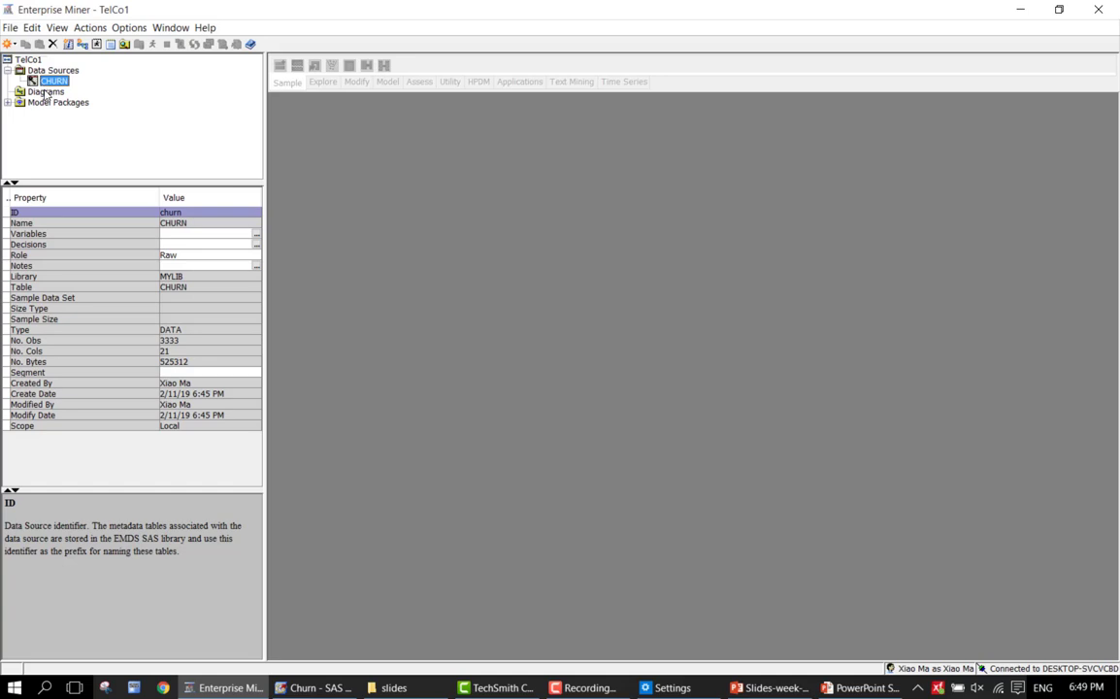
# Step: Create a new diagram named firstDia and place the CHURN data source in its upper-left area
pyautogui.rightClick(45, 91)
pyautogui.click(76, 99)
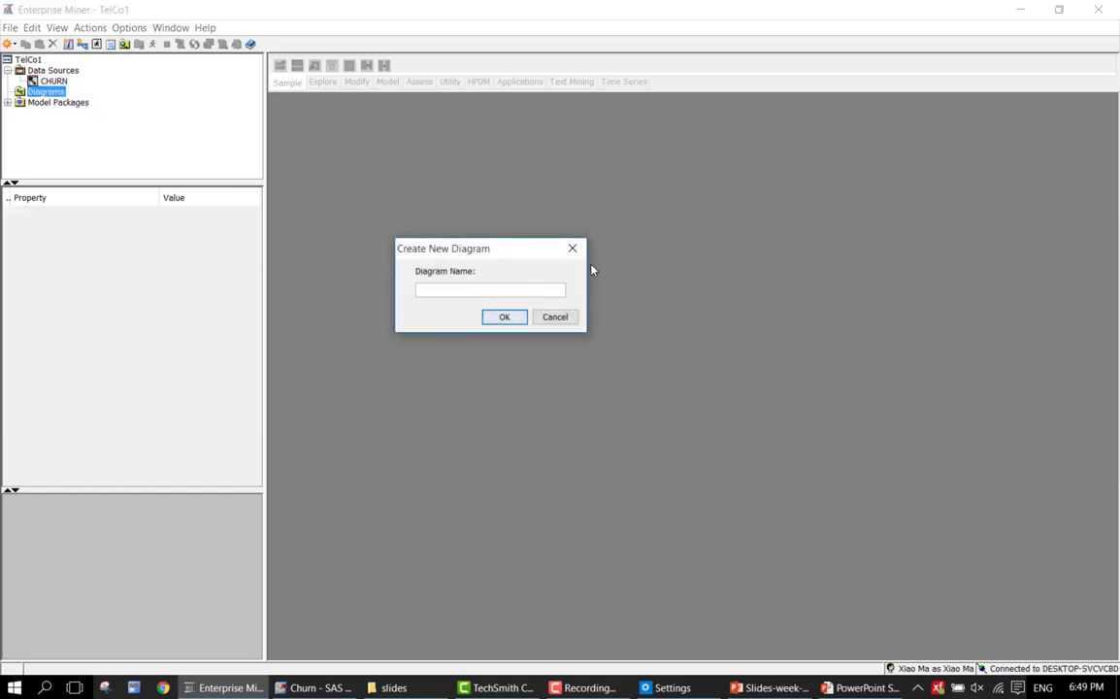
pyautogui.write('firstDia')
pyautogui.click(504, 317)
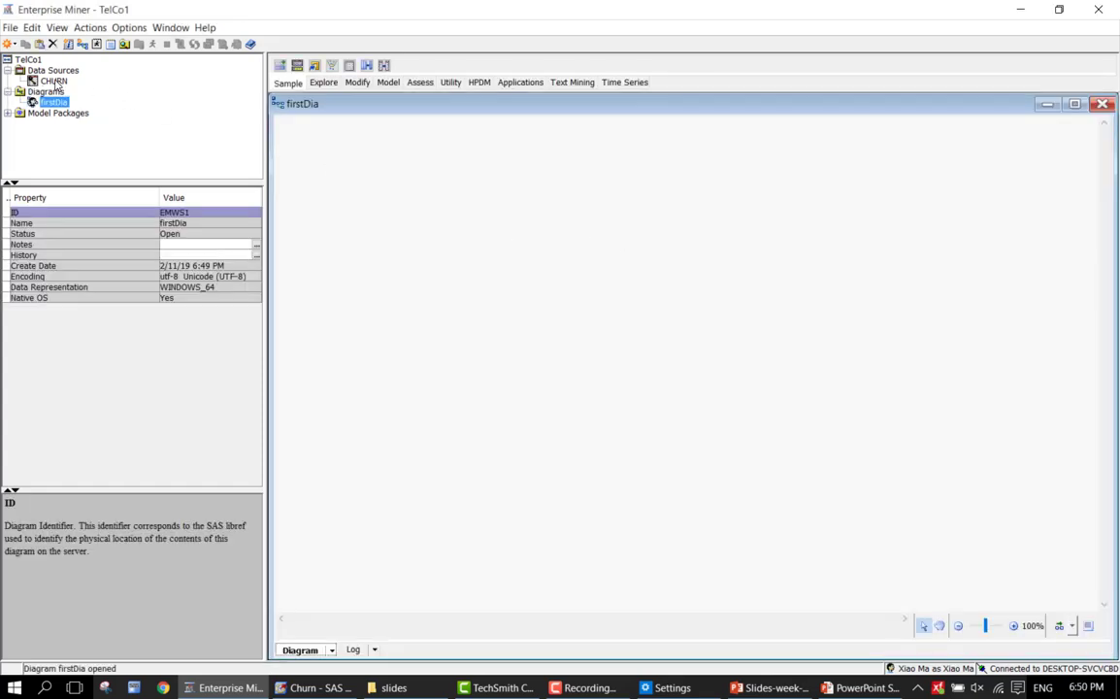
pyautogui.moveTo(57, 85); pyautogui.dragTo(328, 161)
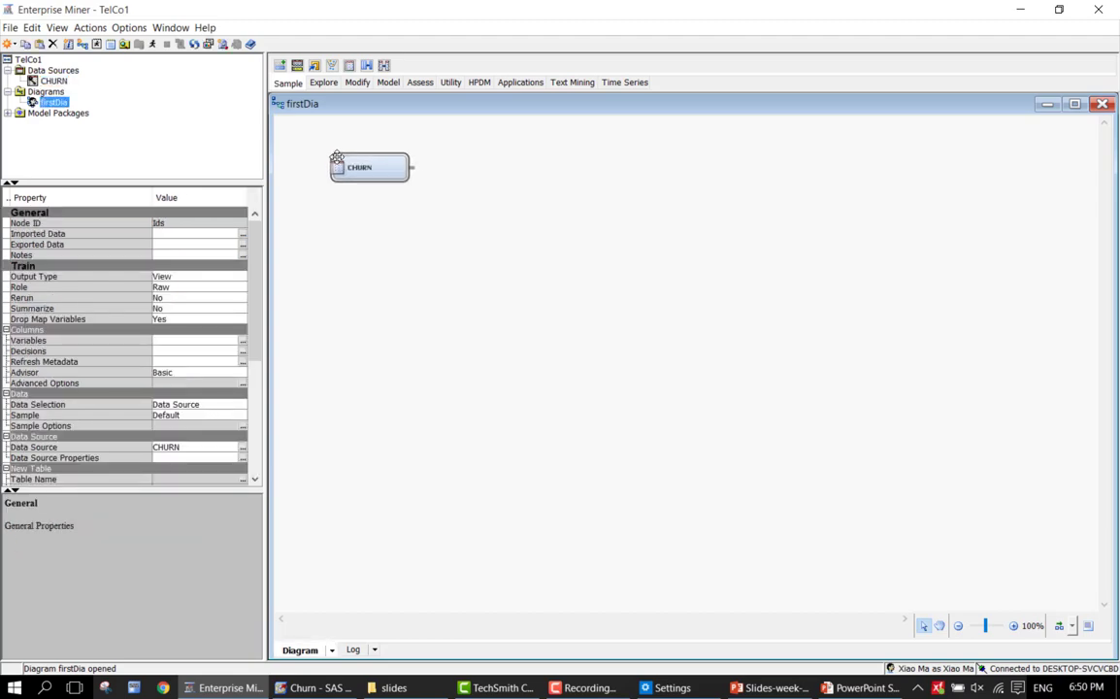
pyautogui.click(500, 209)
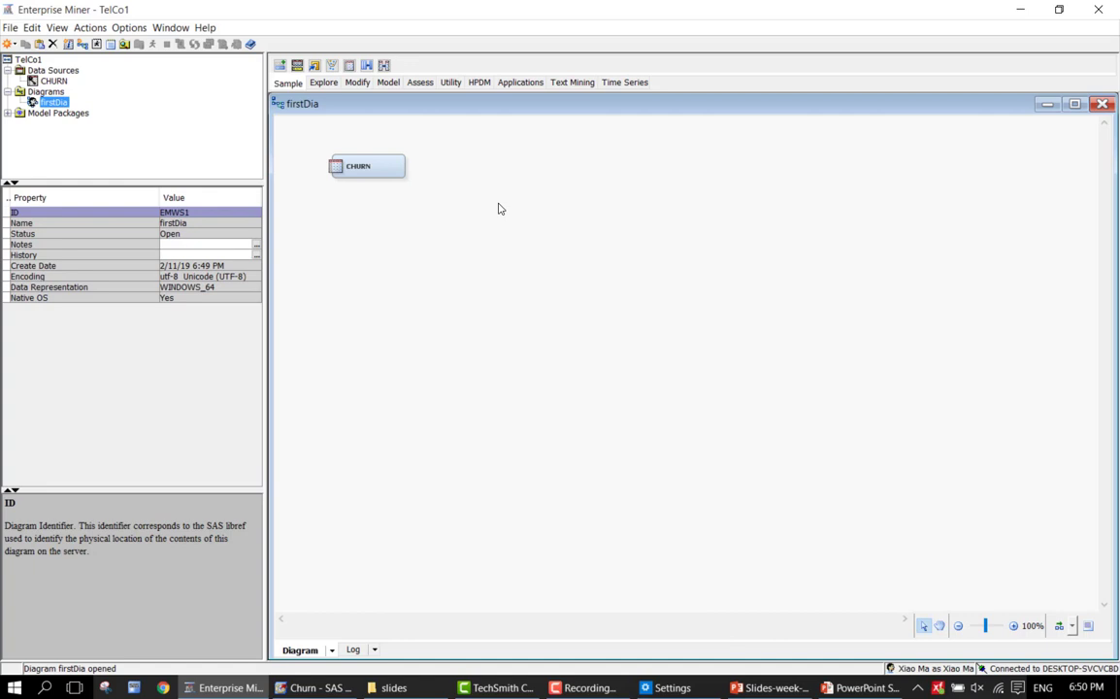
# Step: Add a Transform Variables node below the CHURN node and connect CHURN to it
pyautogui.click(354, 85)
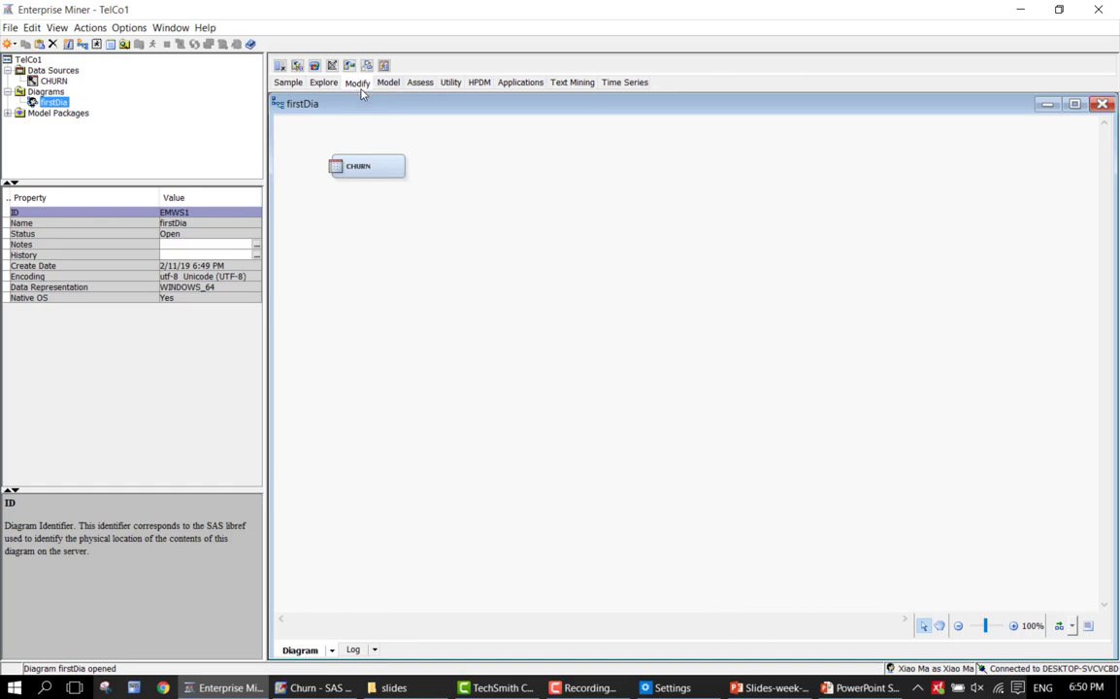
pyautogui.moveTo(384, 66); pyautogui.dragTo(328, 231)
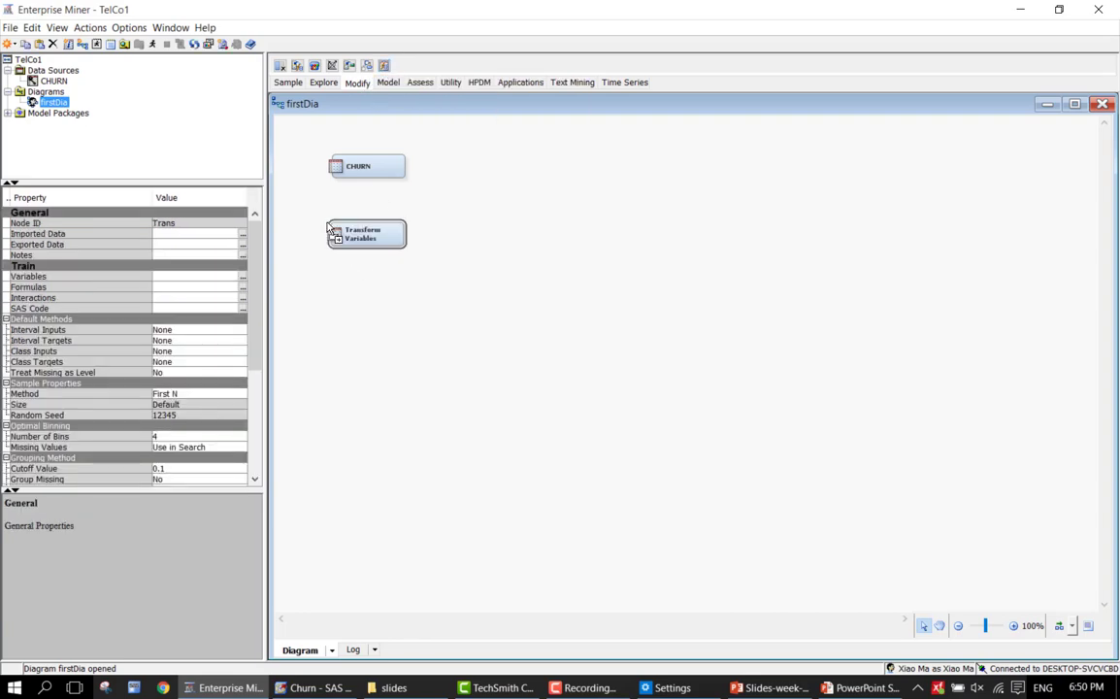
pyautogui.moveTo(408, 167)
pyautogui.mouseDown()
pyautogui.moveTo(325, 220)
pyautogui.moveTo(334, 231)
pyautogui.mouseUp()
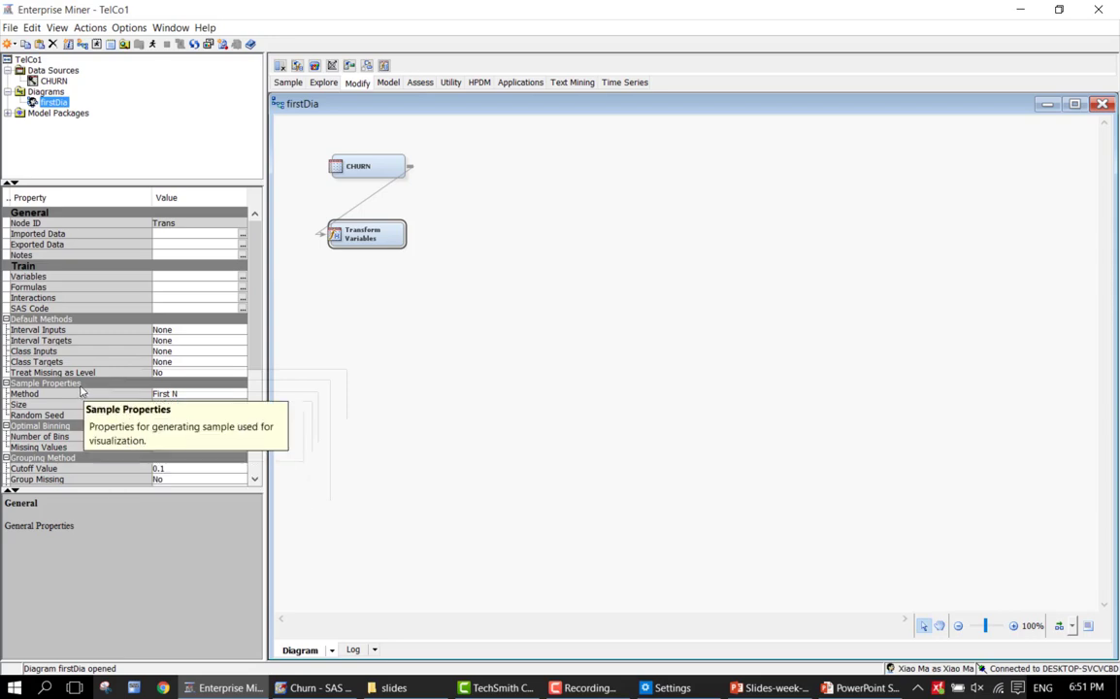
# Step: Set the Transform Variables node's sample method to Random and its sample size to Max
pyautogui.click(167, 394)
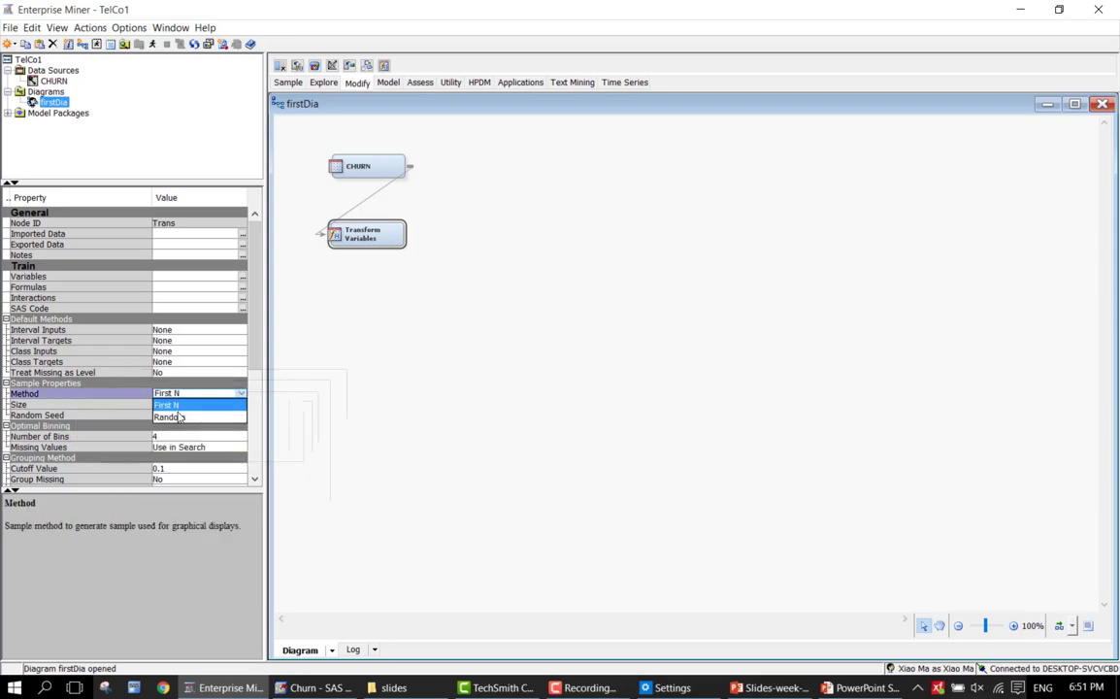
pyautogui.click(169, 416)
pyautogui.click(170, 404)
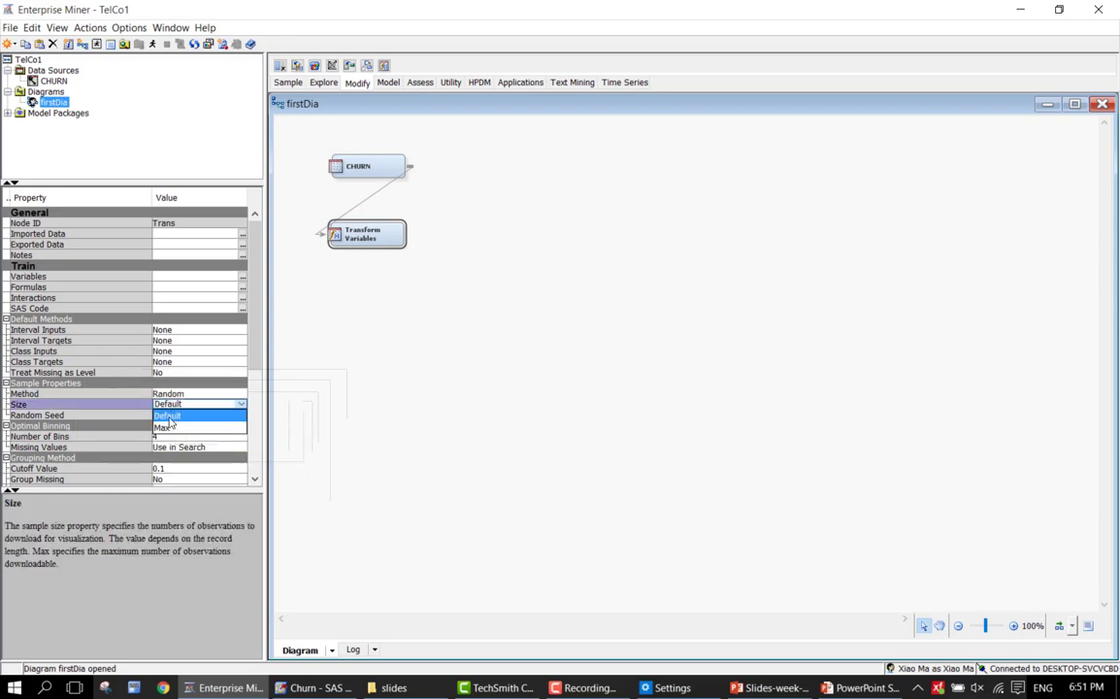
pyautogui.click(165, 427)
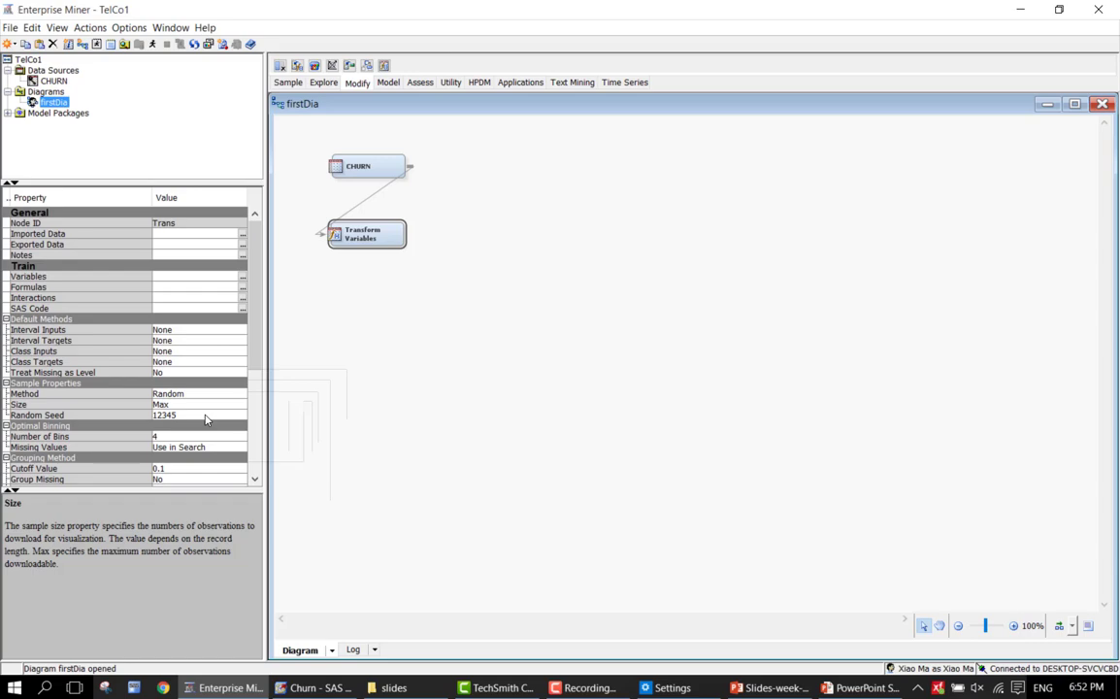
# Step: Set the number of bins for optimal binning to 10 in the Transform Variables node
pyautogui.scroll(-3, 254, 395)
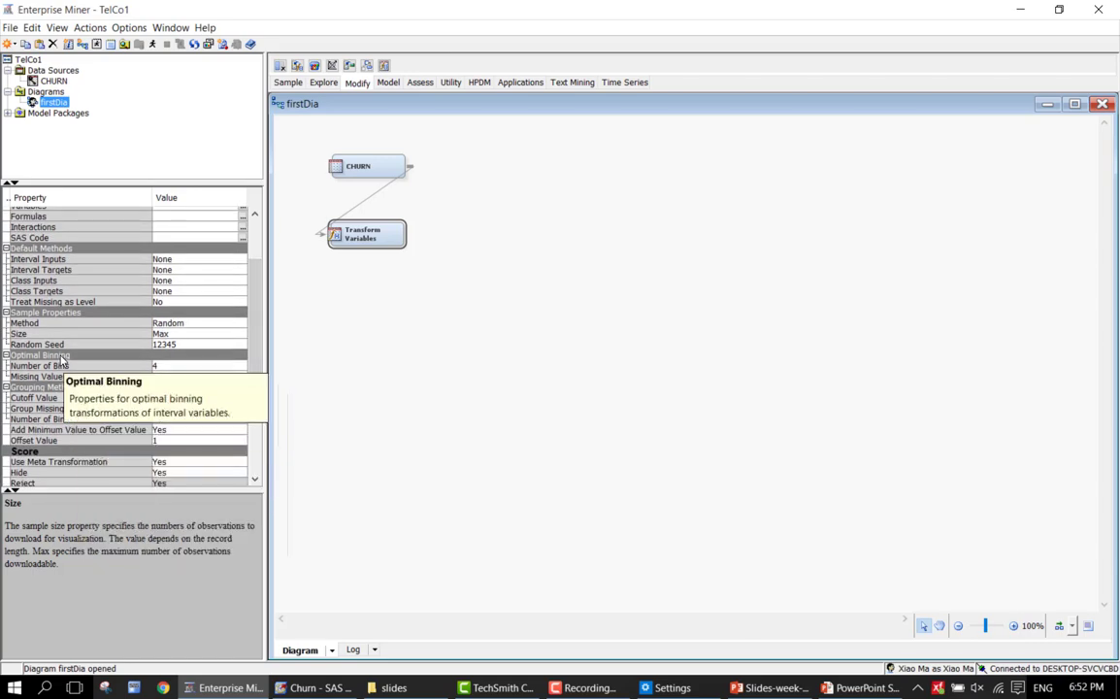
pyautogui.click(158, 365)
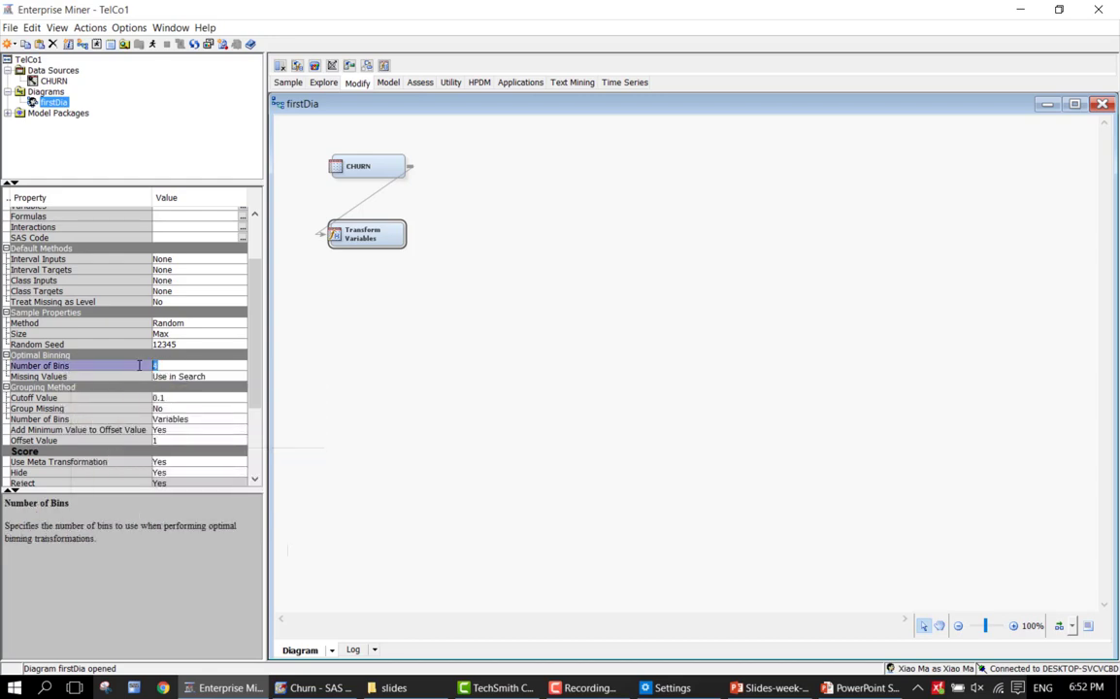
pyautogui.write('10')
pyautogui.press('Return')
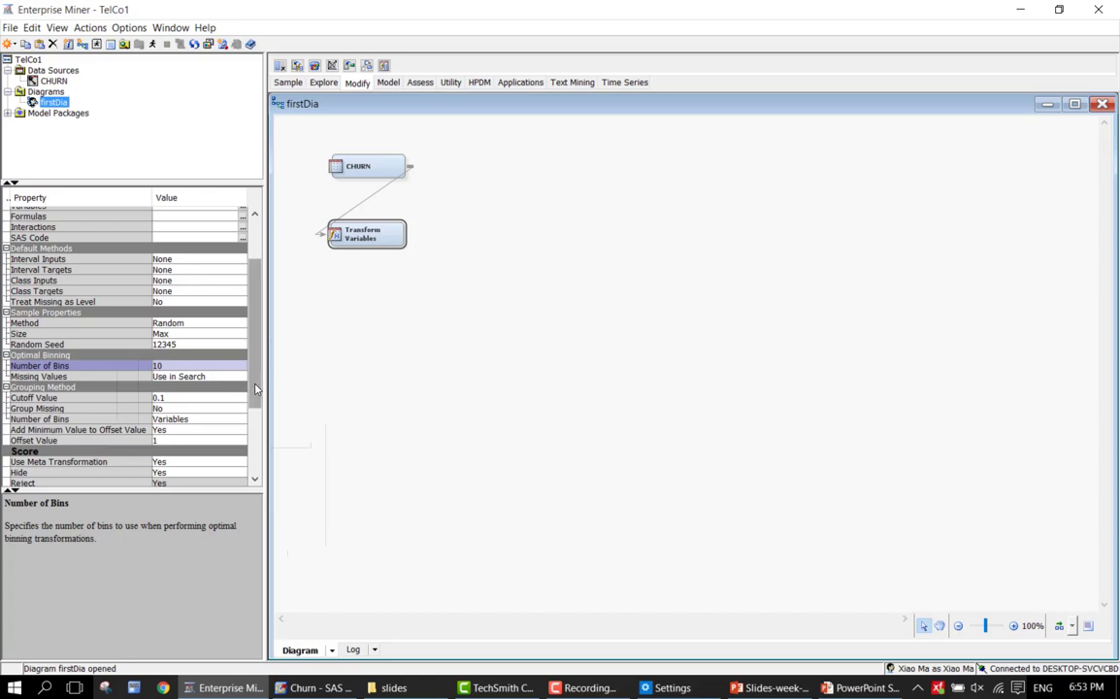
# Step: Run the Transform Variables node and close the run status message without opening the results
pyautogui.rightClick(384, 236)
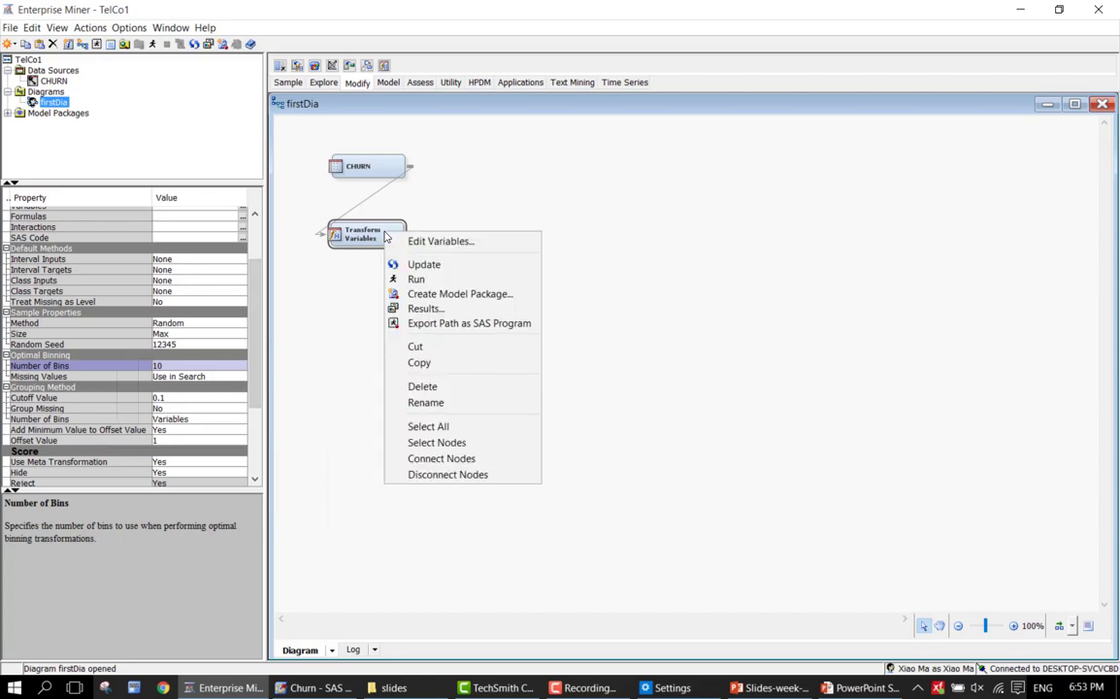
pyautogui.click(415, 279)
pyautogui.click(657, 412)
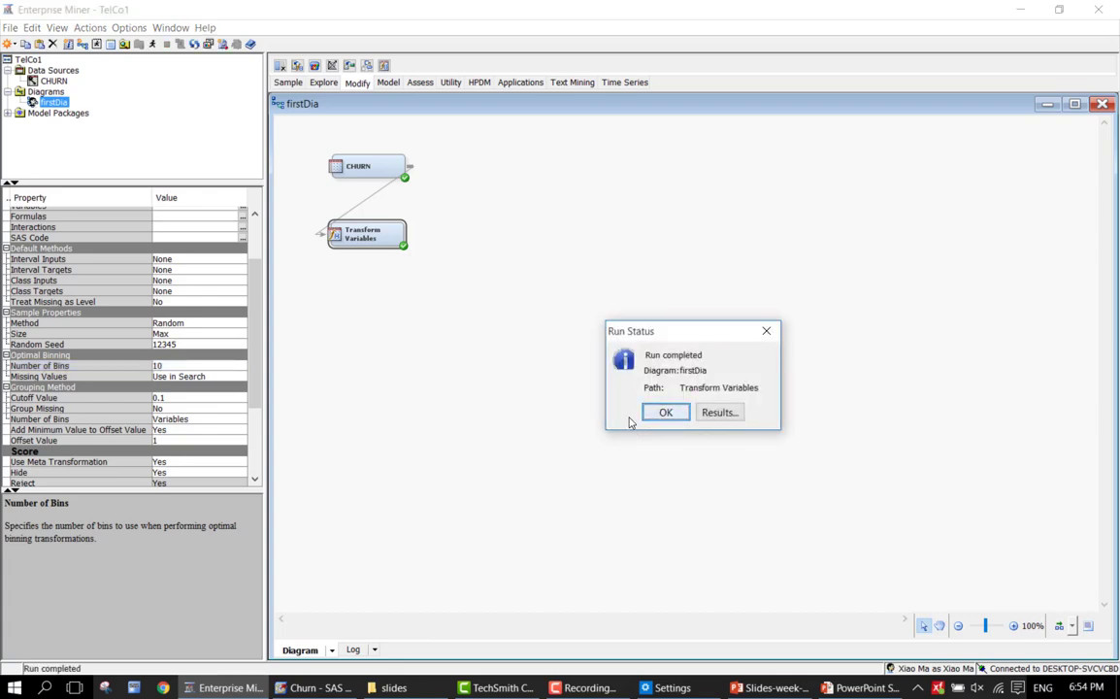
pyautogui.click(666, 412)
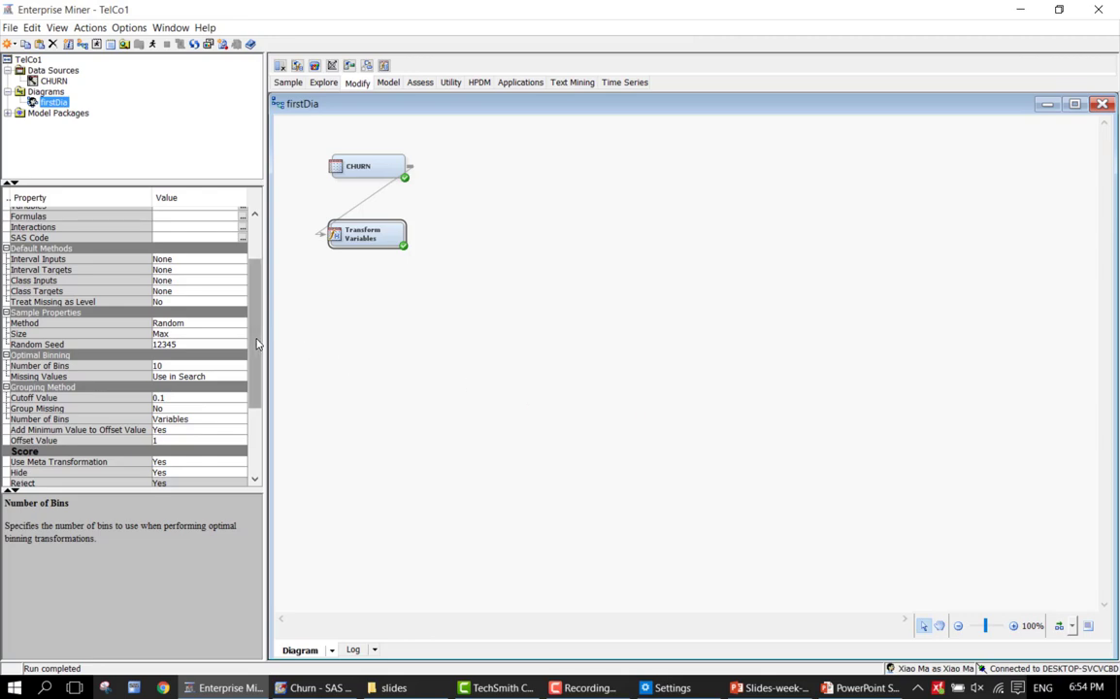
# Step: Open the Formulas window of the Transform Variables node and widen it on both sides
pyautogui.moveTo(257, 343); pyautogui.dragTo(253, 328)
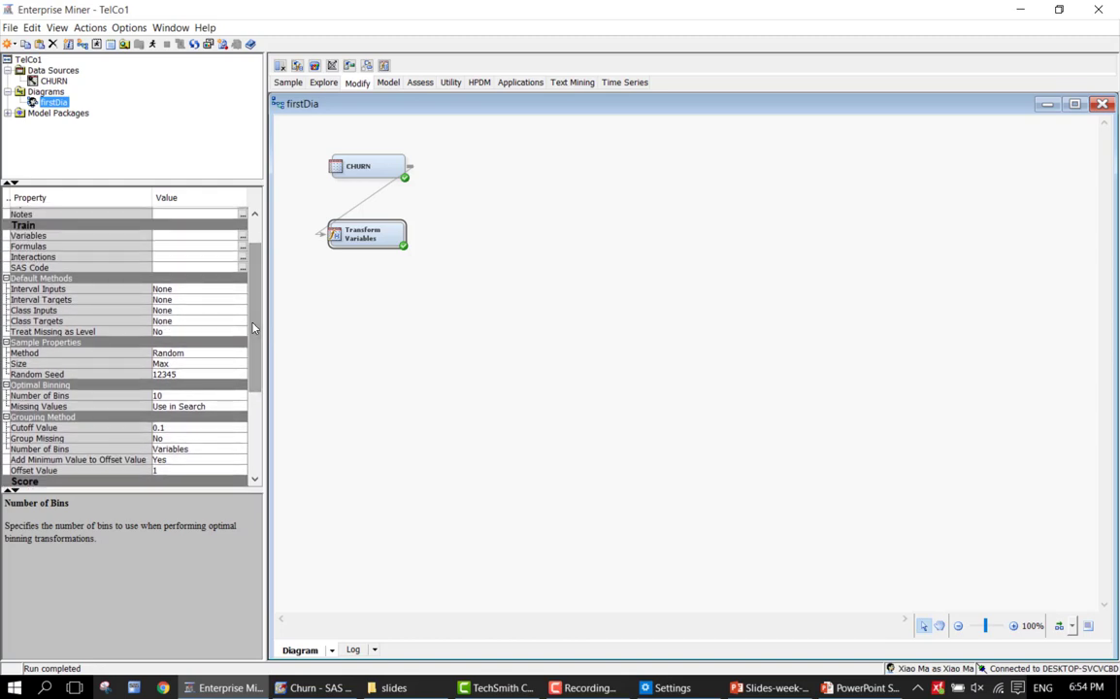
pyautogui.click(243, 250)
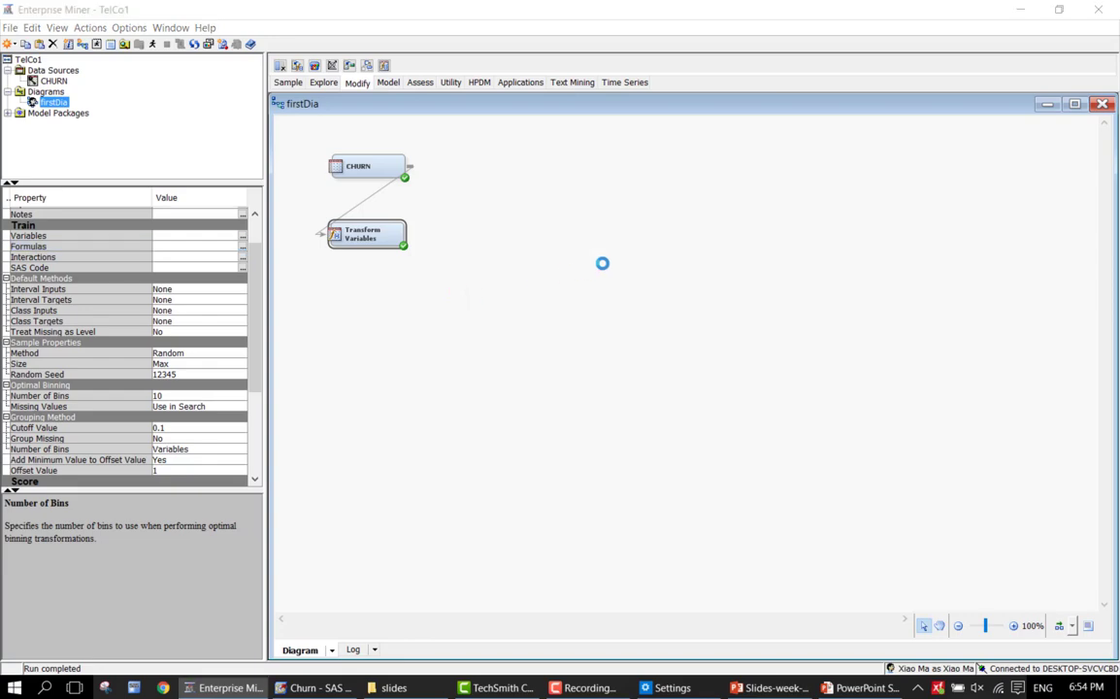
pyautogui.doubleClick(594, 102)
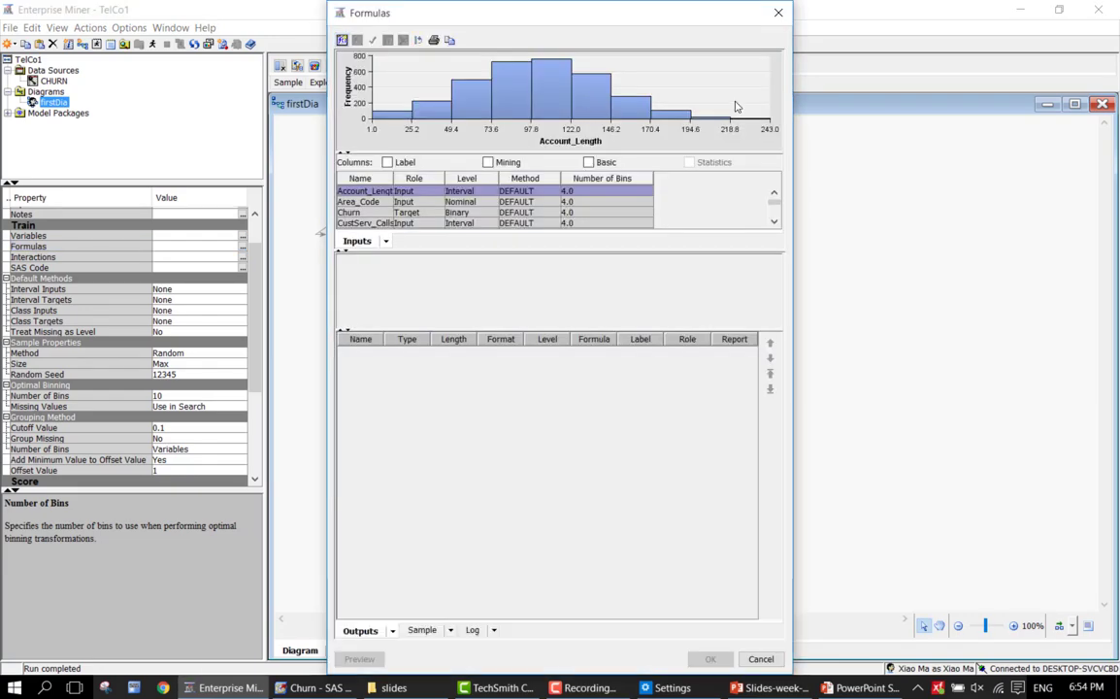
pyautogui.moveTo(791, 97); pyautogui.dragTo(1006, 97)
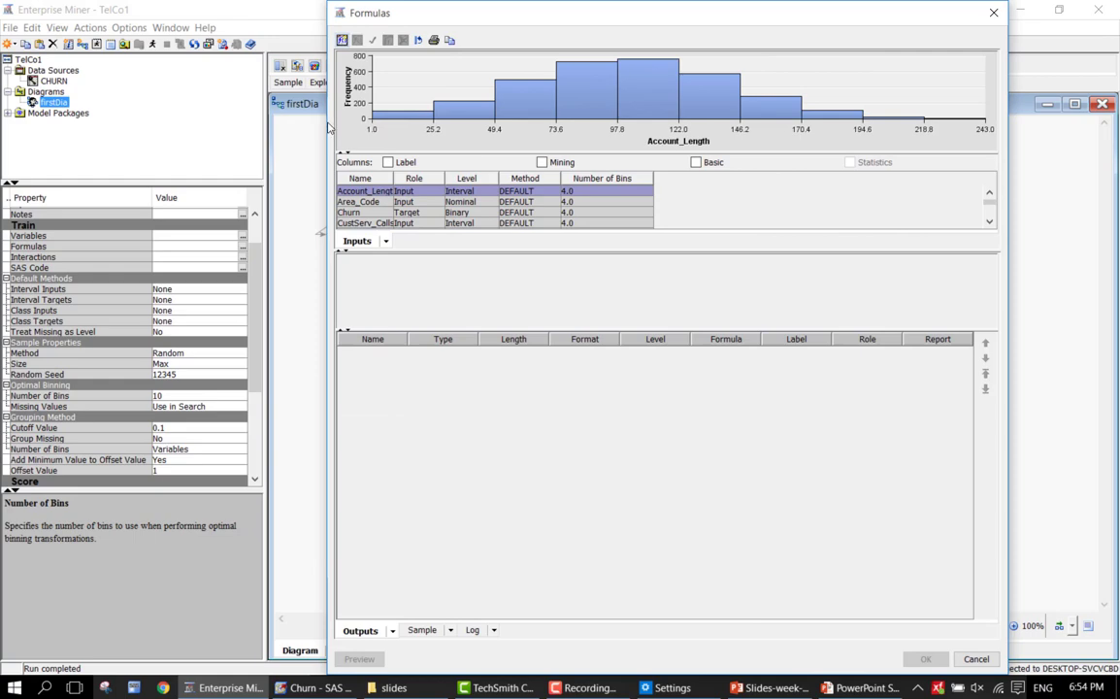
pyautogui.moveTo(326, 123); pyautogui.dragTo(190, 124)
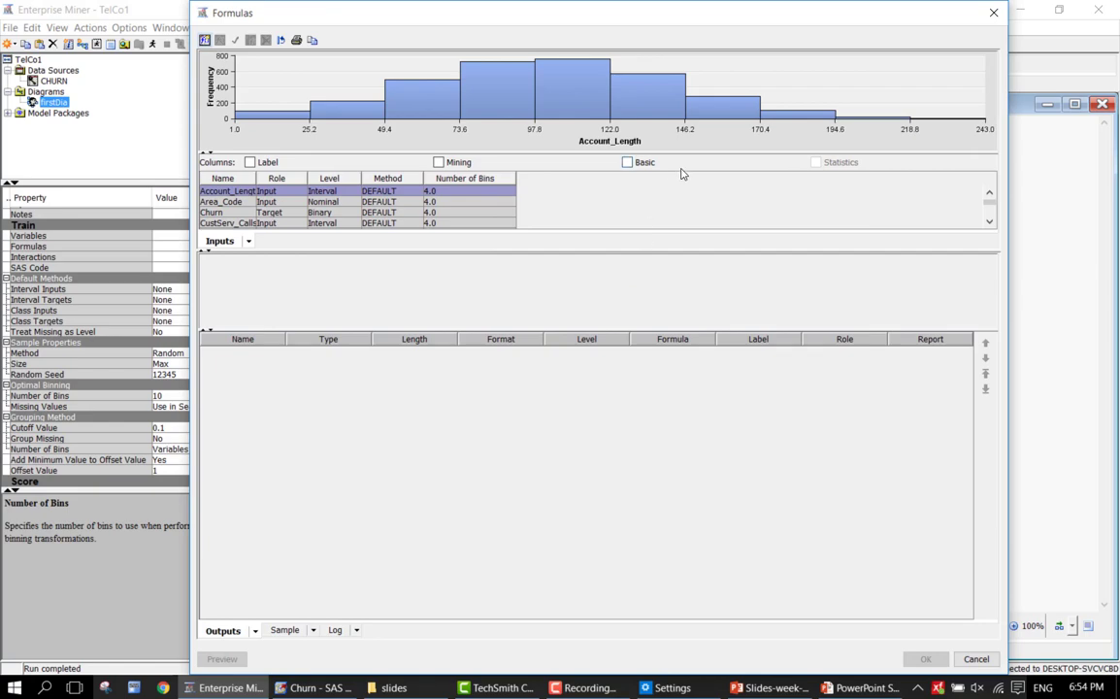
# Step: Enlarge the Account_Length histogram and the input variable list by resizing the panes of the Formulas window
pyautogui.moveTo(682, 152); pyautogui.dragTo(673, 262)
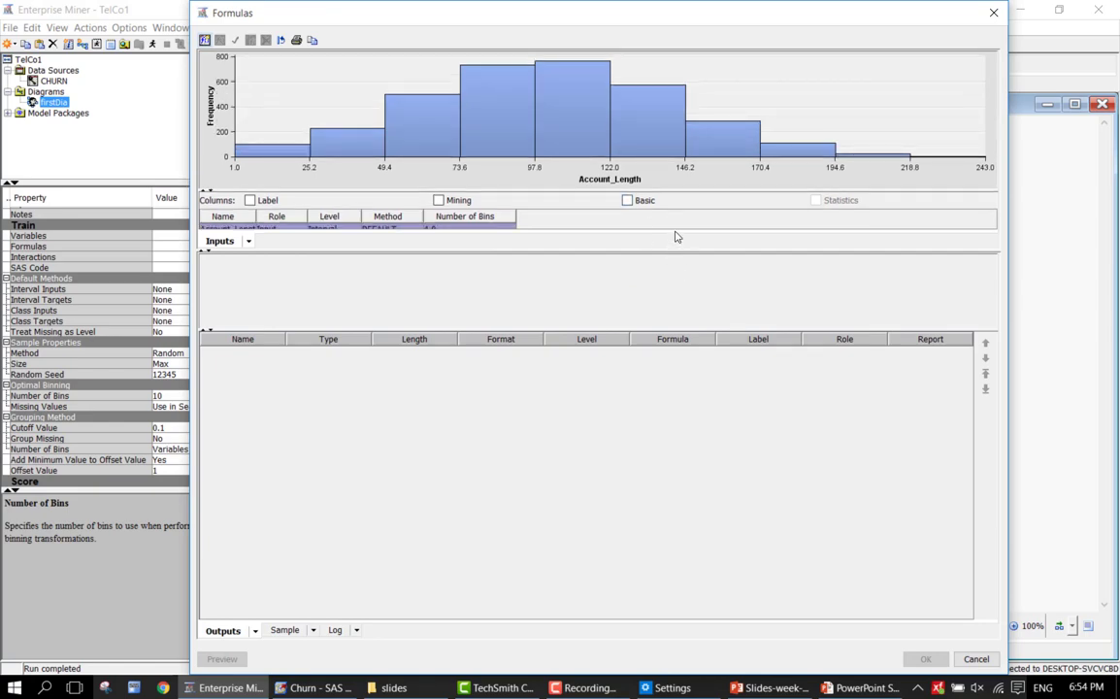
pyautogui.moveTo(672, 324); pyautogui.dragTo(668, 357)
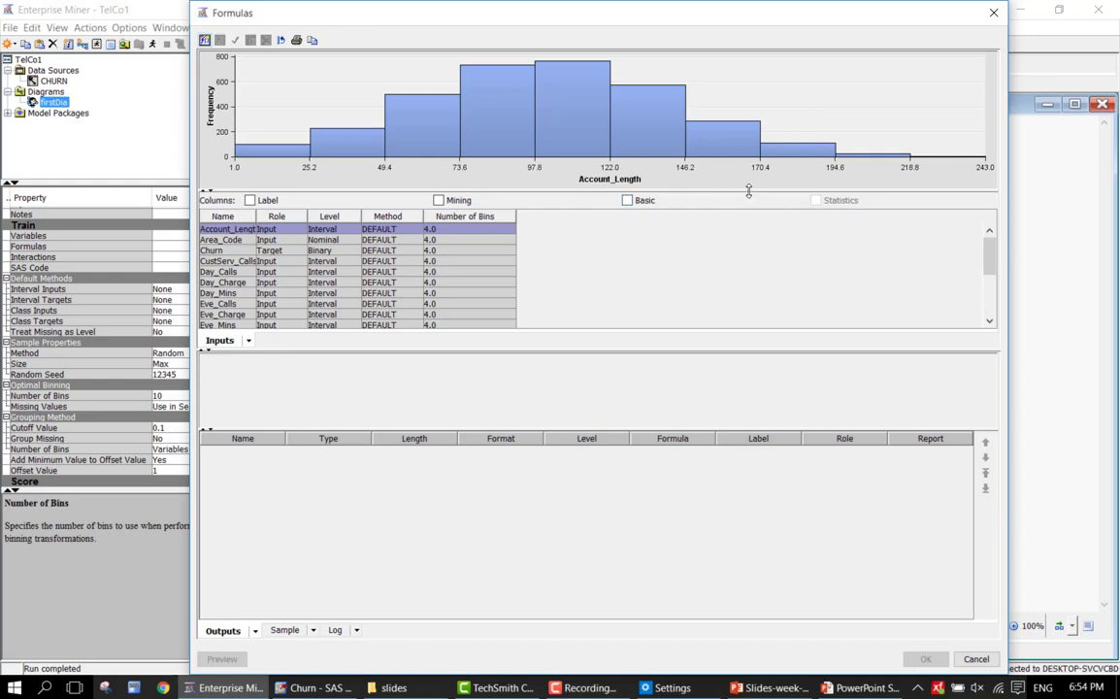
pyautogui.moveTo(748, 191); pyautogui.dragTo(743, 246)
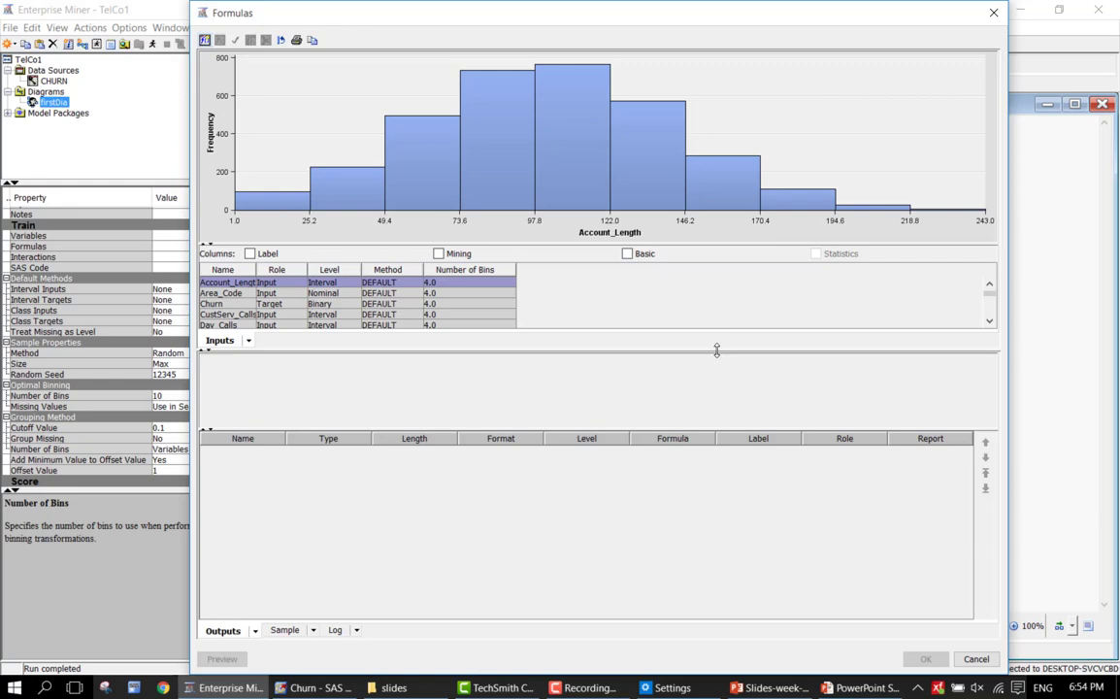
pyautogui.moveTo(716, 350); pyautogui.dragTo(712, 396)
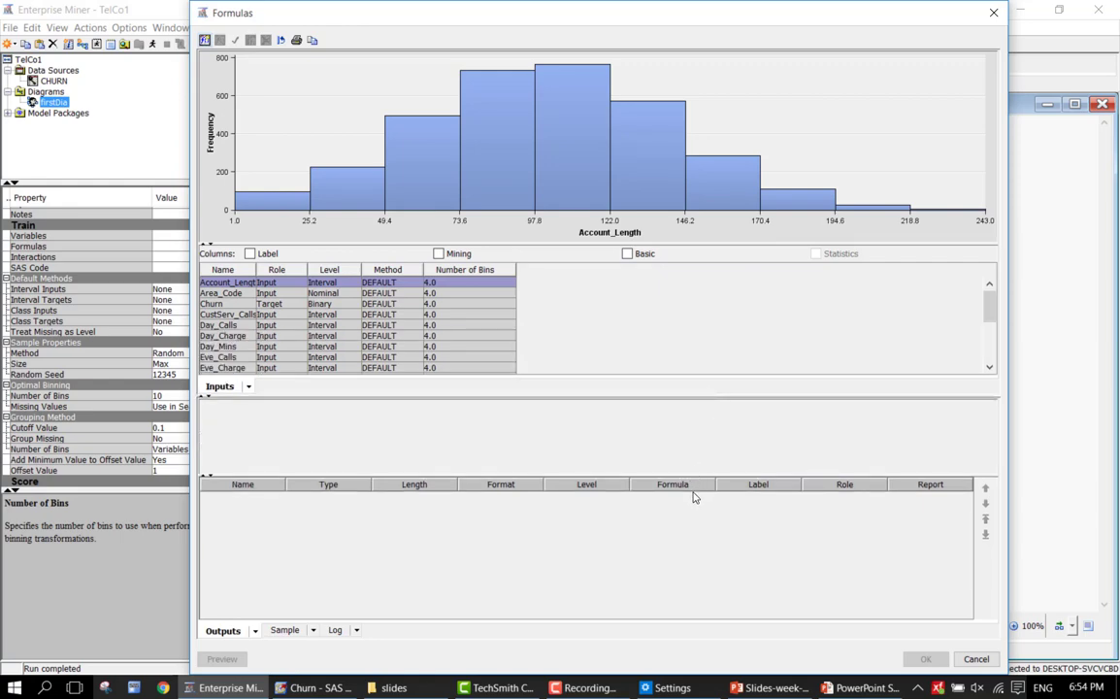
pyautogui.moveTo(694, 497); pyautogui.dragTo(689, 543)
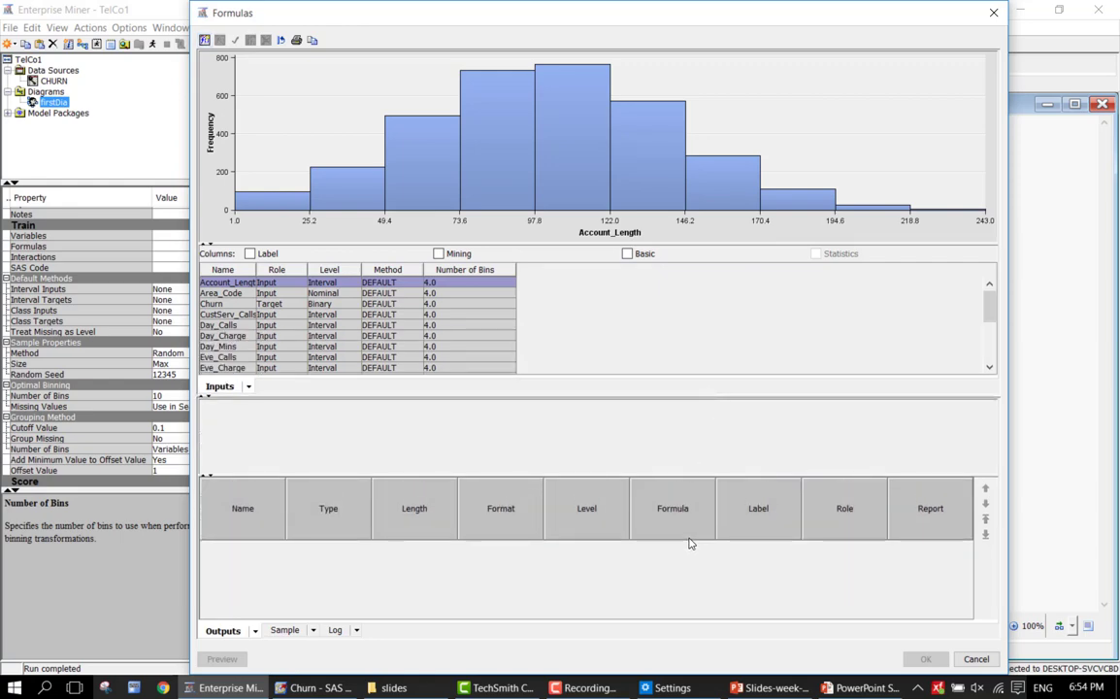
pyautogui.click(243, 510)
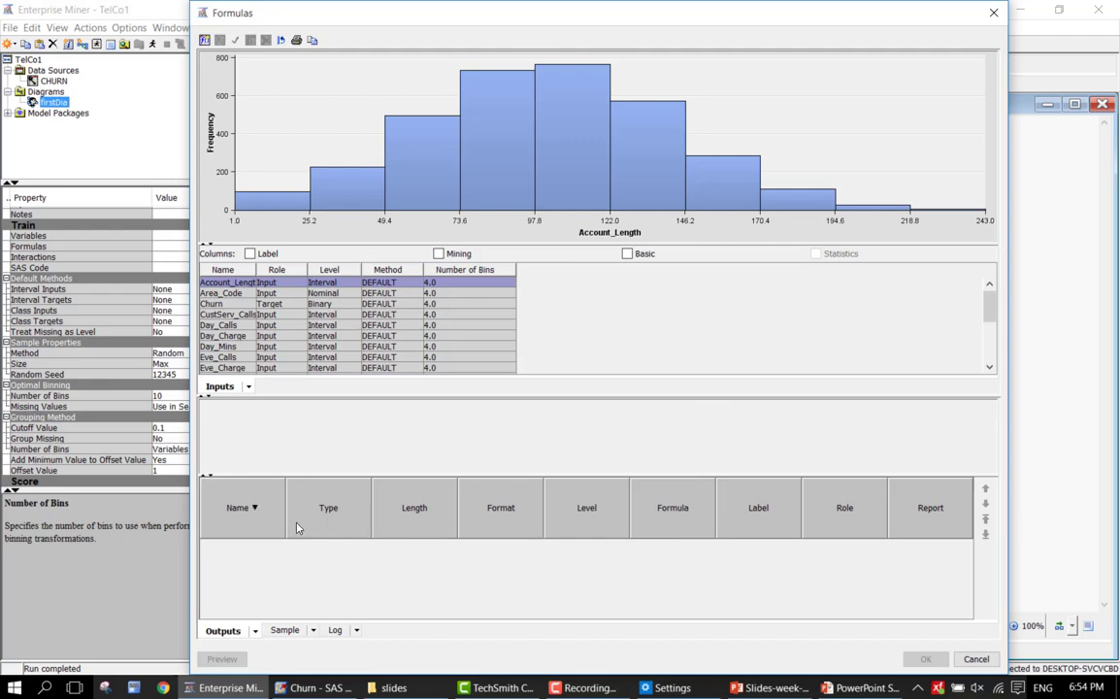
pyautogui.moveTo(327, 536); pyautogui.dragTo(333, 502)
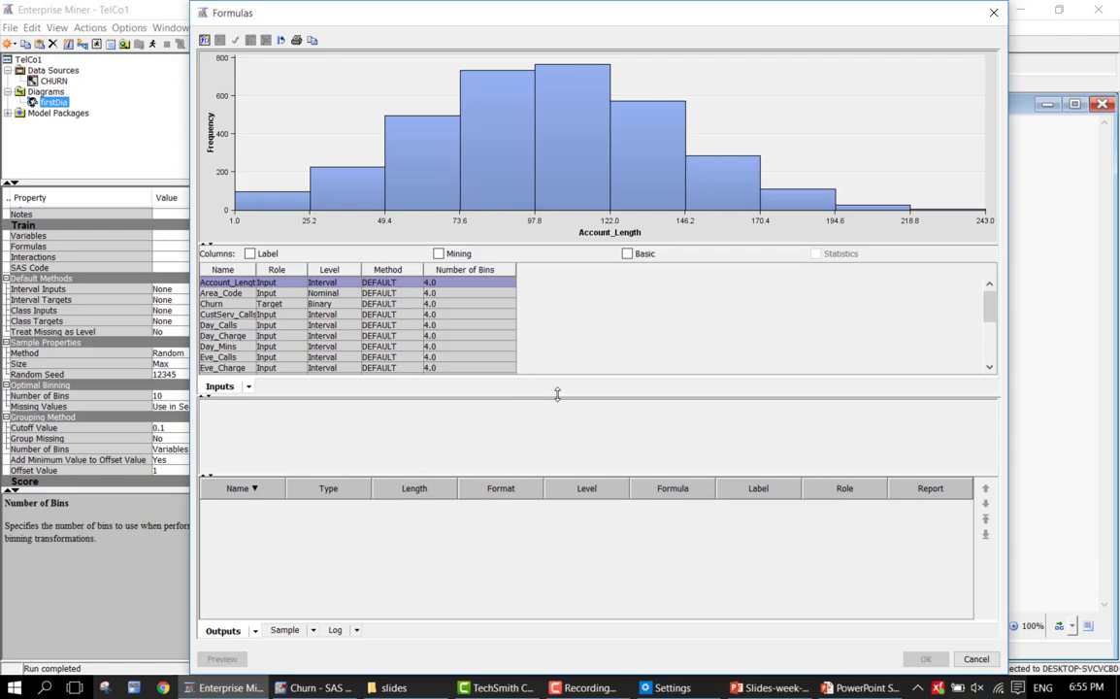
pyautogui.moveTo(557, 394); pyautogui.dragTo(552, 424)
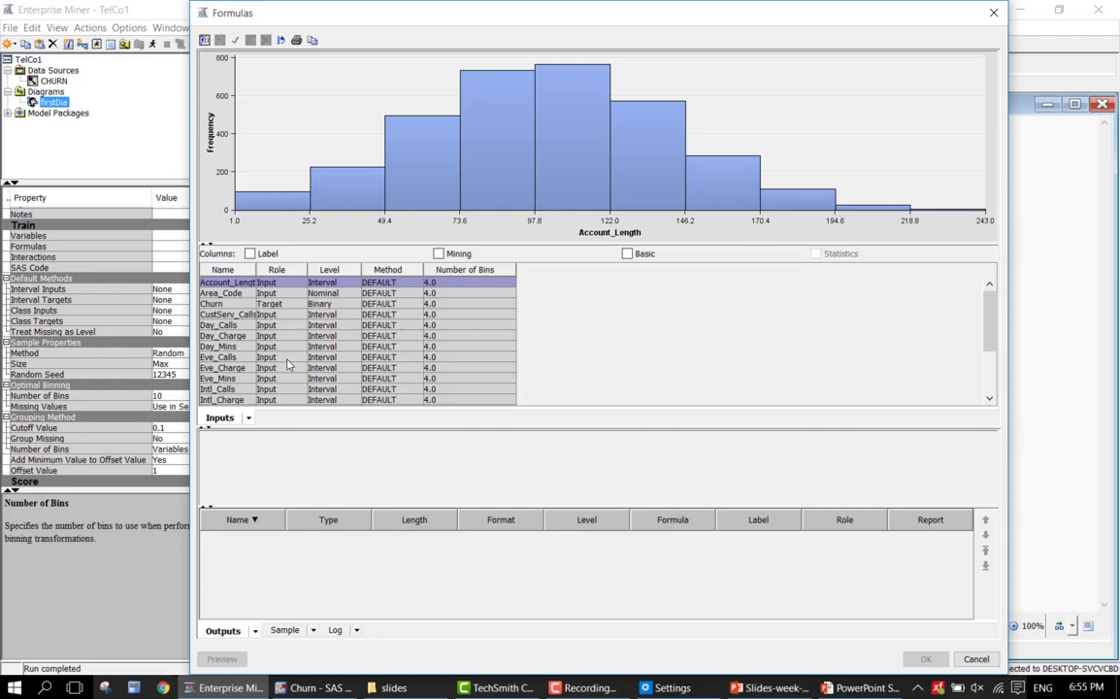
# Step: Widen the variable list's Name column and show the sample data below a taller variable list
pyautogui.moveTo(255, 269); pyautogui.dragTo(300, 268)
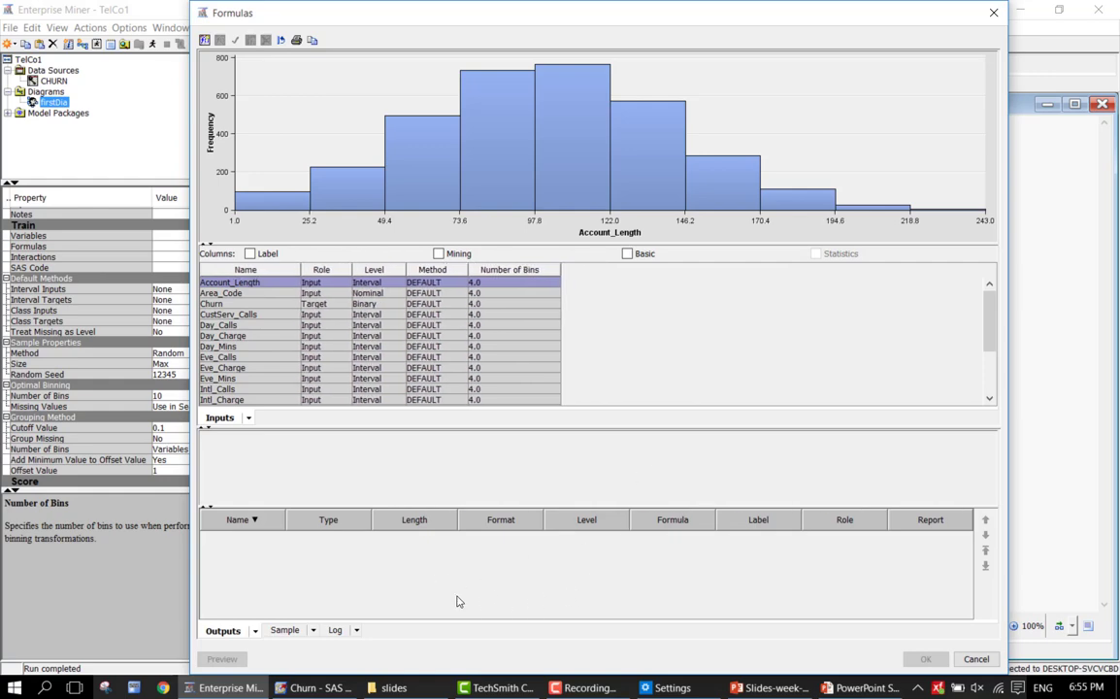
pyautogui.click(282, 629)
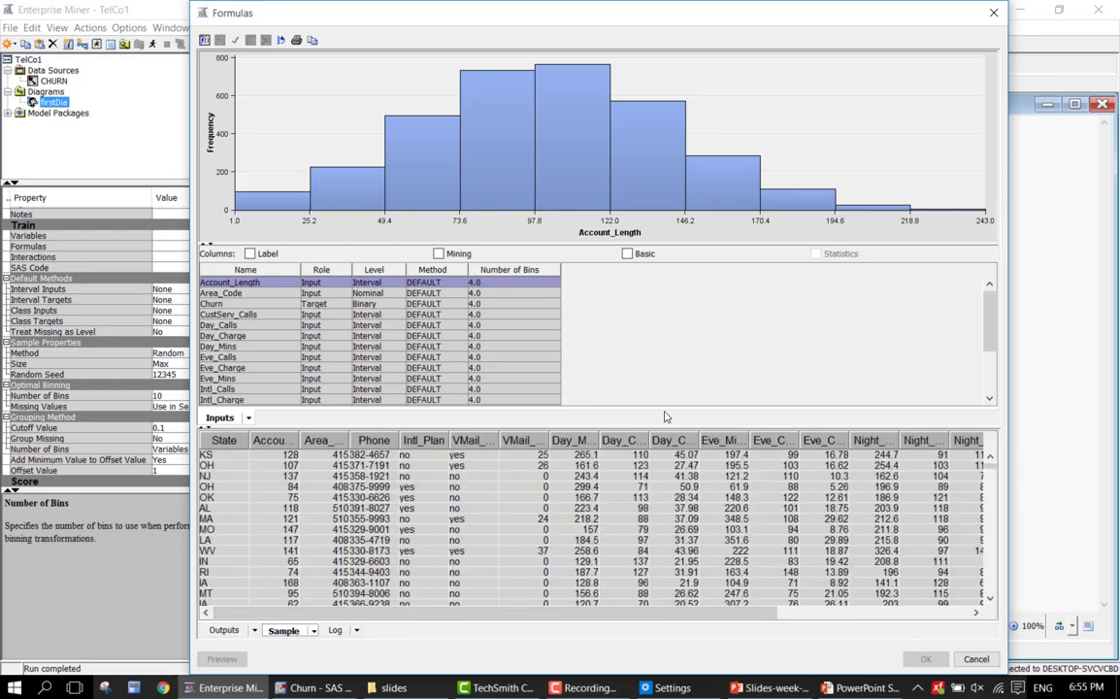
pyautogui.moveTo(655, 427); pyautogui.dragTo(656, 470)
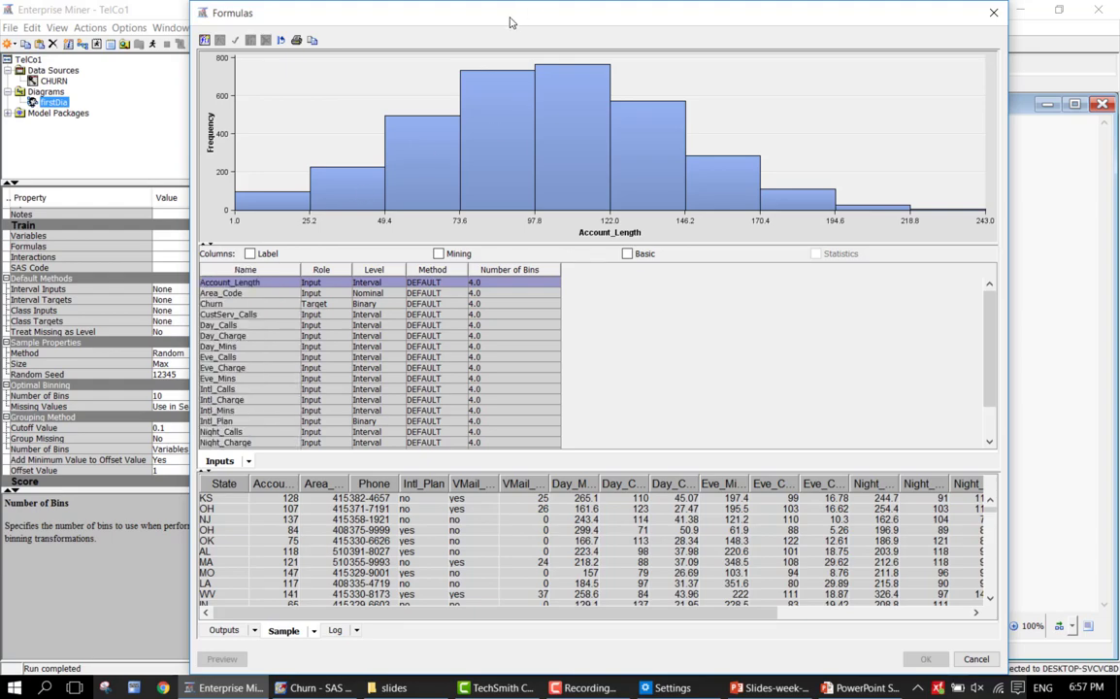
# Step: Move the Formulas window aside to view the firstDia diagram, then bring it back at full height
pyautogui.moveTo(511, 22); pyautogui.dragTo(991, 364)
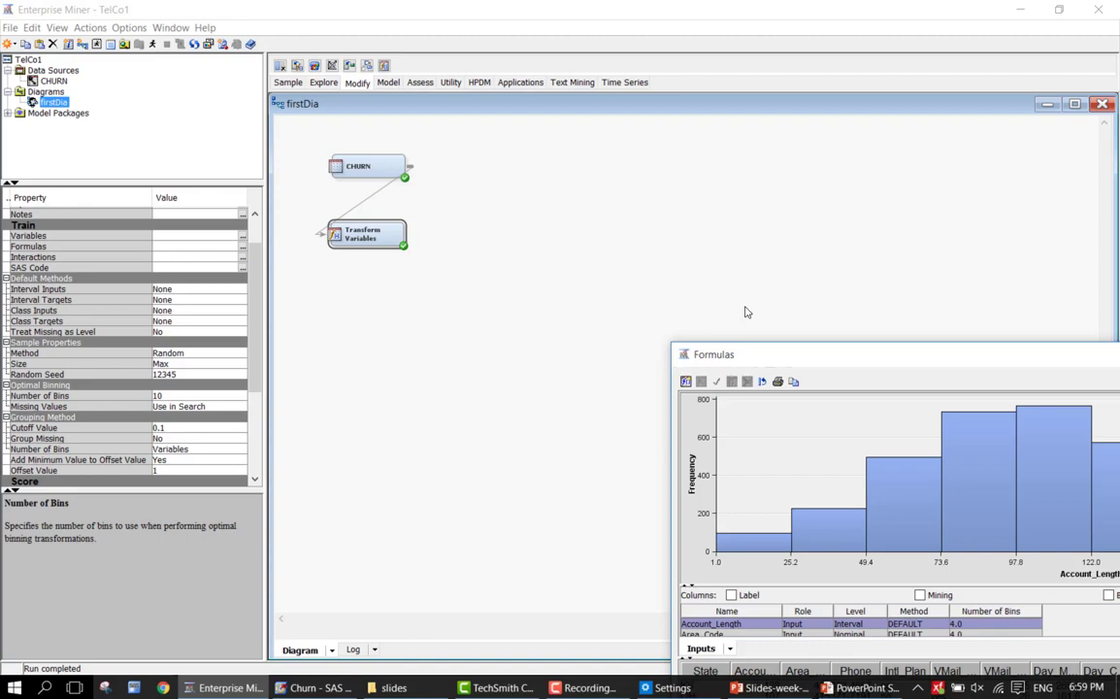
pyautogui.moveTo(799, 355); pyautogui.dragTo(318, 27)
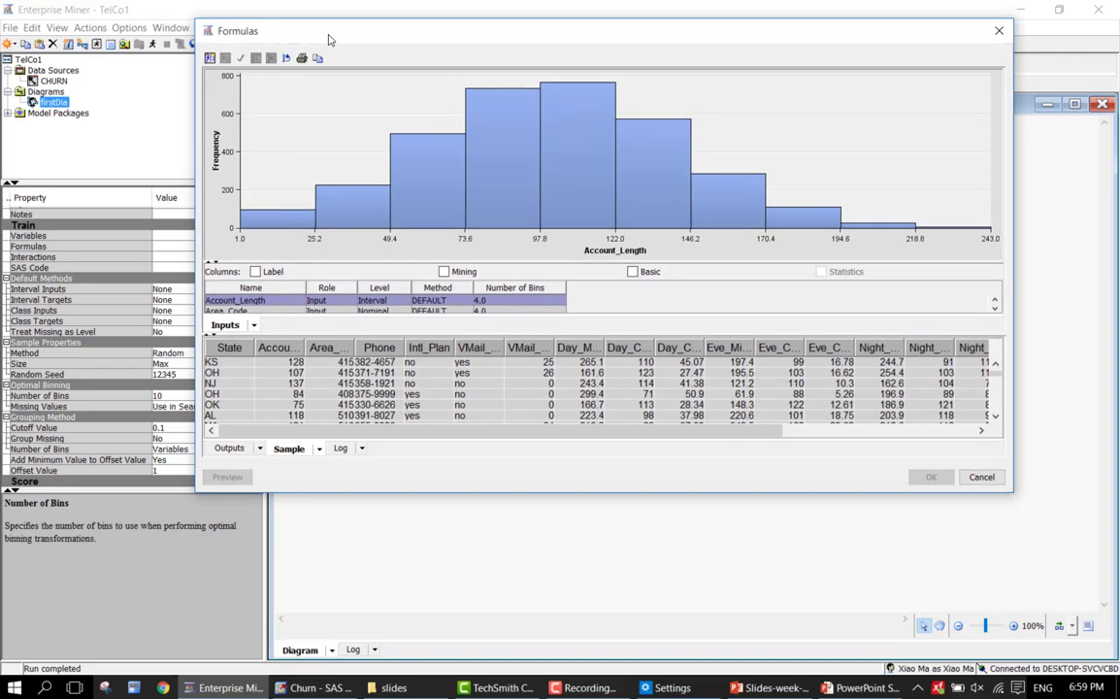
pyautogui.doubleClick(355, 24)
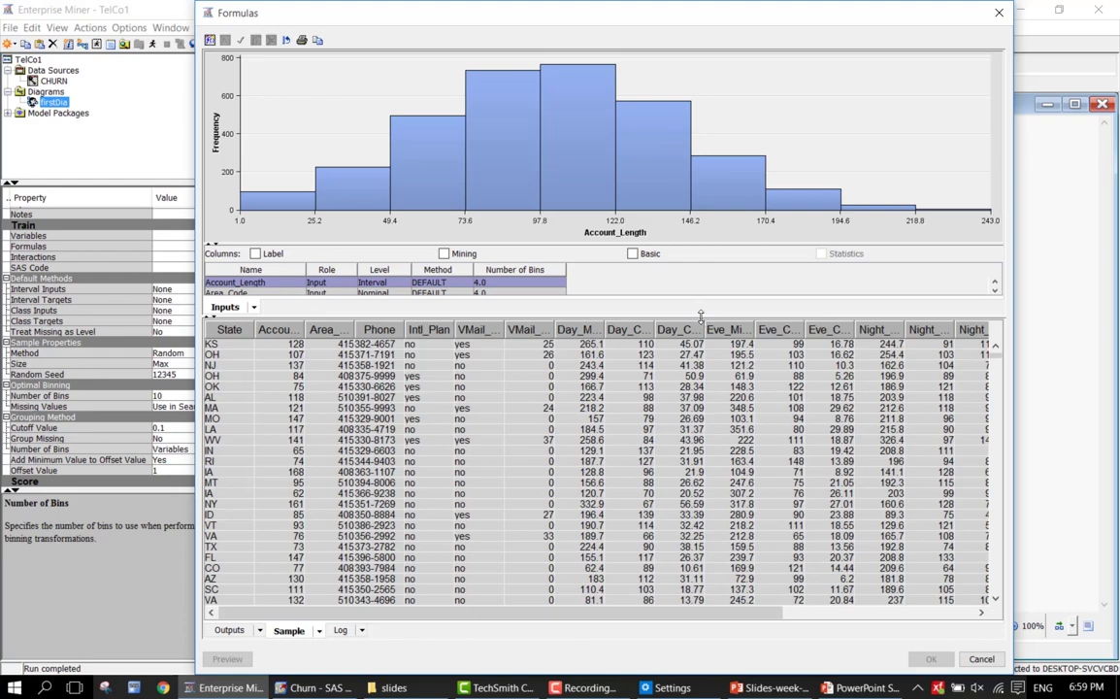
# Step: Make the input variable list taller and open the graph properties of the Area_Code histogram
pyautogui.moveTo(702, 324); pyautogui.dragTo(702, 473)
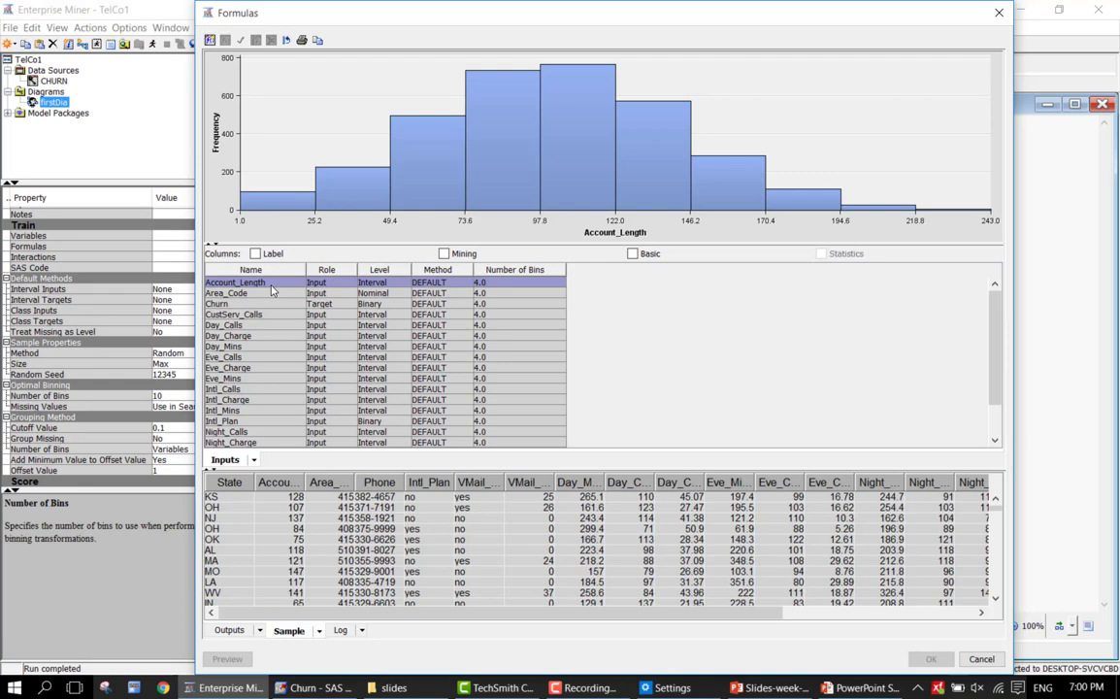
pyautogui.click(272, 290)
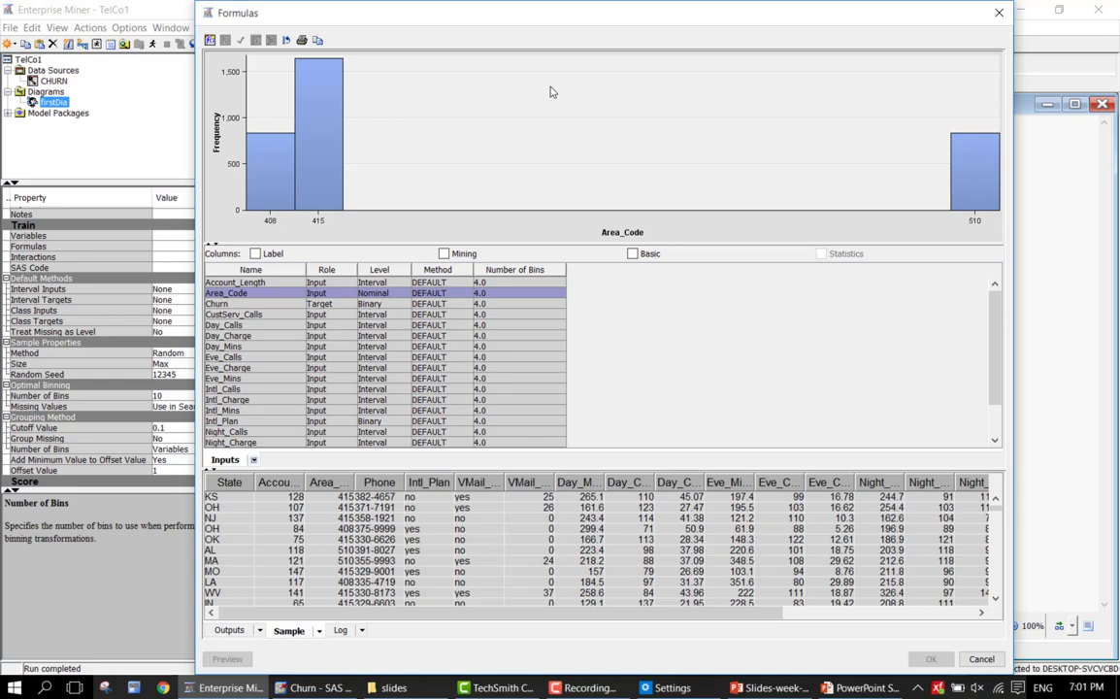
pyautogui.rightClick(550, 91)
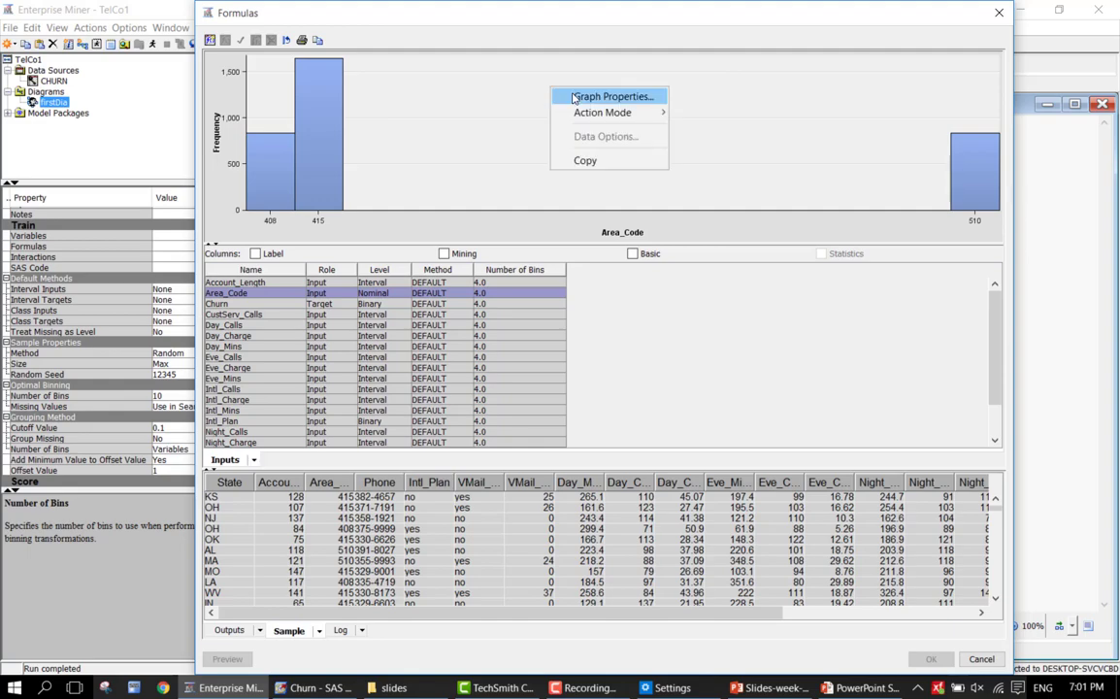
pyautogui.click(574, 97)
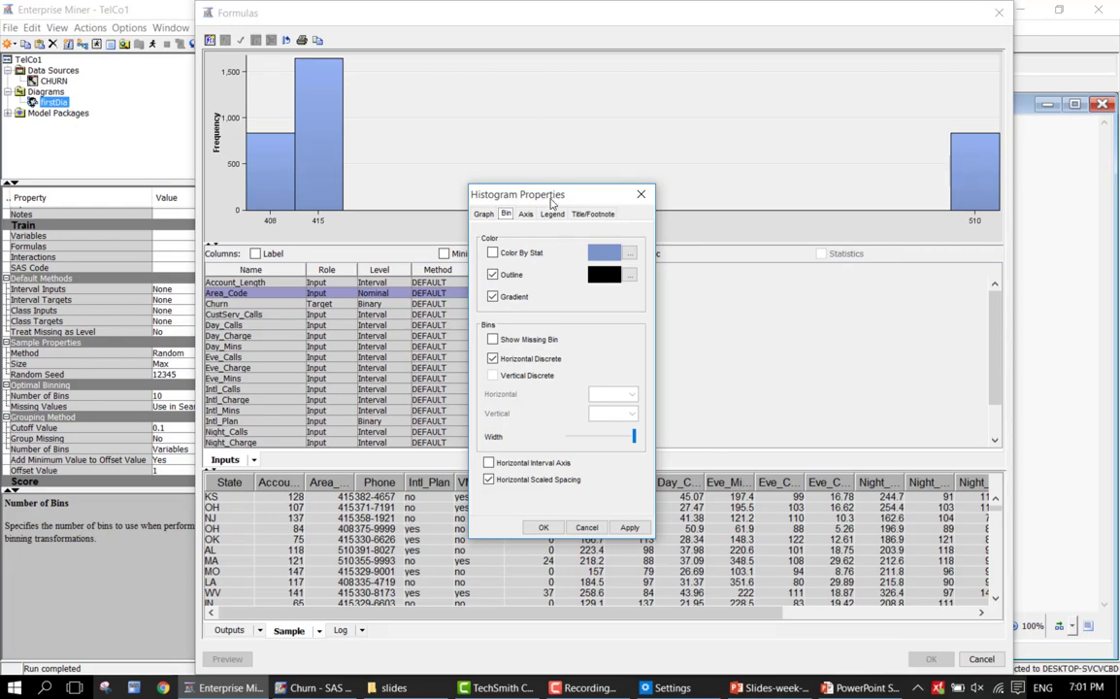
pyautogui.moveTo(497, 189); pyautogui.dragTo(453, 75)
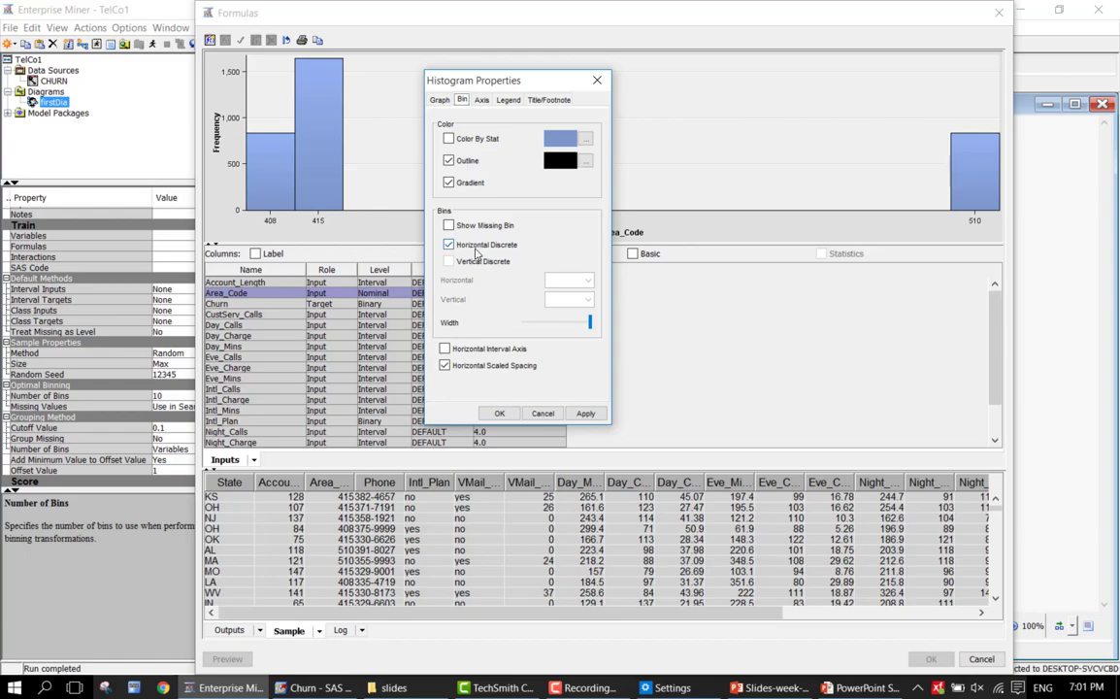
# Step: Turn off Horizontal Scaled Spacing in the Area_Code histogram's bin properties and apply the change
pyautogui.click(440, 101)
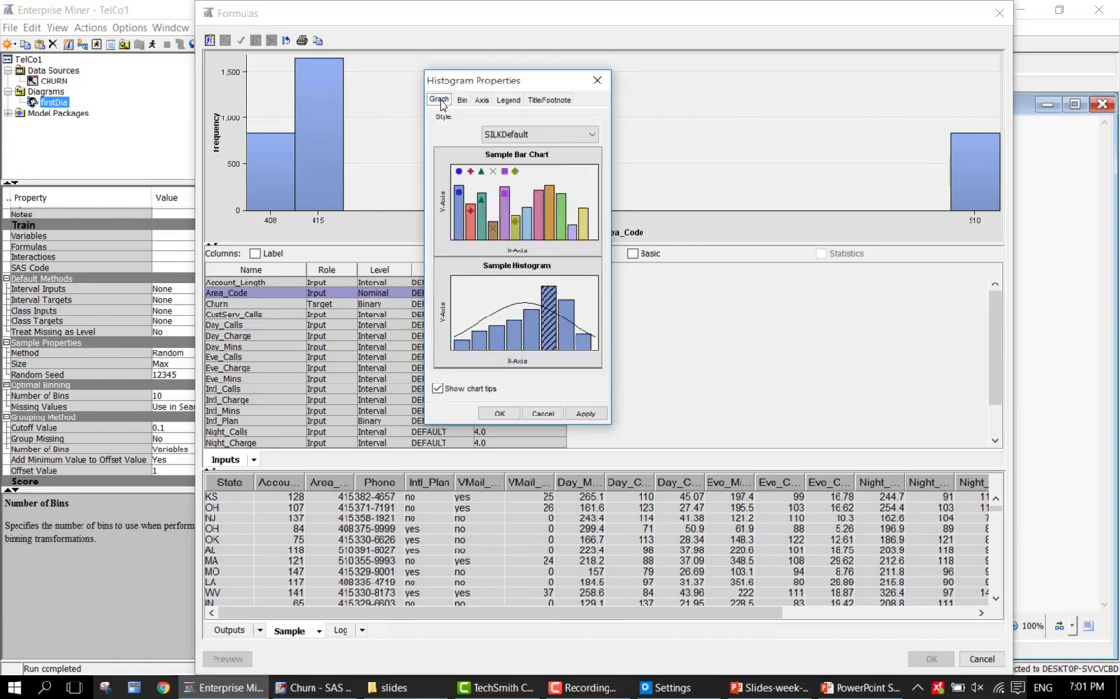
pyautogui.click(462, 100)
pyautogui.click(481, 101)
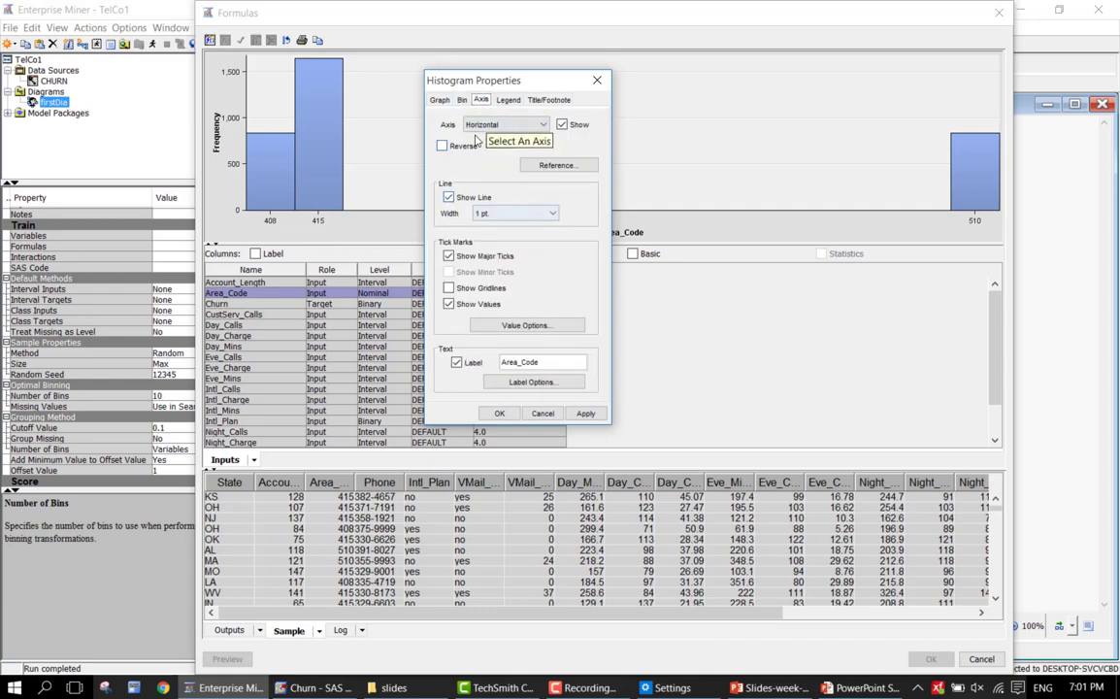
pyautogui.click(463, 101)
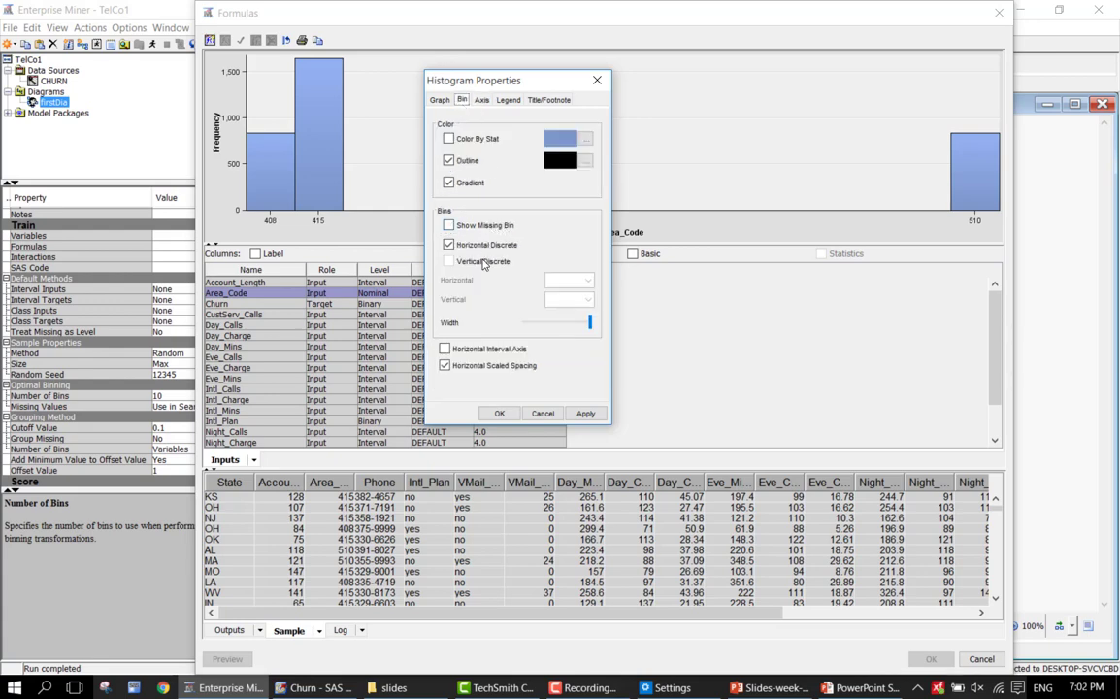
pyautogui.click(494, 367)
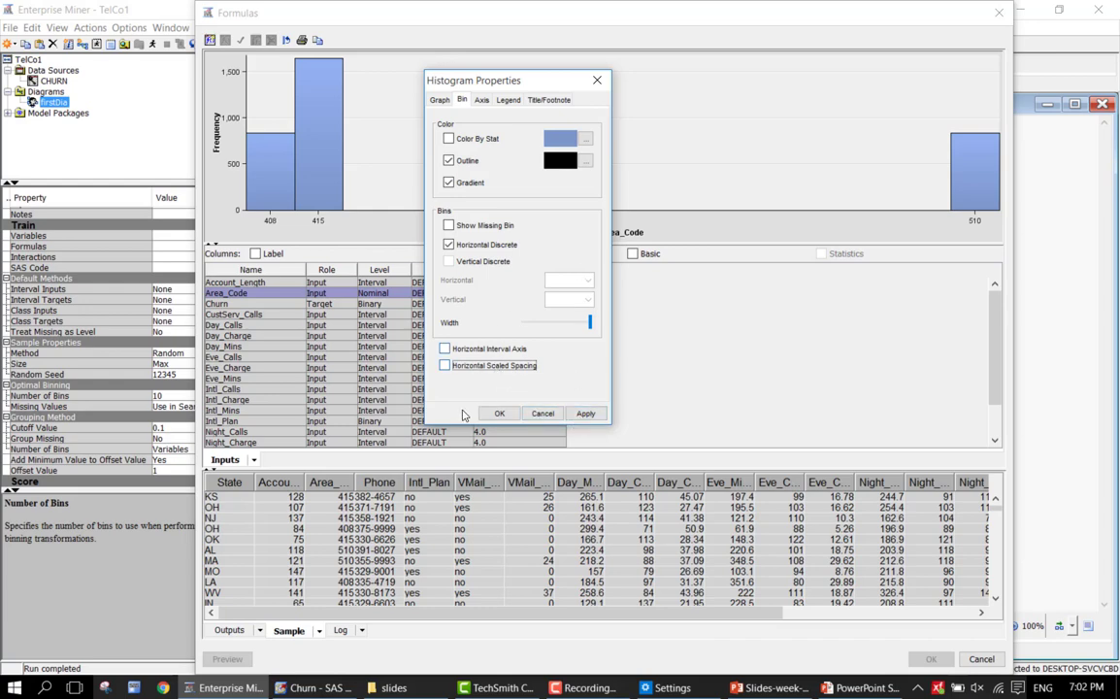
pyautogui.click(585, 414)
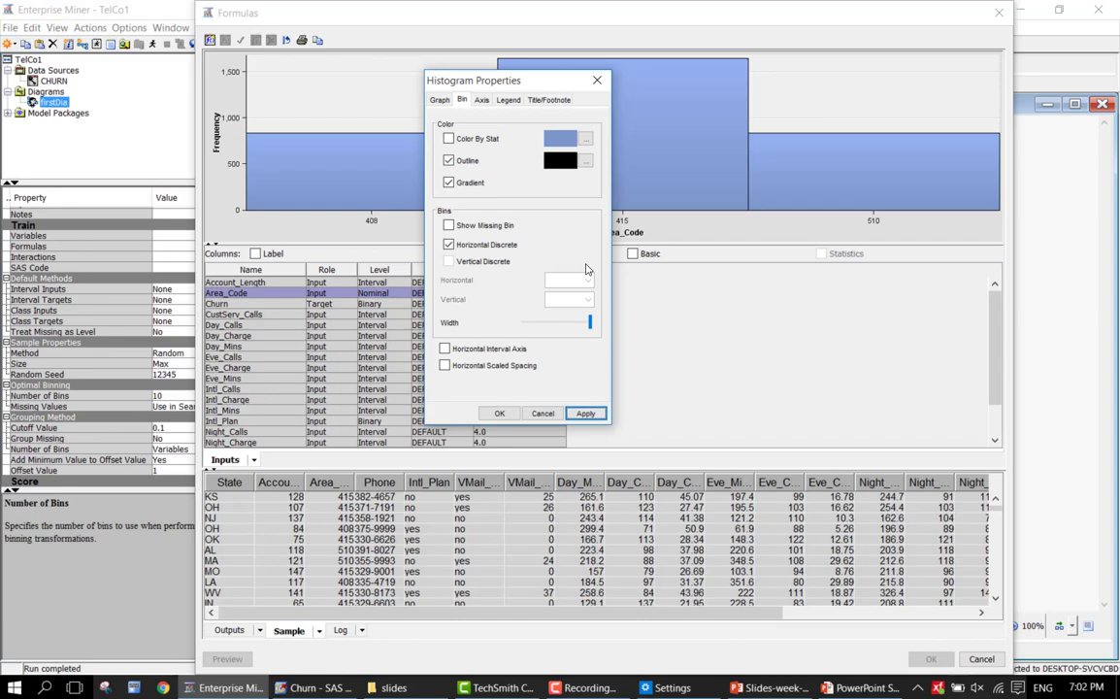
pyautogui.click(539, 414)
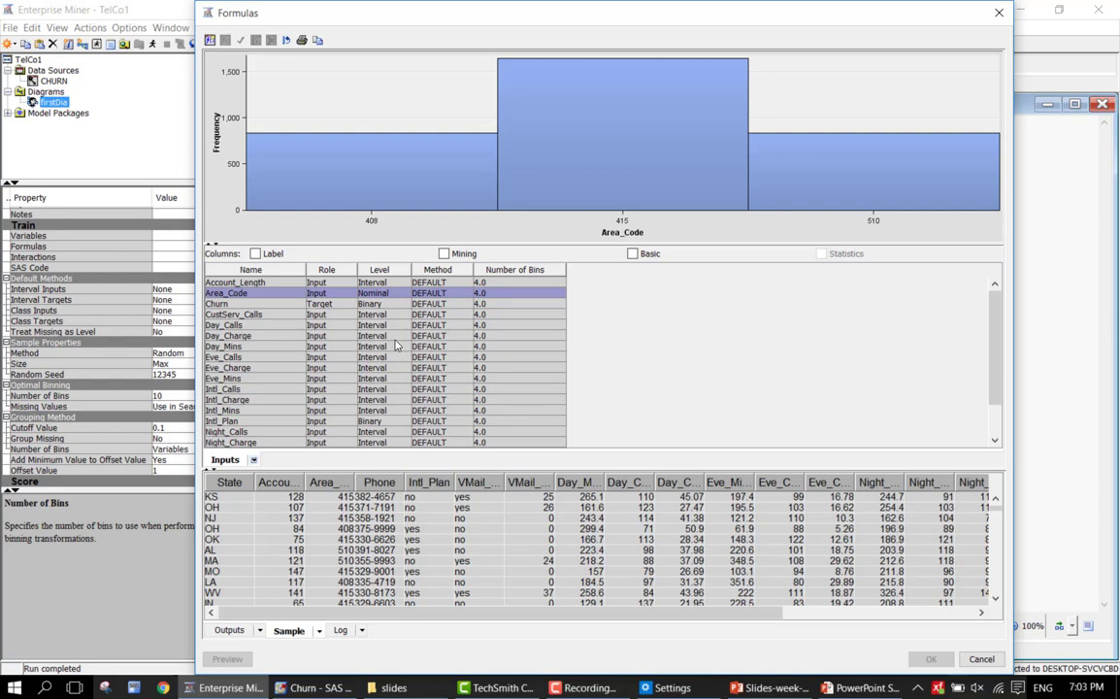
# Step: Compare the histograms of the Churn, Area_Code and Account_Length variables
pyautogui.click(292, 307)
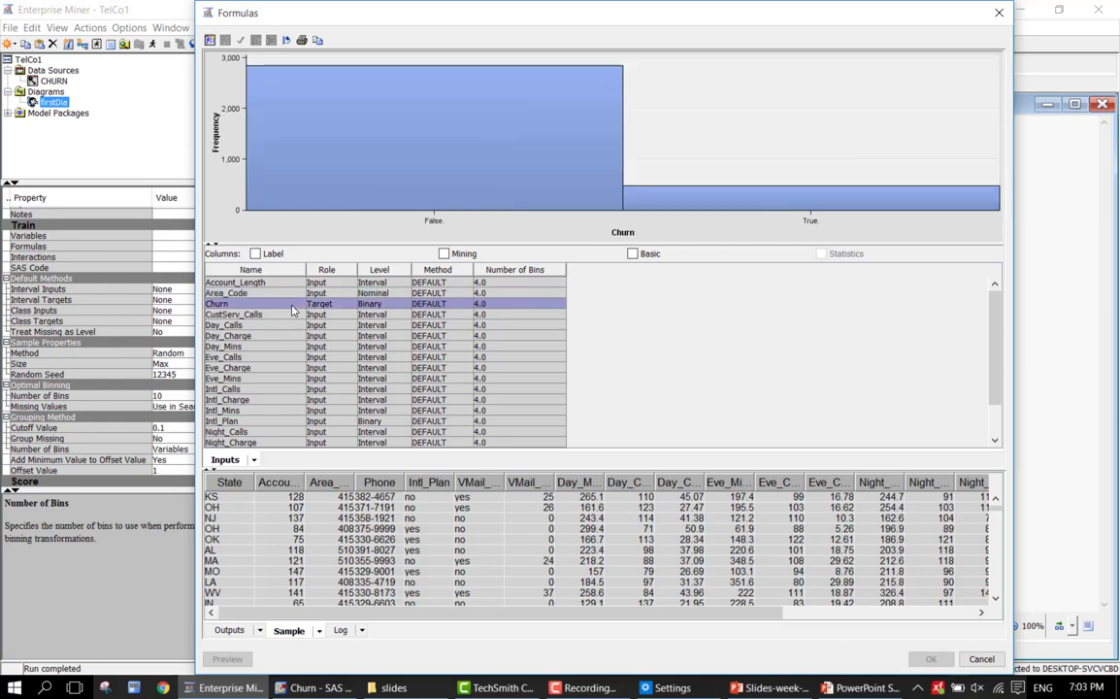
pyautogui.press('Up')
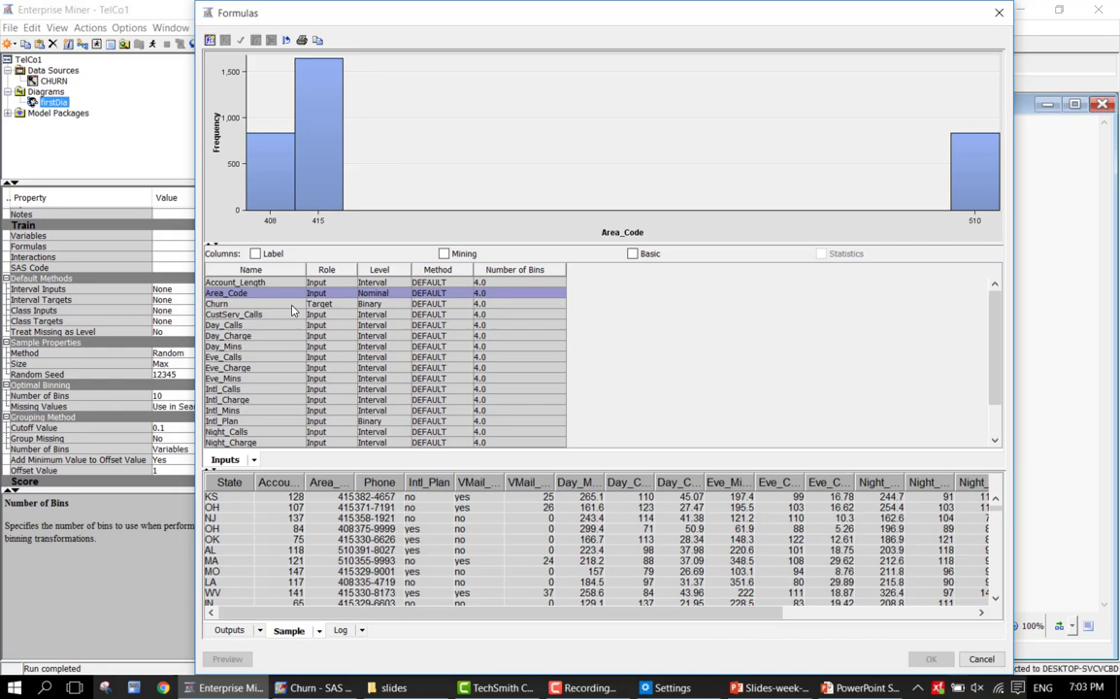
pyautogui.click(335, 282)
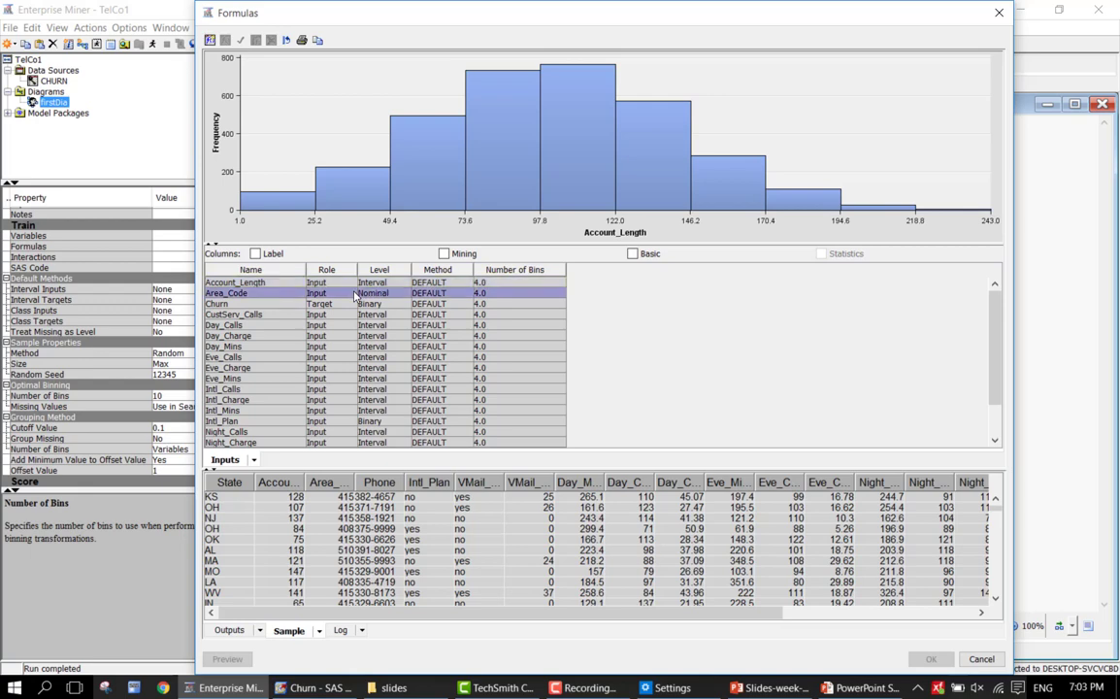
pyautogui.press('Down')
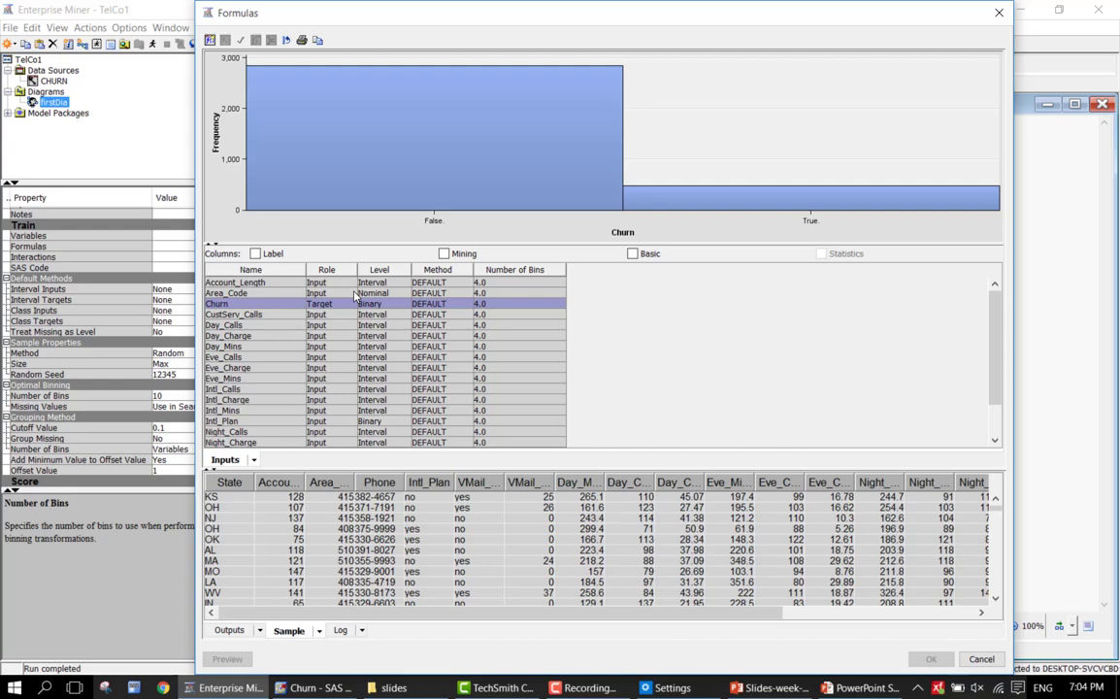
# Step: Show the CustServ_Calls histogram, set its action mode to Brush and brush the bin from 8.1 to 9.0
pyautogui.click(262, 314)
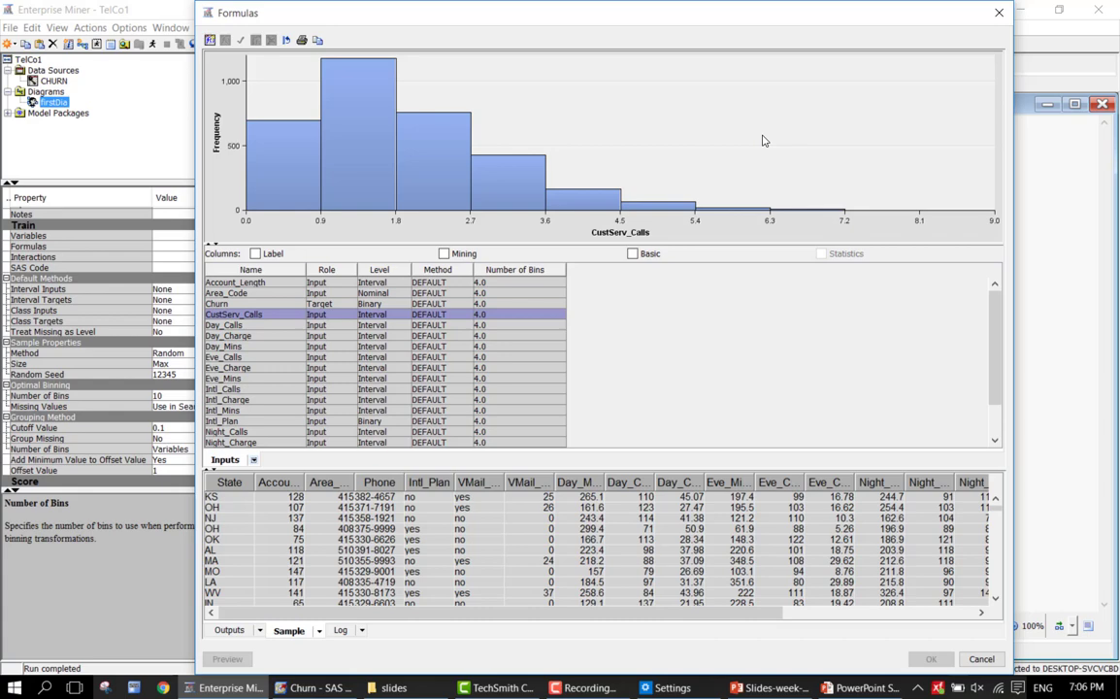
pyautogui.rightClick(874, 127)
pyautogui.click(765, 124)
pyautogui.rightClick(928, 94)
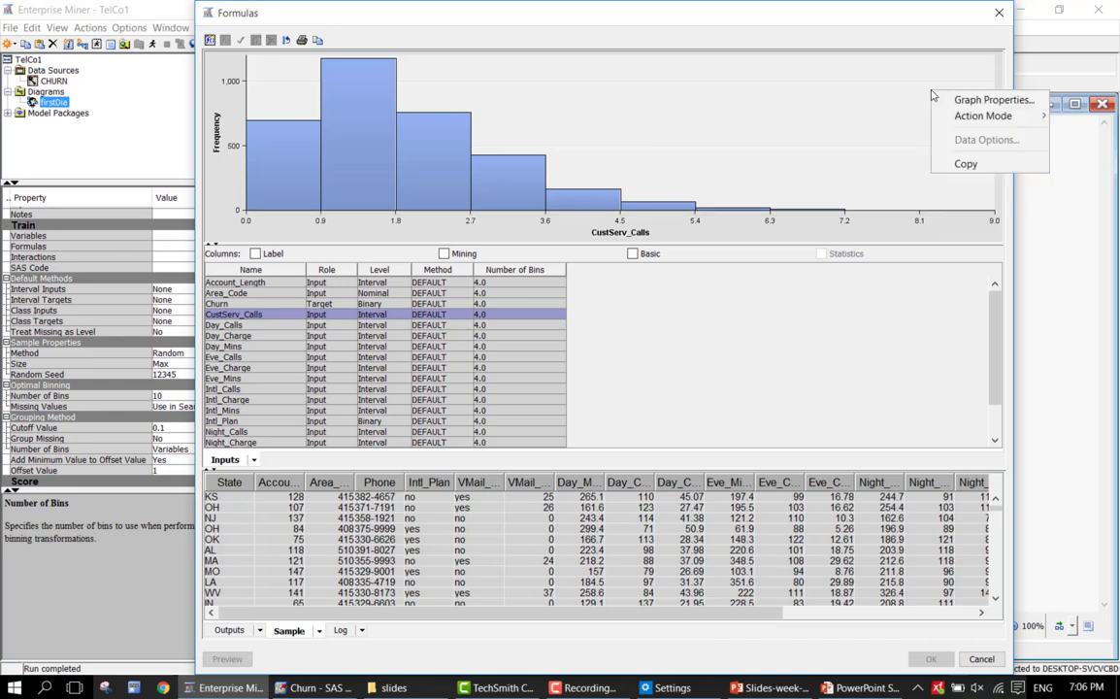
pyautogui.moveTo(975, 116)
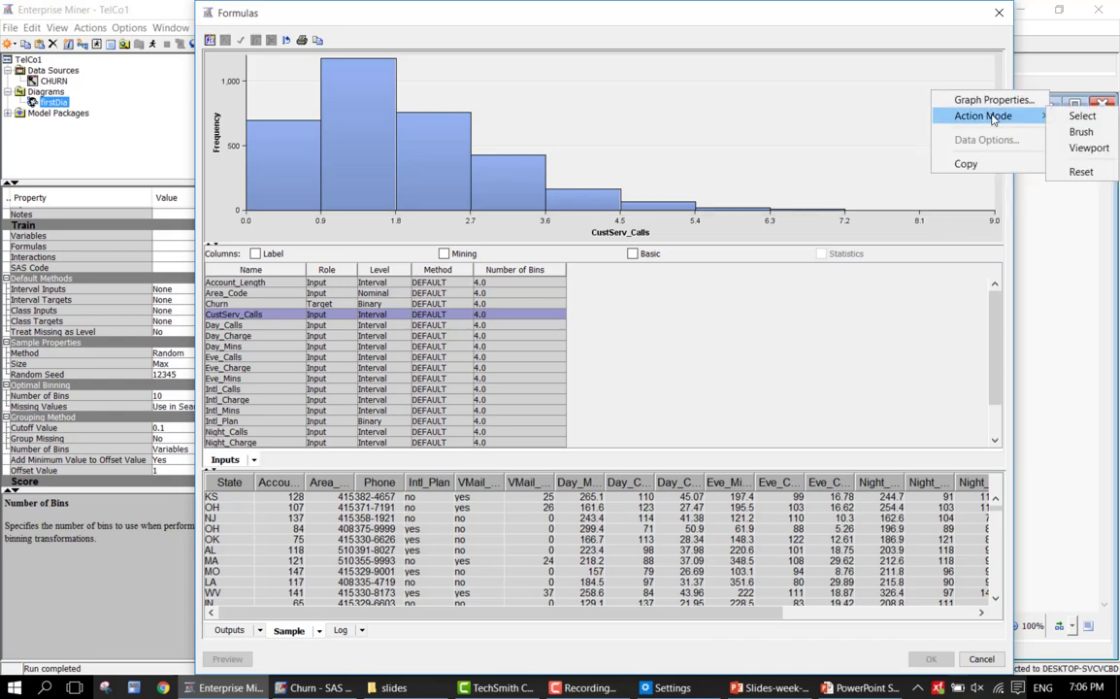
pyautogui.click(1075, 133)
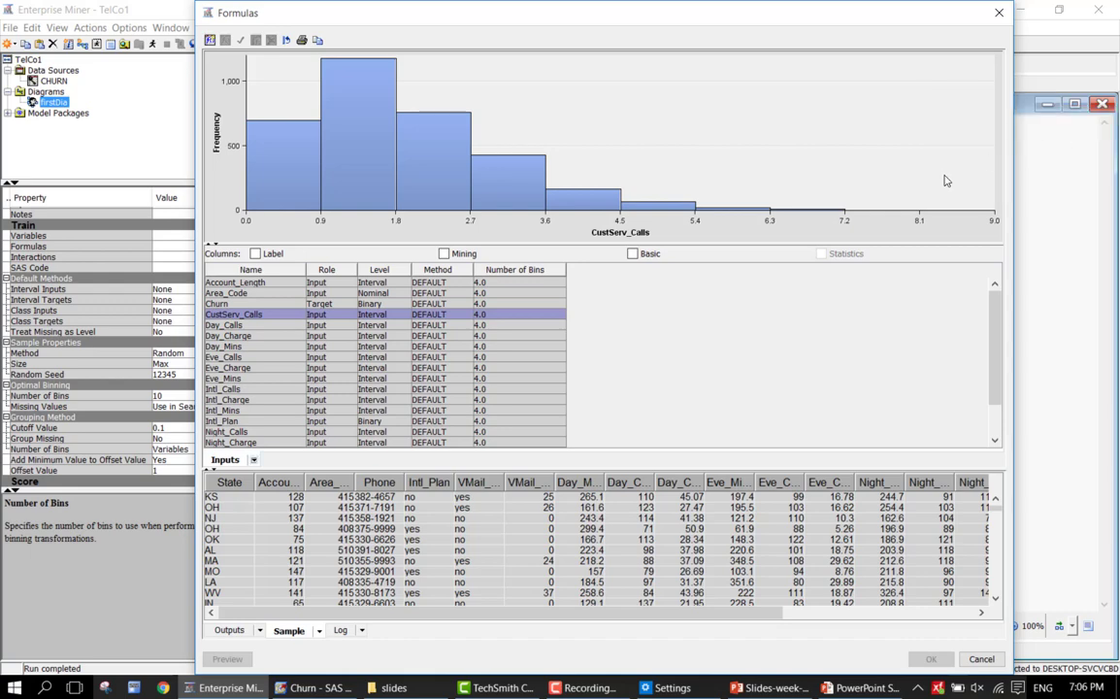
pyautogui.moveTo(944, 175); pyautogui.dragTo(979, 238)
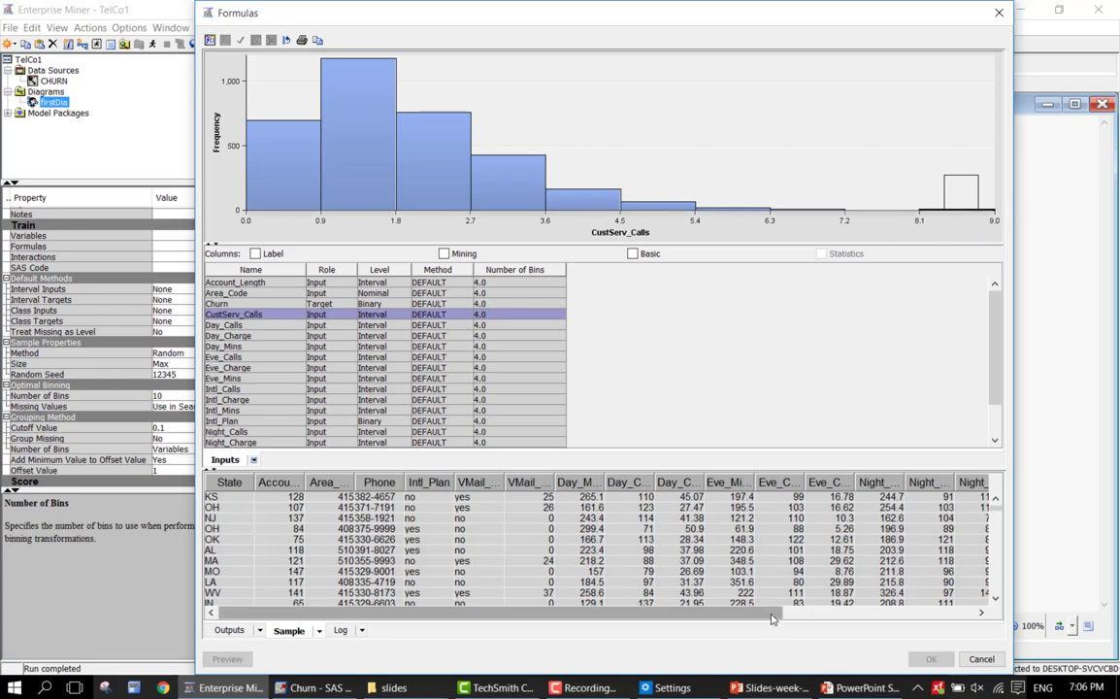
# Step: Sort the sample data by the customer service calls column in descending order and enlarge the brush over the histogram's last bin
pyautogui.moveTo(768, 619); pyautogui.dragTo(989, 625)
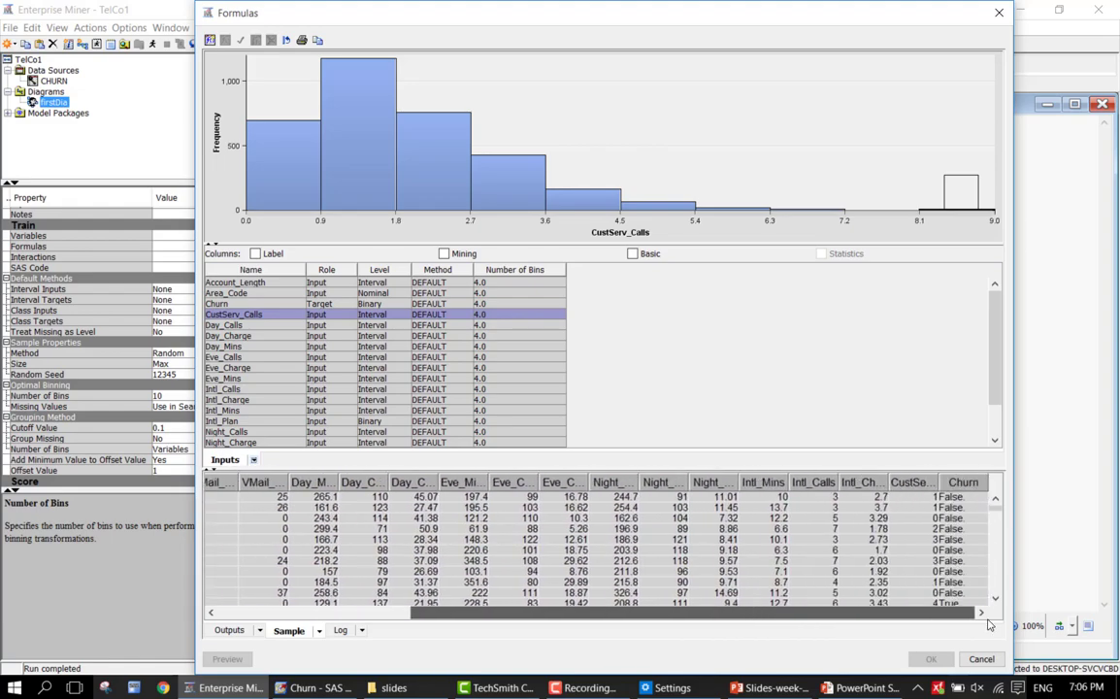
pyautogui.click(910, 485)
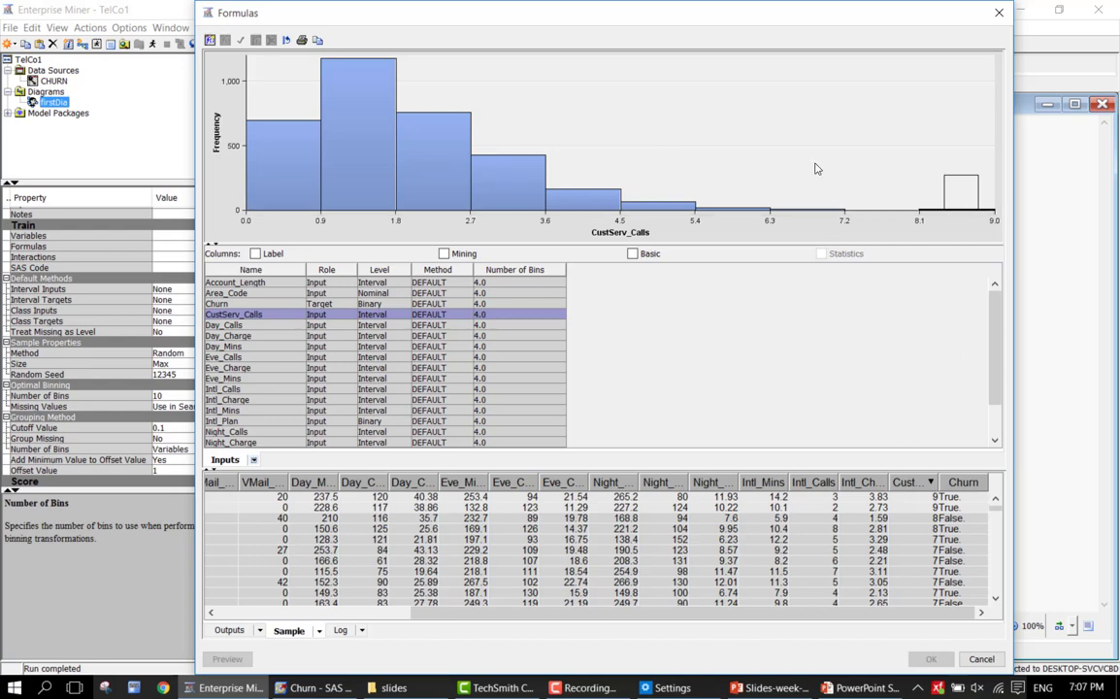
pyautogui.rightClick(846, 104)
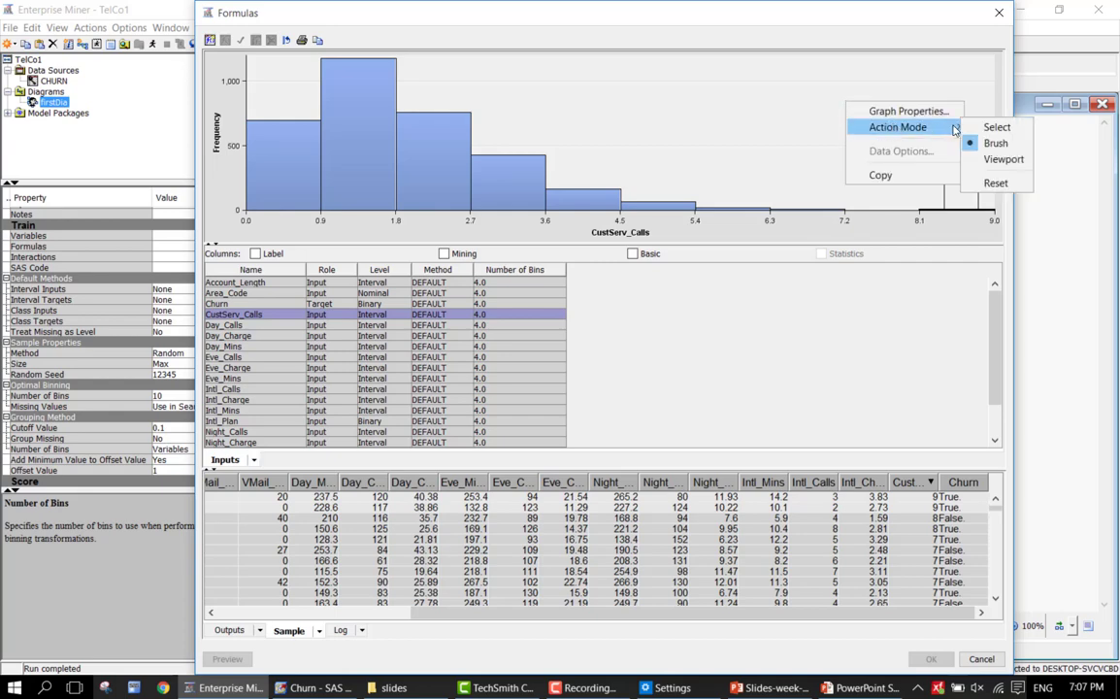
pyautogui.click(911, 92)
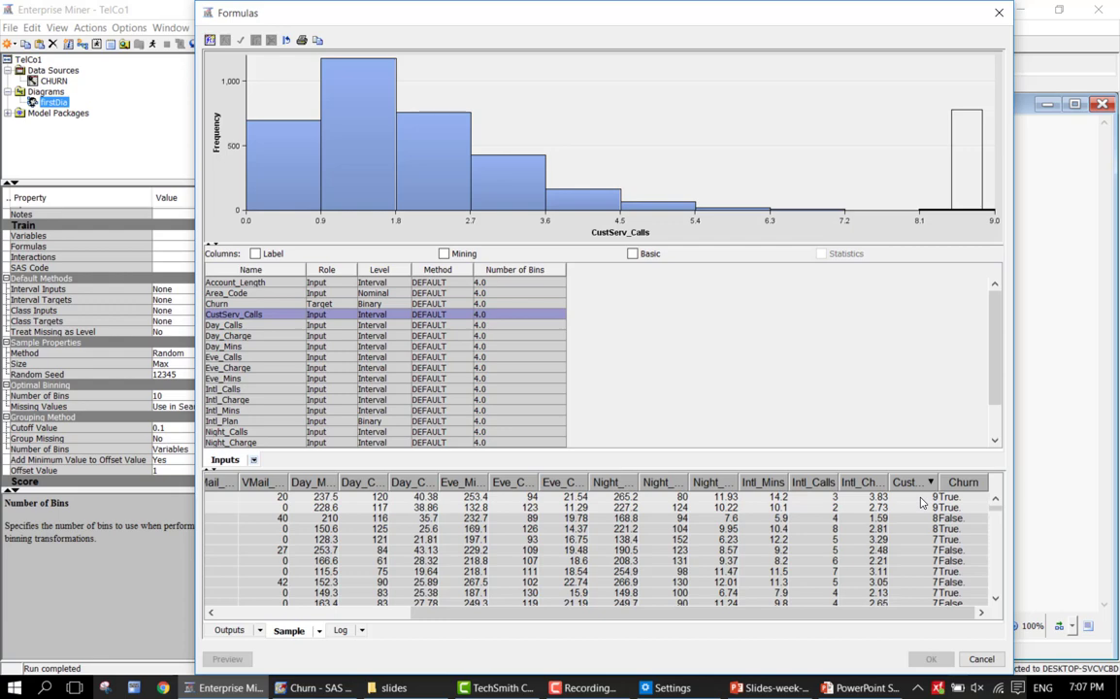
# Step: Set the number of horizontal bins of the CustServ_Calls histogram to 9
pyautogui.rightClick(752, 156)
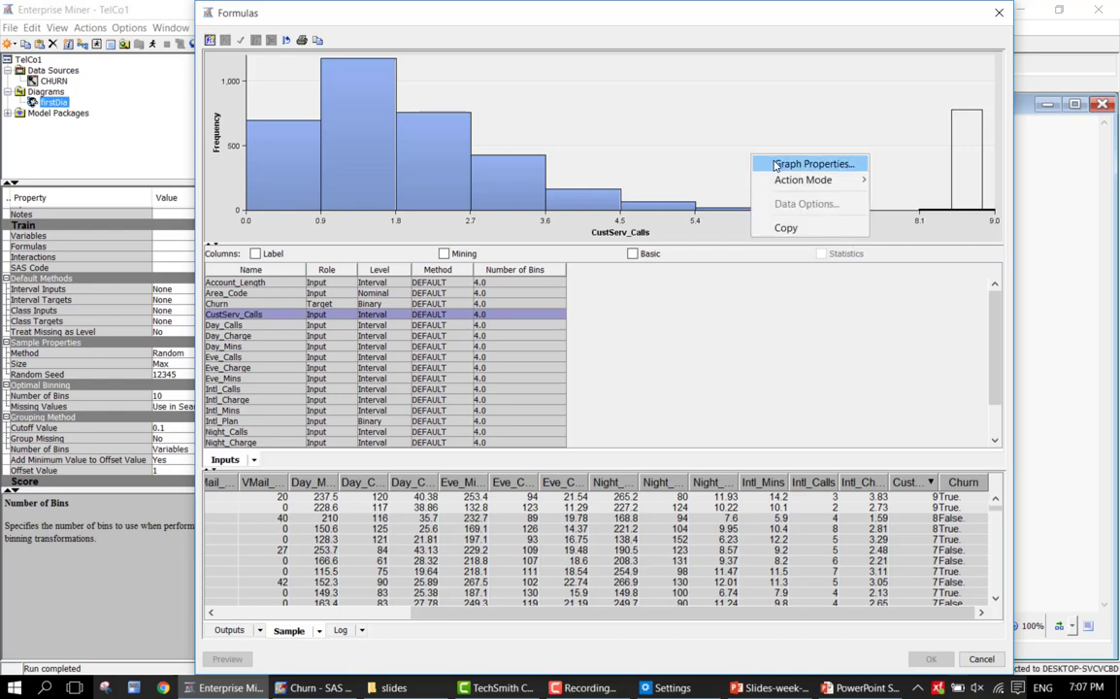
pyautogui.click(776, 164)
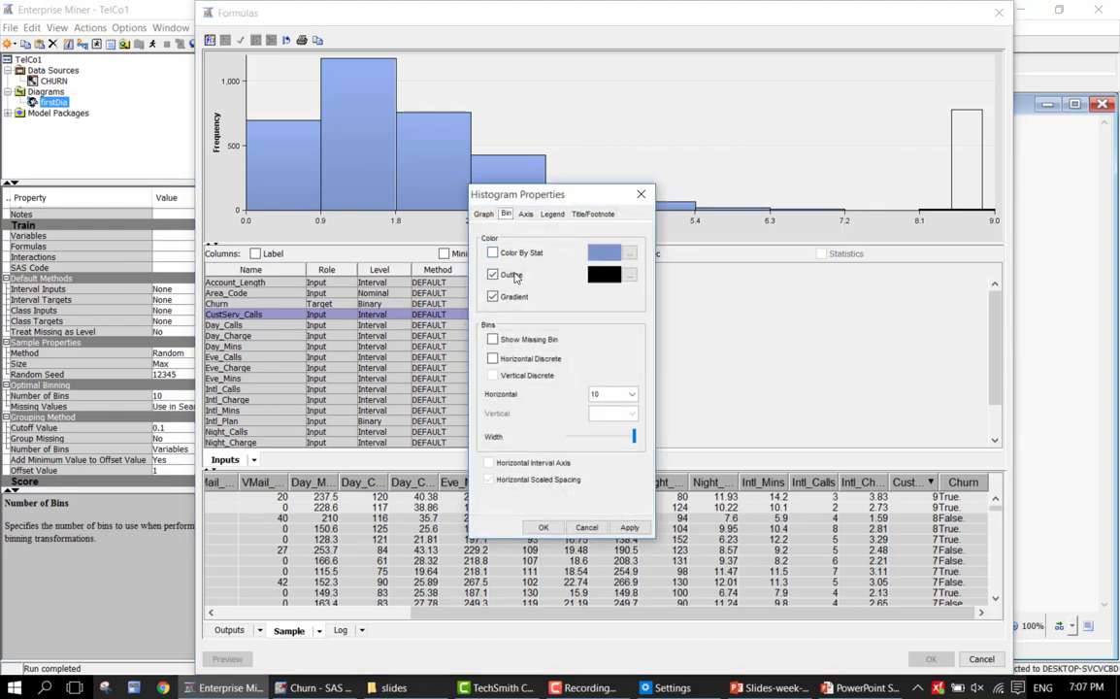
pyautogui.doubleClick(603, 394)
pyautogui.write('9')
pyautogui.click(544, 527)
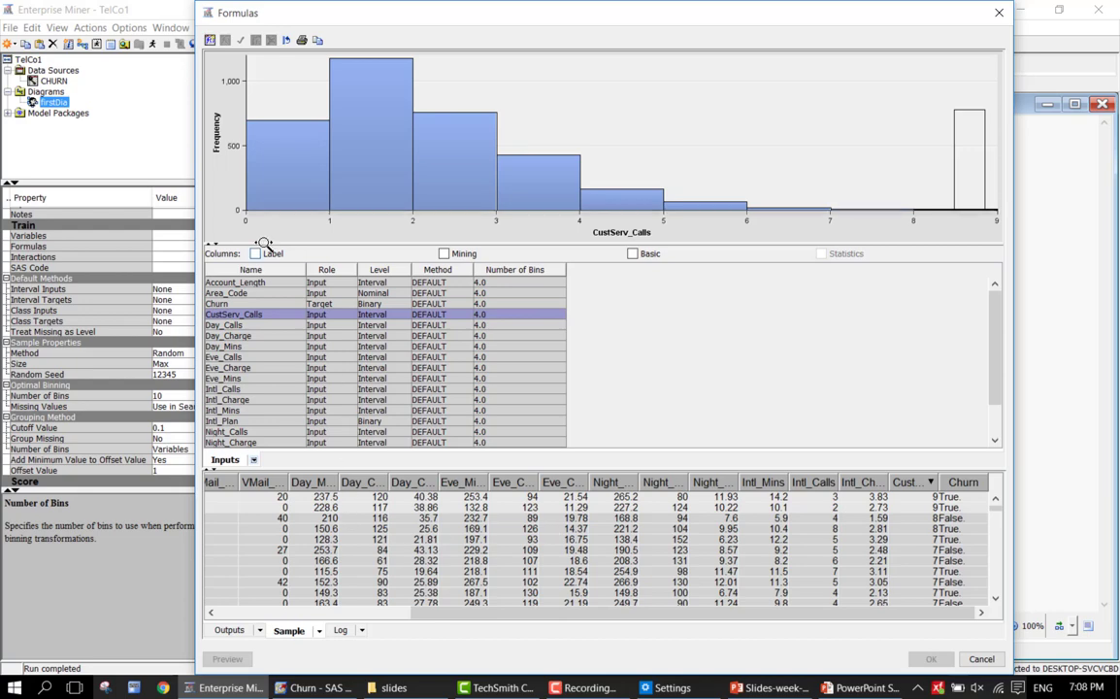
# Step: Zoom into the upper range of the Account_Length histogram's horizontal axis, then reset the graph to its full range
pyautogui.click(272, 285)
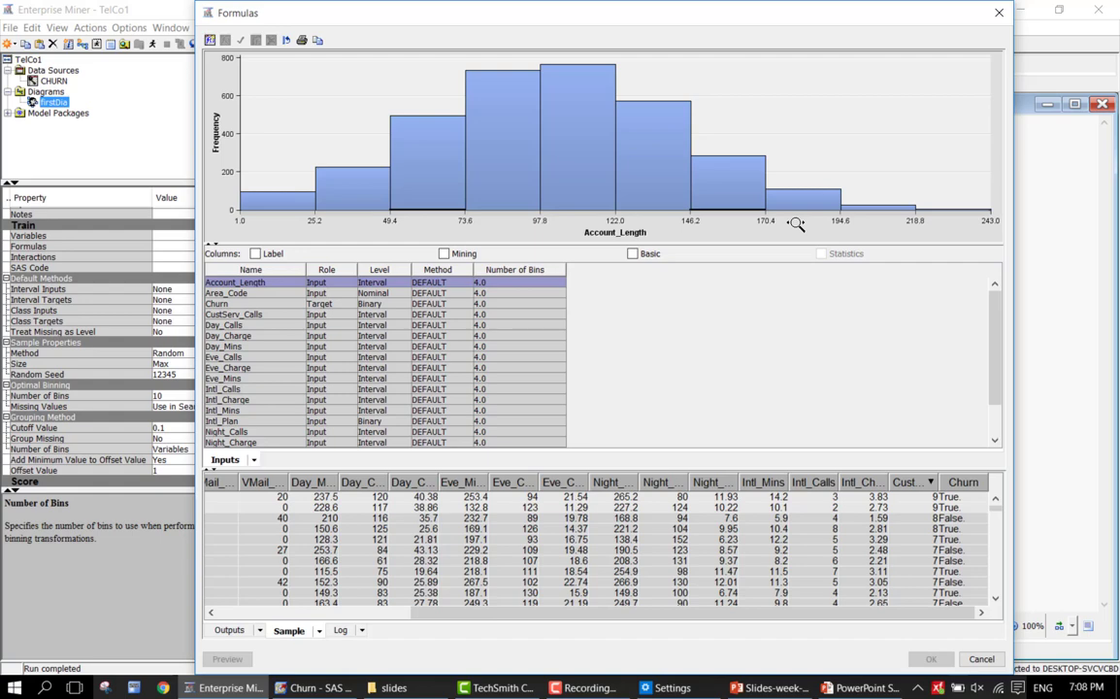
pyautogui.moveTo(794, 223); pyautogui.dragTo(1006, 194)
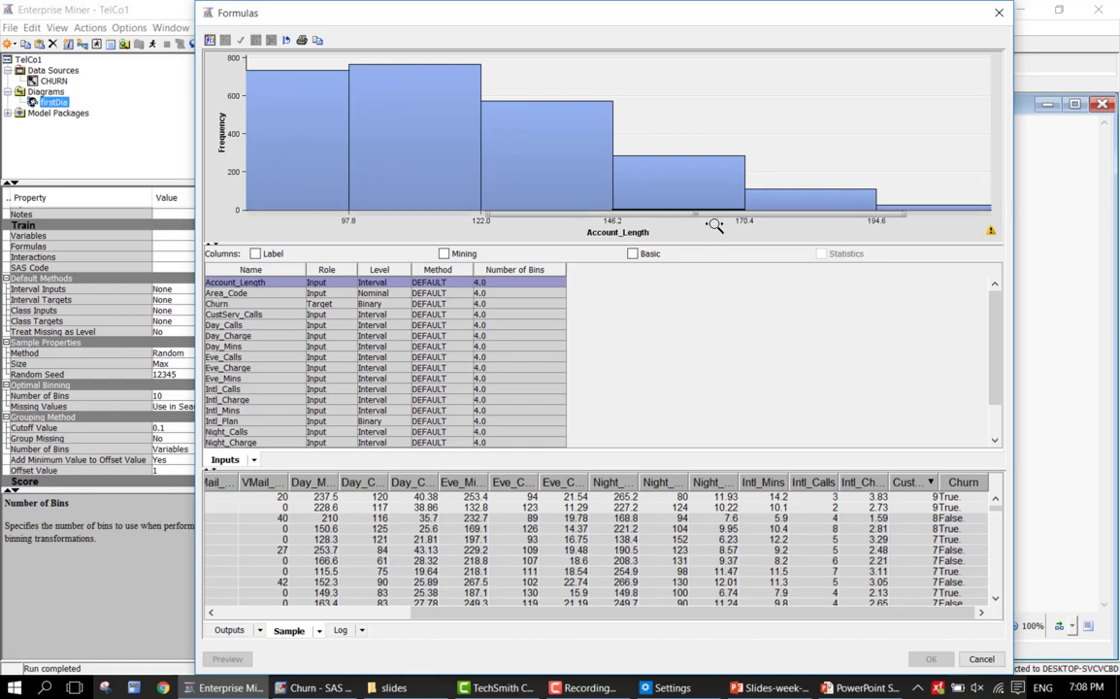
pyautogui.moveTo(725, 218); pyautogui.dragTo(827, 225)
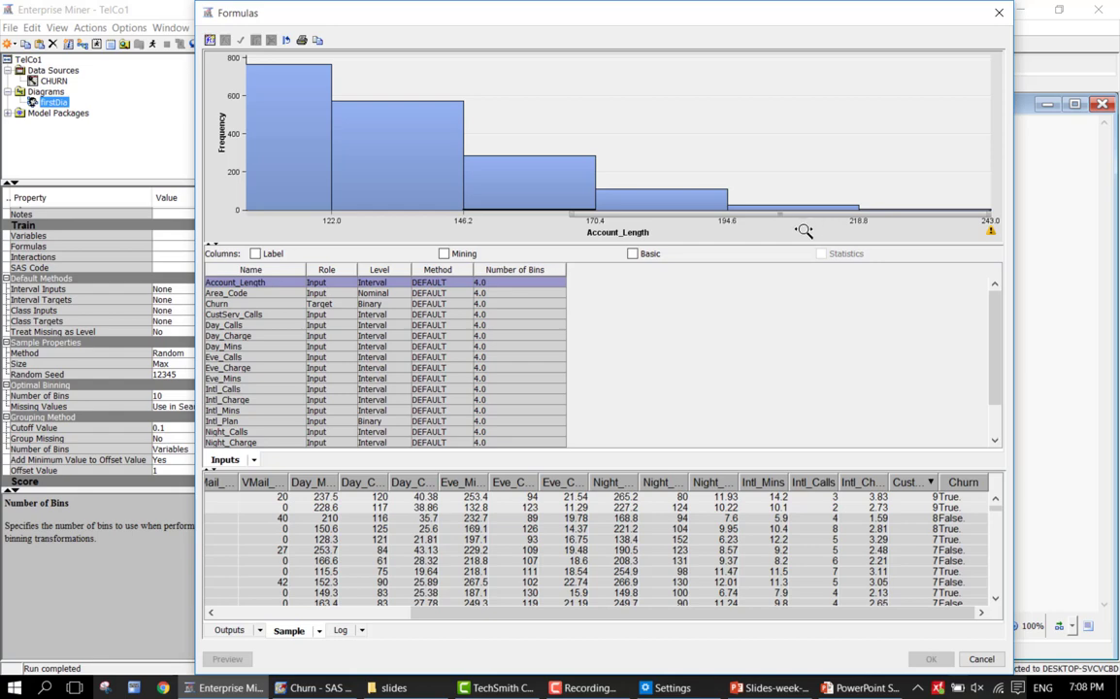
pyautogui.rightClick(858, 106)
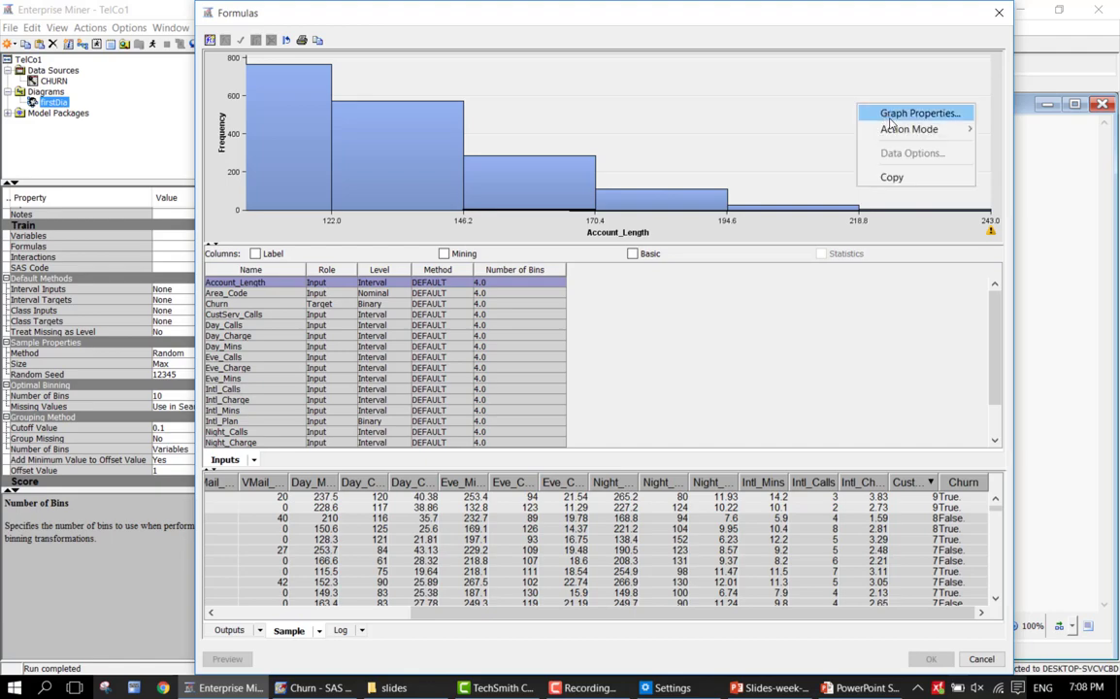
pyautogui.click(1016, 193)
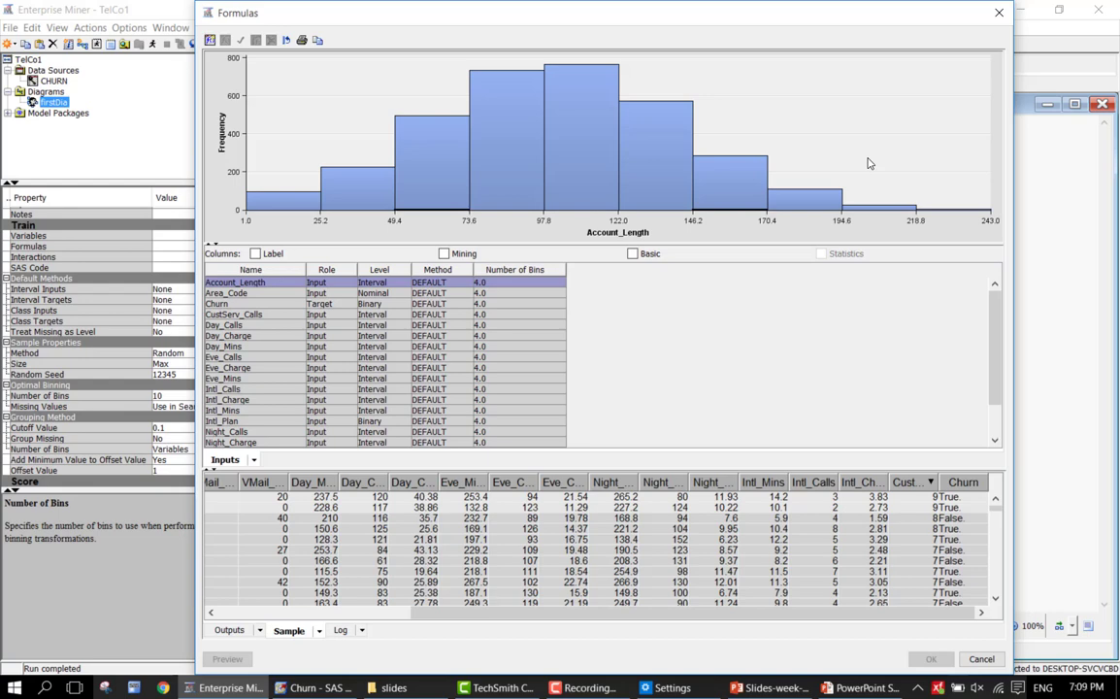
# Step: View the histograms of CustServ_Calls, Day_Calls and Day_Charge one after another
pyautogui.click(262, 316)
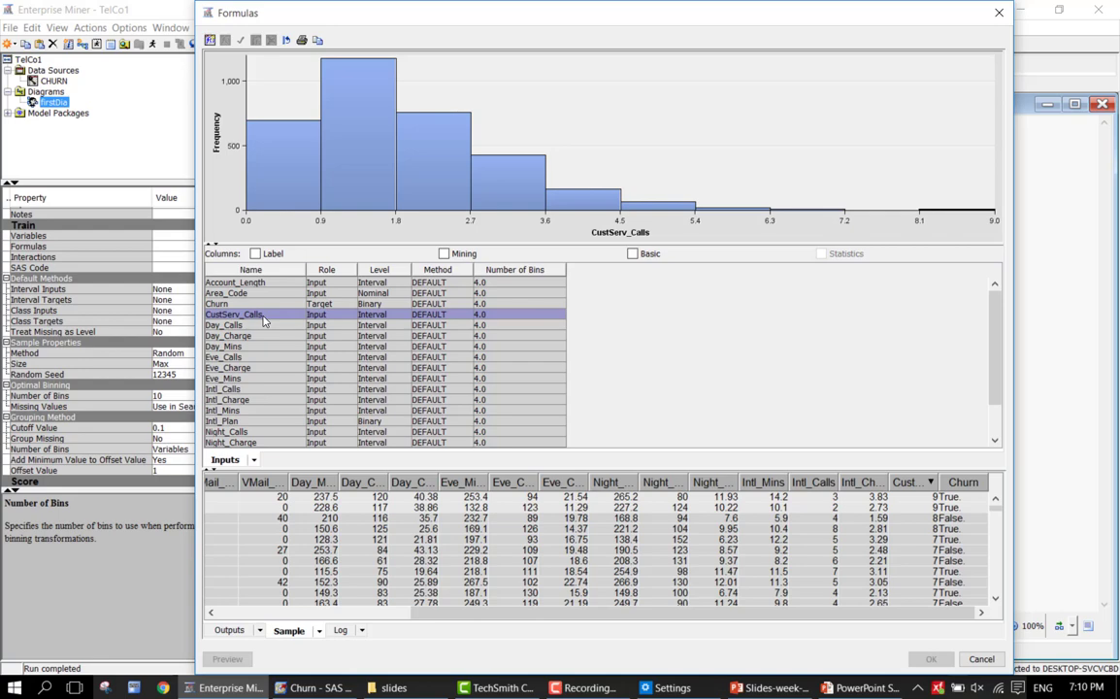
pyautogui.press('Down')
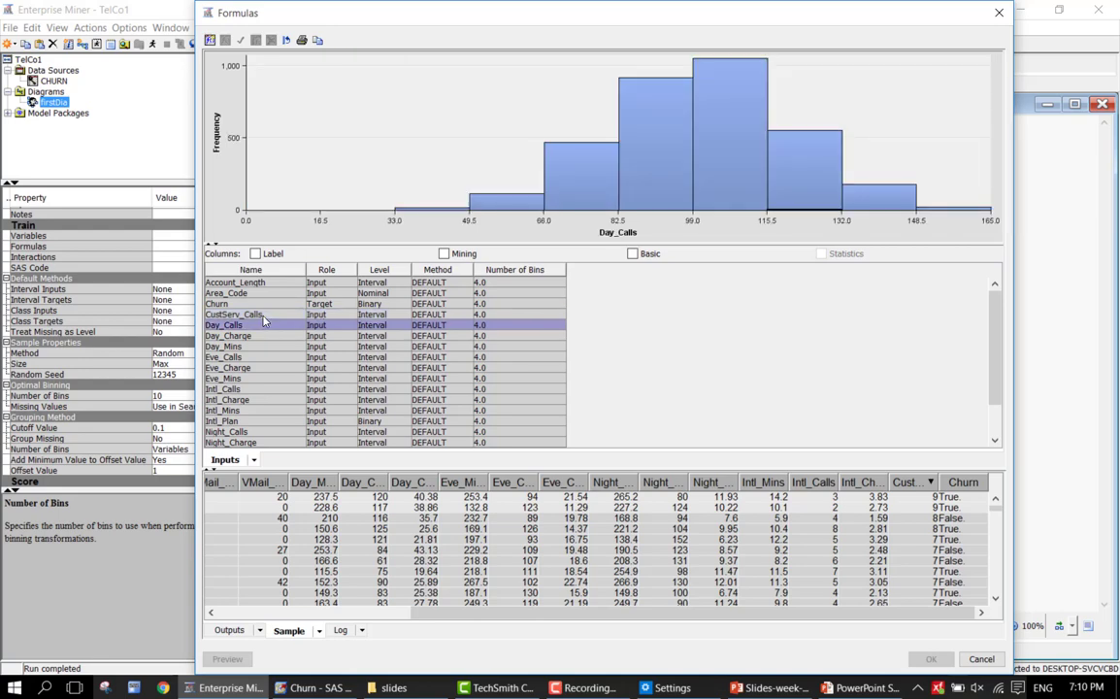
pyautogui.press('Down')
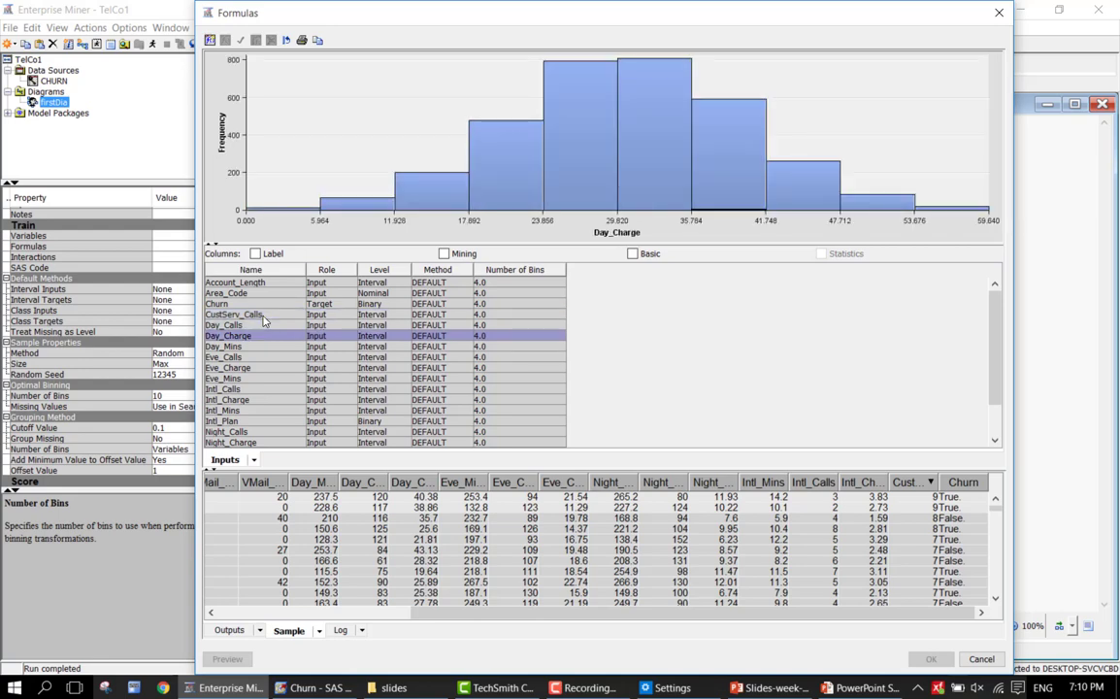
# Step: Compare the histograms of Day_Charge and Day_Mins by switching back and forth between the two variables
pyautogui.press('Down')
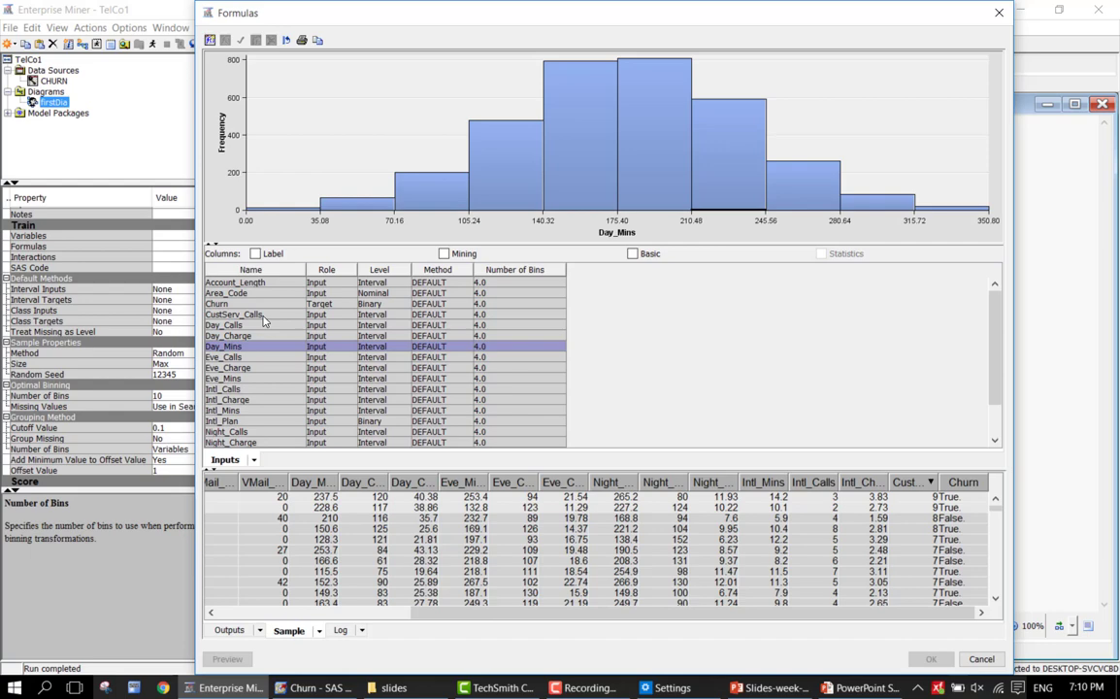
pyautogui.press('Up')
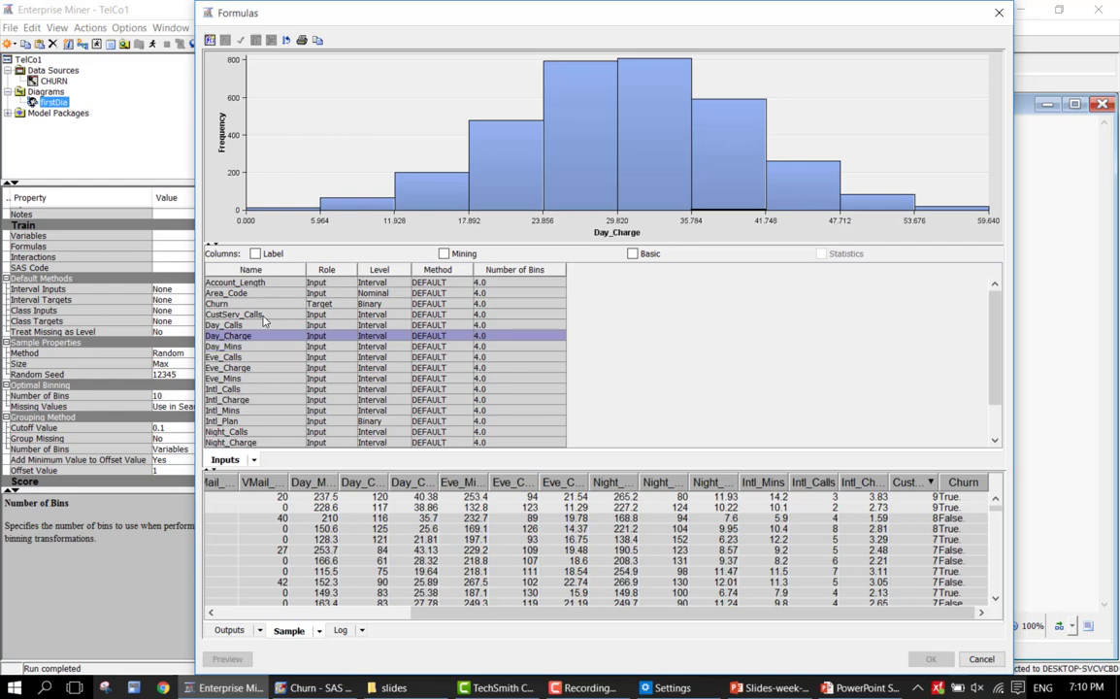
pyautogui.press('Down')
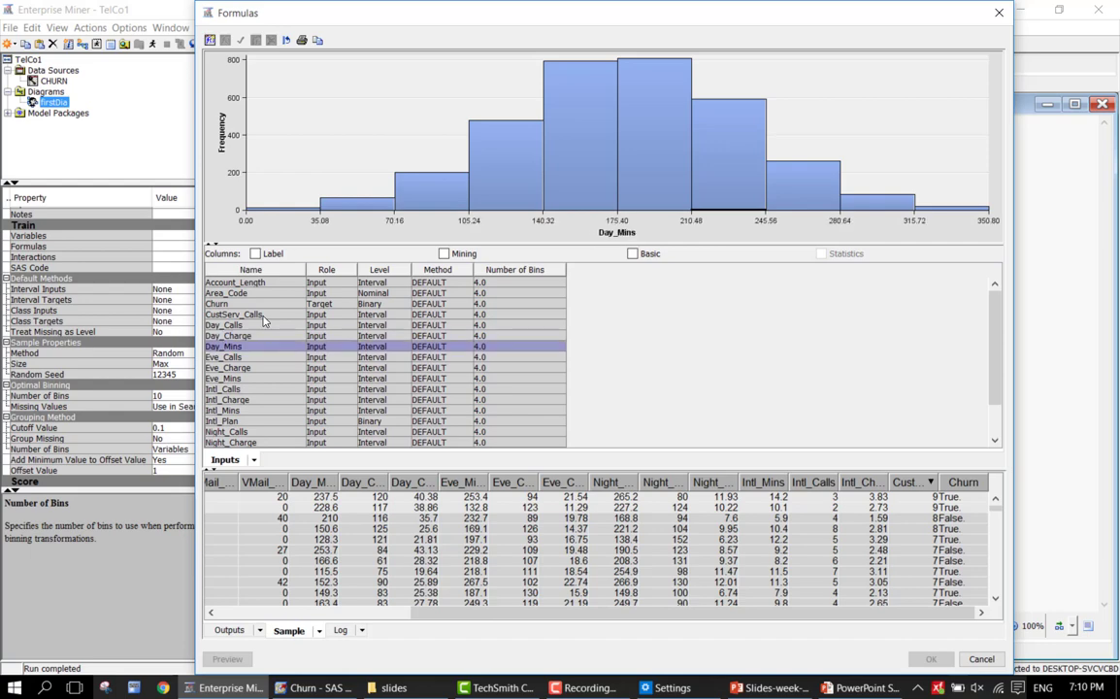
pyautogui.press('Up')
pyautogui.press('Down')
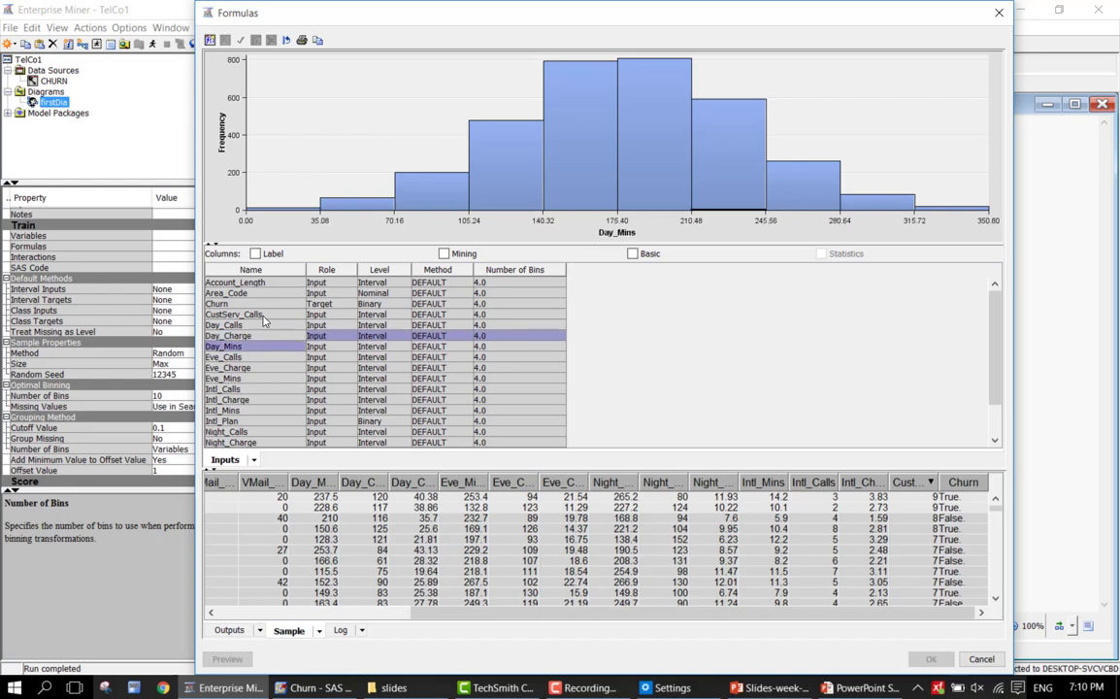
pyautogui.press('Up')
pyautogui.press('Down')
pyautogui.press('Up')
pyautogui.press('Down')
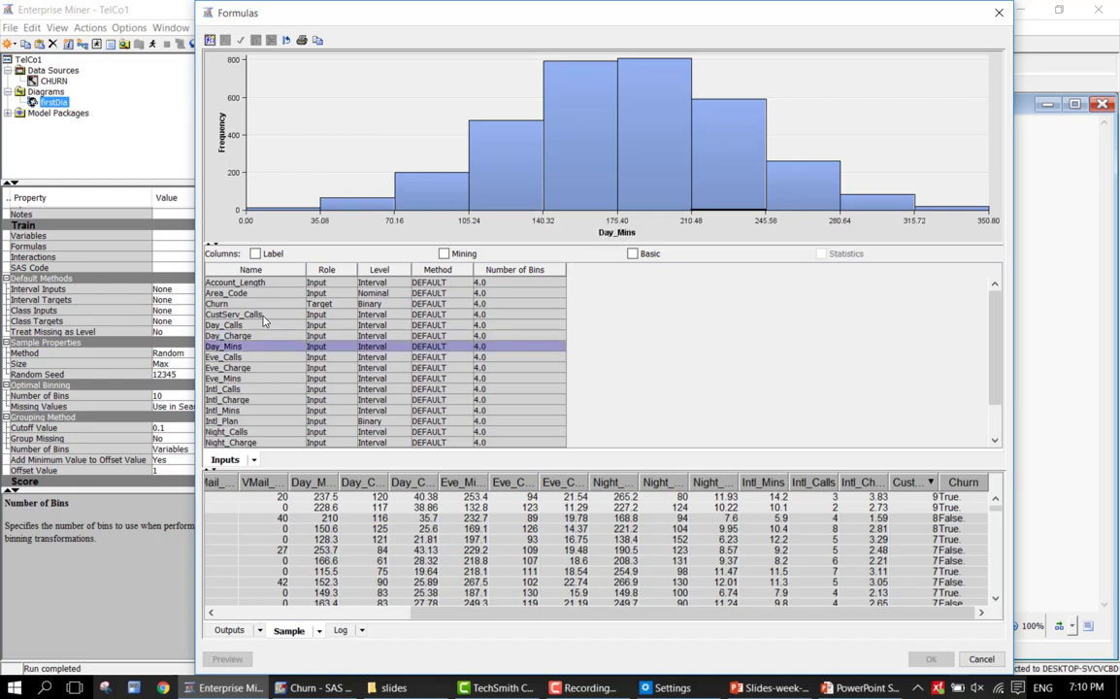
# Step: View the Eve_Calls histogram and compare the distributions of Eve_Charge and Eve_Mins
pyautogui.press('Down')
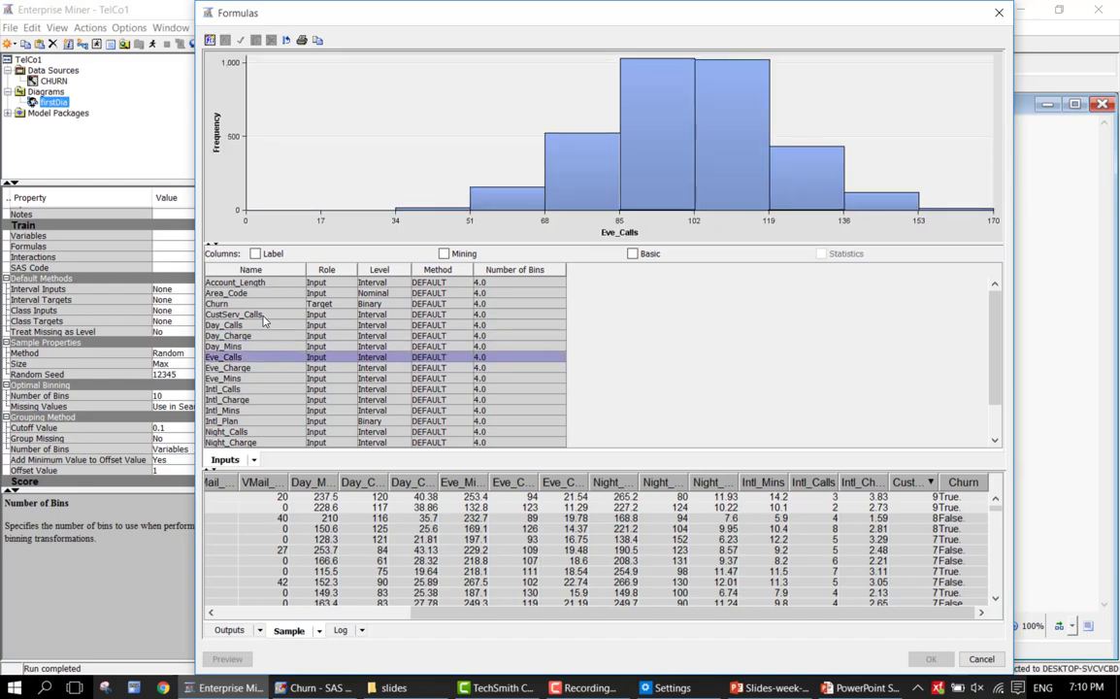
pyautogui.press('Down')
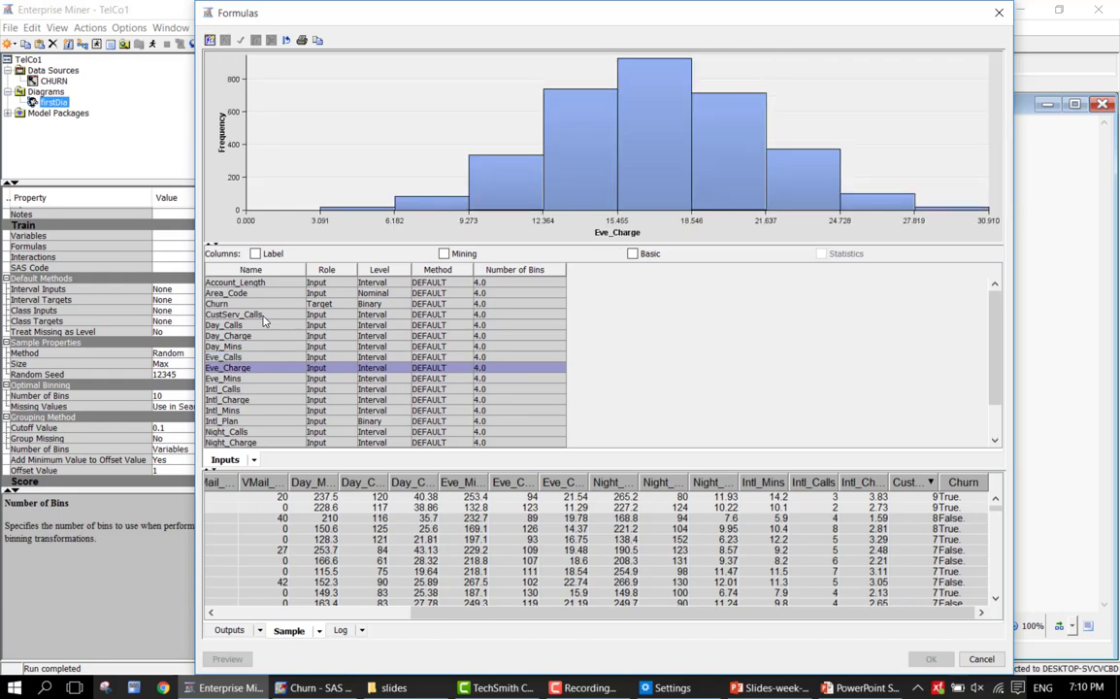
pyautogui.press('Down')
pyautogui.press('Up')
pyautogui.press('Down')
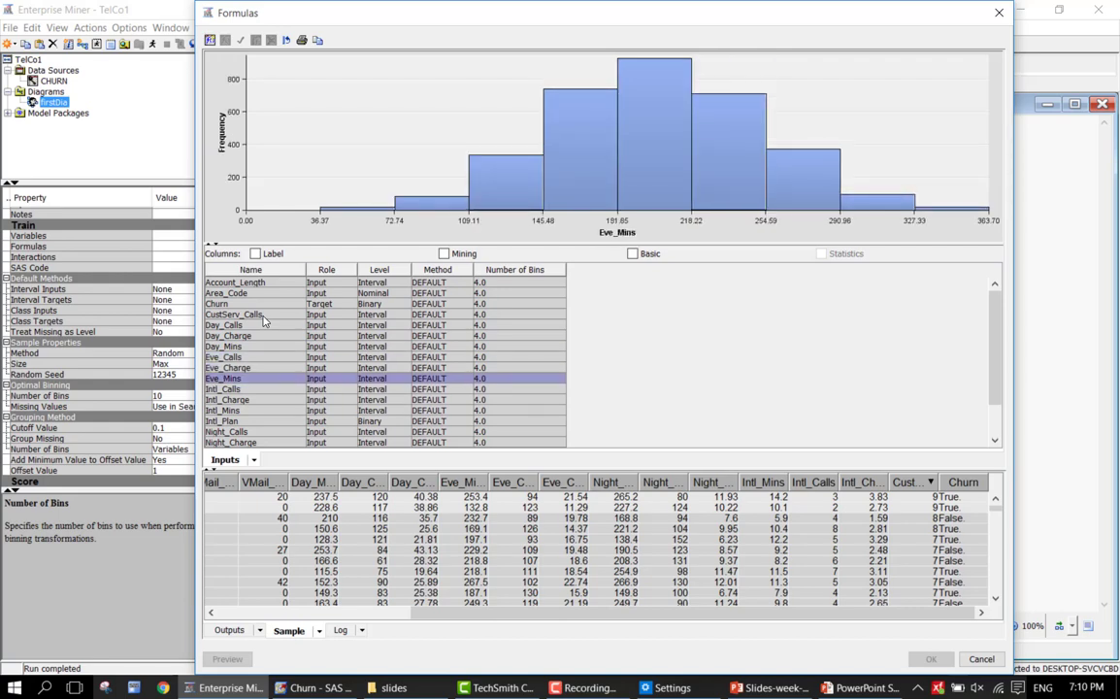
pyautogui.press('Up')
pyautogui.press('Down')
pyautogui.press('Up')
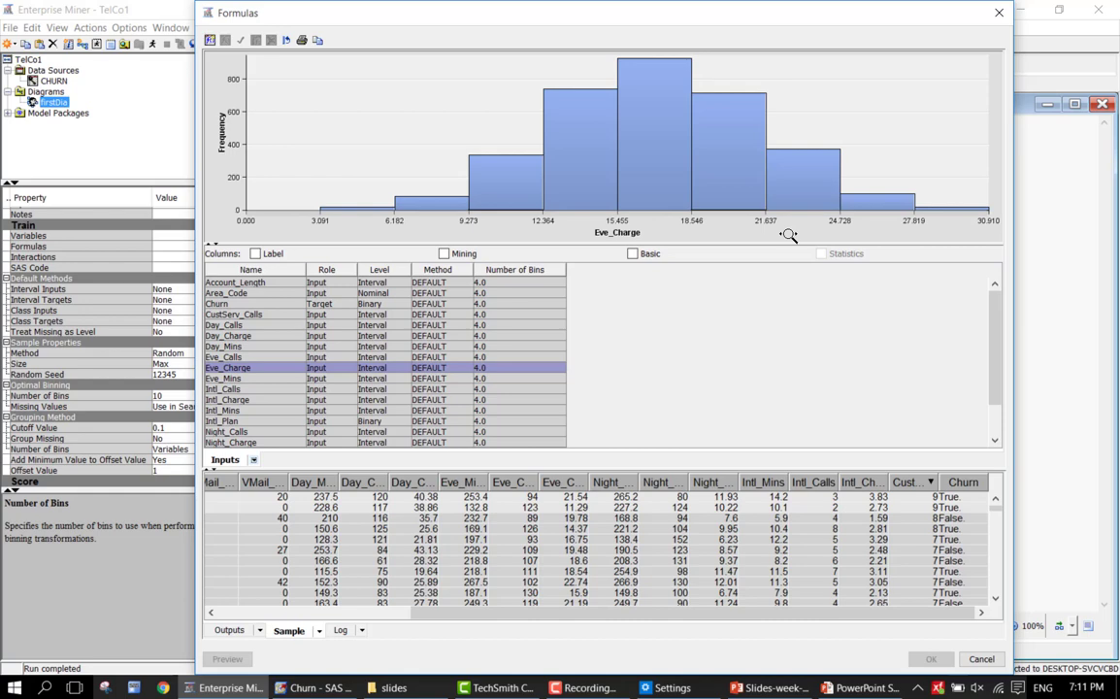
pyautogui.click(246, 374)
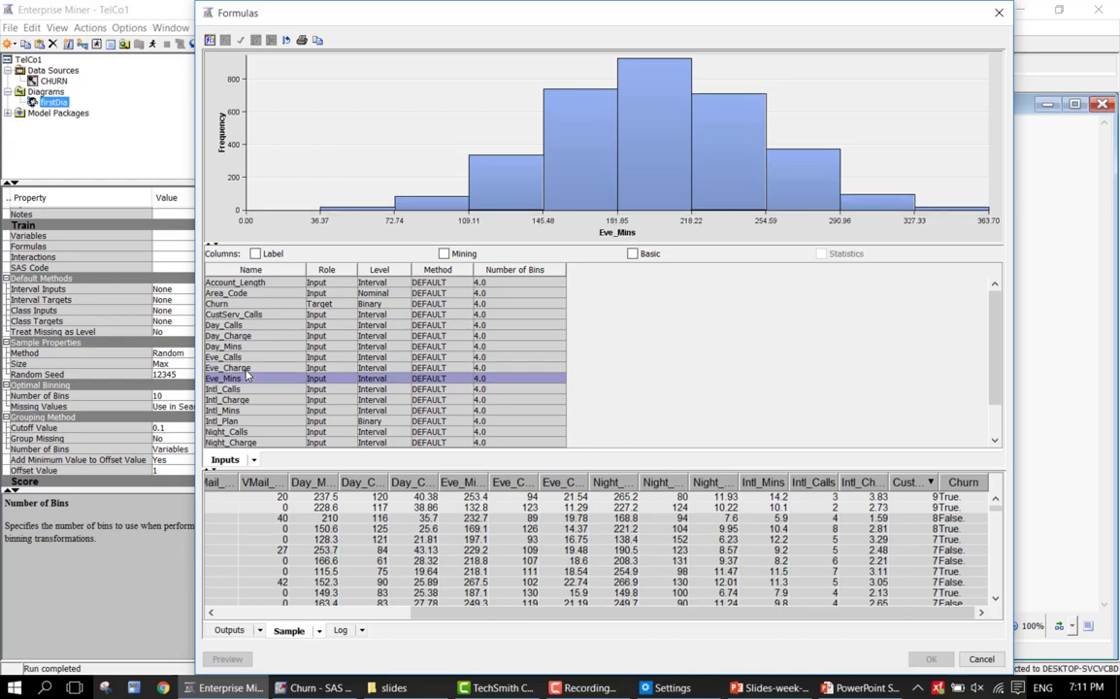
# Step: View the Intl_Calls histogram and compare the distributions of Intl_Charge and Intl_Mins
pyautogui.press('Down')
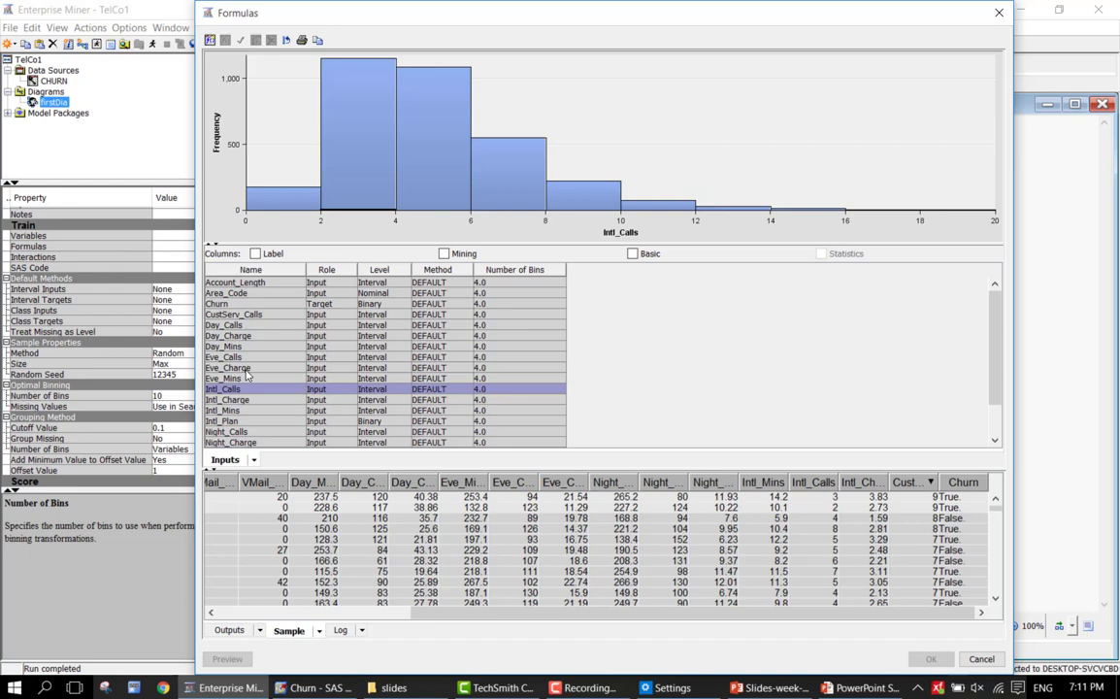
pyautogui.press('Down')
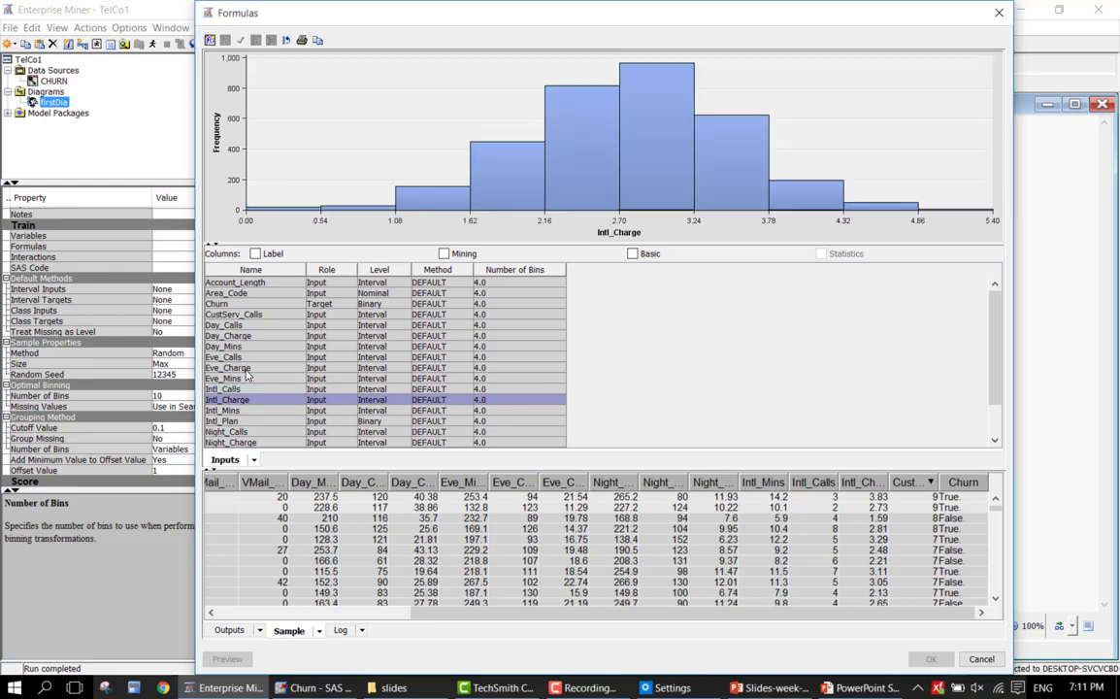
pyautogui.press('Down')
pyautogui.press('Up')
pyautogui.press('Down')
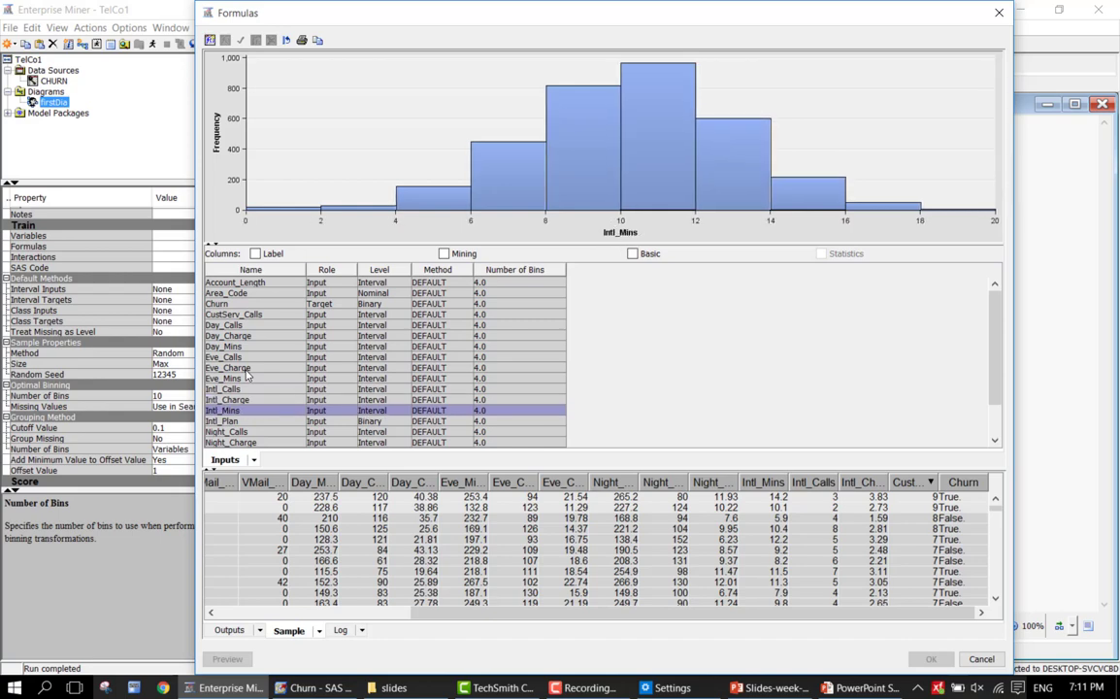
pyautogui.press('Up')
pyautogui.press('Down')
pyautogui.press('Up')
pyautogui.press('Down')
pyautogui.press('Up')
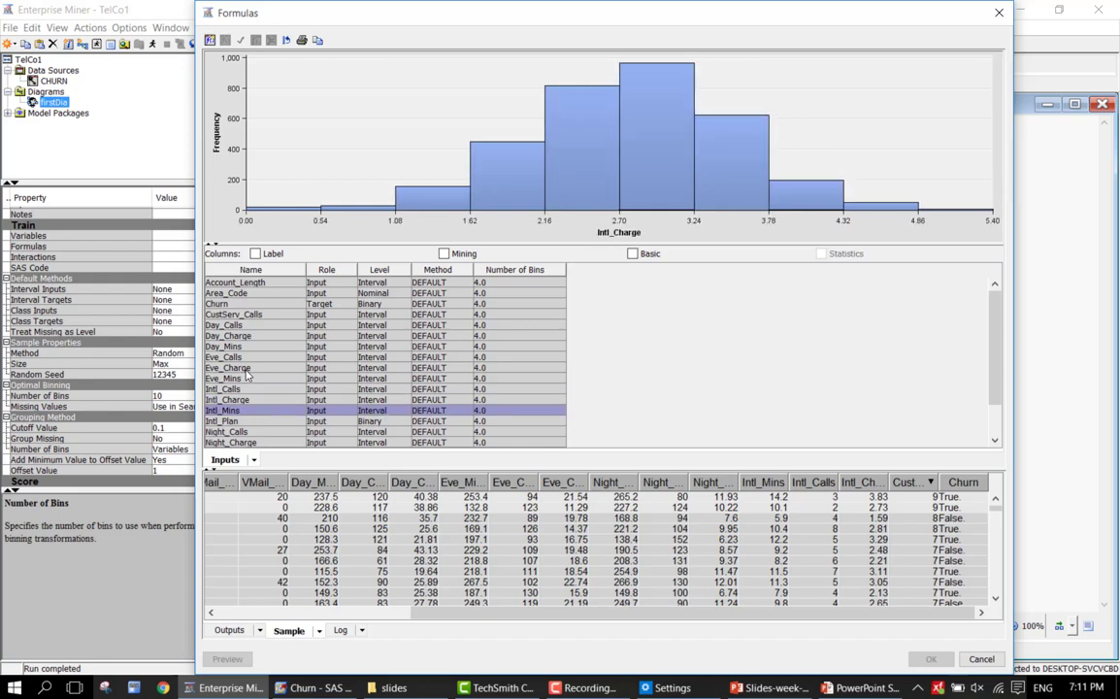
pyautogui.press('Down')
# Step: View the histograms of Night_Calls, Night_Charge and Night_Mins one after another
pyautogui.press('Down')
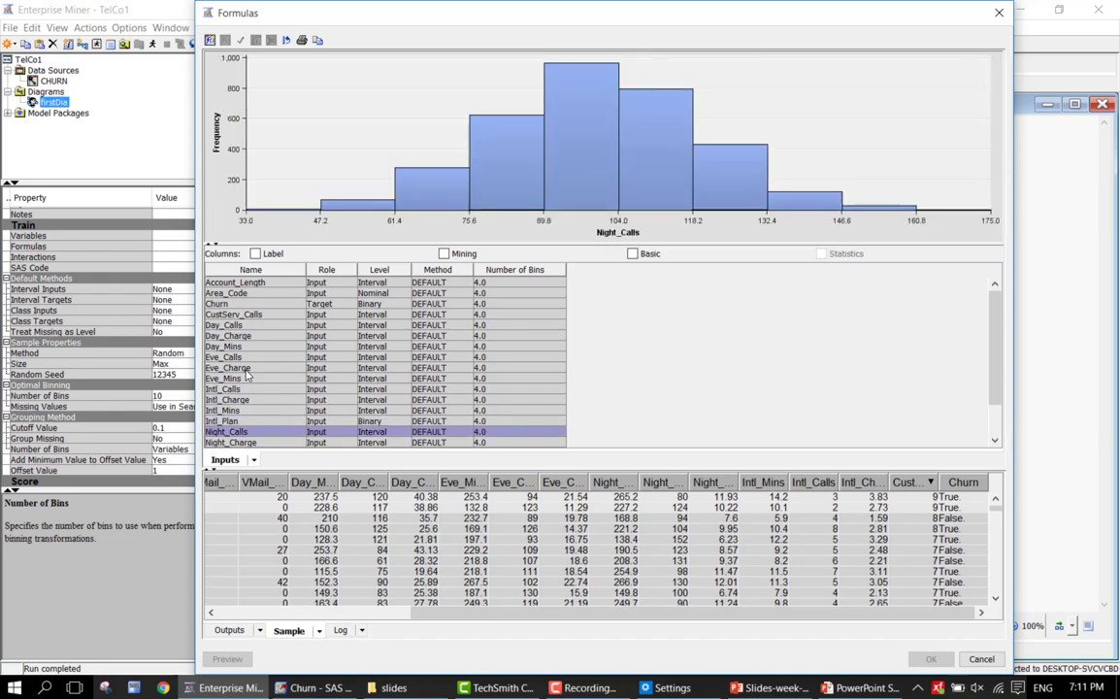
pyautogui.press('Down')
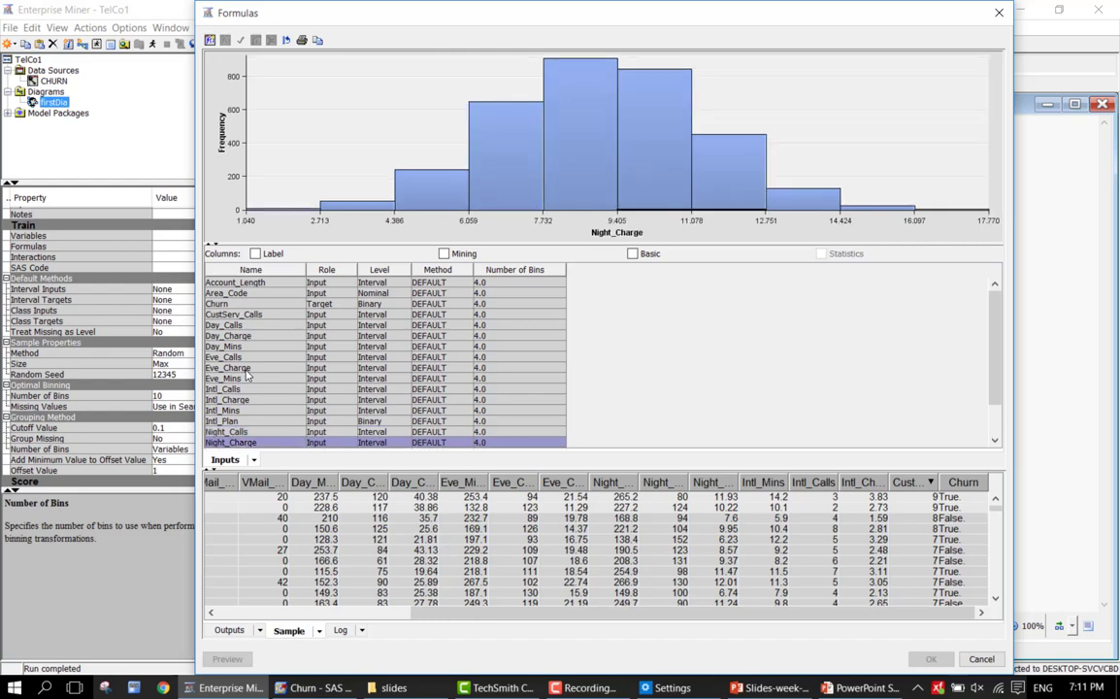
pyautogui.press('Down')
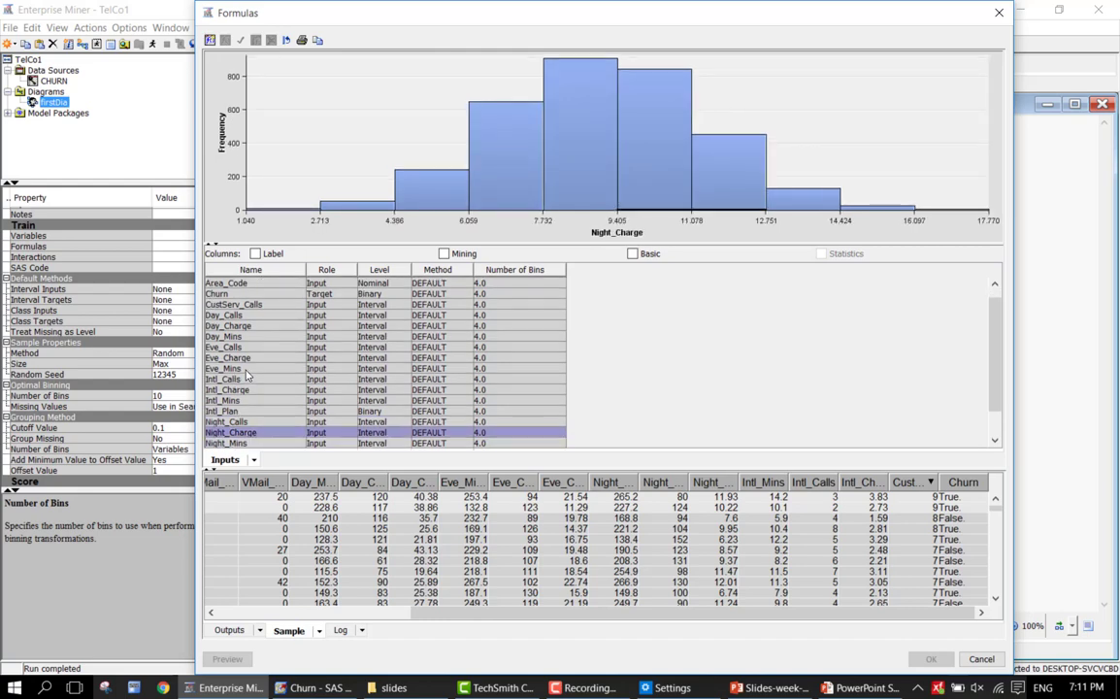
pyautogui.press('Up')
pyautogui.press('Down')
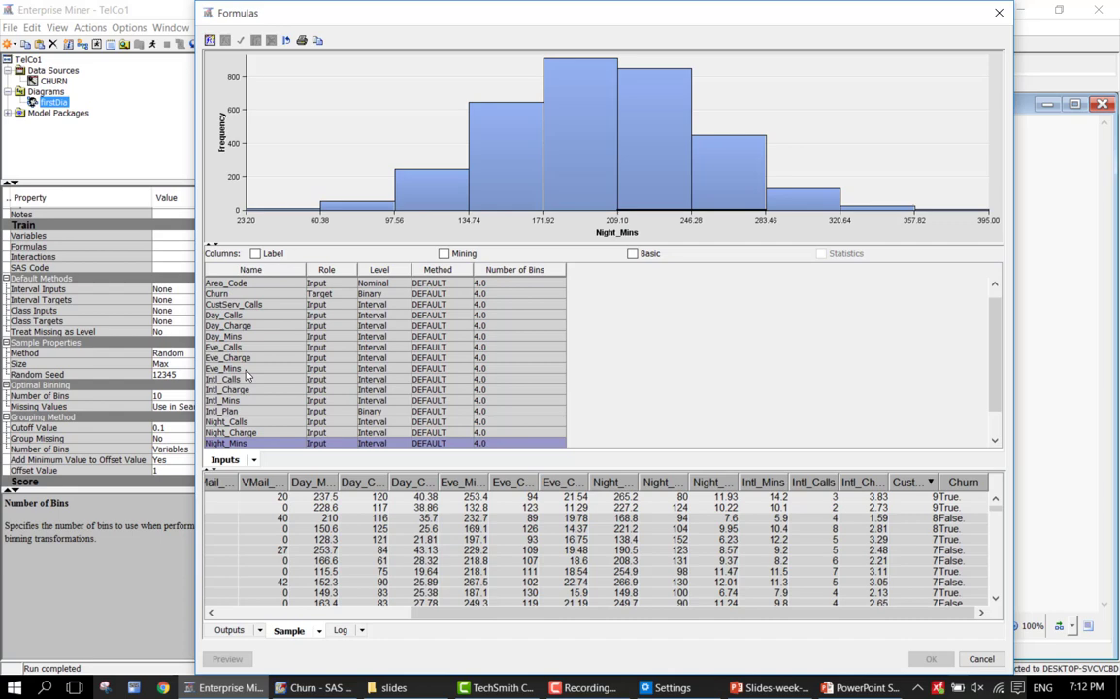
# Step: Go back up the variable list to Intl_Mins and view the Intl_Plan bar chart
pyautogui.press('Up')
pyautogui.press('Up')
pyautogui.press('Up')
pyautogui.press('Up')
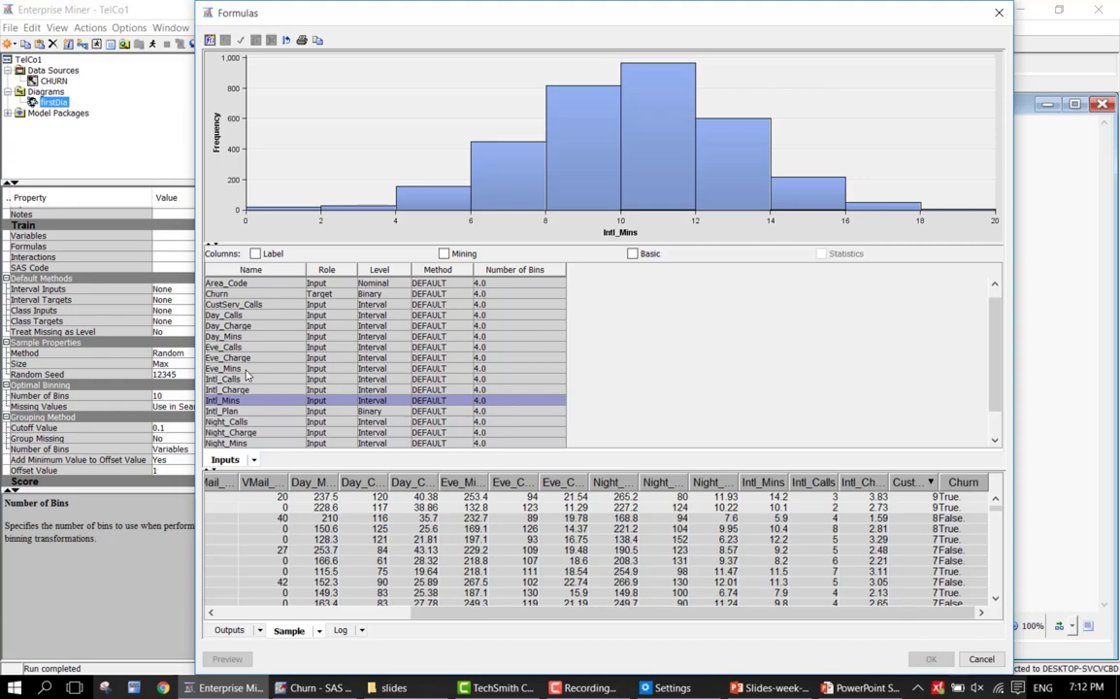
pyautogui.press('Down')
pyautogui.press('Down')
pyautogui.press('Up')
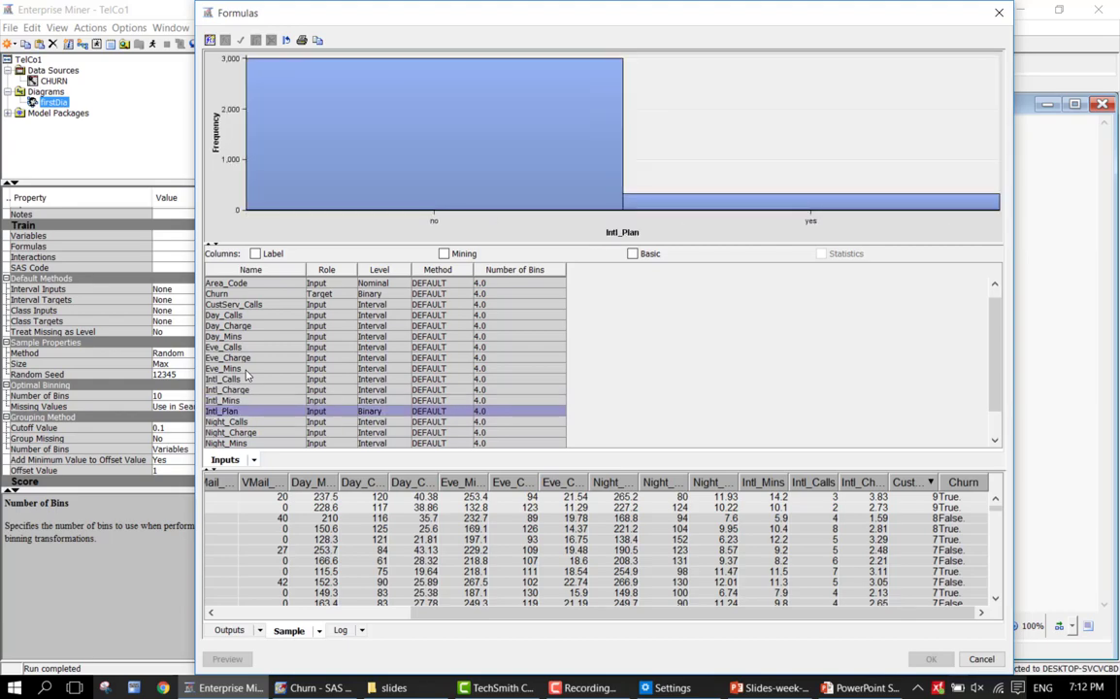
# Step: Compare the Intl_Charge and Intl_Mins histograms again by alternating between them
pyautogui.press('Up')
pyautogui.press('Up')
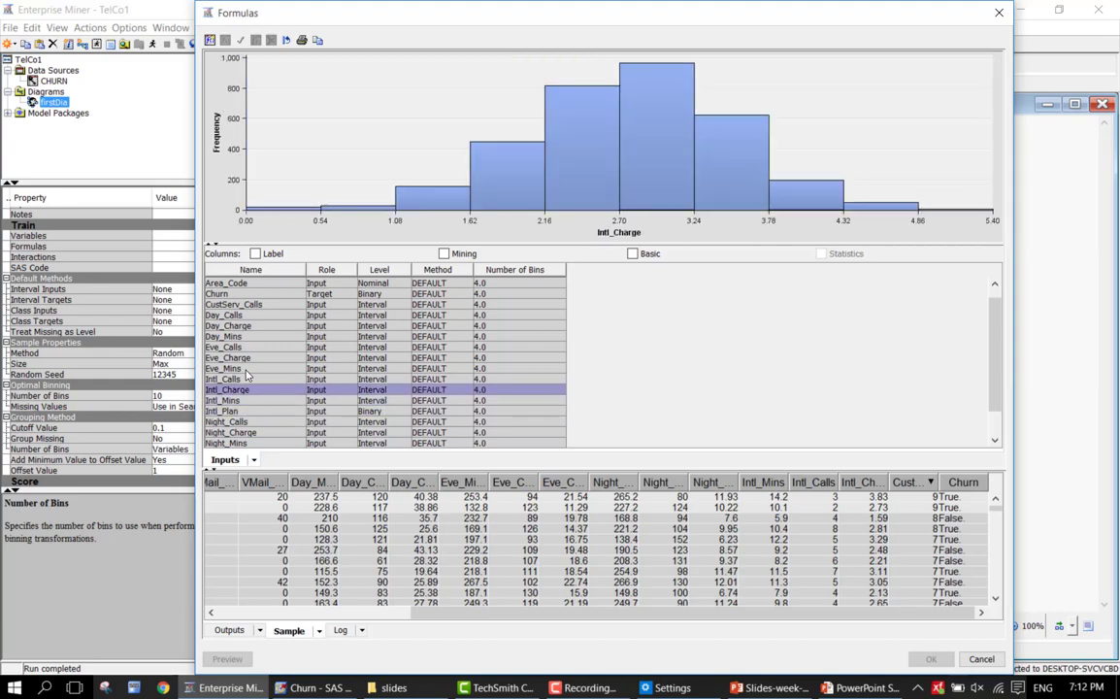
pyautogui.press('Down')
pyautogui.press('Up')
pyautogui.press('Down')
pyautogui.press('Up')
pyautogui.press('Down')
pyautogui.press('Up')
pyautogui.press('Down')
# Step: Move through the remaining variables and view the frequency distribution of State
pyautogui.press('Down')
pyautogui.press('Down')
pyautogui.press('Down')
pyautogui.press('Down')
pyautogui.press('Down')
pyautogui.press('Down')
pyautogui.press('Down')
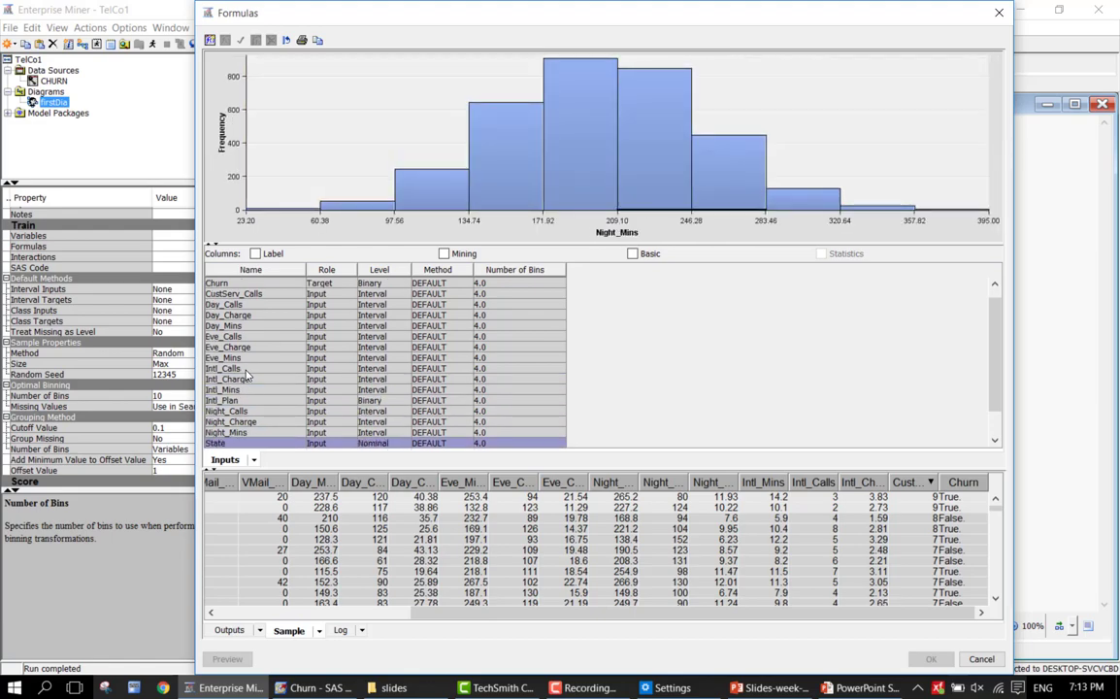
pyautogui.press('Up')
pyautogui.press('Up')
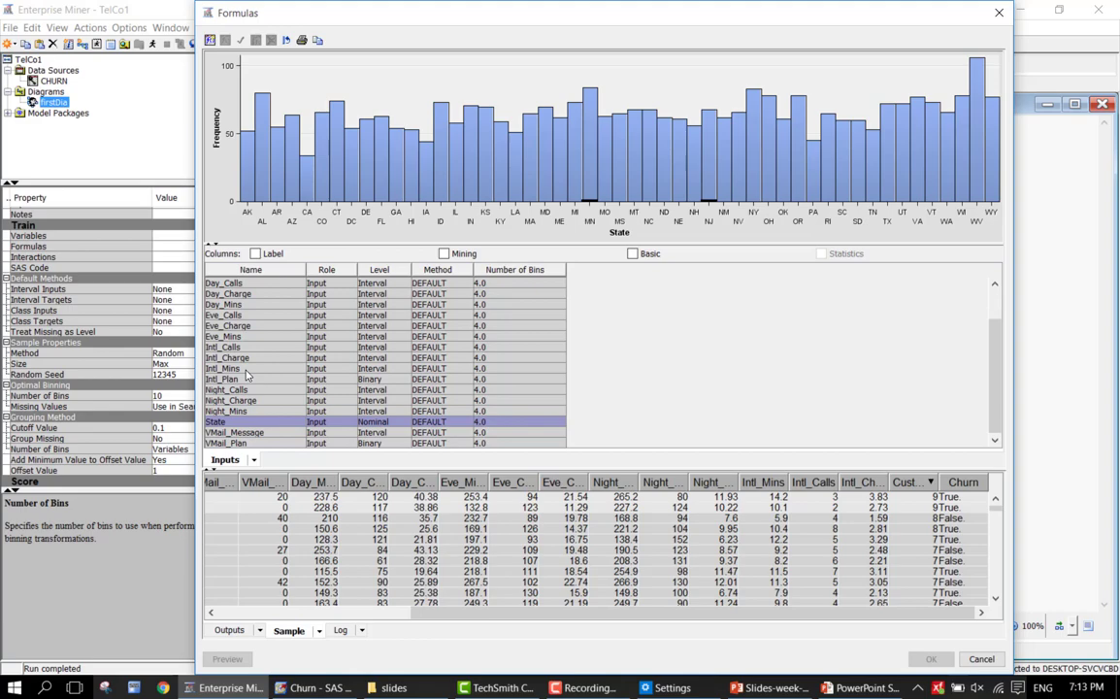
# Step: View the distributions of VMail_Message and VMail_Plan, ending on the VMail_Message histogram
pyautogui.press('Down')
pyautogui.press('Down')
pyautogui.press('Up')
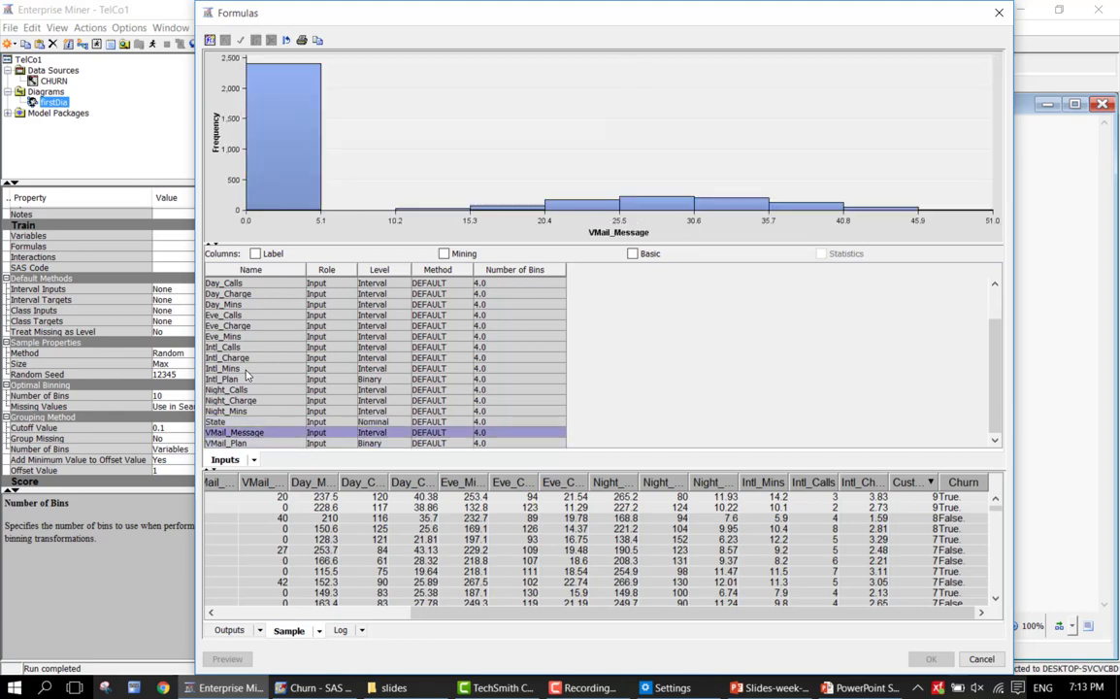
pyautogui.press('Down')
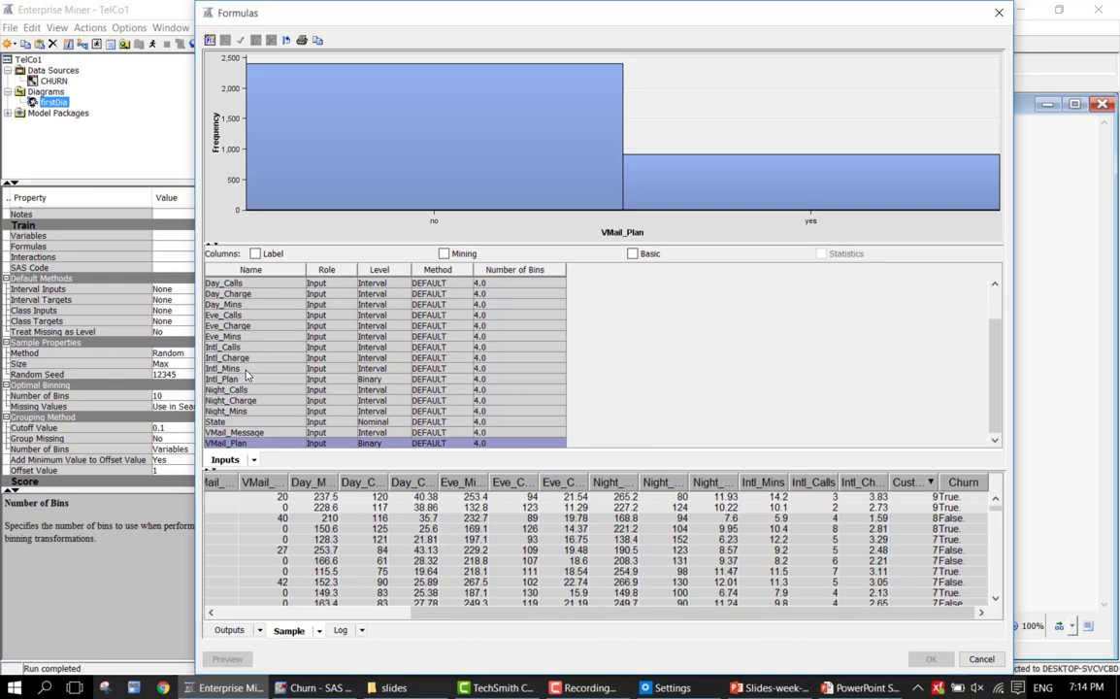
pyautogui.press('Up')
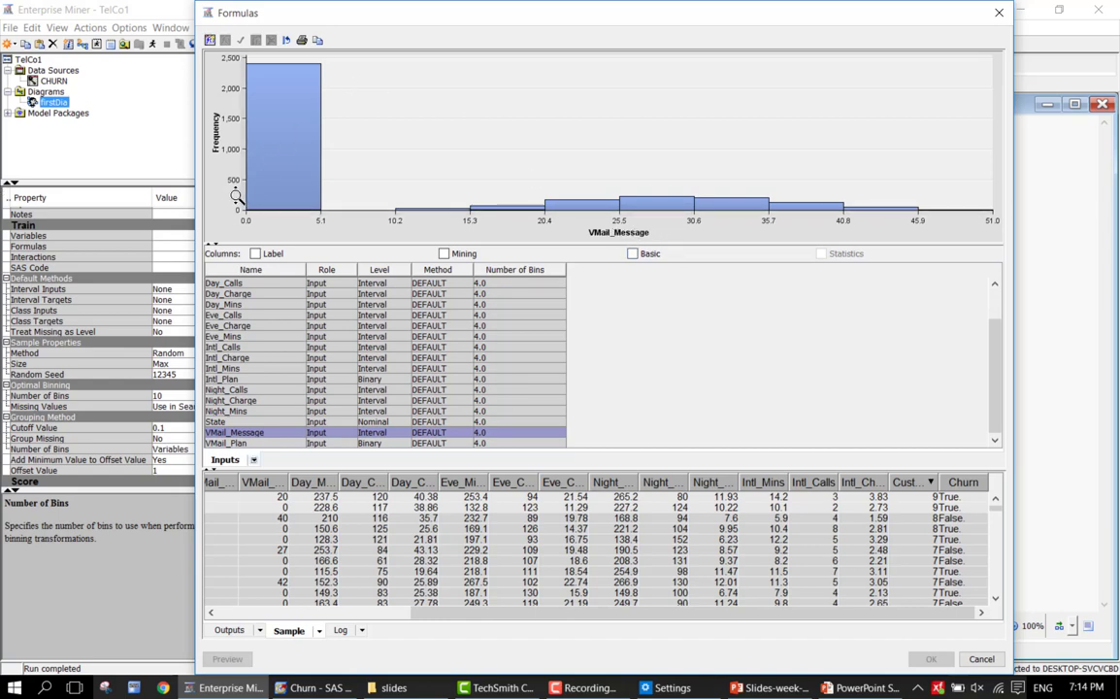
# Step: Zoom the VMail_Message histogram's frequency axis into its lower range up to about 300, then reset the graph to its full range
pyautogui.moveTo(236, 196); pyautogui.dragTo(233, 32)
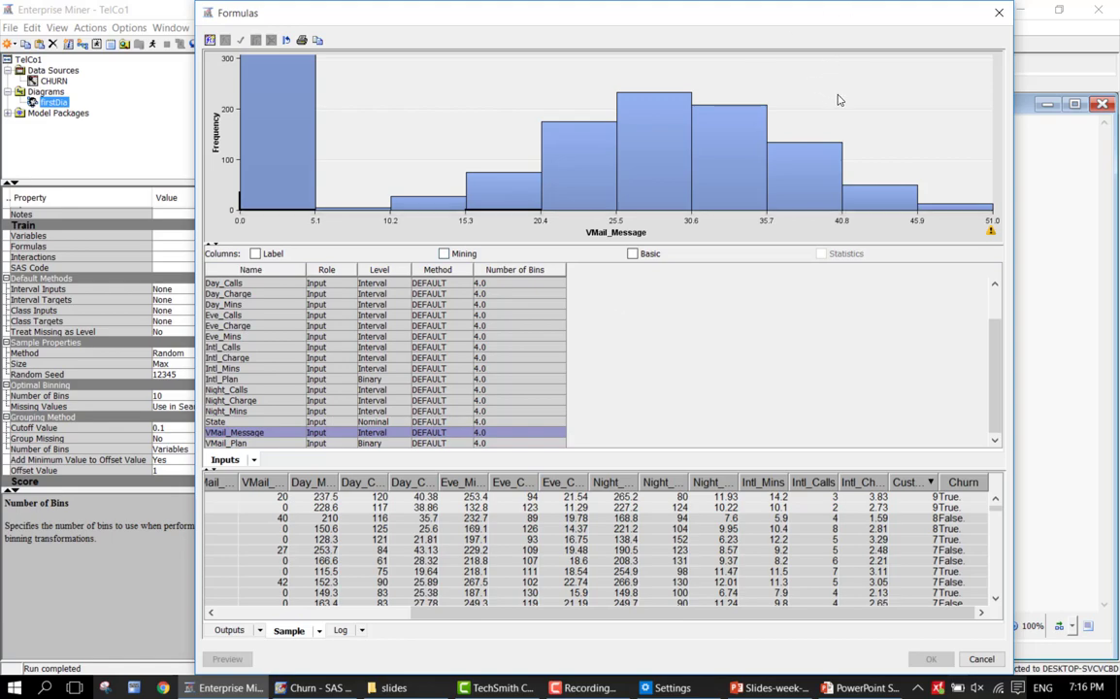
pyautogui.rightClick(443, 91)
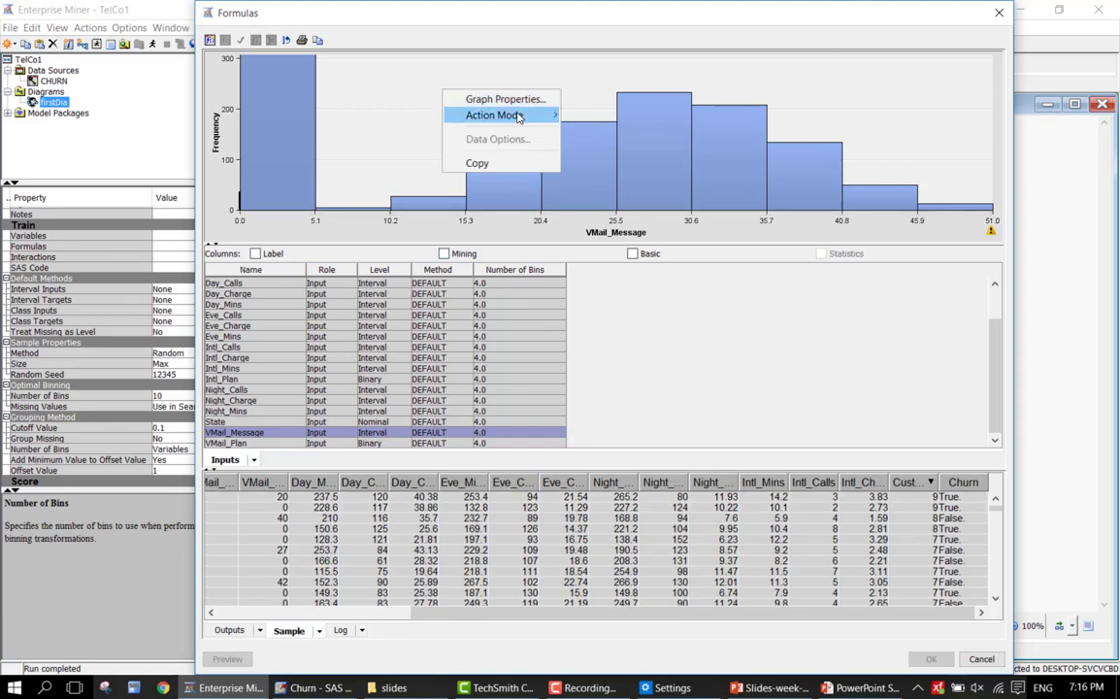
pyautogui.moveTo(521, 116)
pyautogui.click(593, 170)
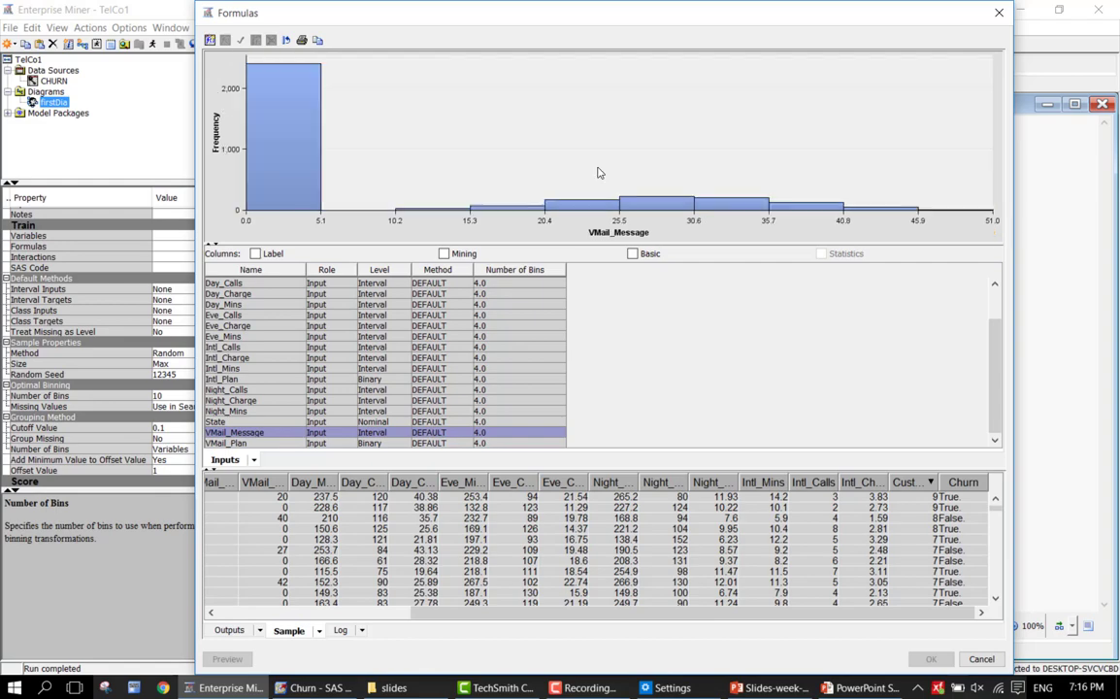
# Step: Set the number of horizontal bins of the VMail_Message histogram to 51
pyautogui.rightClick(492, 124)
pyautogui.click(523, 133)
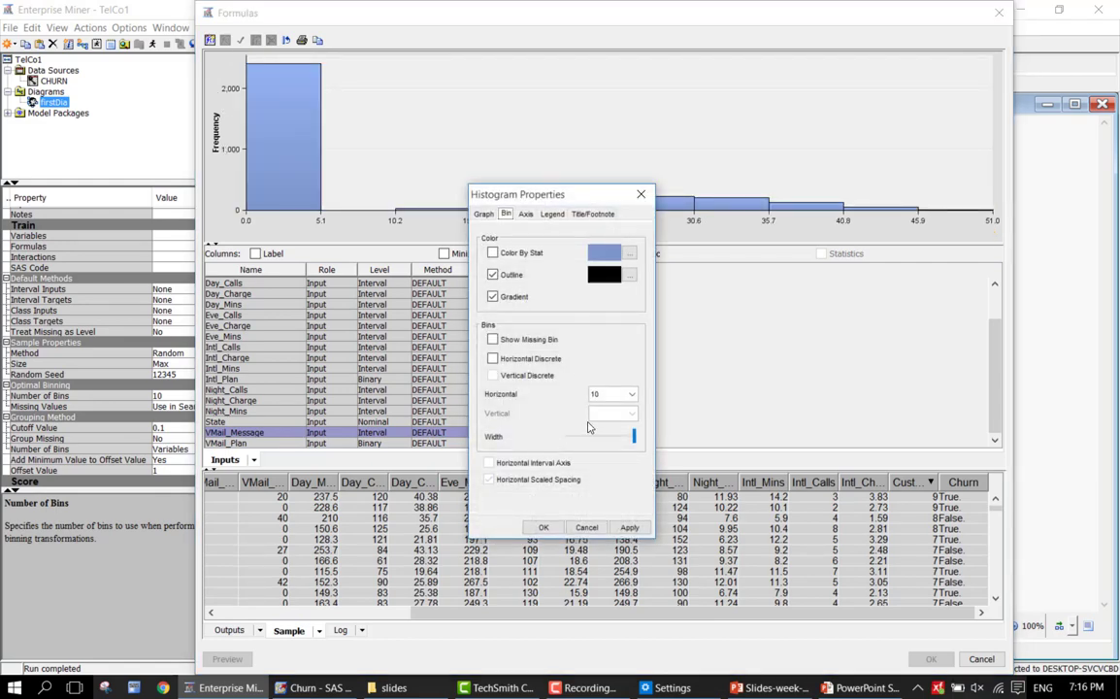
pyautogui.moveTo(609, 392); pyautogui.dragTo(560, 394)
pyautogui.write('51')
pyautogui.click(541, 528)
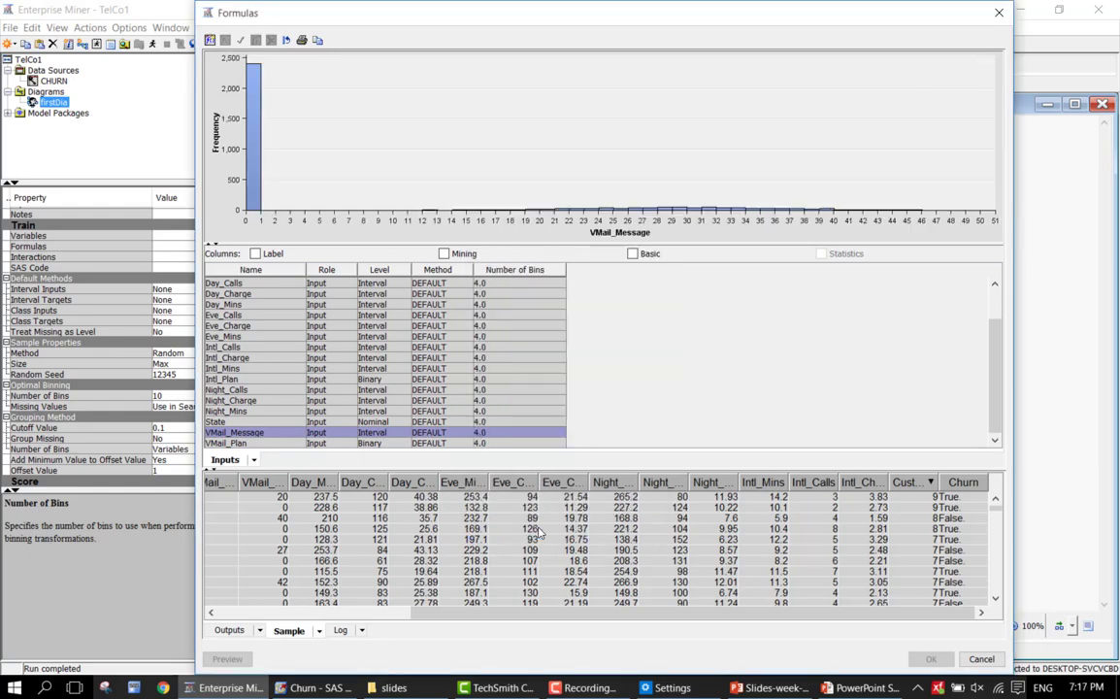
pyautogui.rightClick(664, 142)
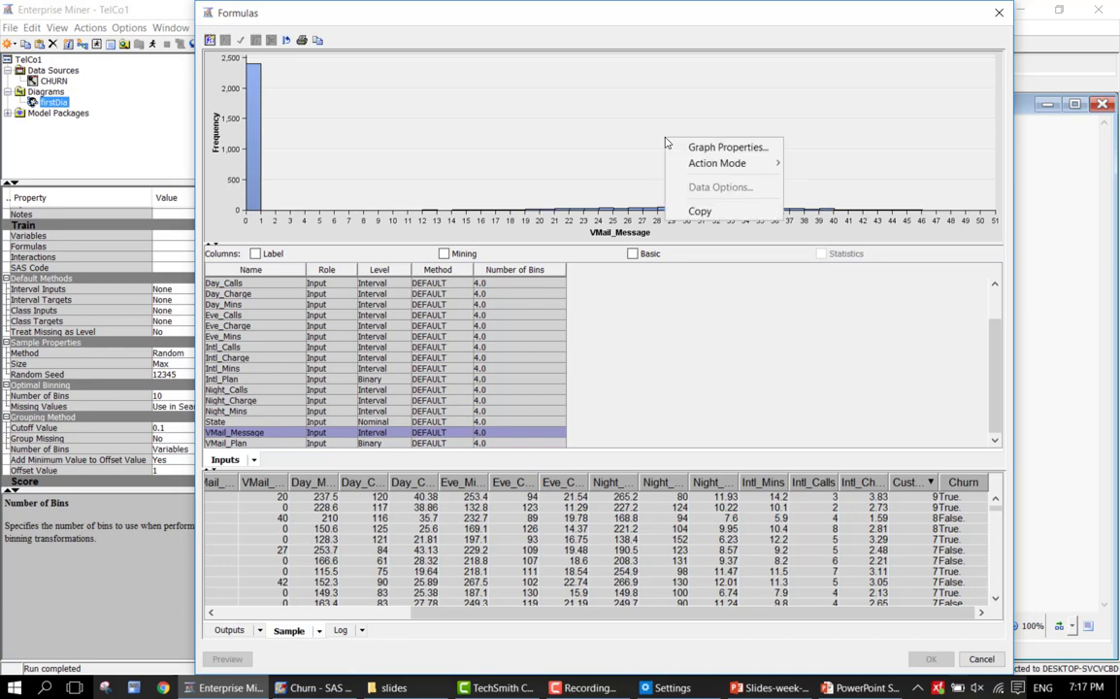
pyautogui.click(617, 116)
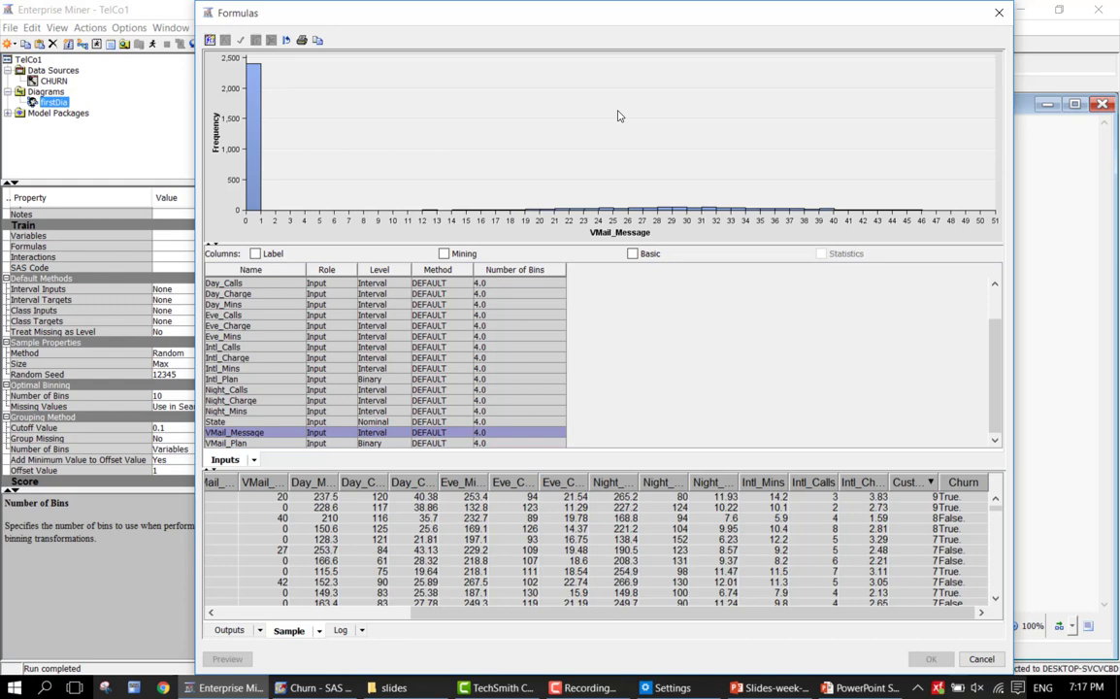
# Step: Switch to the PowerPoint slide show and advance to the slide with the second half of Figure 3.2
pyautogui.hotkey('alt', 'Tab')
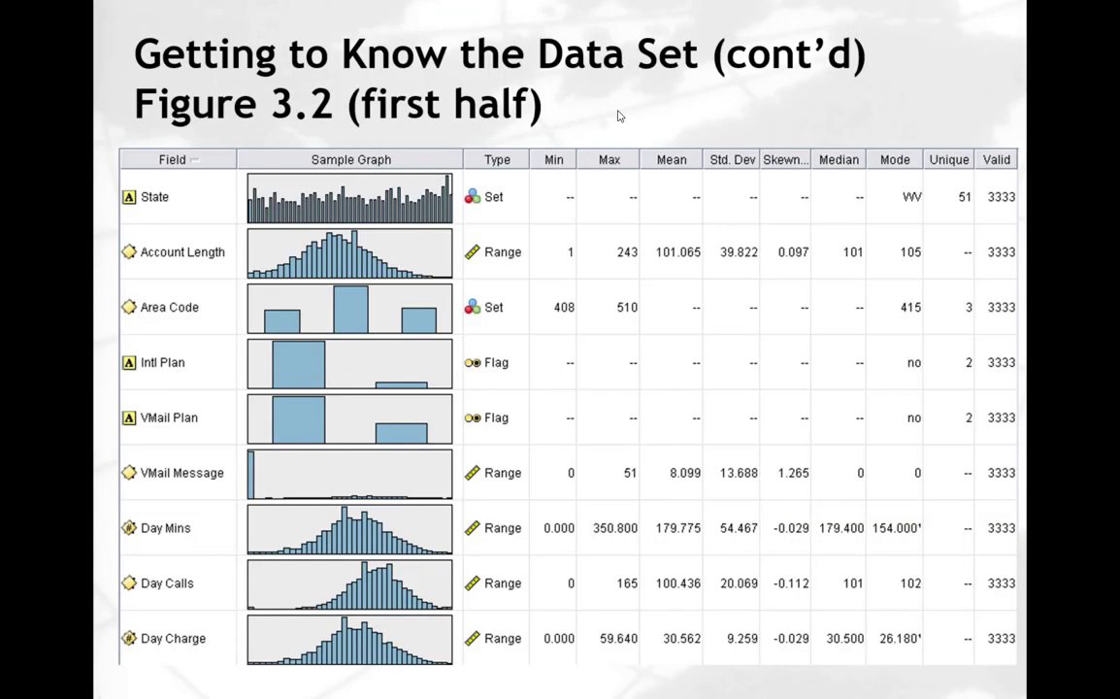
pyautogui.click(617, 116)
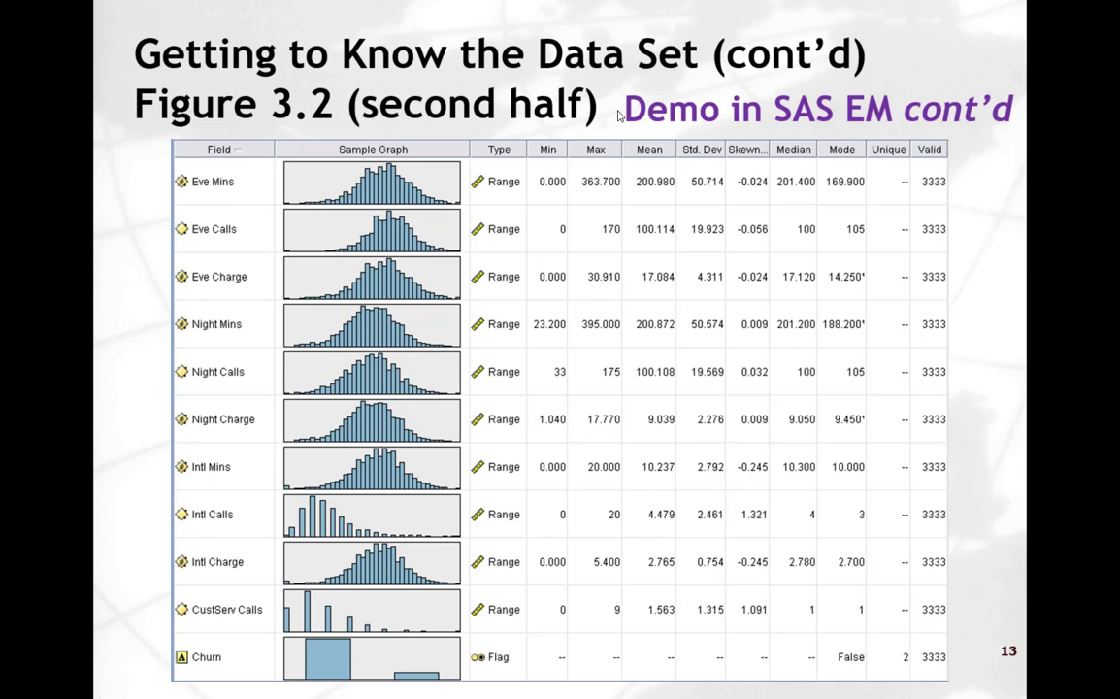
# Step: Switch back to Enterprise Miner and close the Formulas window of the Transform Variables node
pyautogui.press('super+Tab')
pyautogui.press('Escape')
pyautogui.hotkey('alt', 'Tab')
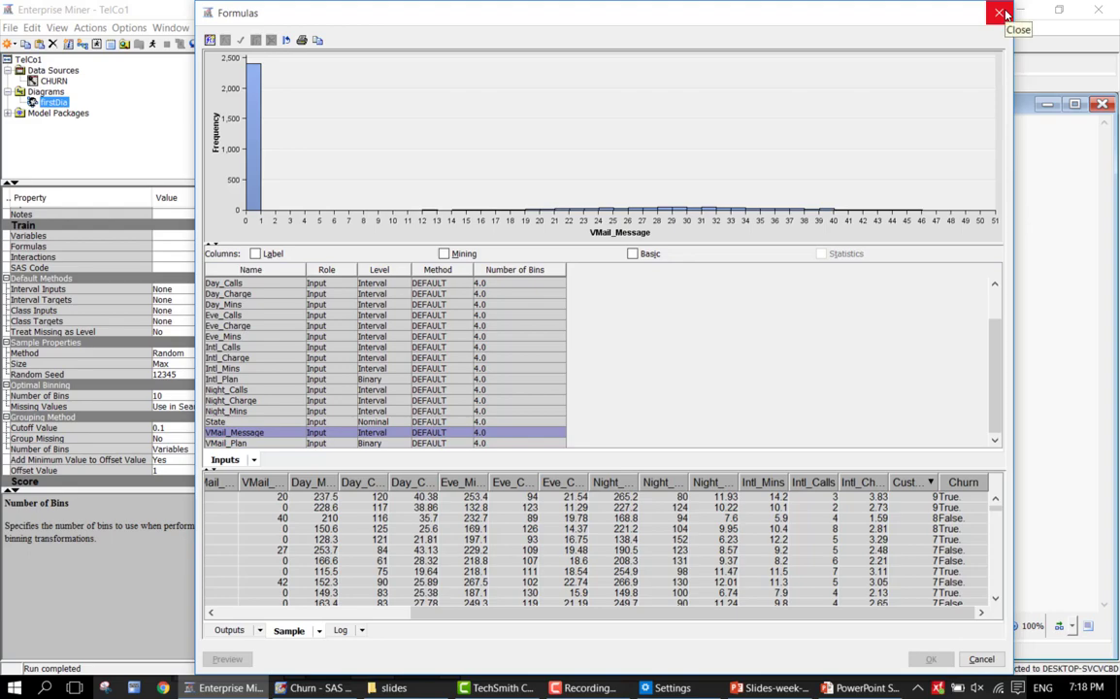
pyautogui.click(1000, 13)
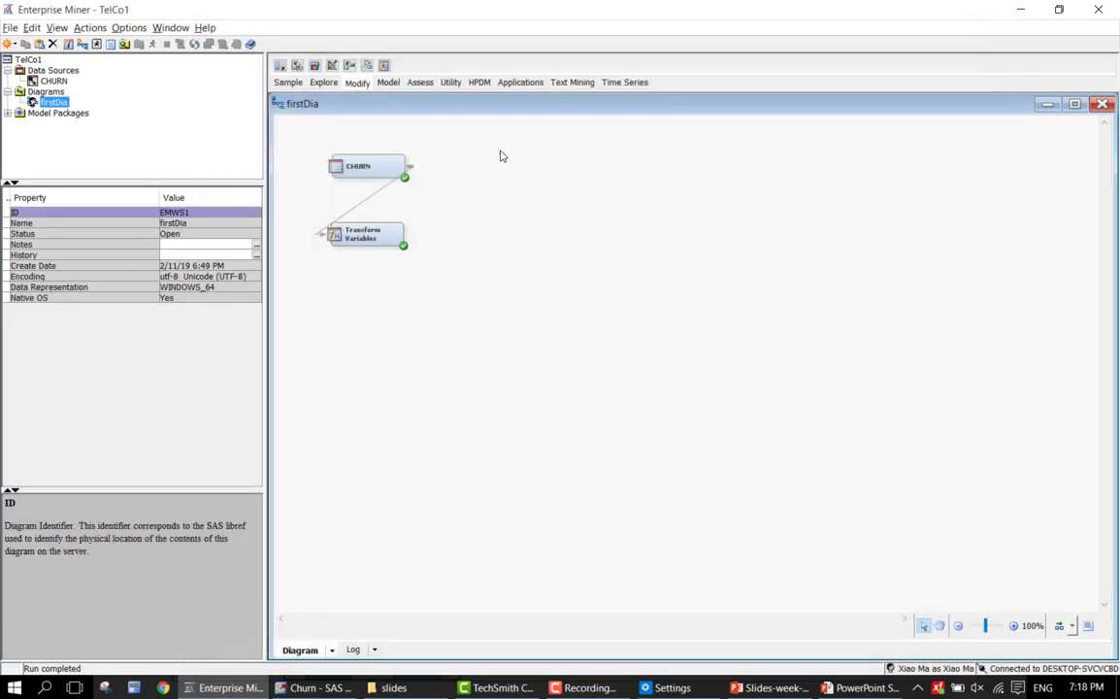
# Step: Add a StatExplore node beside CHURN in the firstDia diagram and connect CHURN to it
pyautogui.click(322, 86)
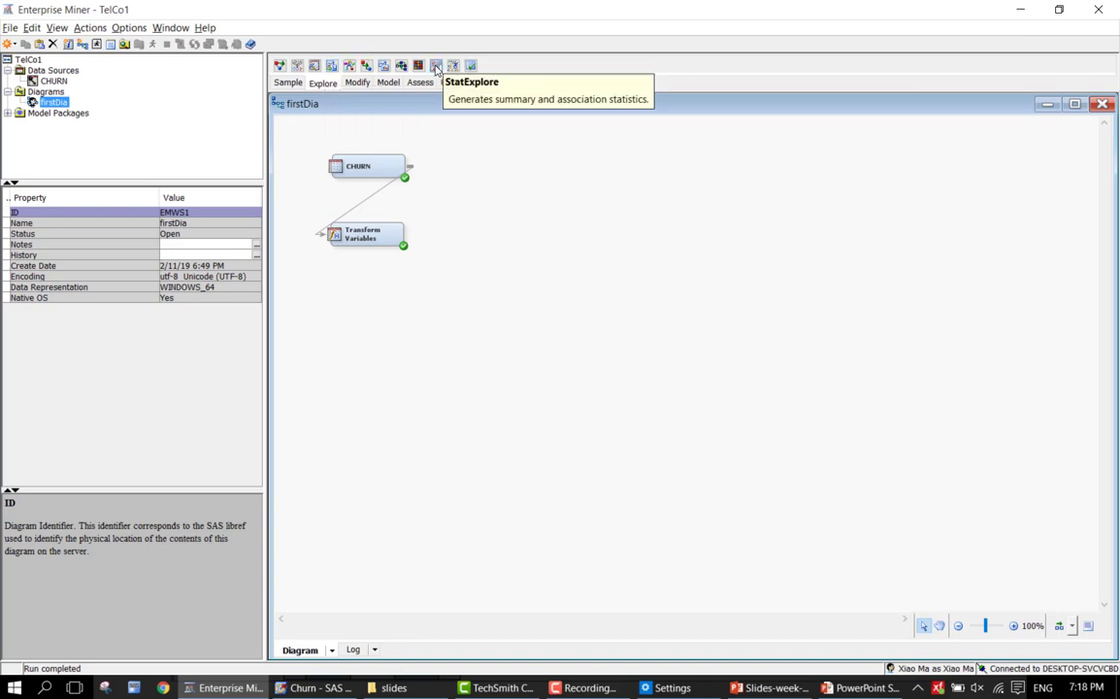
pyautogui.moveTo(437, 68); pyautogui.dragTo(507, 169)
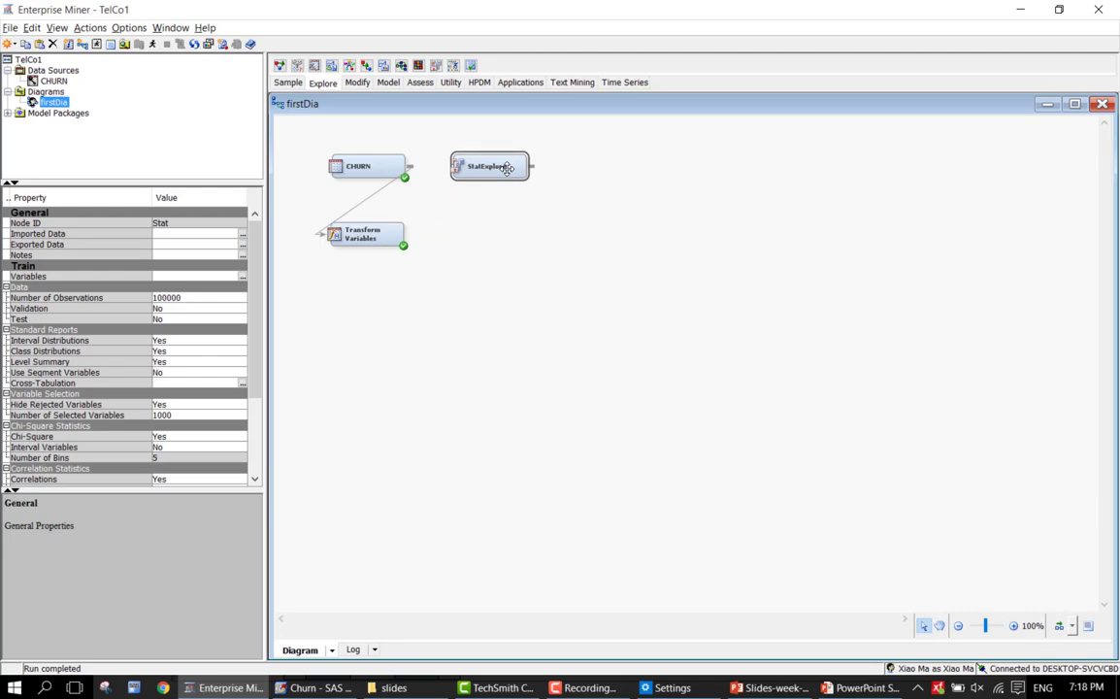
pyautogui.click(415, 163)
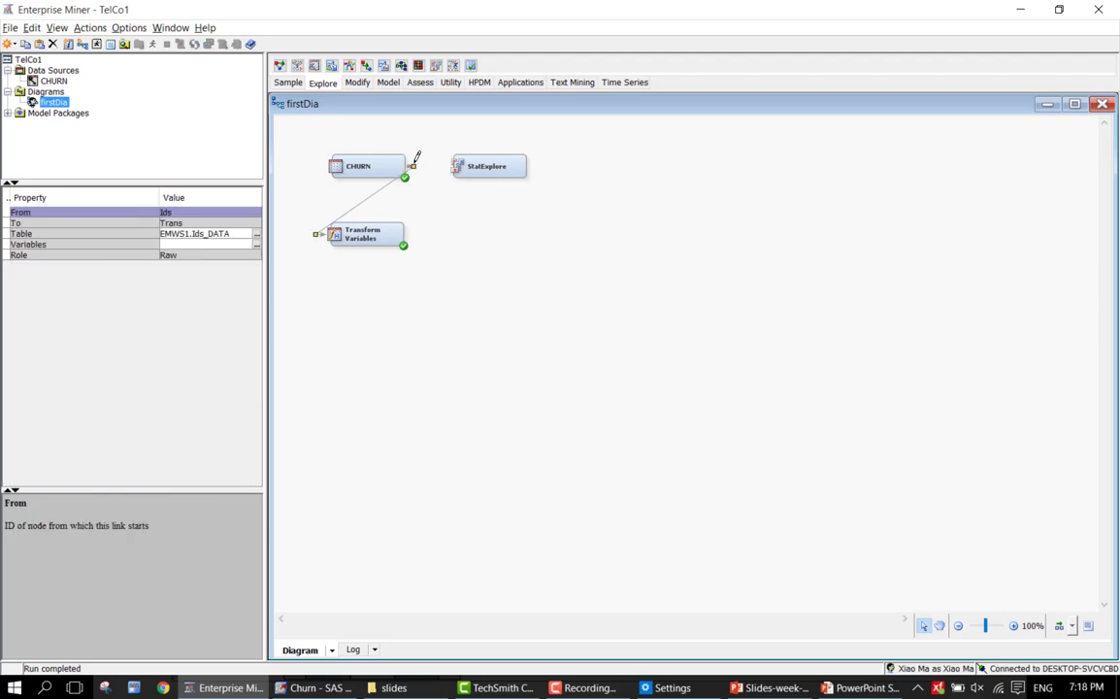
pyautogui.moveTo(415, 161); pyautogui.dragTo(483, 155)
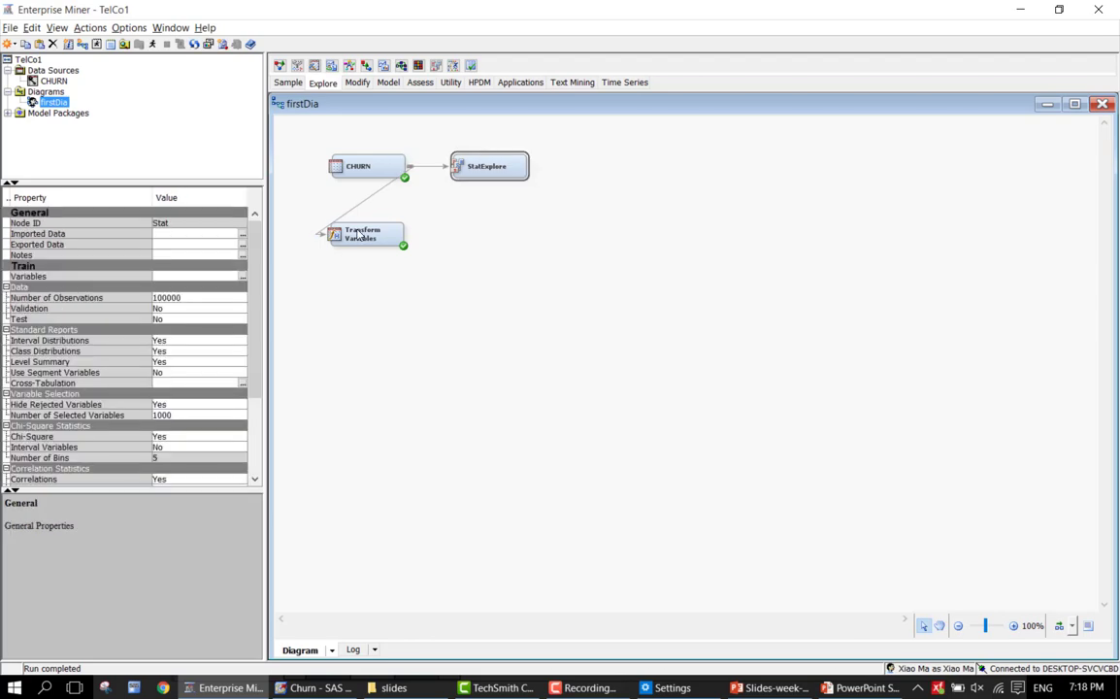
# Step: Examine the StatExplore node's properties, including the available choices for Test and Number of Observations
pyautogui.click(237, 320)
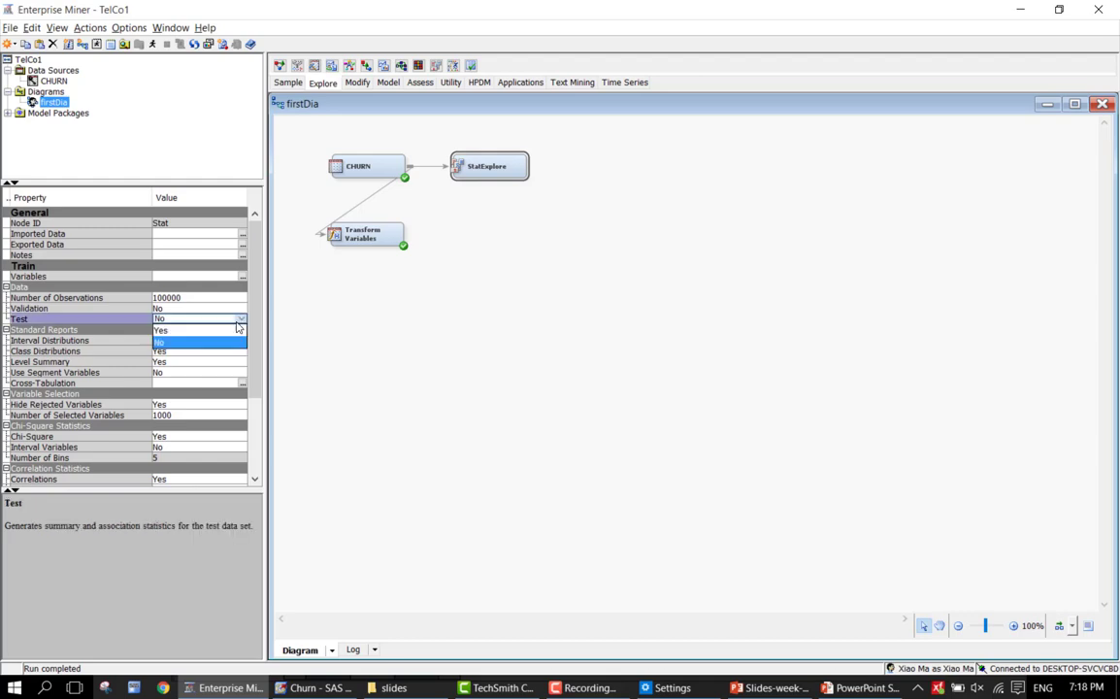
pyautogui.click(238, 309)
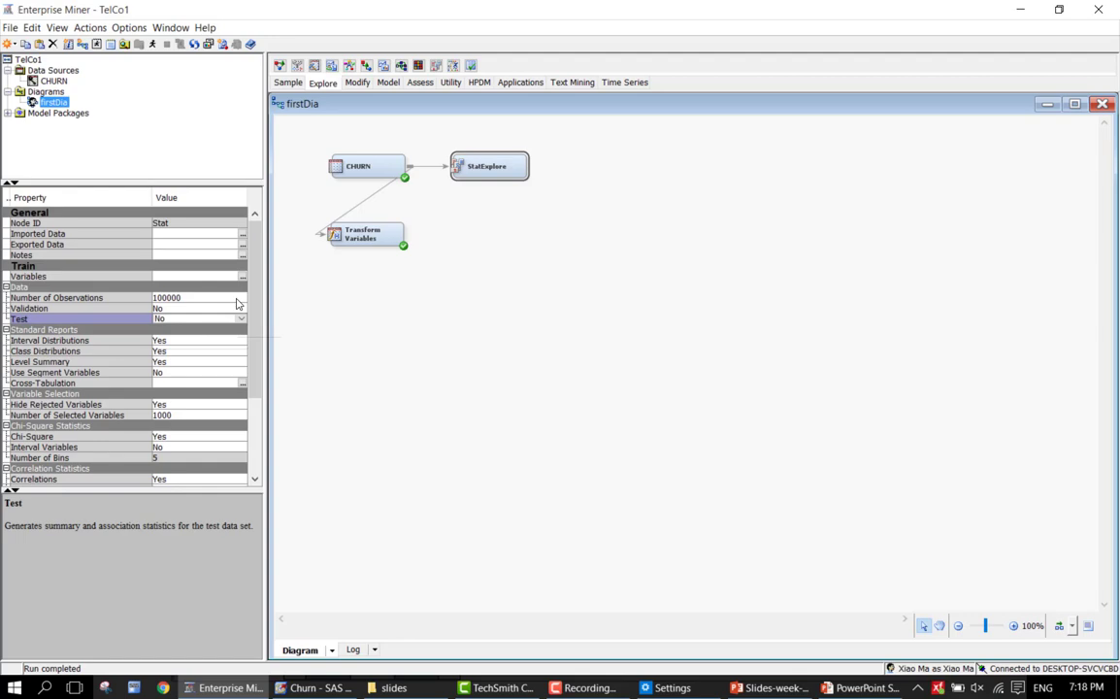
pyautogui.click(239, 298)
pyautogui.click(239, 298)
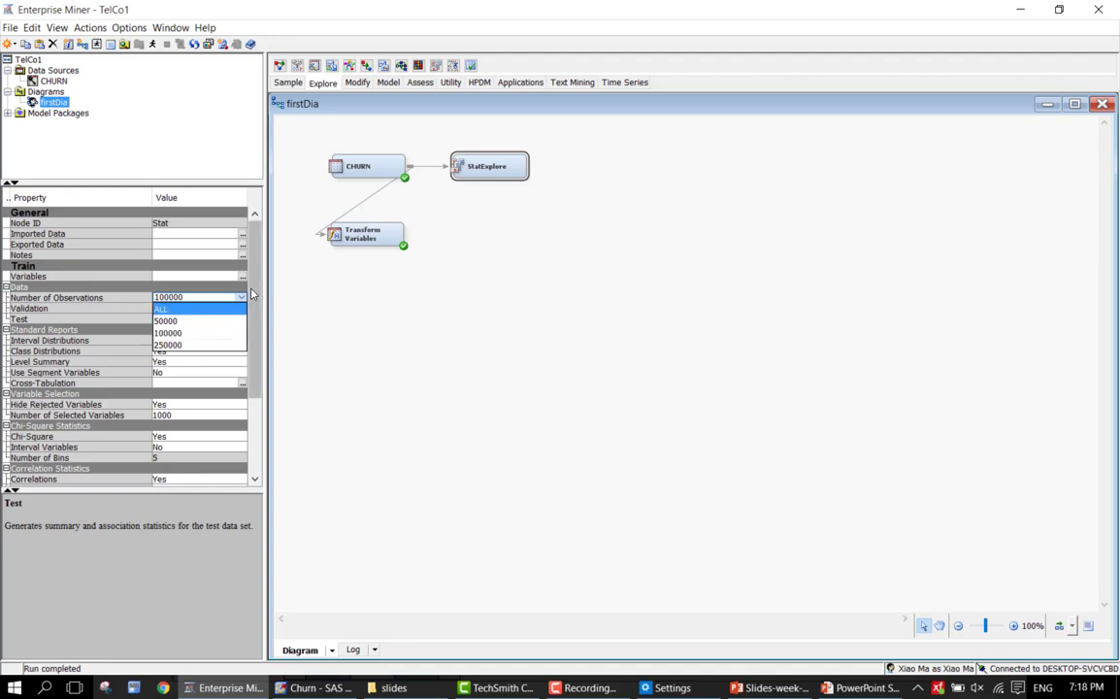
pyautogui.click(236, 301)
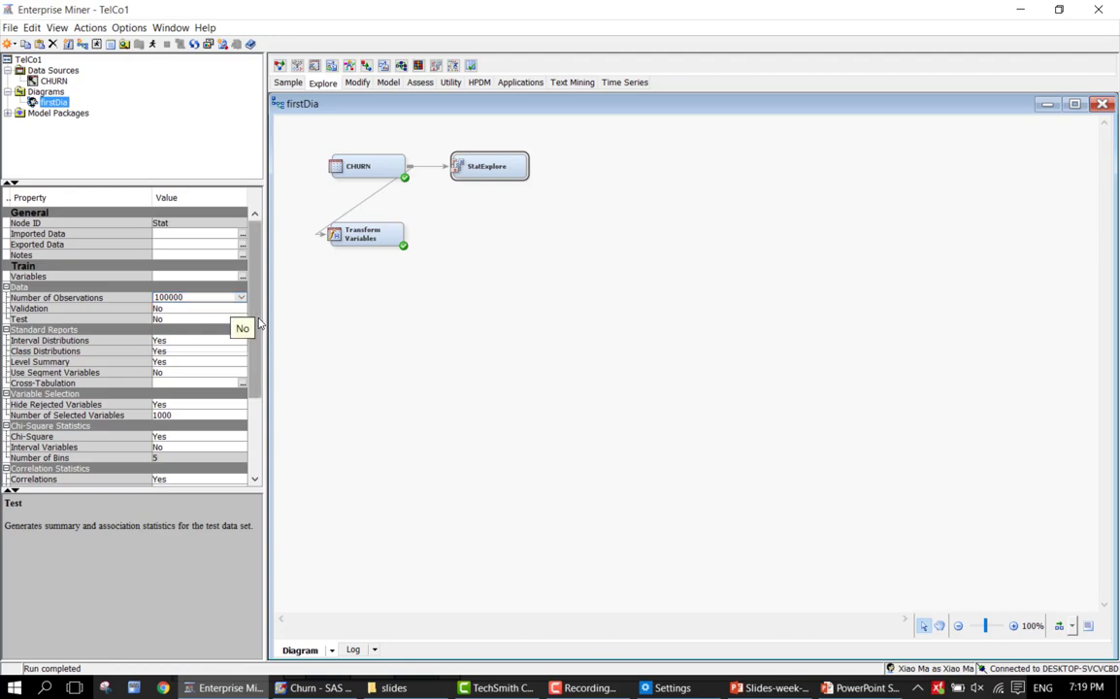
pyautogui.scroll(-1, 258, 352)
pyautogui.scroll(-3, 258, 352)
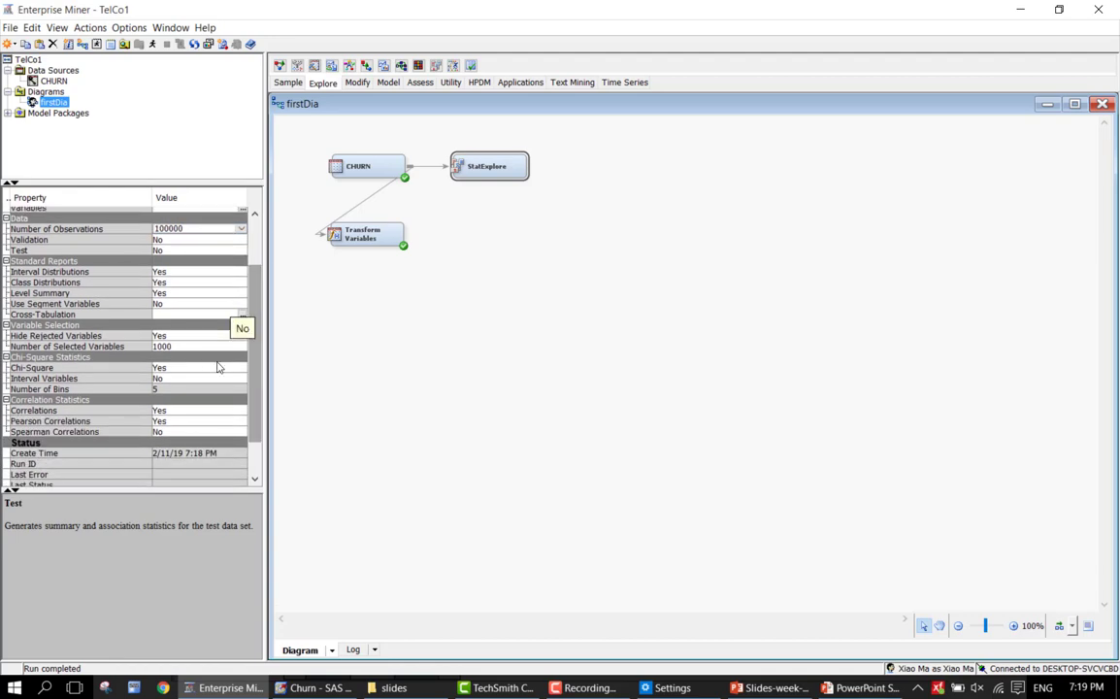
pyautogui.click(345, 321)
pyautogui.click(481, 165)
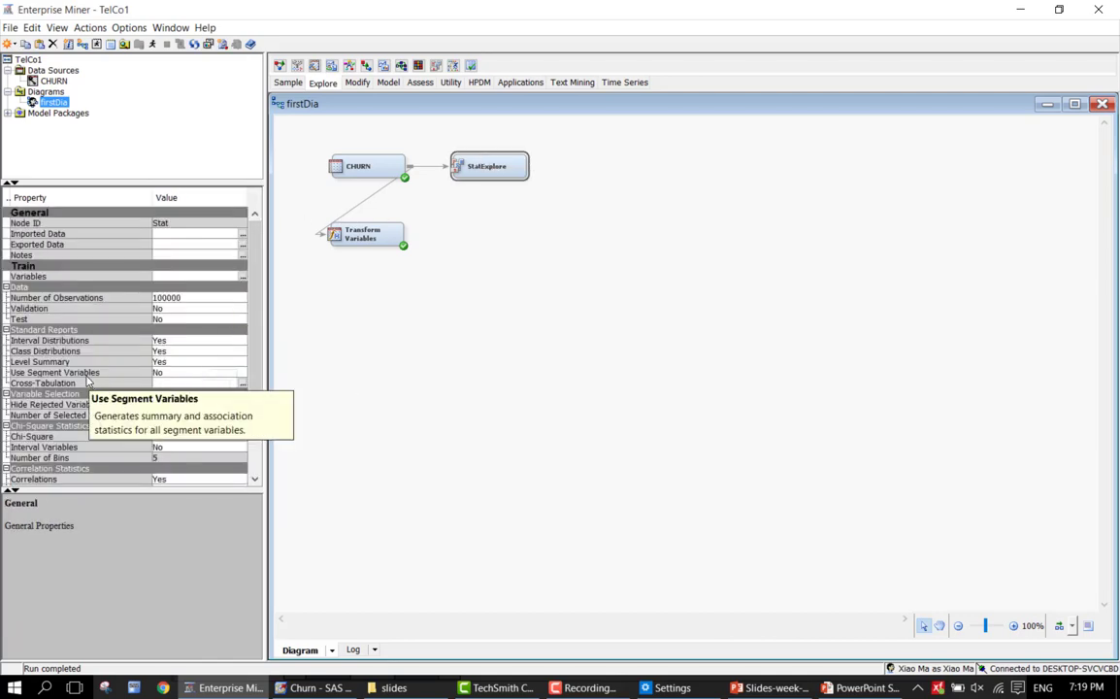
# Step: Enable Chi-Square statistics for interval variables in the StatExplore node and set the number of bins to 10
pyautogui.click(171, 447)
pyautogui.click(171, 448)
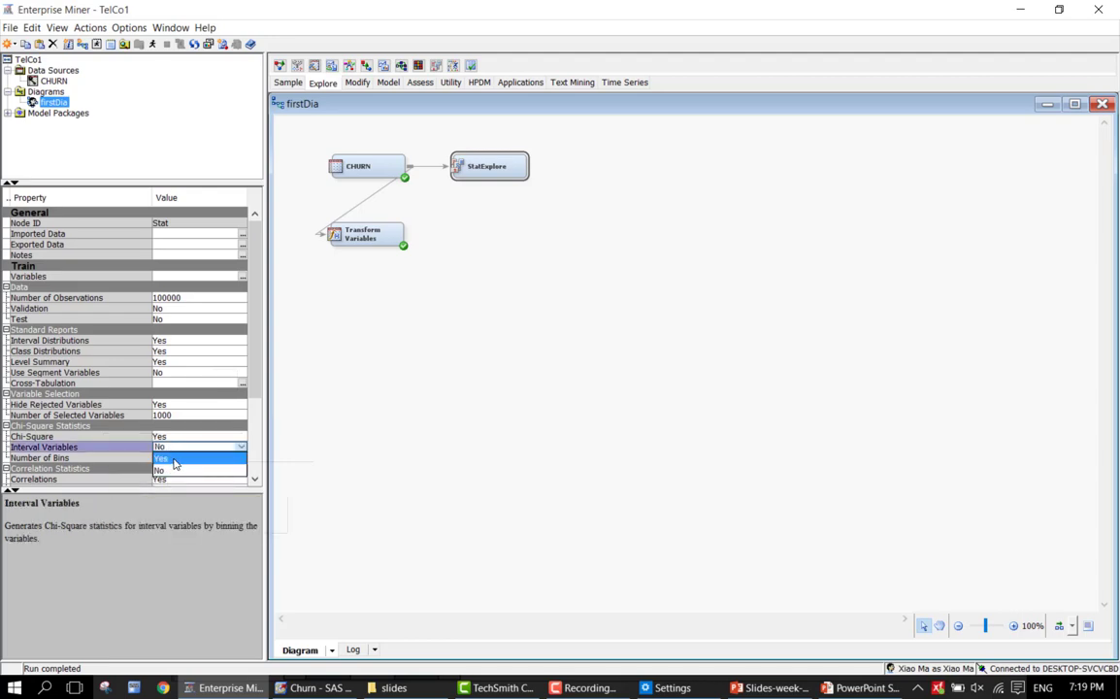
pyautogui.click(175, 462)
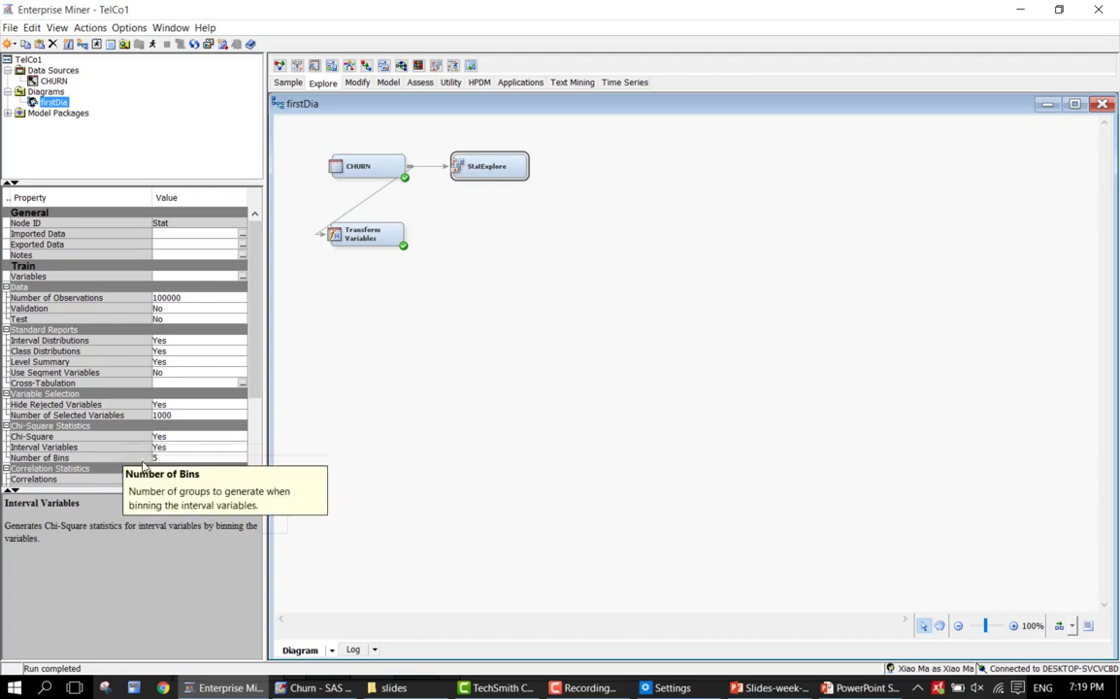
pyautogui.click(175, 458)
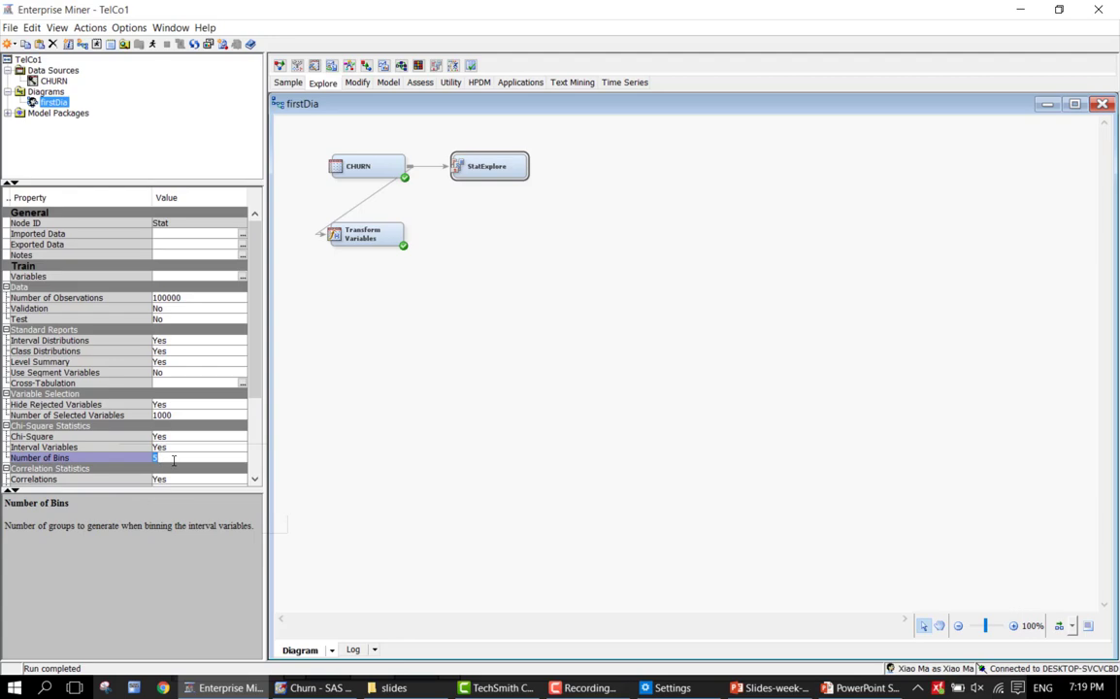
pyautogui.write('10')
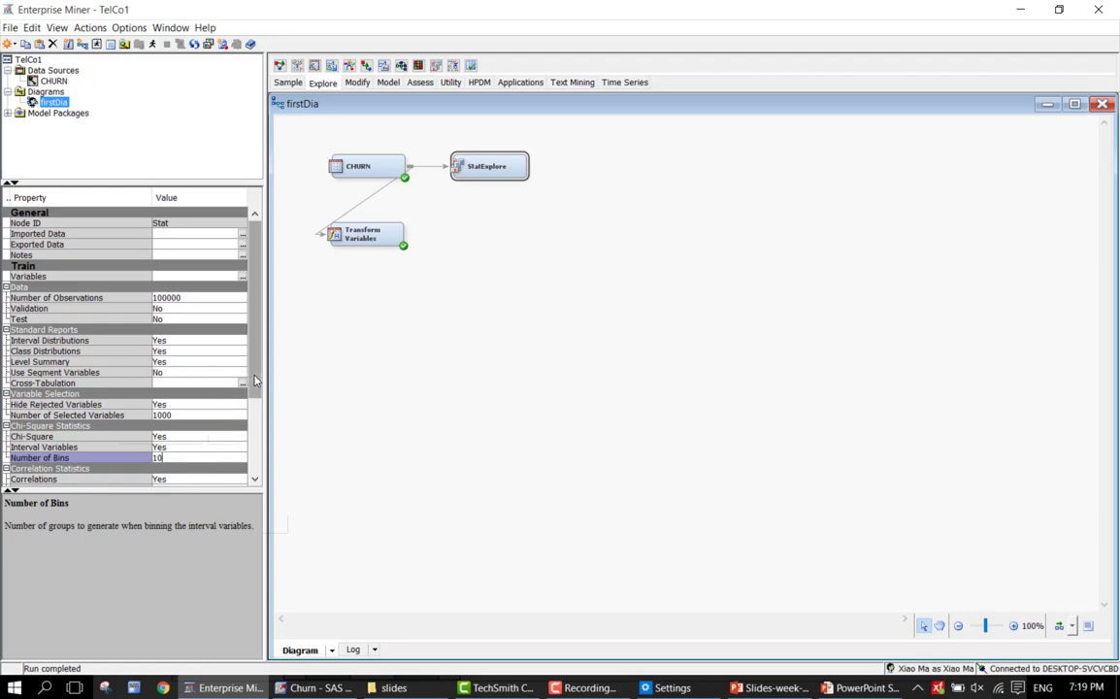
pyautogui.scroll(-1, 255, 408)
pyautogui.moveTo(255, 408); pyautogui.dragTo(255, 436)
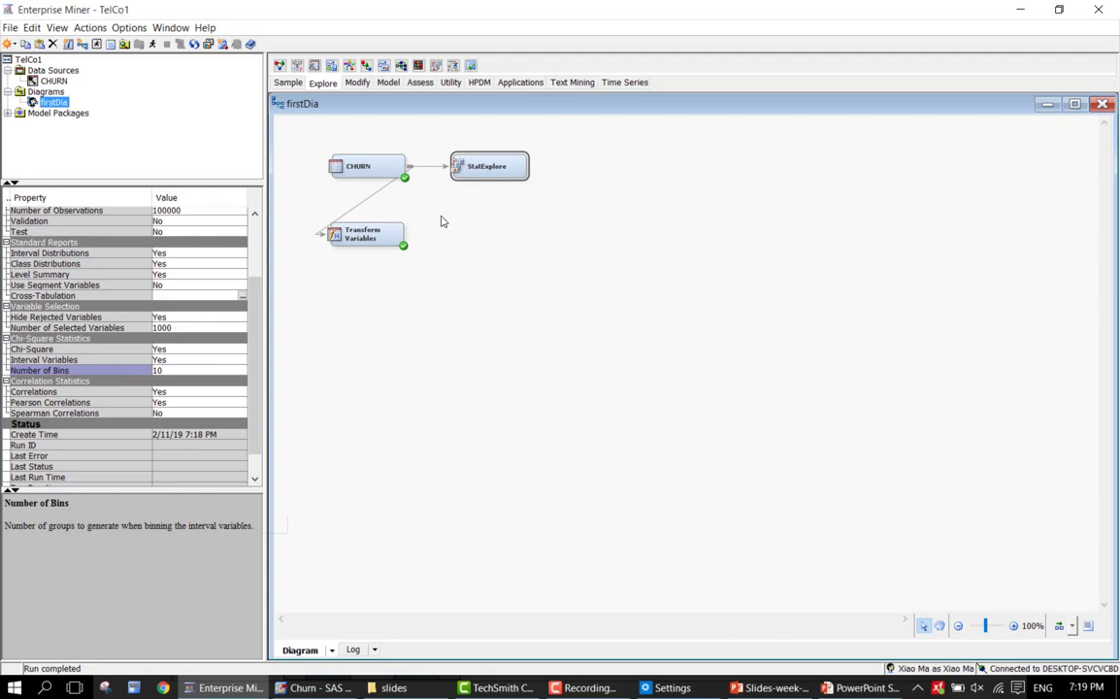
# Step: Run the StatExplore path and dismiss the run status message
pyautogui.rightClick(467, 170)
pyautogui.click(500, 220)
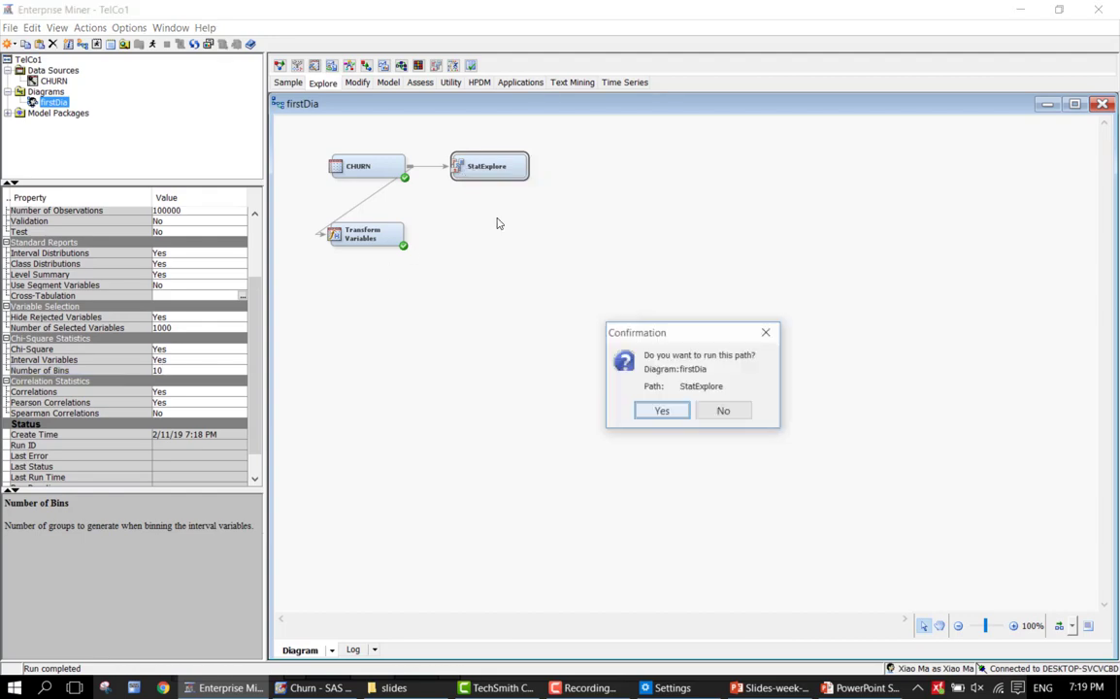
pyautogui.click(669, 419)
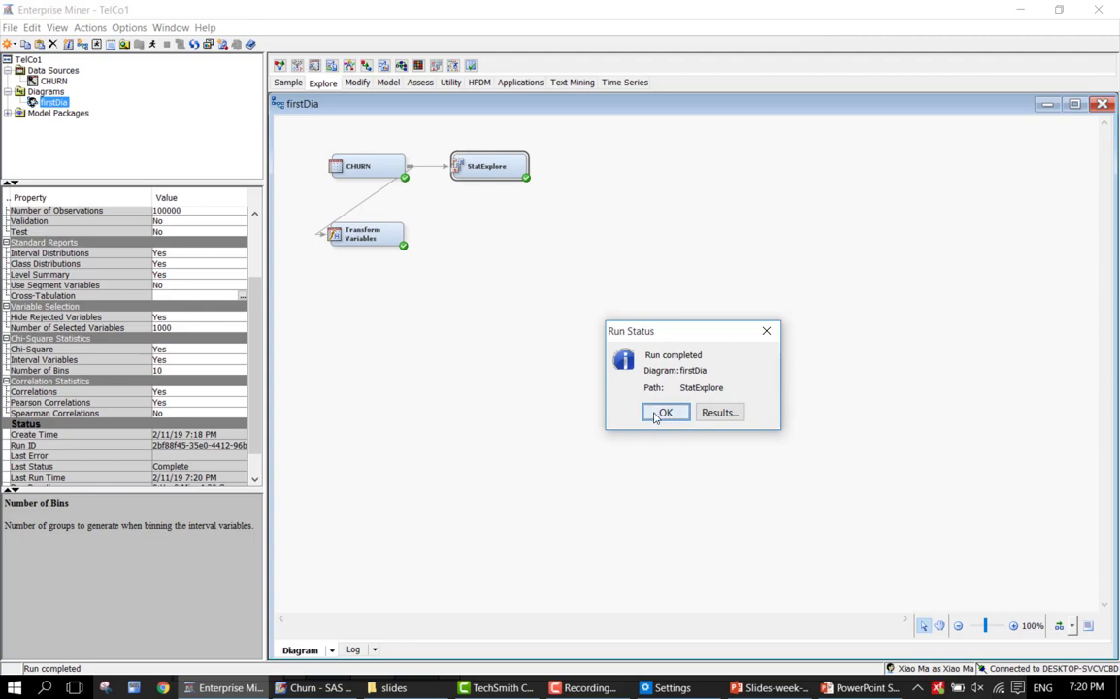
pyautogui.click(665, 414)
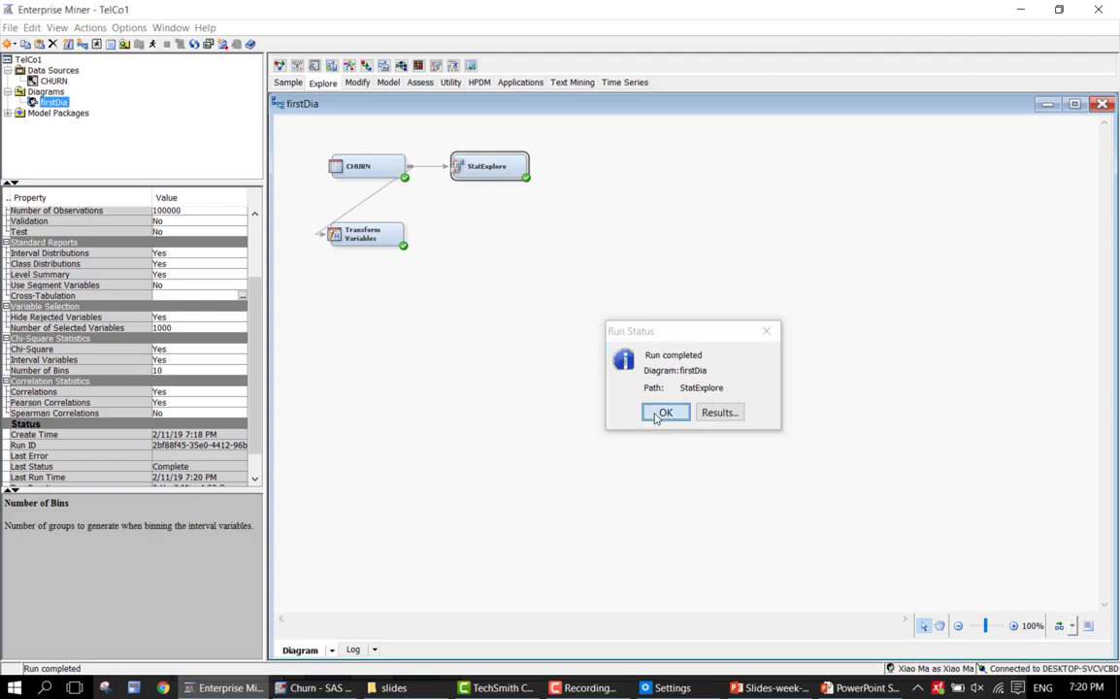
# Step: Switch to the PowerPoint slide show to check the slides around the second half of Figure 3.2, and return to Enterprise Miner
pyautogui.rightClick(505, 170)
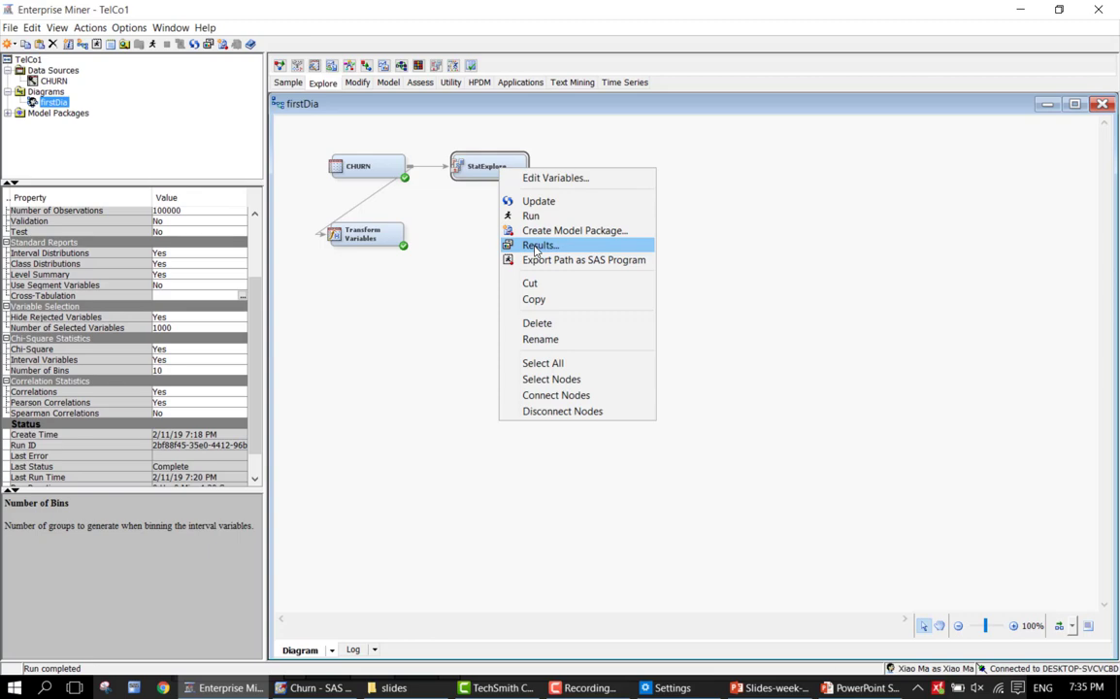
pyautogui.hotkey('alt', 'Tab')
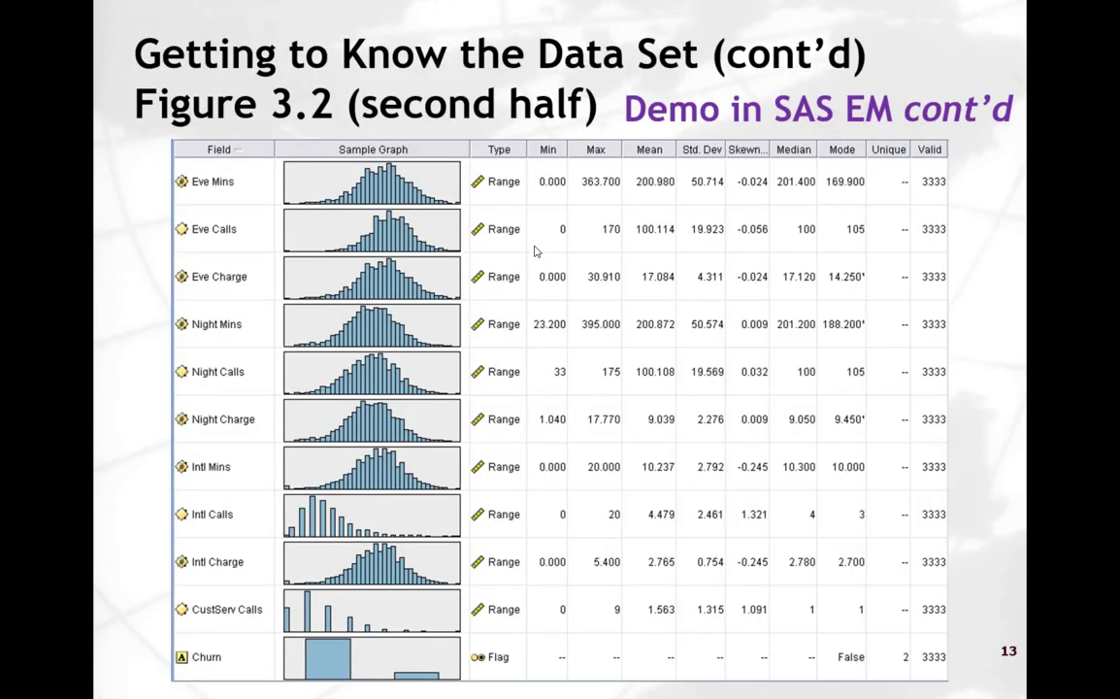
pyautogui.press('Right')
pyautogui.press('Left')
pyautogui.hotkey('alt', 'Tab')
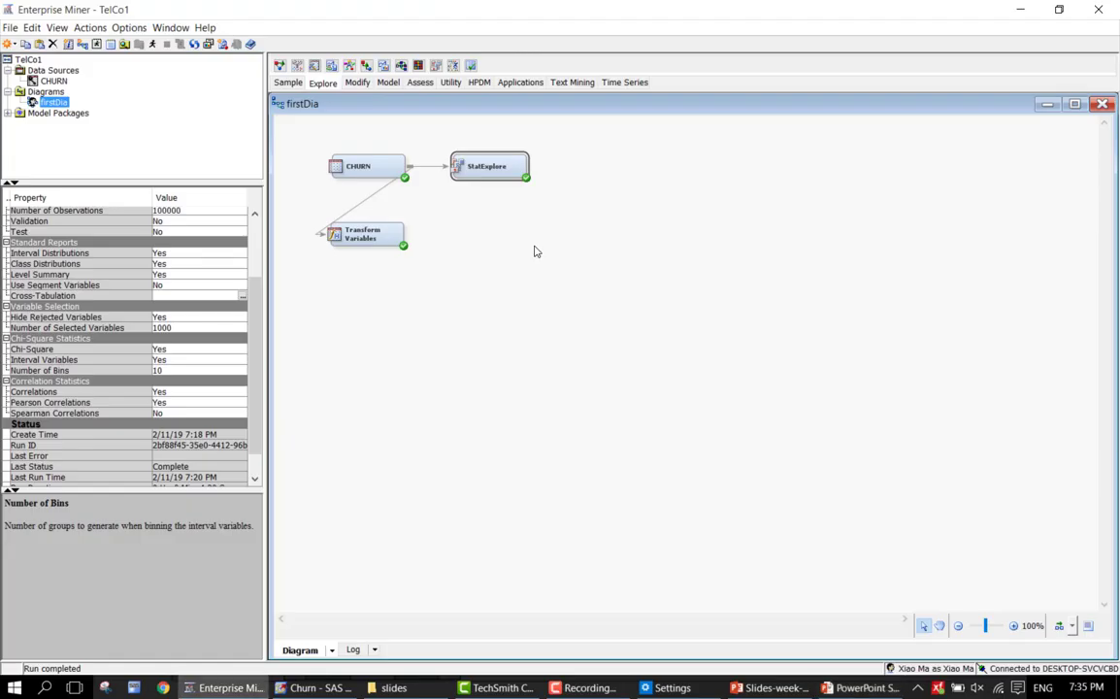
# Step: Open the StatExplore results, maximize the Output window, and review the interval and class variable summary statistics
pyautogui.rightClick(487, 162)
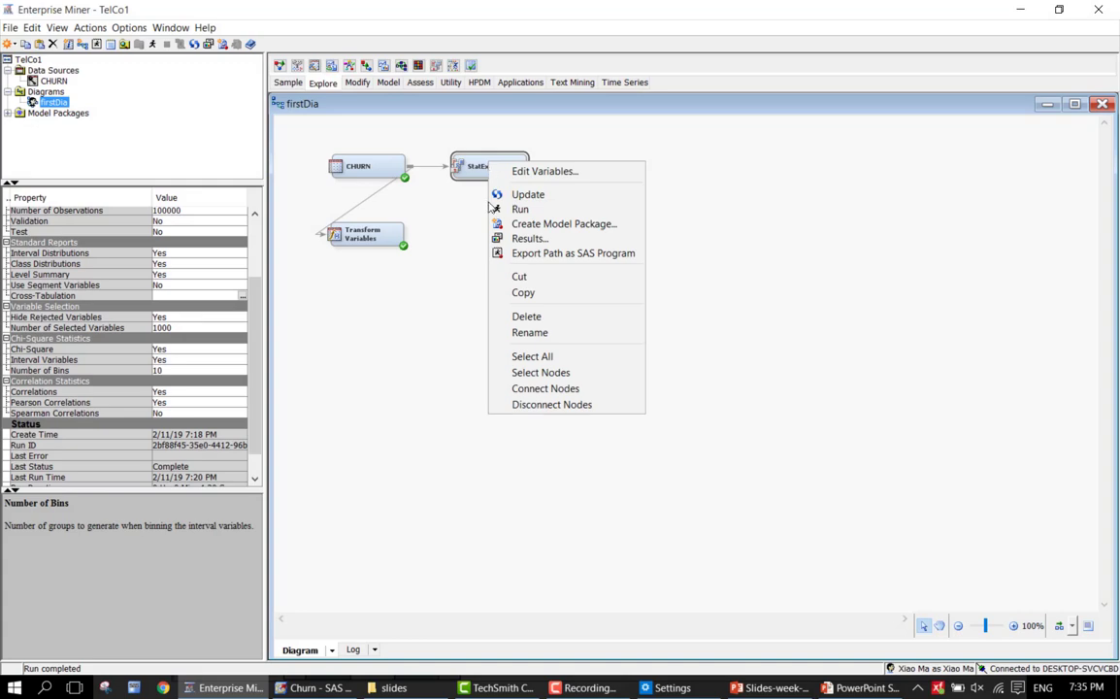
pyautogui.click(513, 241)
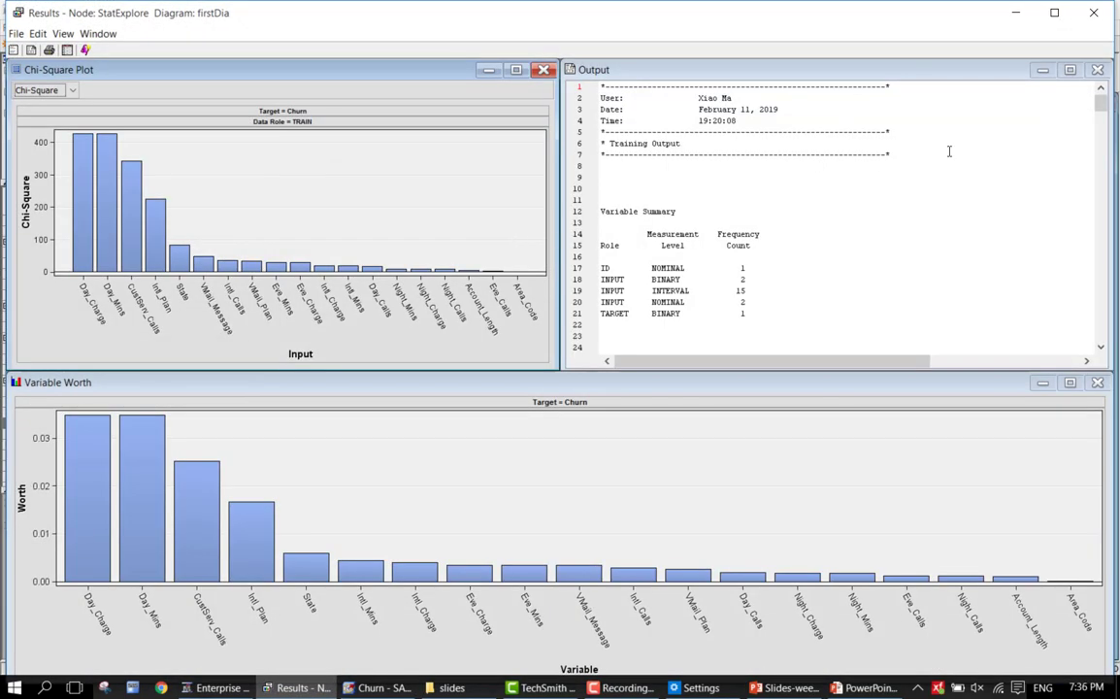
pyautogui.click(1069, 70)
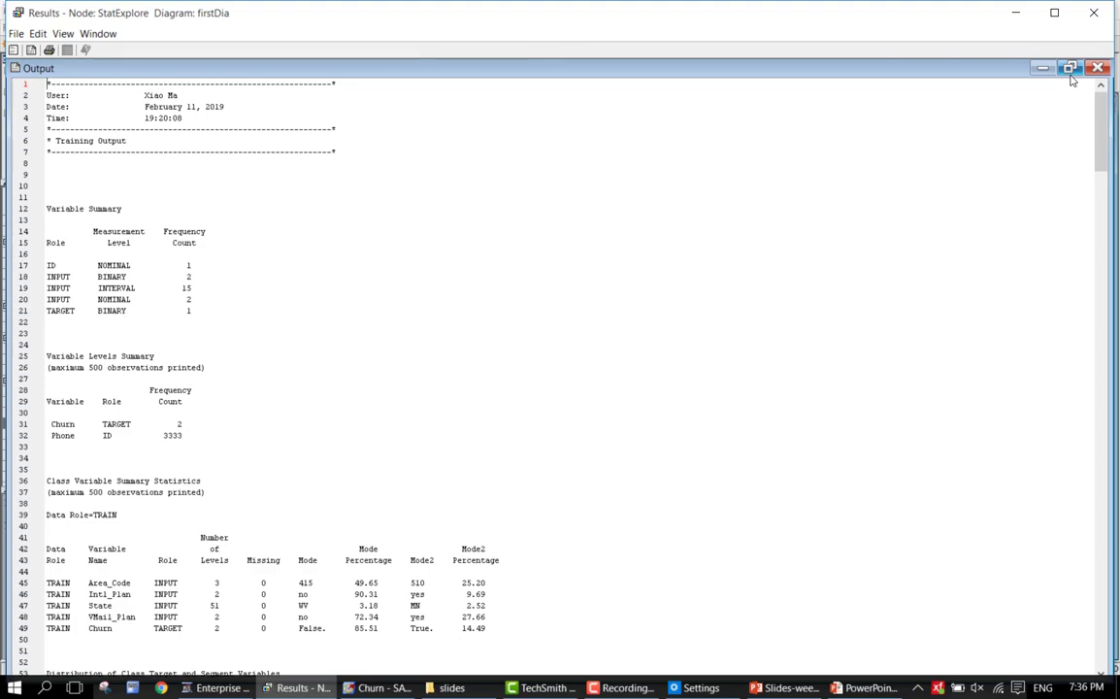
pyautogui.rightClick(926, 372)
pyautogui.click(855, 388)
pyautogui.scroll(-20, 566, 409)
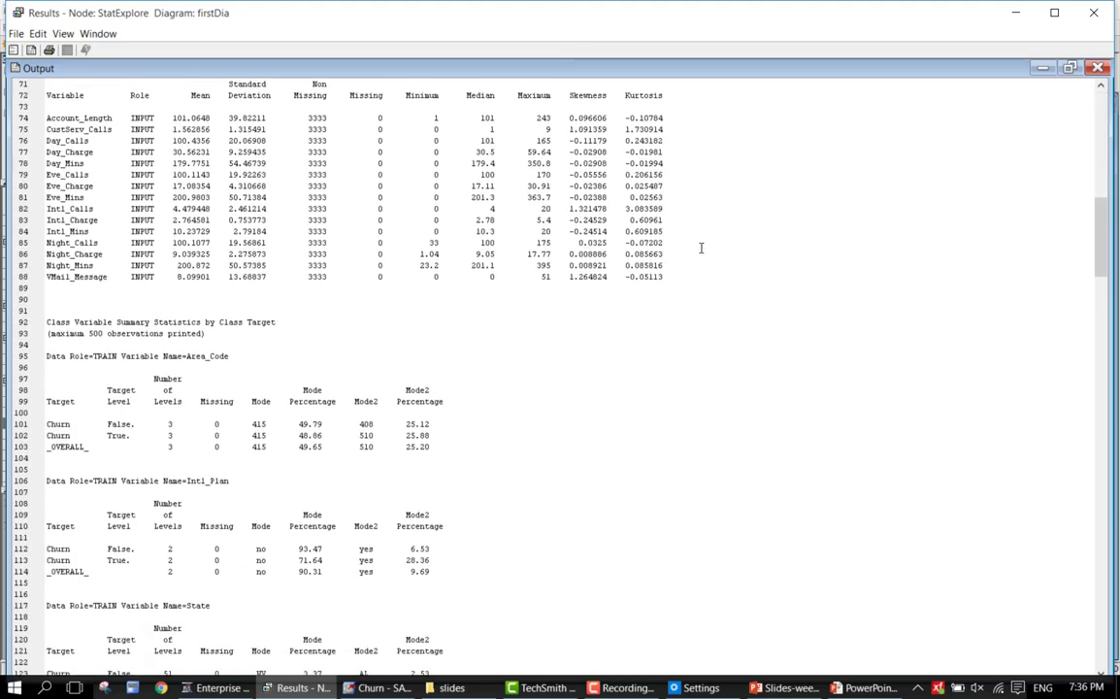
pyautogui.scroll(1, 701, 247)
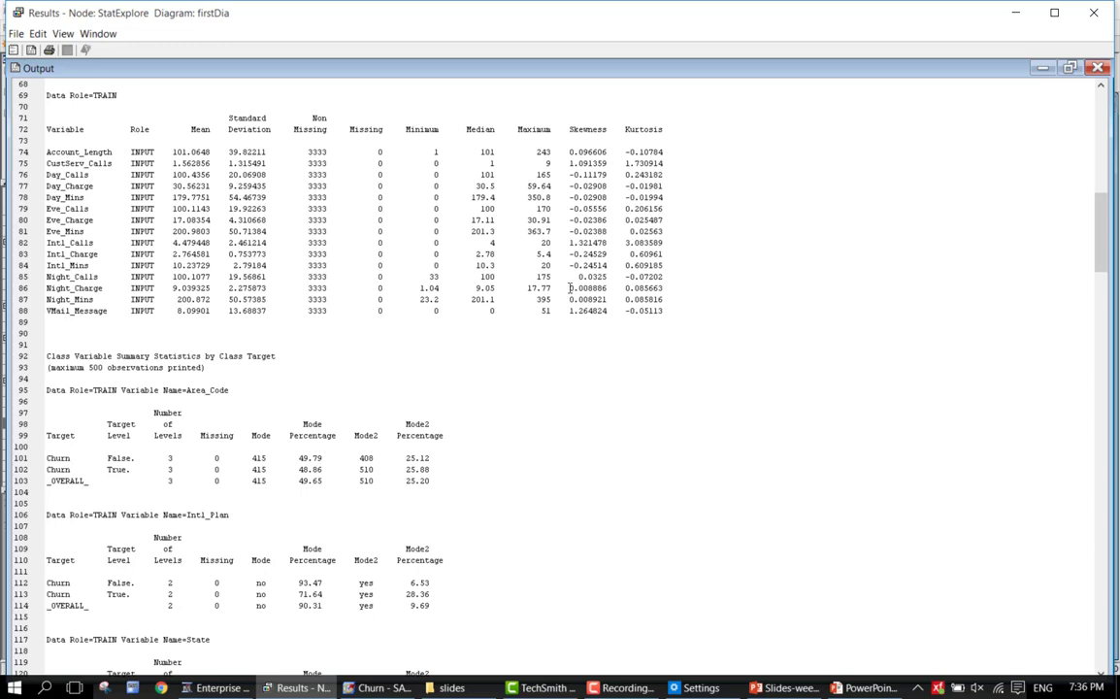
pyautogui.scroll(-10, 479, 572)
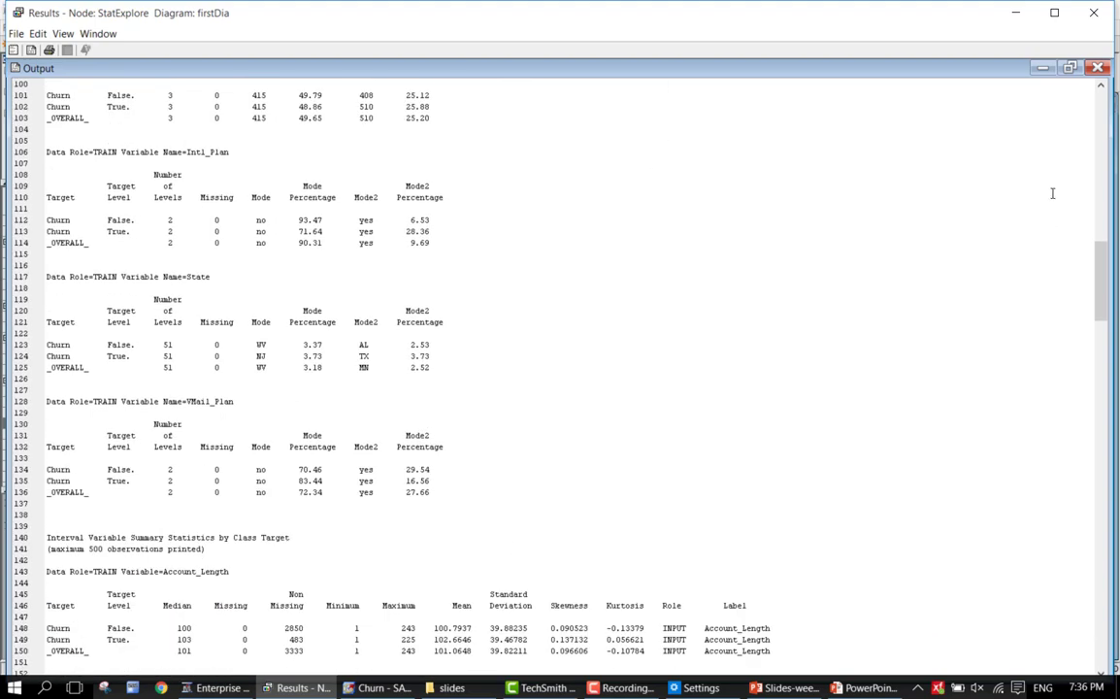
# Step: Minimize the StatExplore results window and switch to the PowerPoint slide show
pyautogui.click(1014, 13)
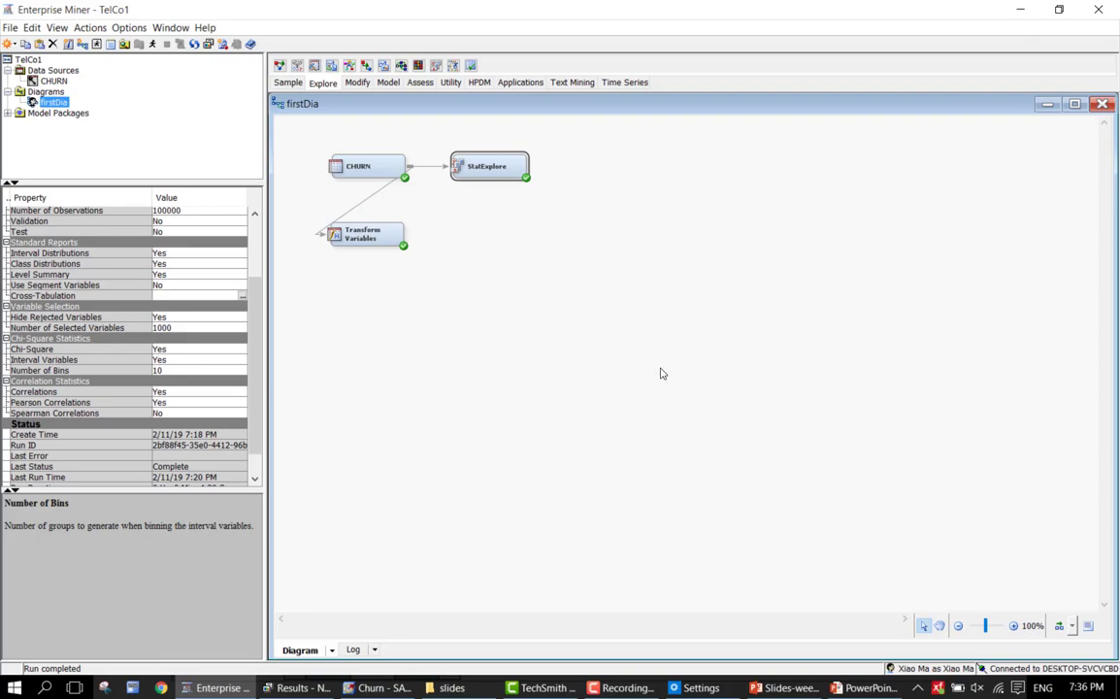
pyautogui.hotkey('alt', 'Tab')
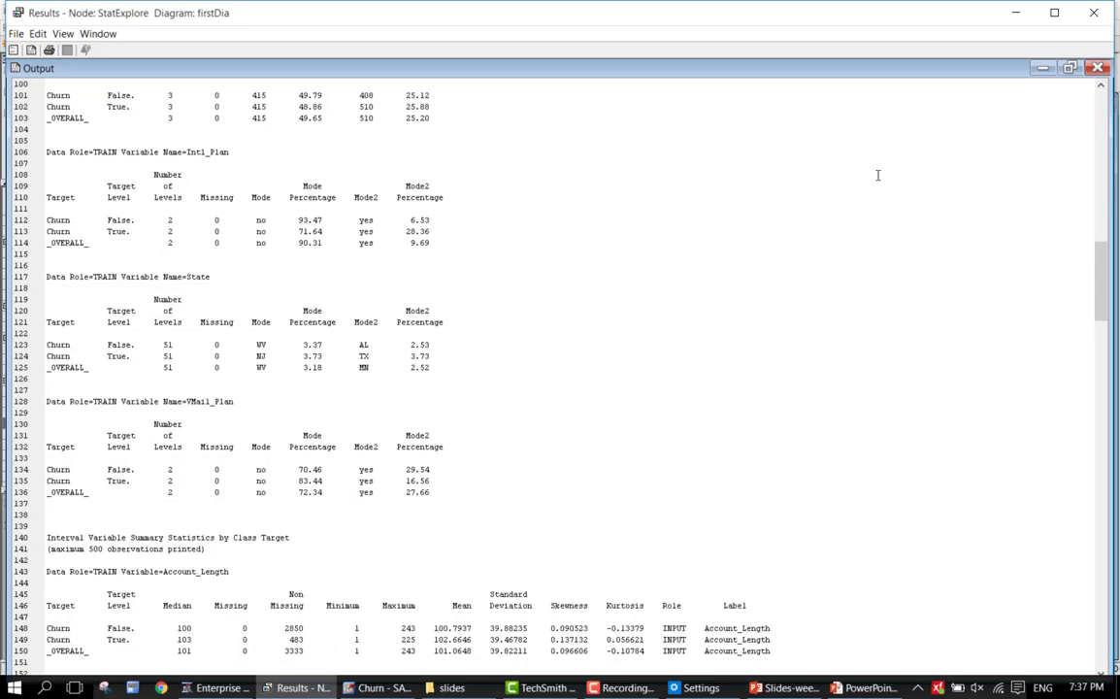
pyautogui.click(1015, 13)
pyautogui.hotkey('alt', 'Tab')
pyautogui.hotkey('alt', 'Tab')
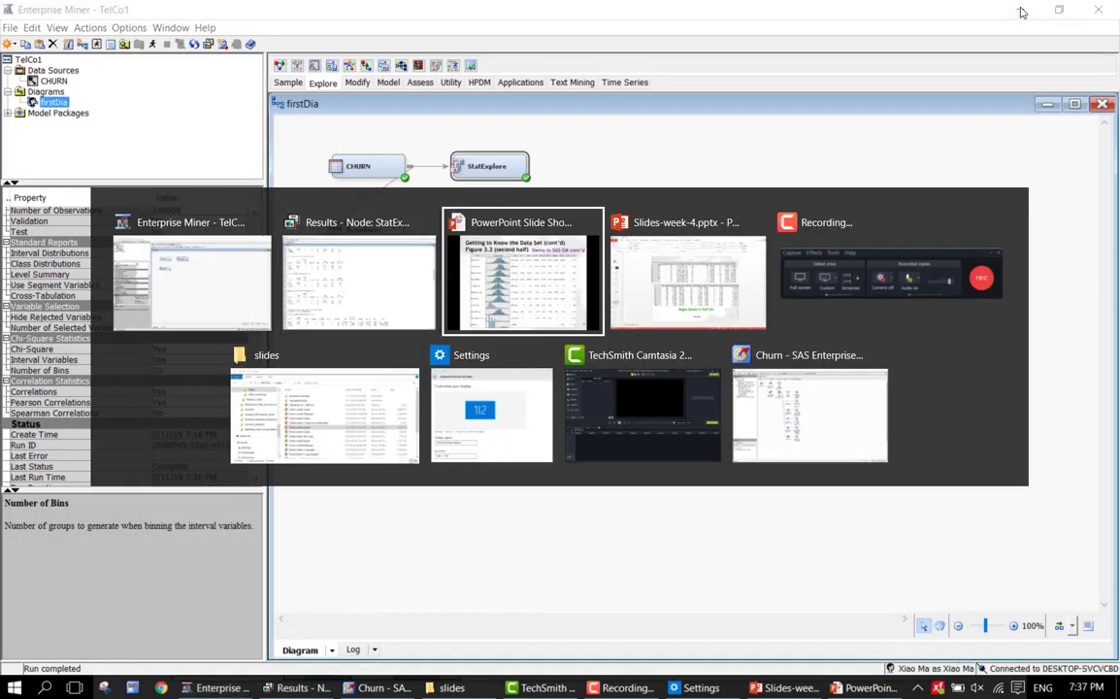
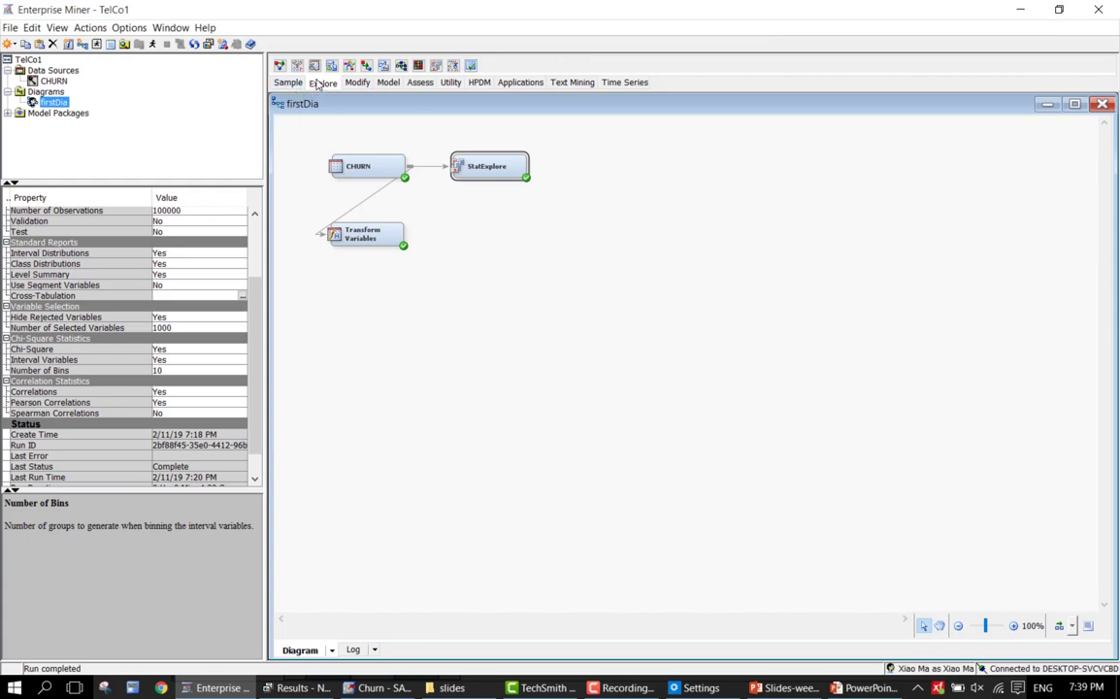
# Step: Add a MultiPlot node below Transform Variables in the diagram and connect Transform Variables to it
pyautogui.click(322, 84)
pyautogui.moveTo(385, 68); pyautogui.dragTo(327, 286)
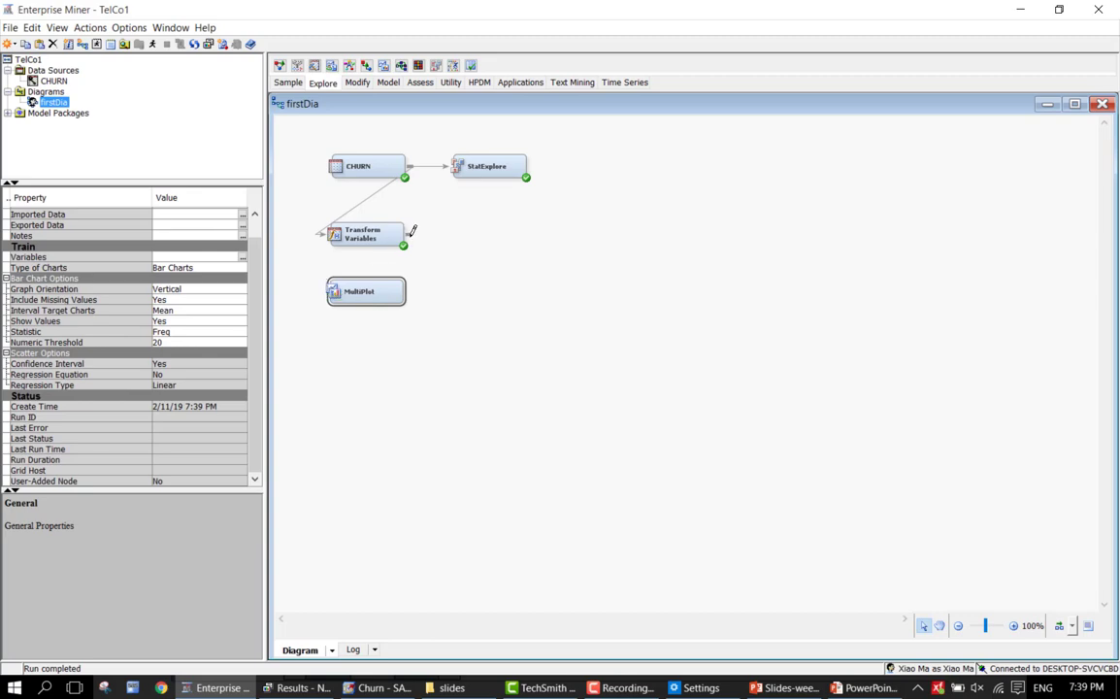
pyautogui.moveTo(409, 234); pyautogui.dragTo(351, 289)
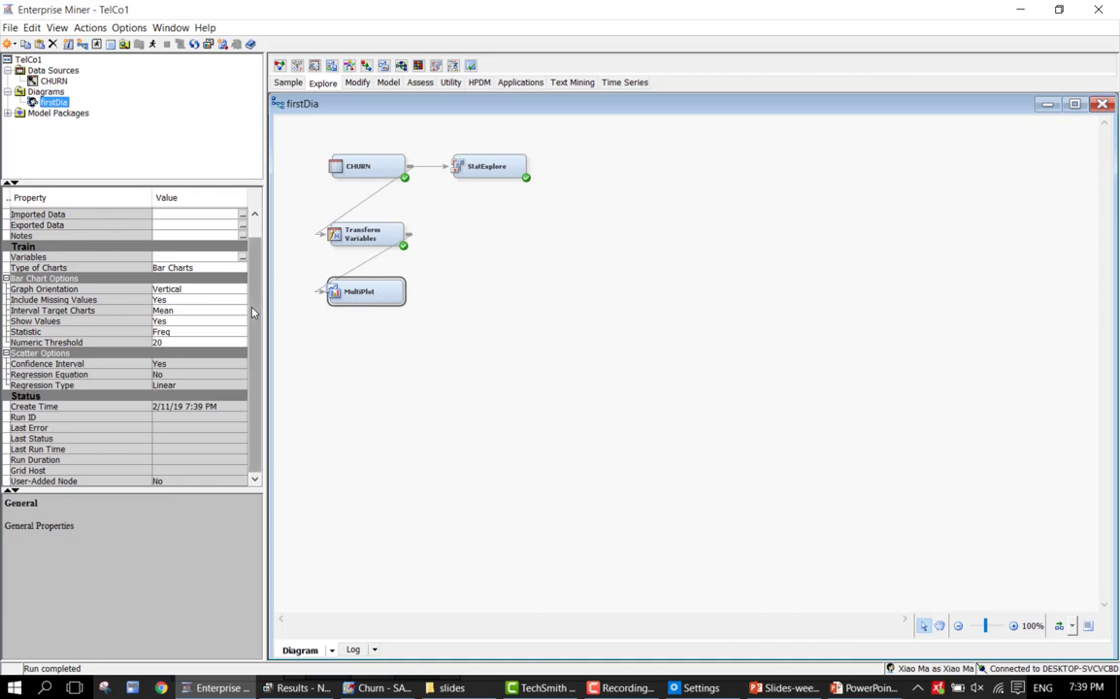
# Step: Set the MultiPlot node's chart type to Scatter Plots and its Regression Equation option to Yes, keeping the Linear regression type
pyautogui.scroll(2, 227, 237)
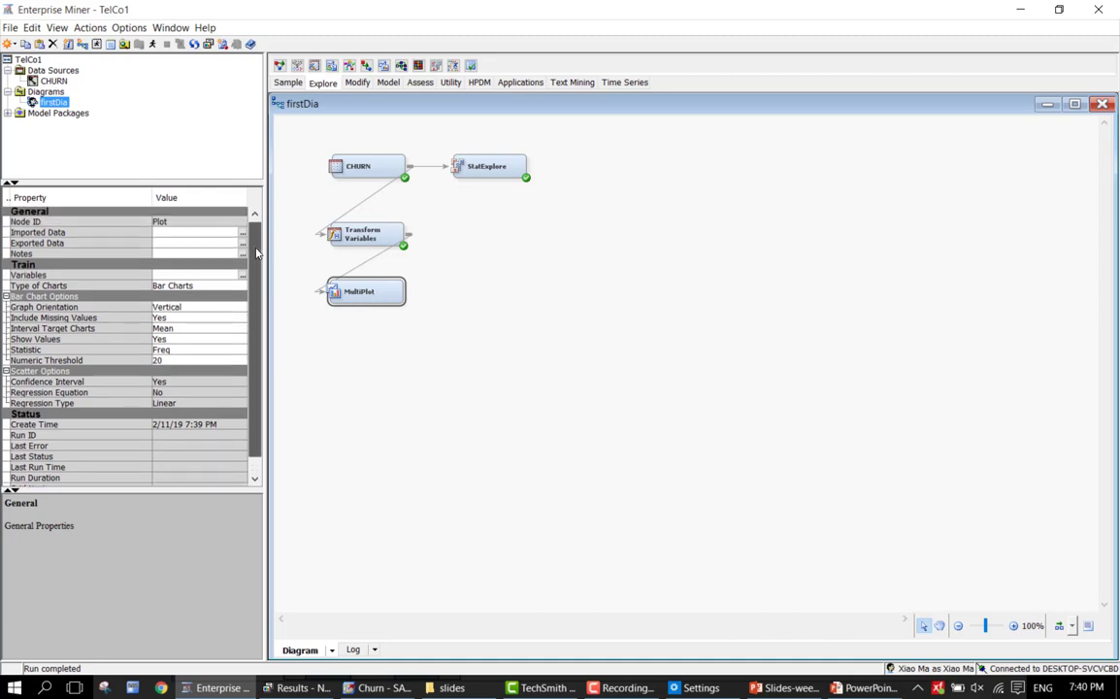
pyautogui.scroll(-2, 260, 299)
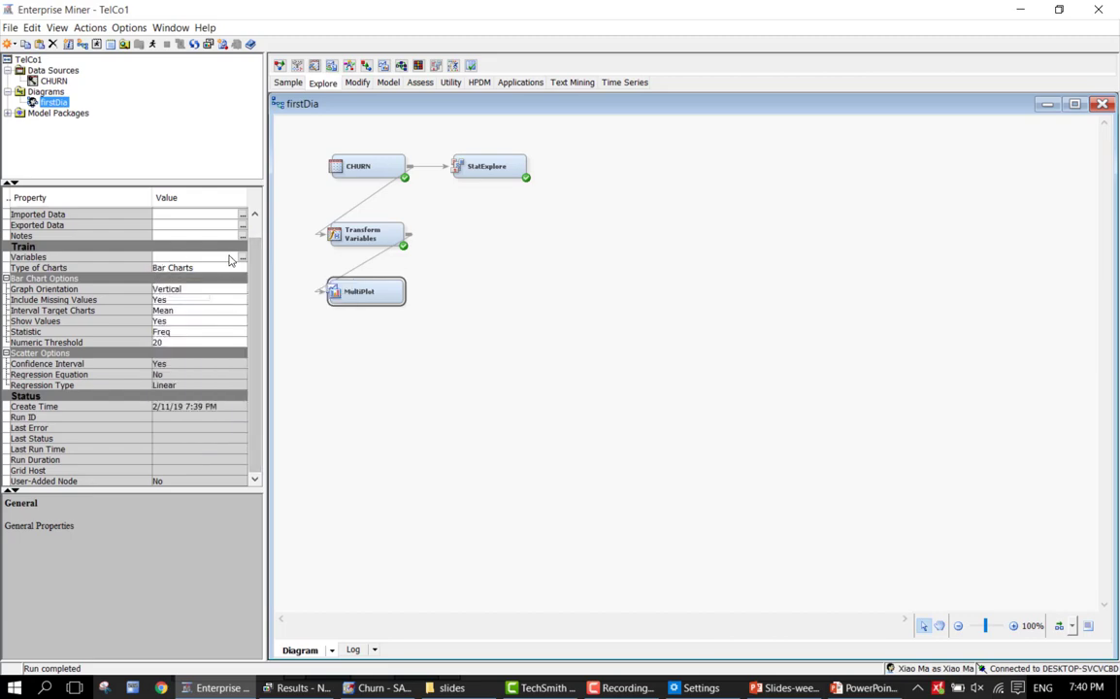
pyautogui.scroll(1, 254, 260)
pyautogui.scroll(-1, 233, 258)
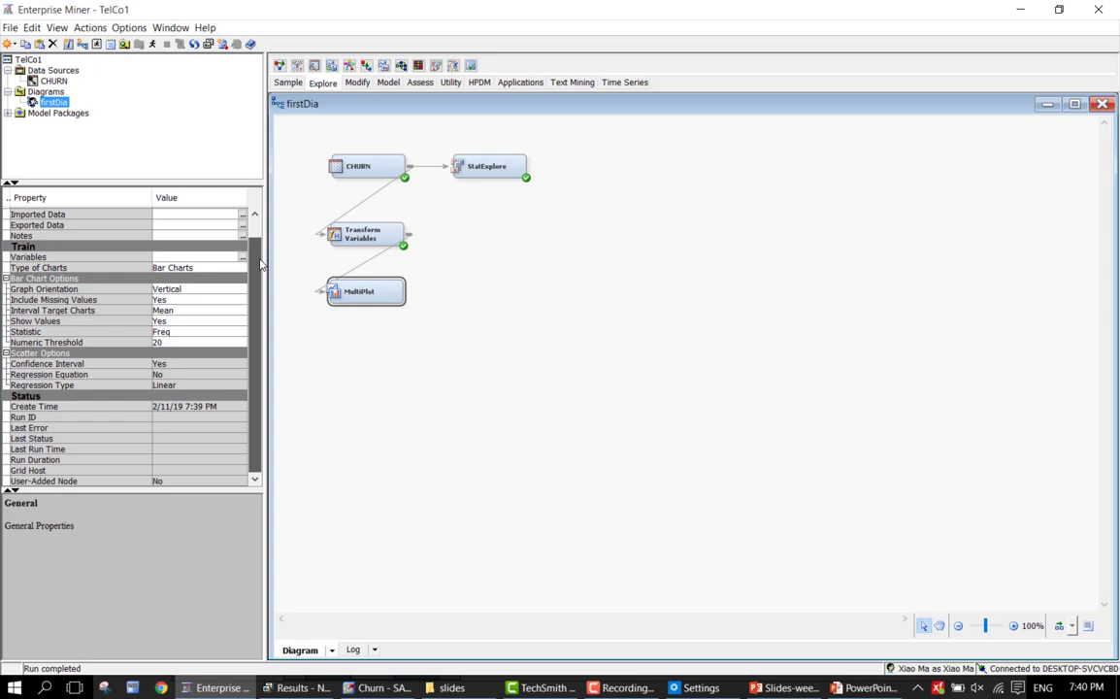
pyautogui.click(192, 269)
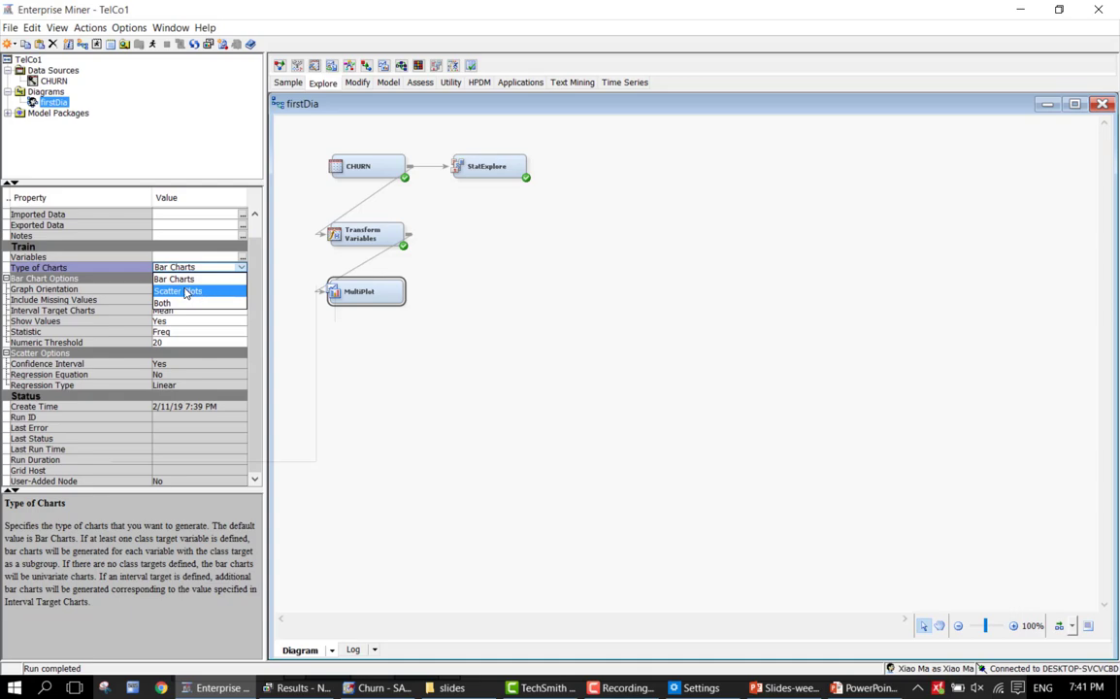
pyautogui.click(223, 292)
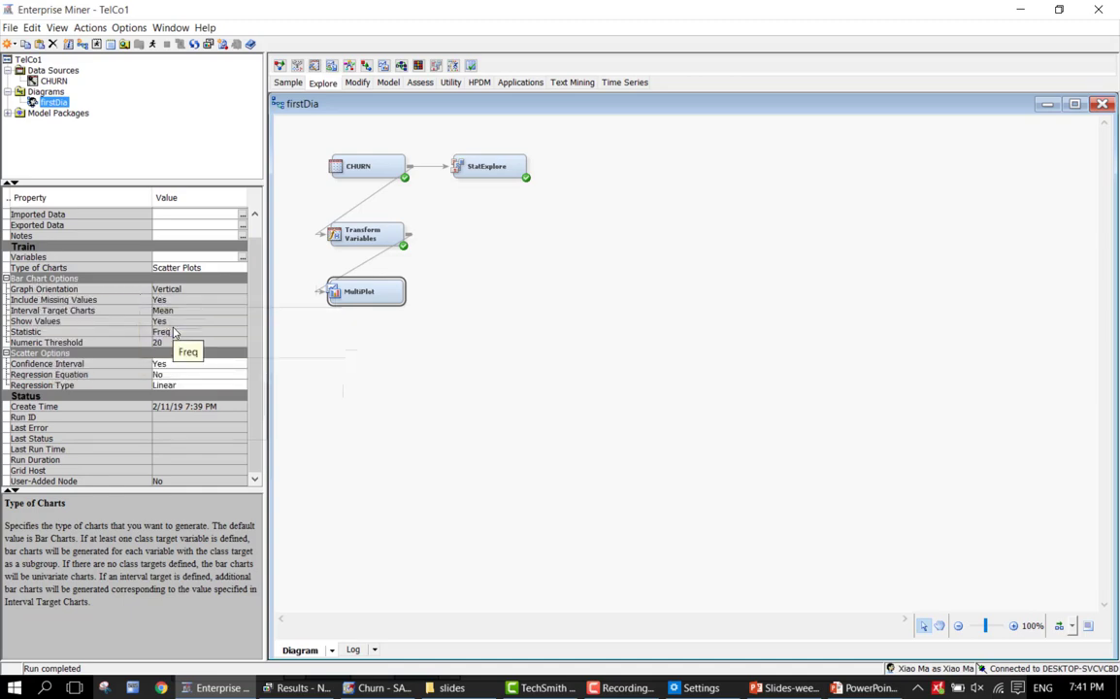
pyautogui.click(194, 374)
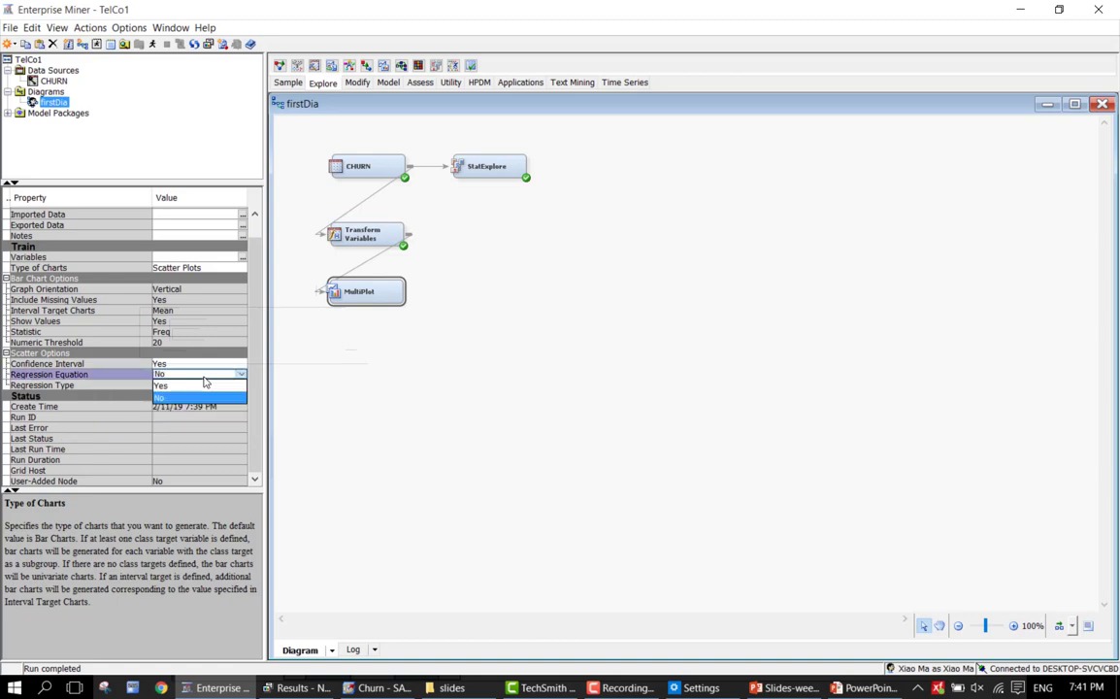
pyautogui.click(200, 386)
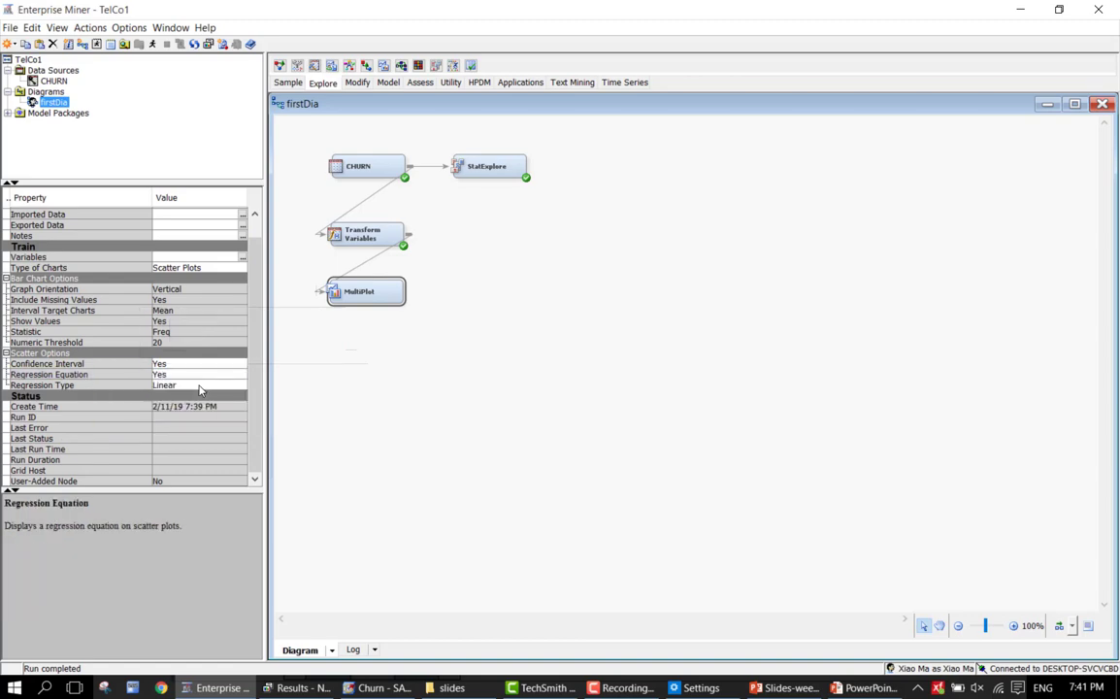
pyautogui.click(200, 388)
pyautogui.click(200, 390)
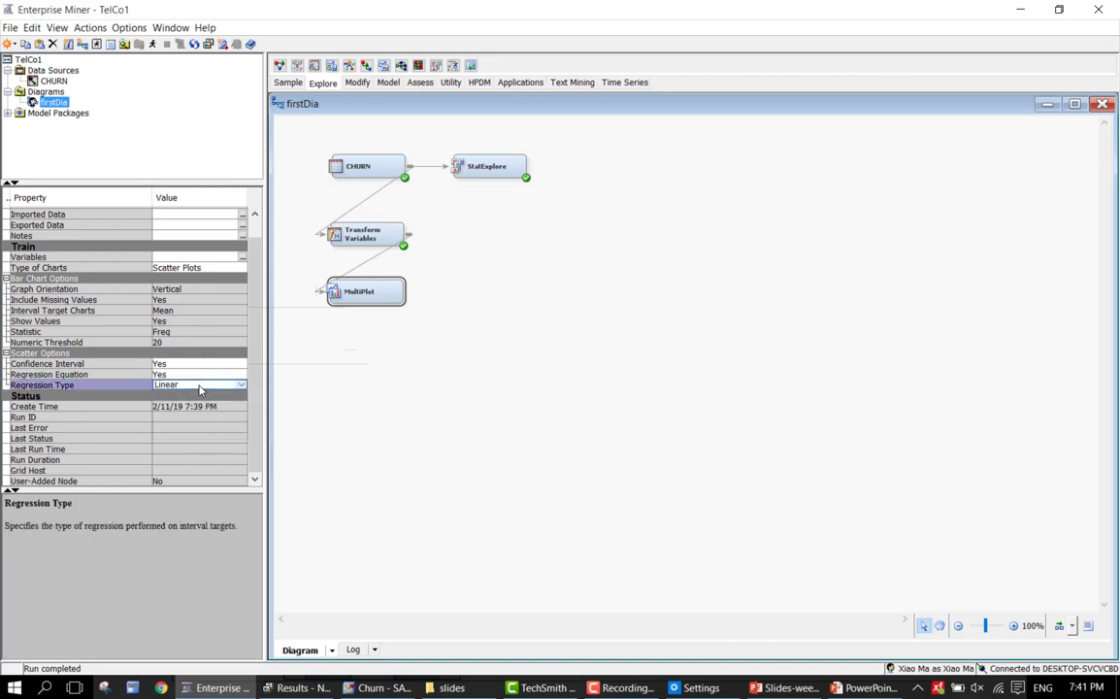
# Step: Run the MultiPlot node, allowing open results windows to close, and open its results
pyautogui.rightClick(367, 293)
pyautogui.click(392, 346)
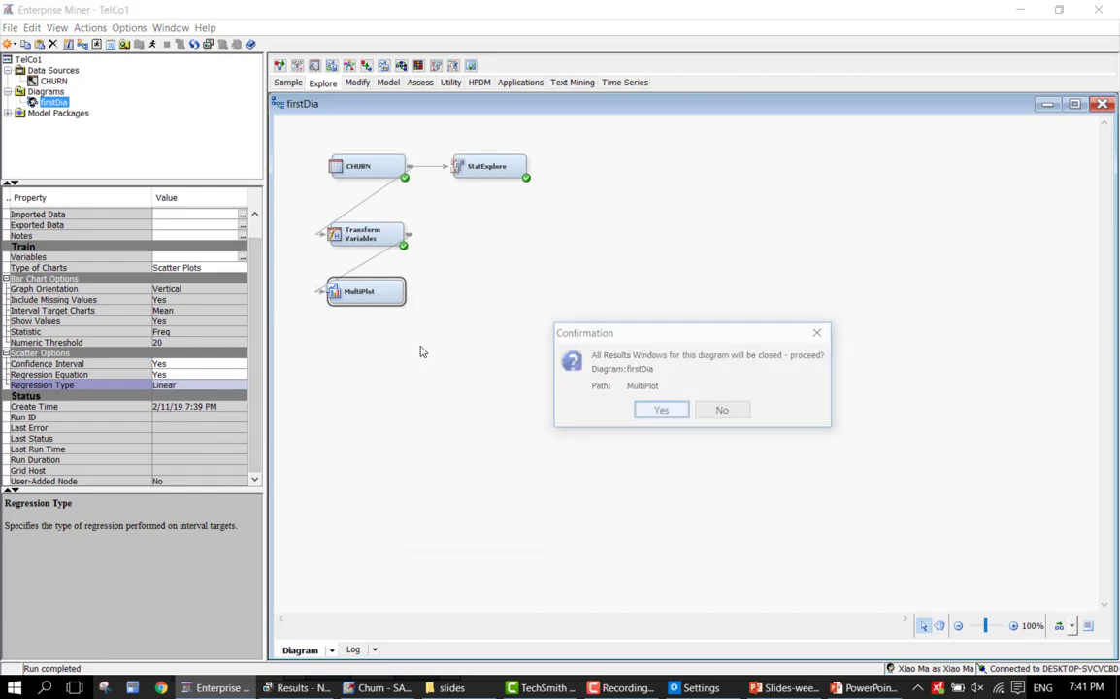
pyautogui.click(662, 412)
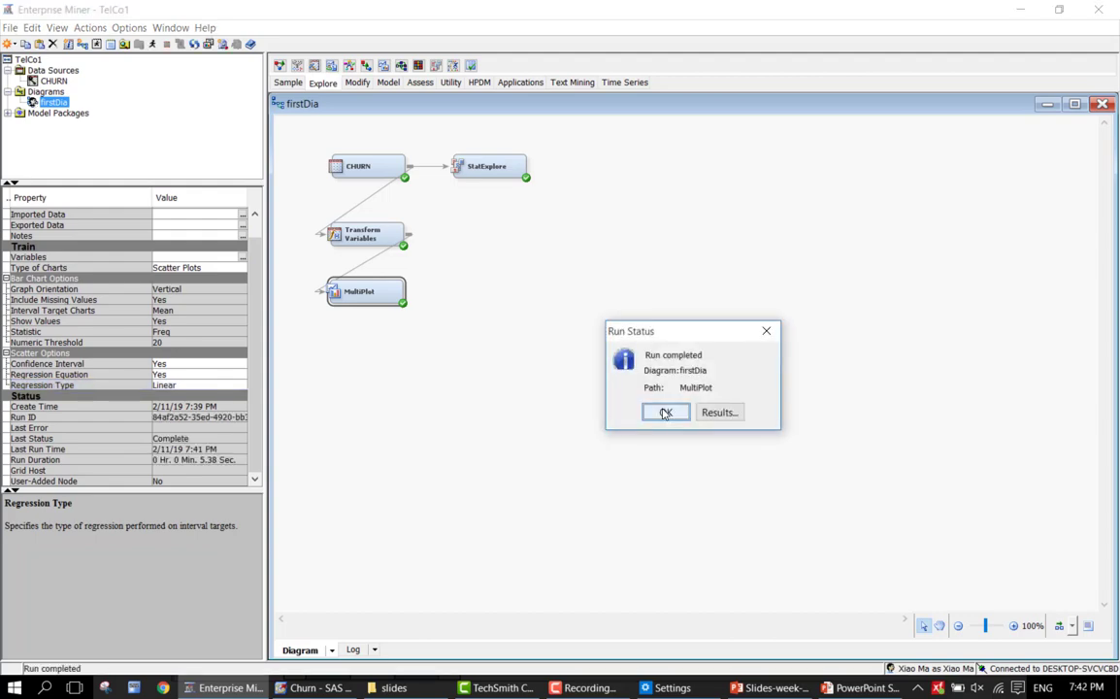
pyautogui.click(726, 420)
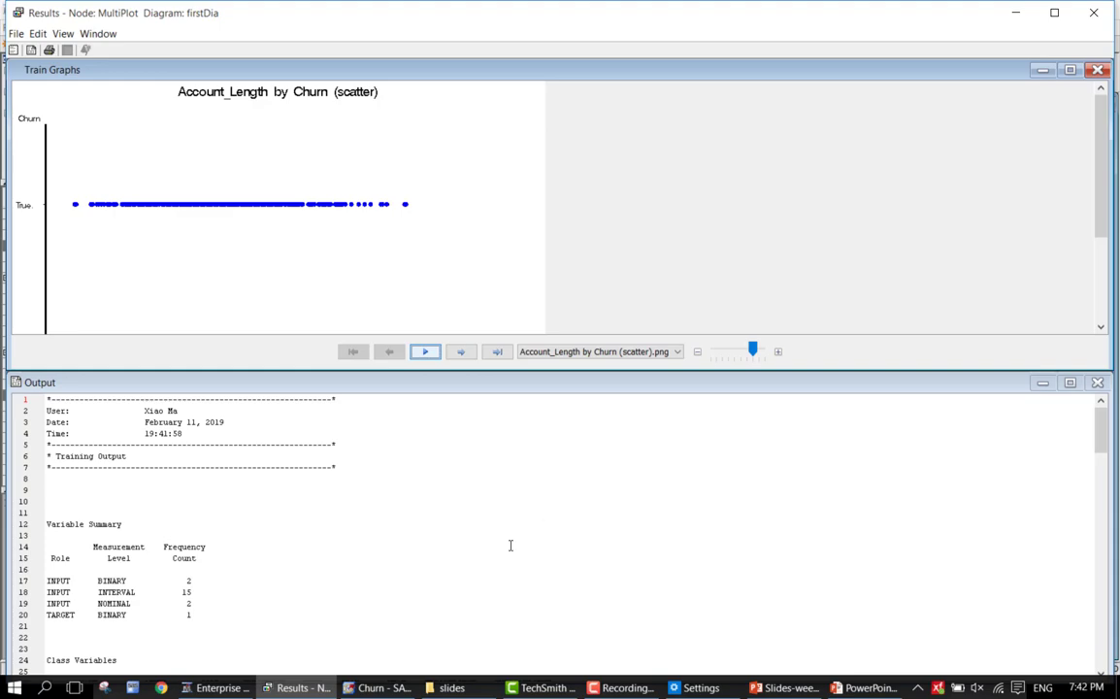
# Step: Examine the class variable and interval variable tables in the MultiPlot training output
pyautogui.scroll(-7, 505, 548)
pyautogui.scroll(3, 493, 557)
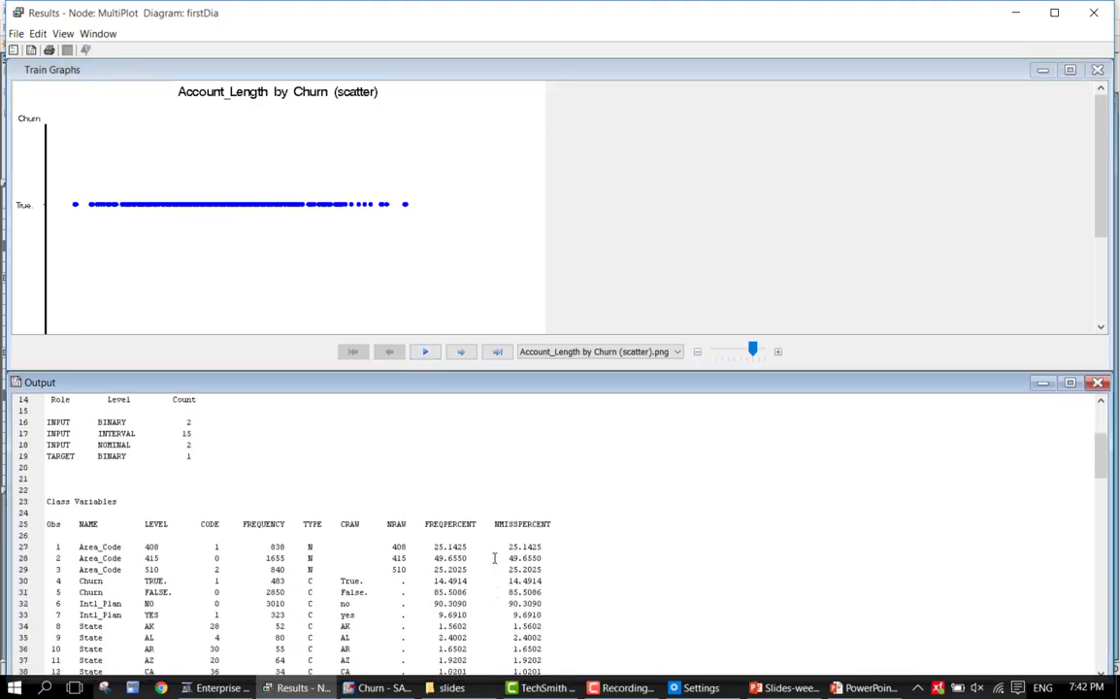
pyautogui.click(593, 573)
pyautogui.scroll(-5, 594, 574)
pyautogui.scroll(2, 593, 573)
pyautogui.scroll(1, 594, 573)
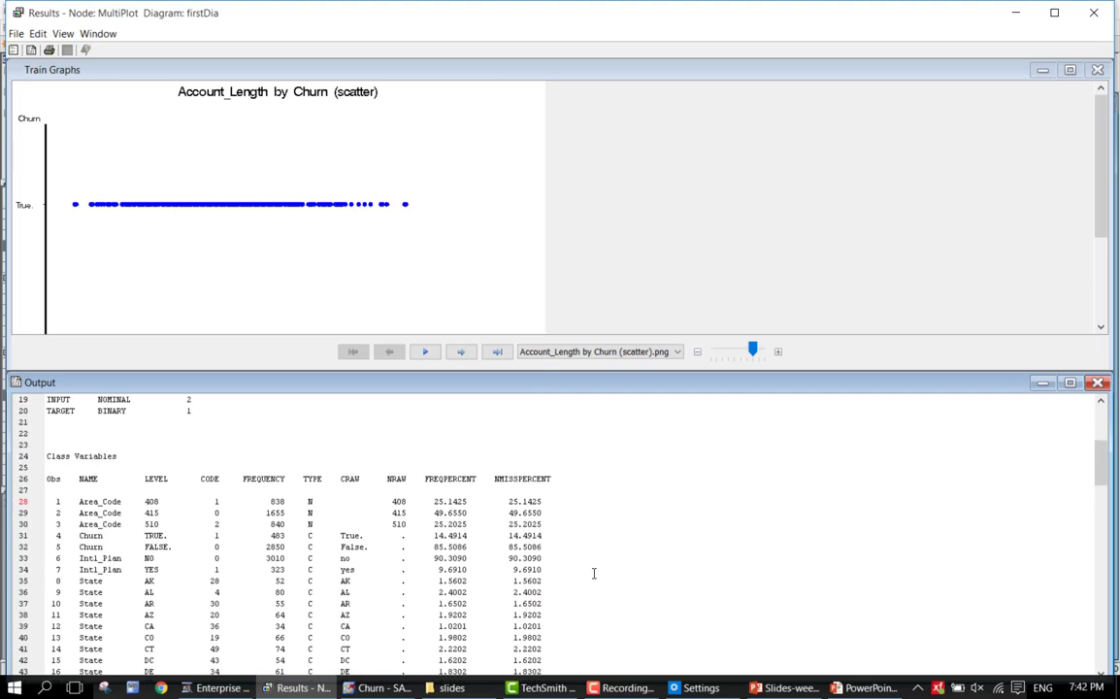
pyautogui.scroll(-18, 594, 573)
pyautogui.scroll(-5, 595, 573)
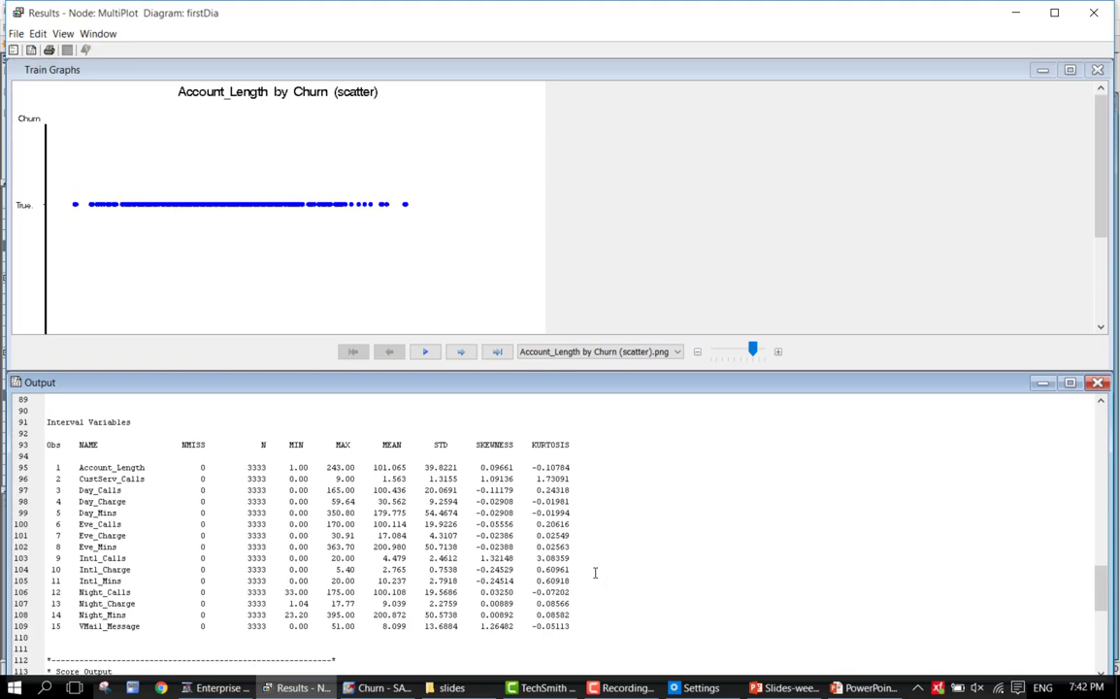
pyautogui.scroll(20, 595, 573)
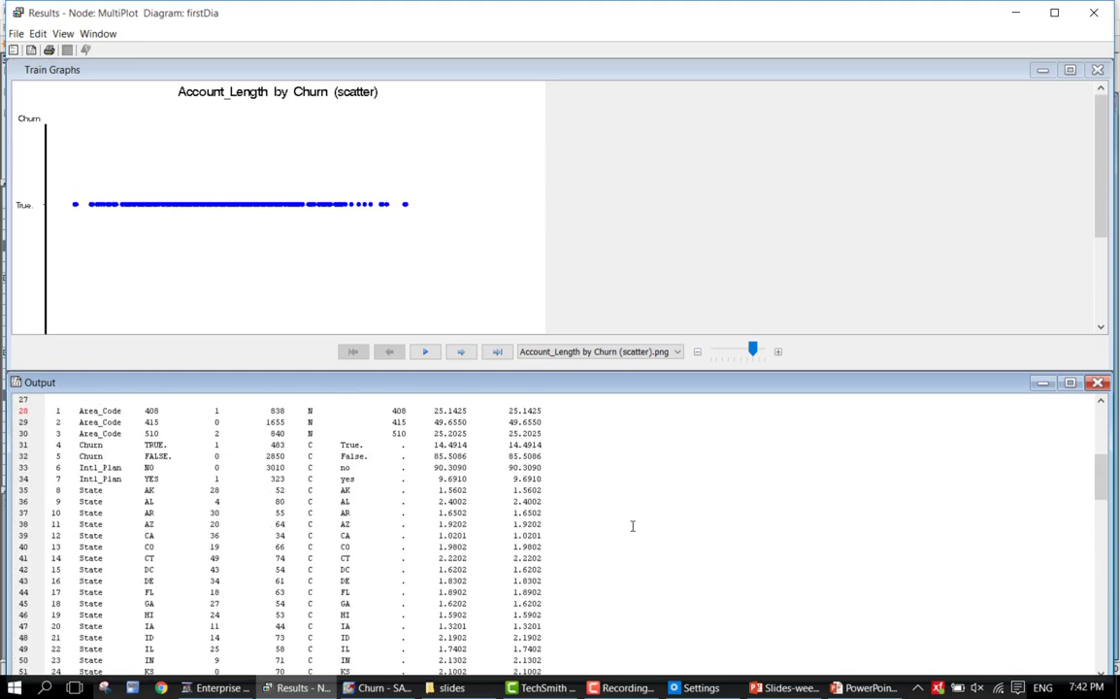
# Step: Maximize the Train Graphs, browse the Churn scatter plots from Account_Length through Day_Charge, and close the results
pyautogui.click(1068, 70)
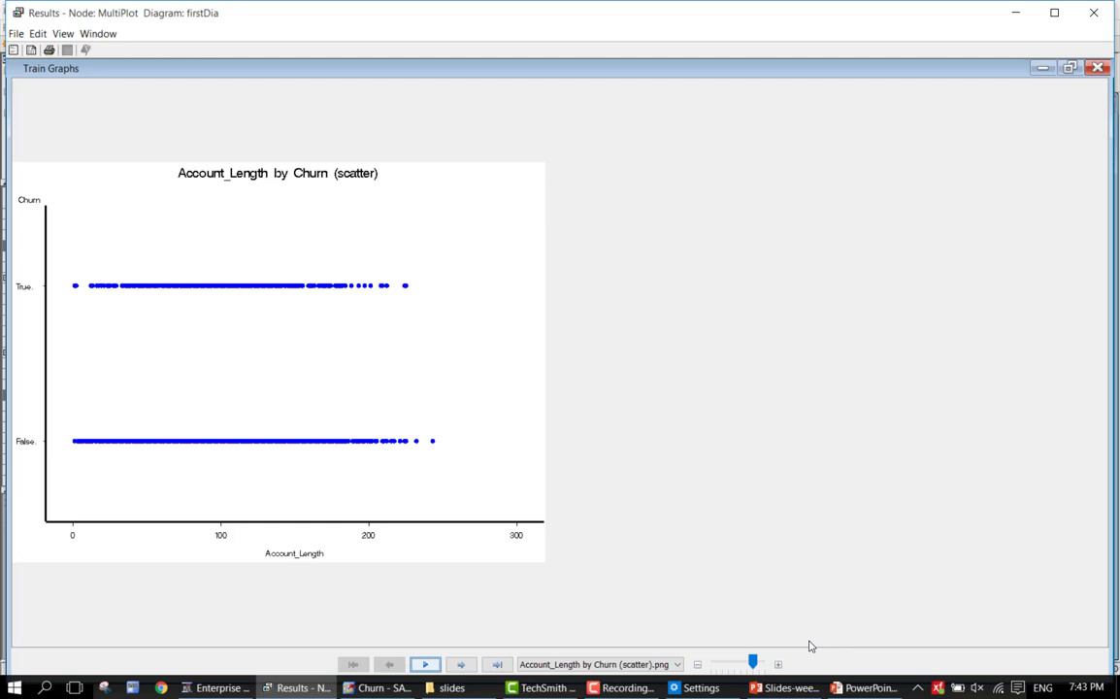
pyautogui.click(461, 664)
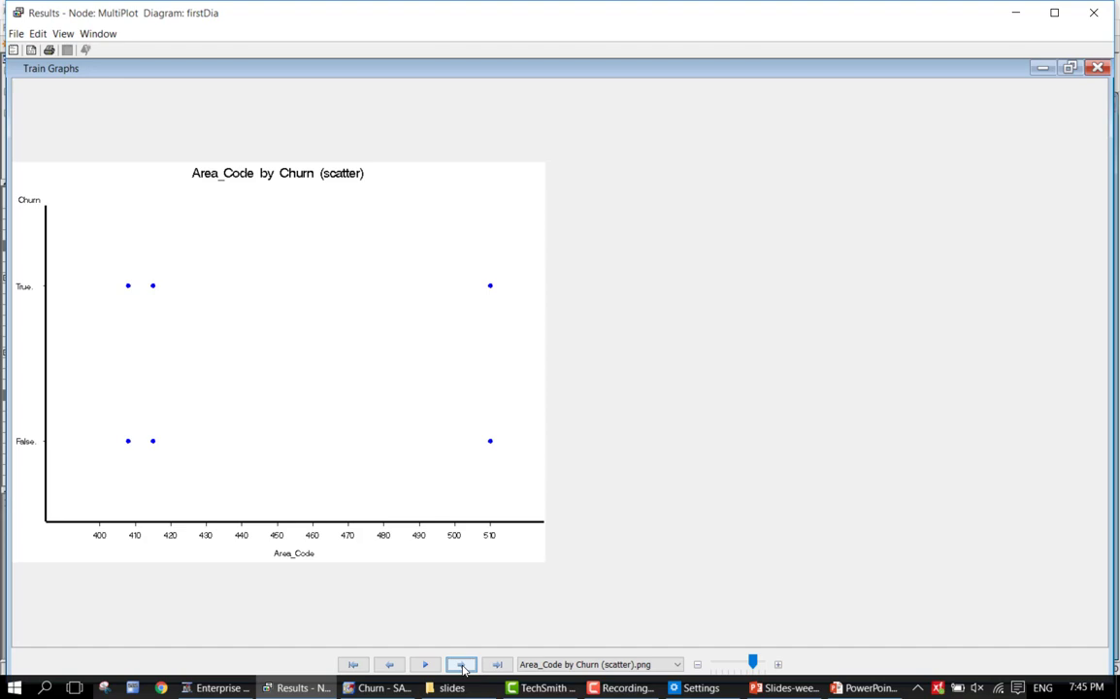
pyautogui.click(462, 665)
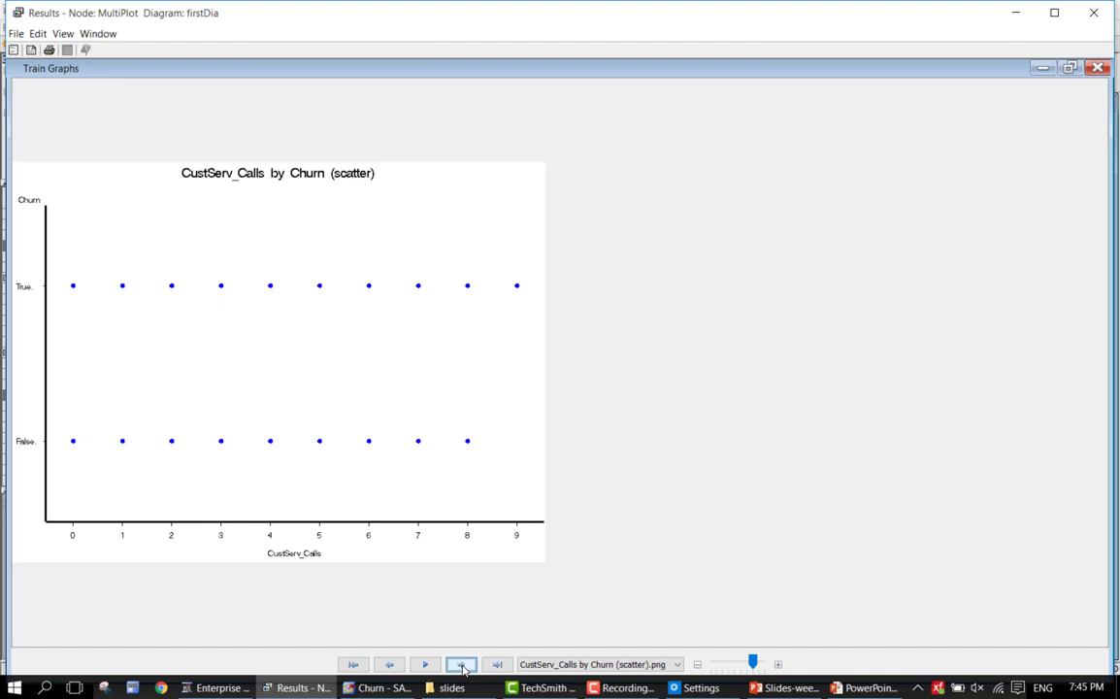
pyautogui.click(462, 664)
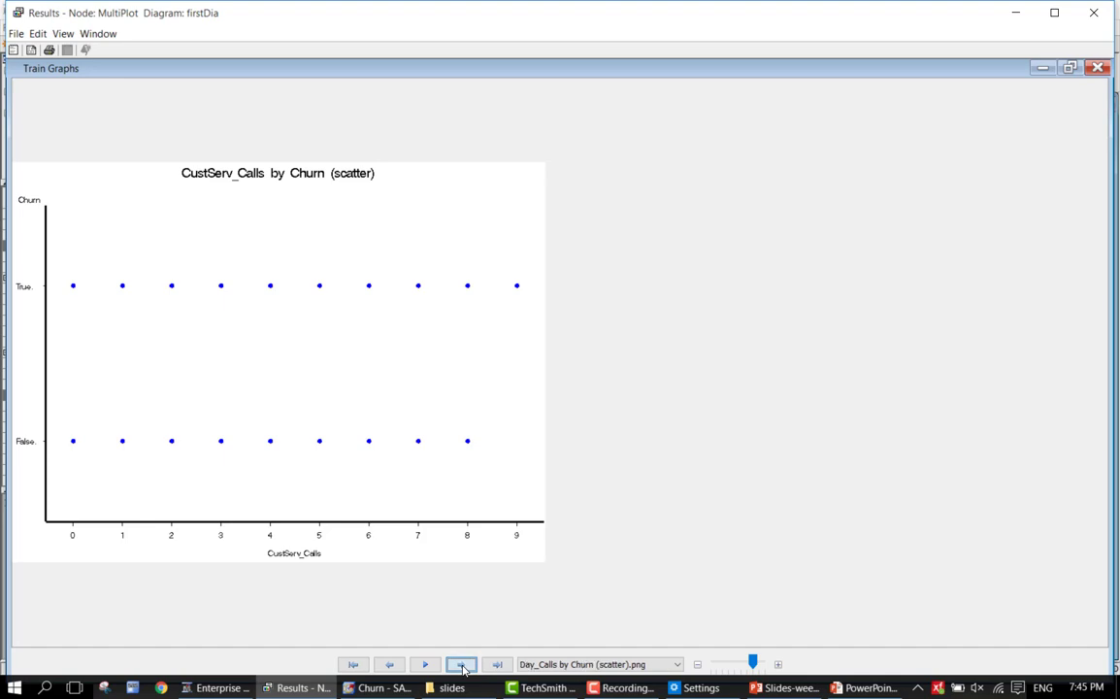
pyautogui.click(462, 664)
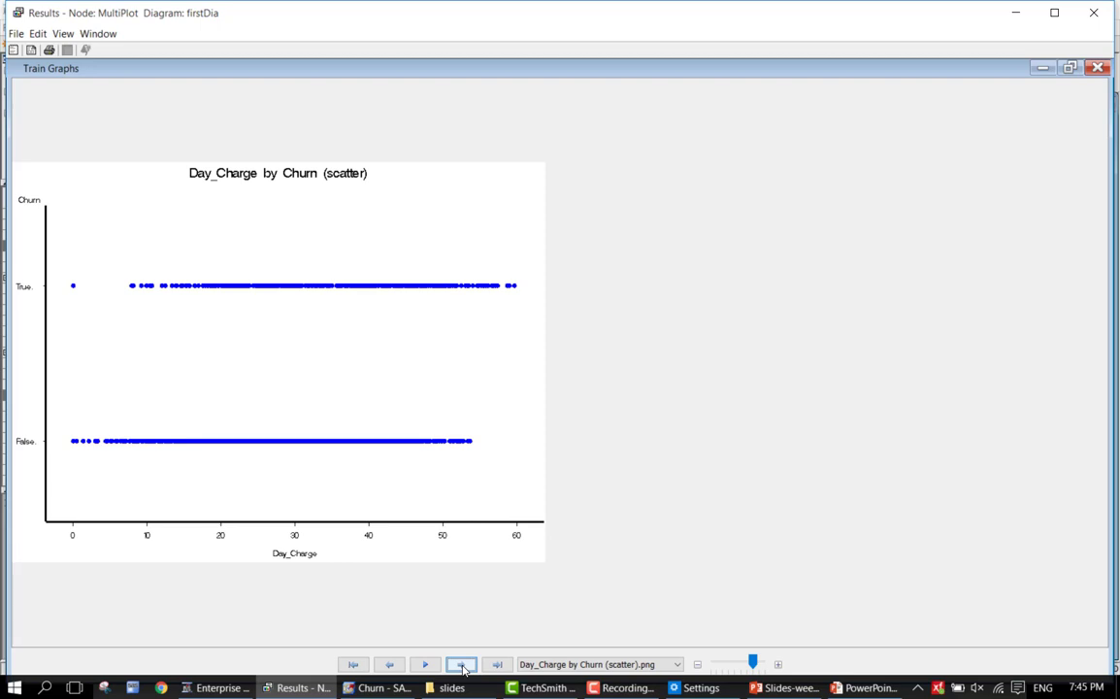
pyautogui.click(1093, 13)
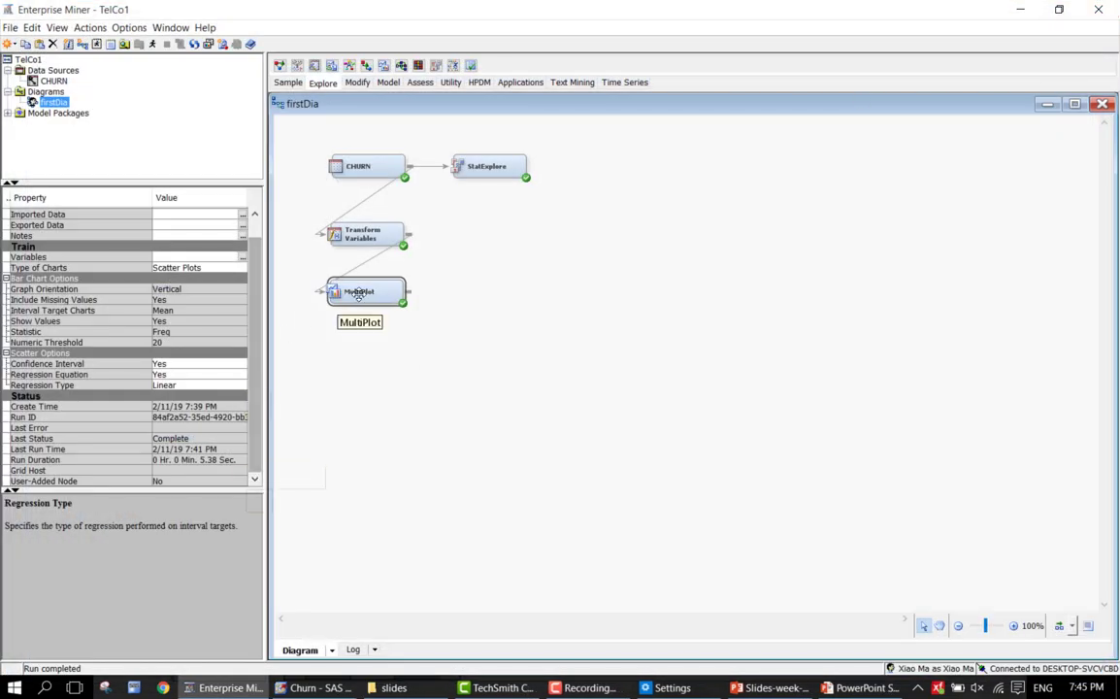
# Step: Configure the MultiPlot node to produce Bar Charts with a Numeric Threshold of 15 and a Horizontal graph orientation
pyautogui.click(232, 267)
pyautogui.click(234, 283)
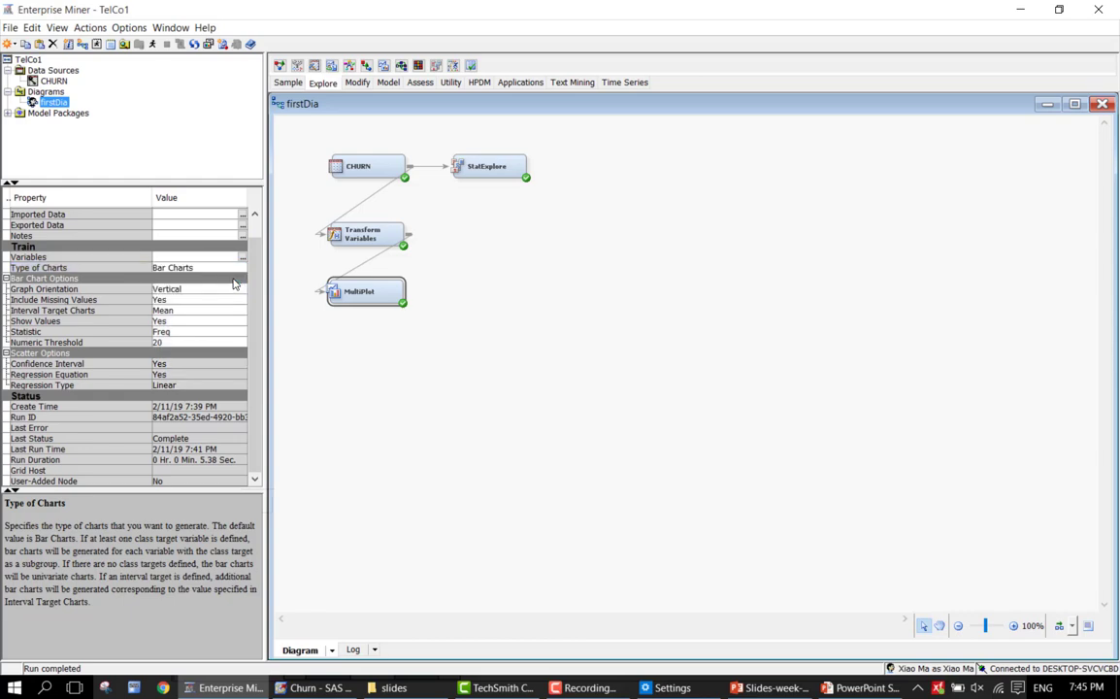
pyautogui.click(244, 269)
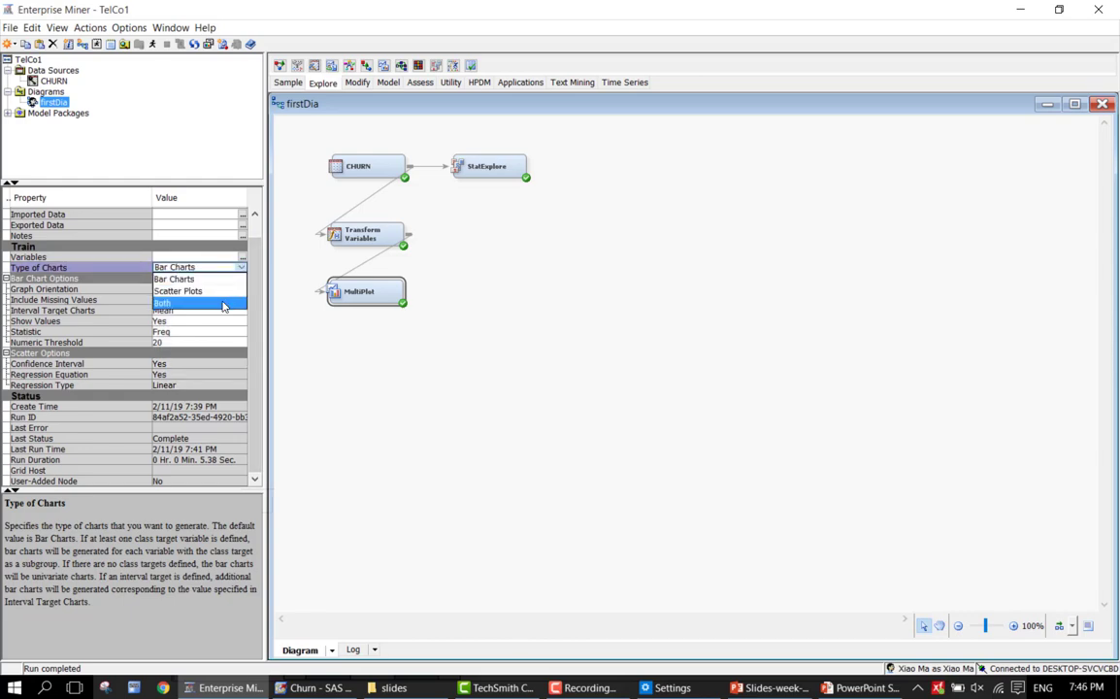
pyautogui.click(213, 279)
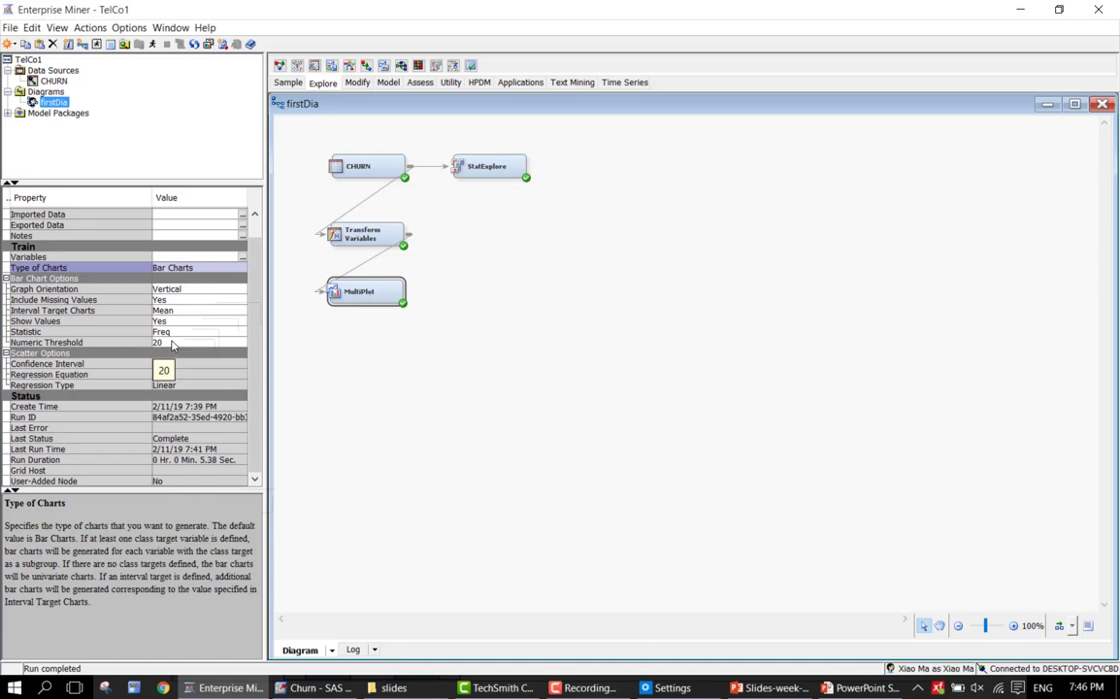
pyautogui.click(131, 343)
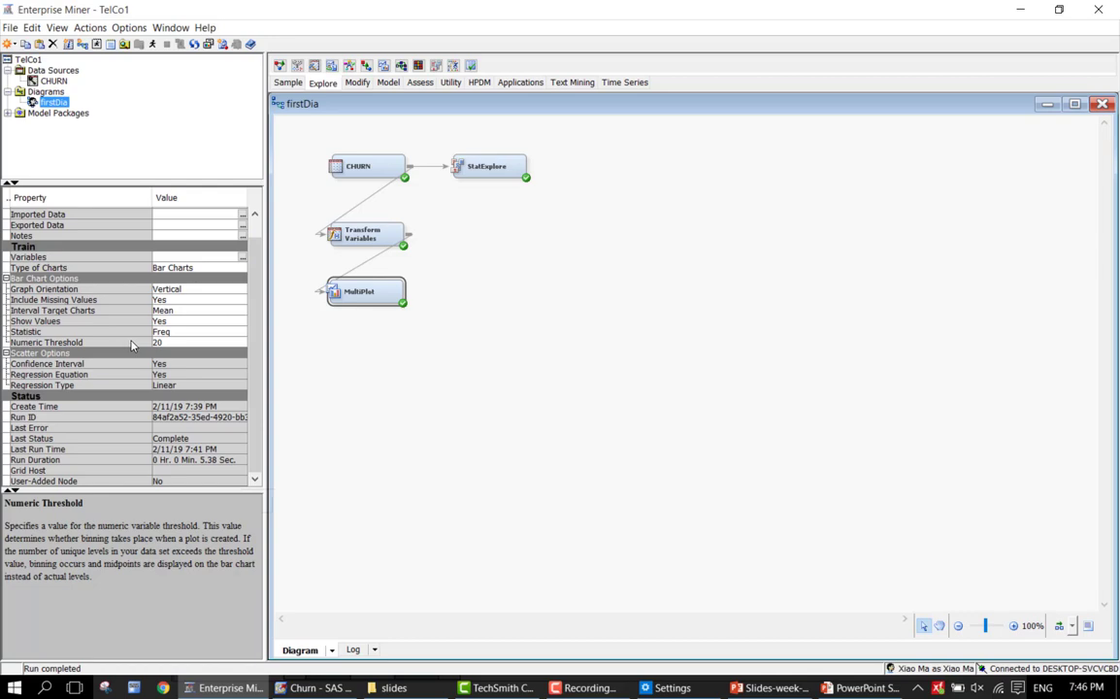
pyautogui.click(185, 345)
pyautogui.write('15')
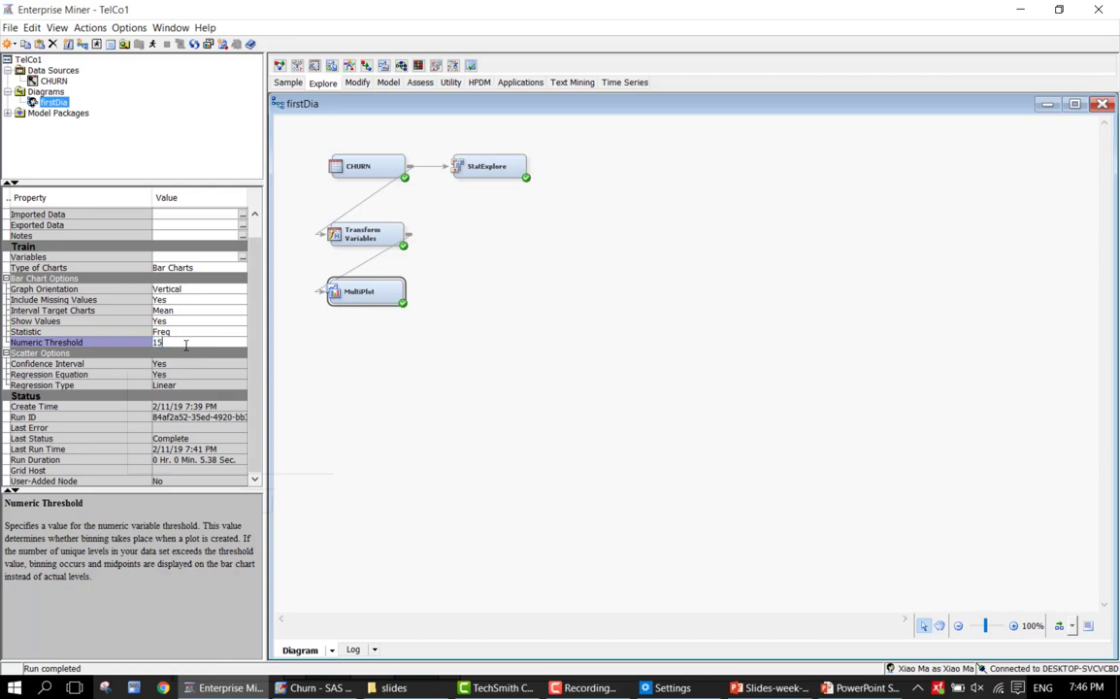
pyautogui.press('Return')
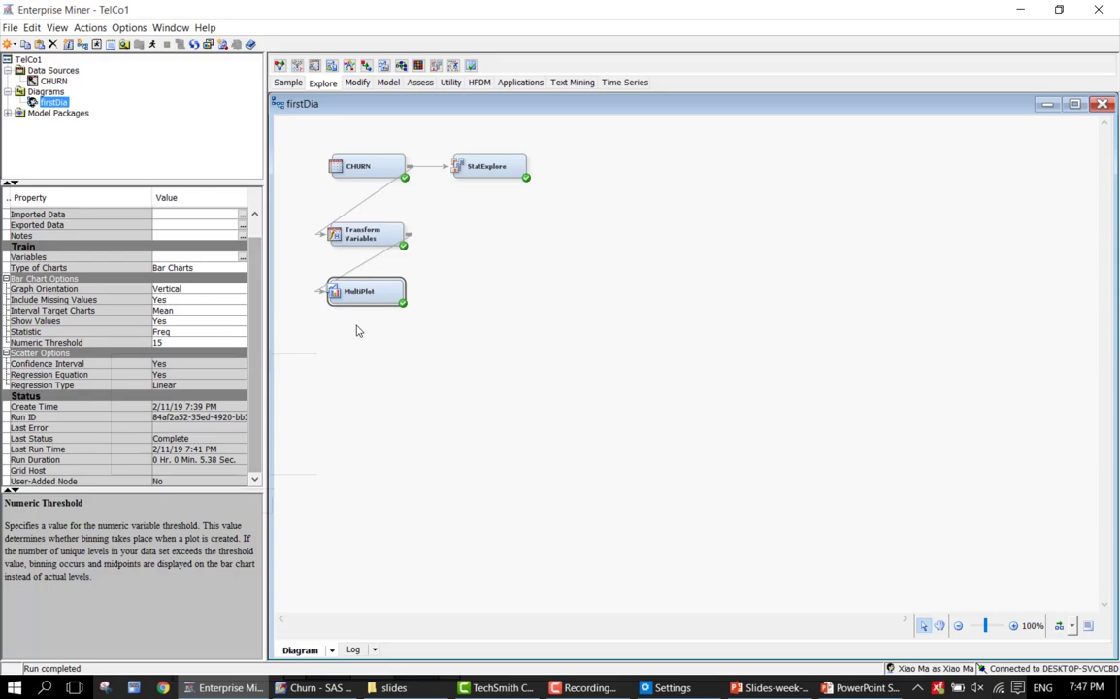
pyautogui.click(222, 293)
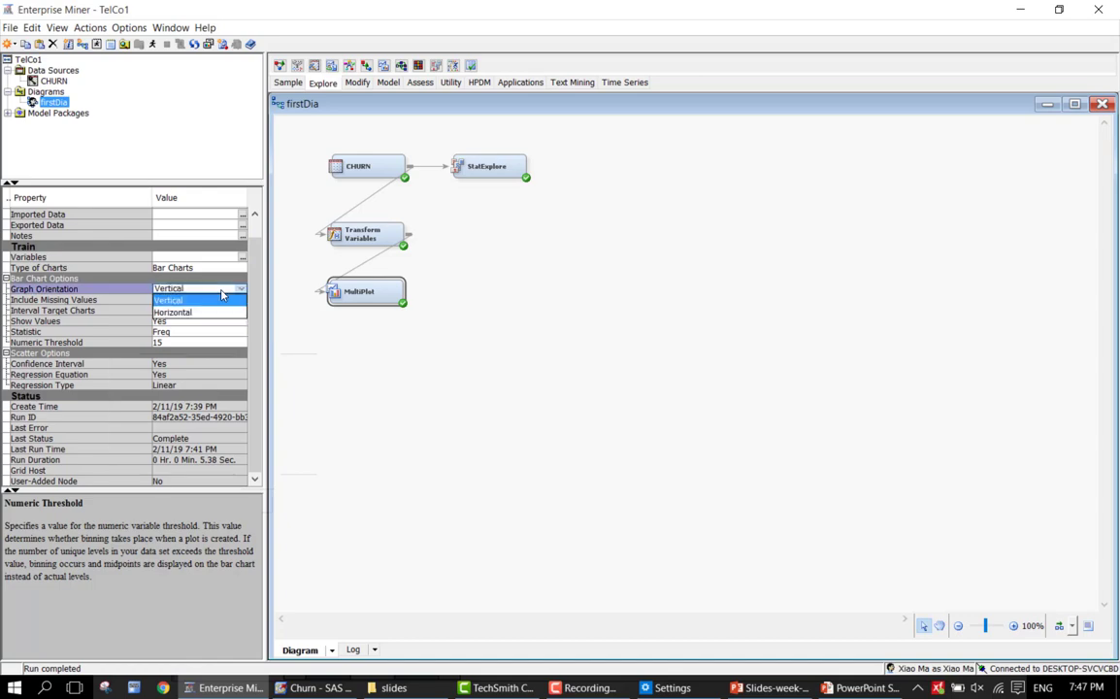
pyautogui.click(215, 315)
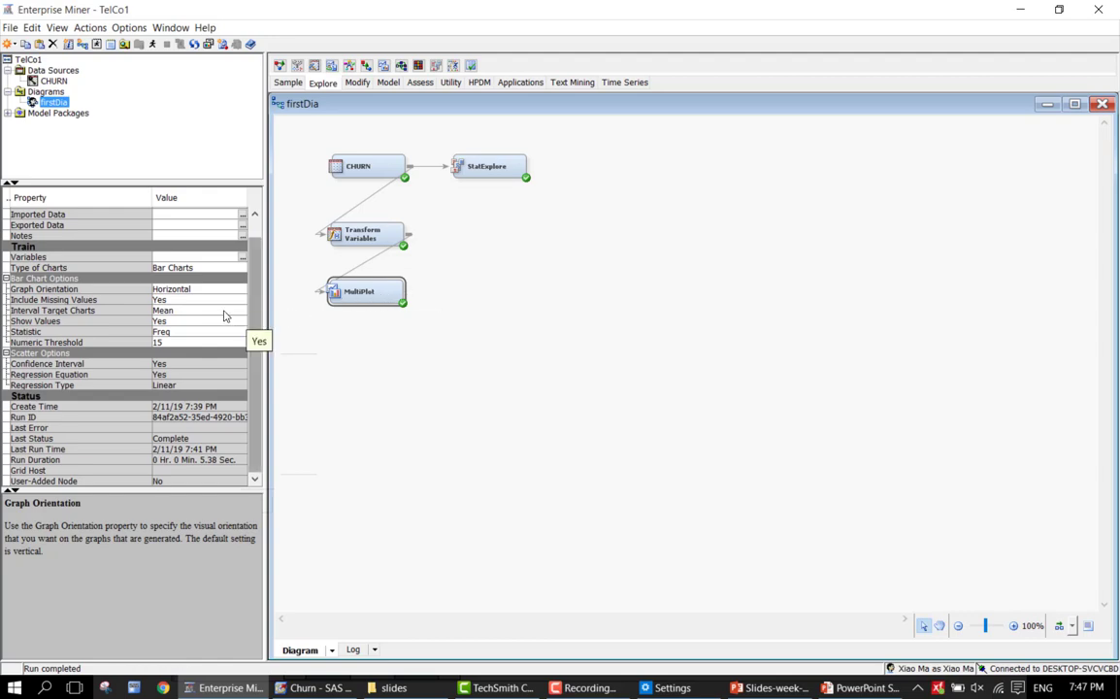
# Step: Rerun the MultiPlot path with the bar chart settings and open the new results
pyautogui.rightClick(349, 291)
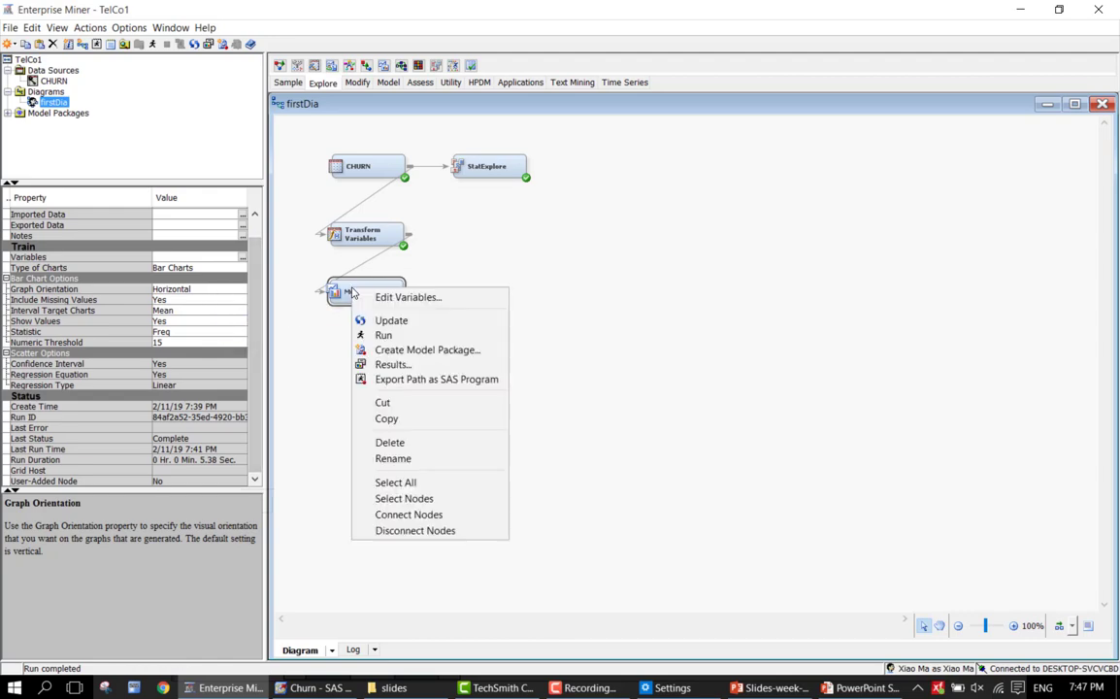
pyautogui.click(367, 336)
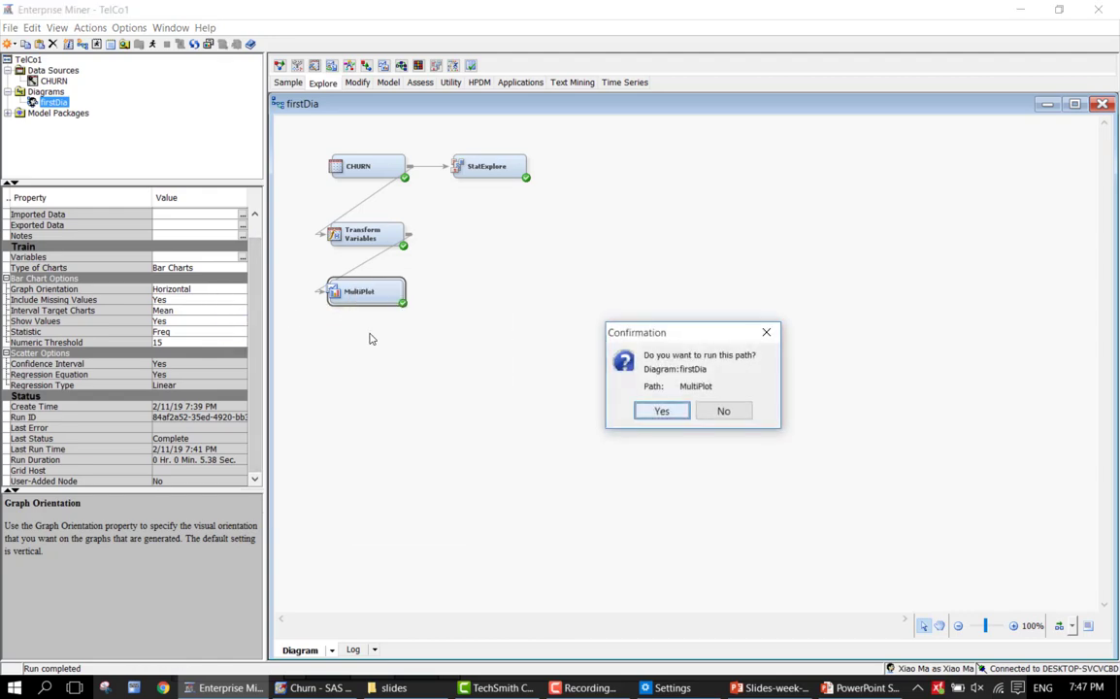
pyautogui.click(658, 409)
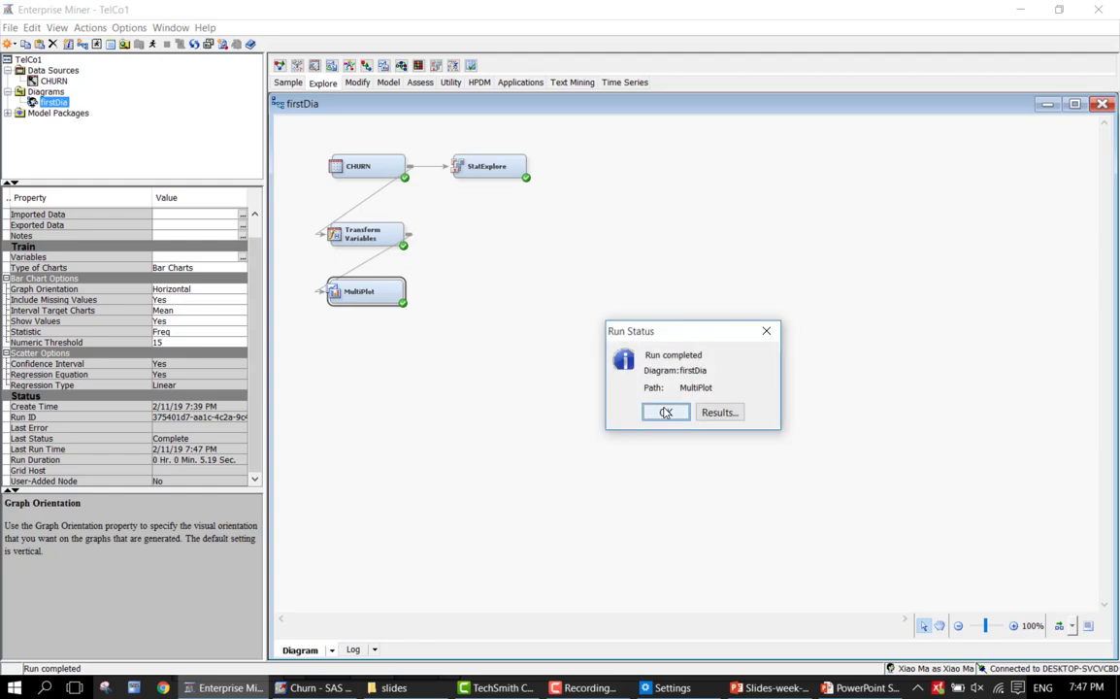
pyautogui.click(665, 412)
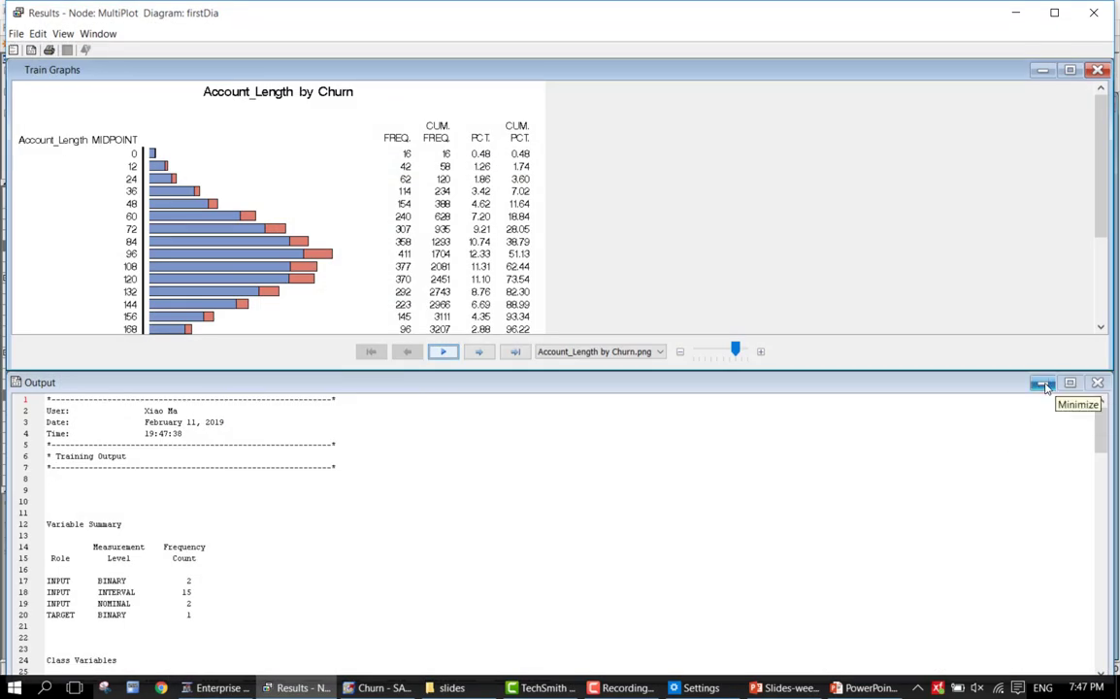
# Step: Maximize the Train Graphs to examine the Account_Length by Churn bar chart, and advance to Area_Code by Churn
pyautogui.click(1069, 71)
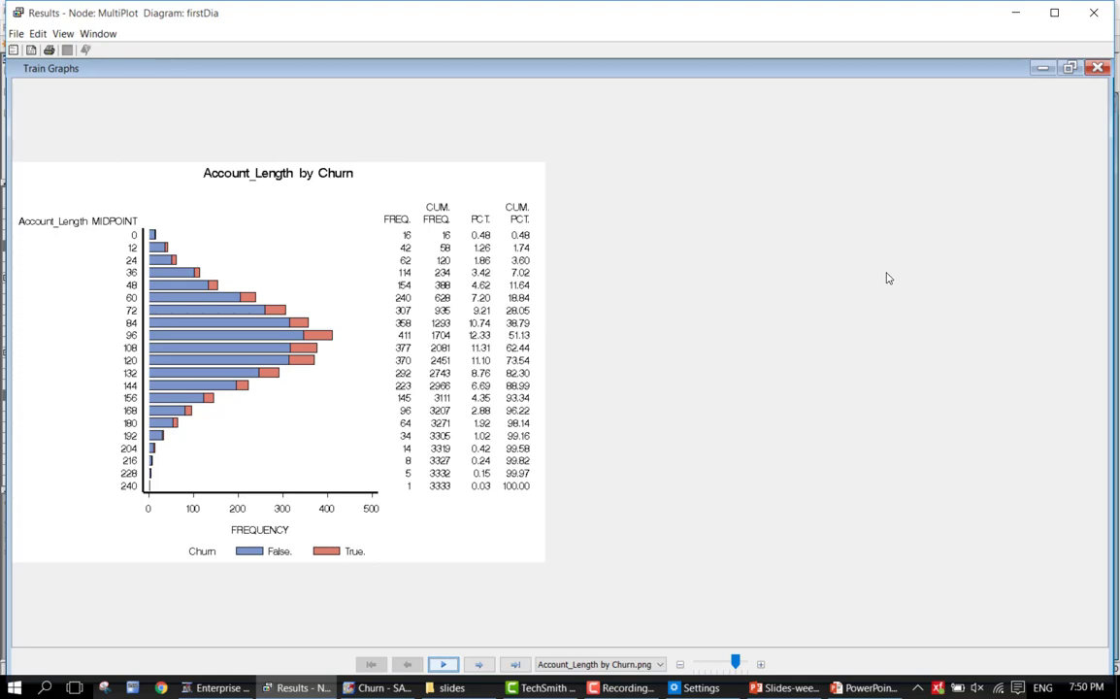
pyautogui.click(490, 663)
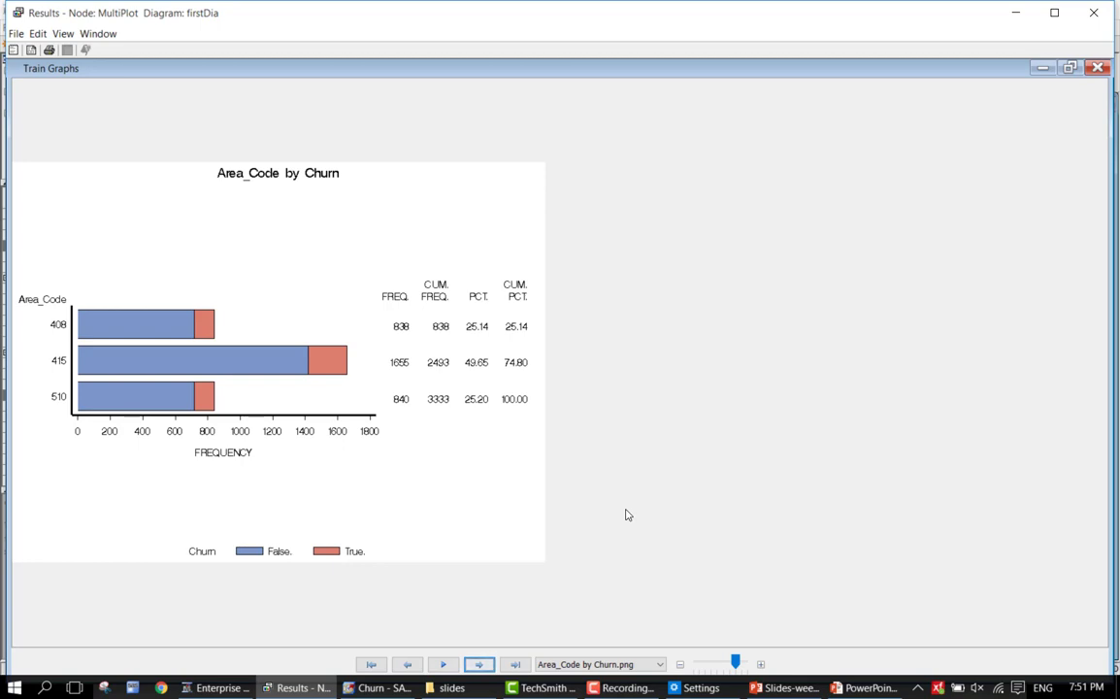
# Step: Advance to the CustServ_Calls by Churn bar chart and look through the list of available train graphs, keeping the current chart
pyautogui.click(478, 664)
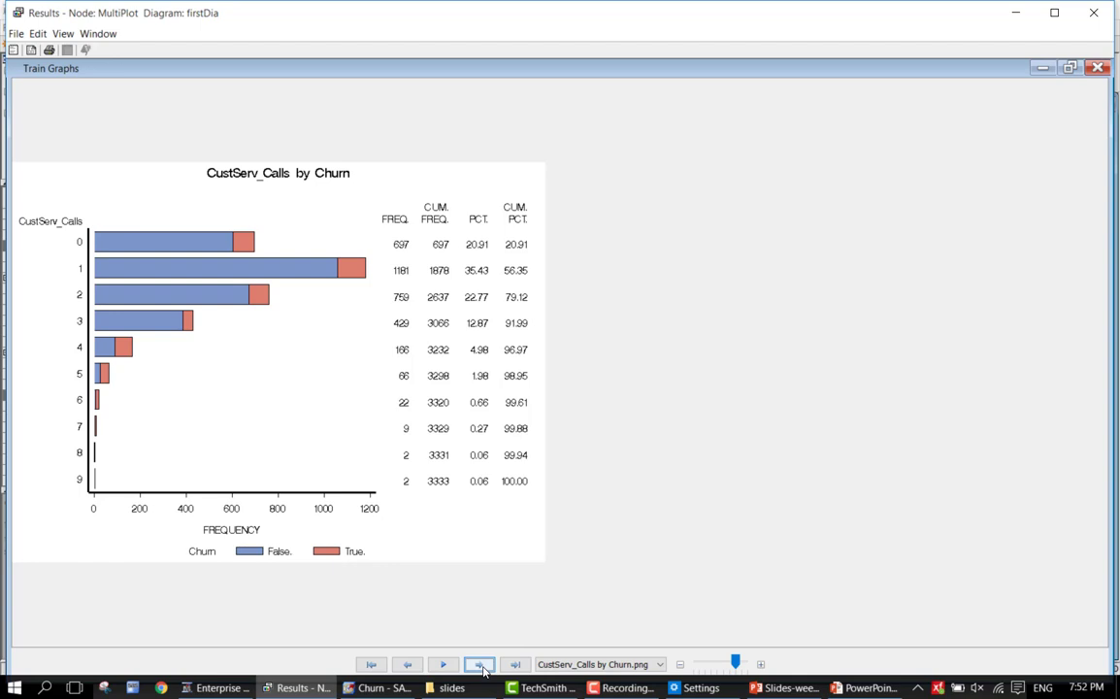
pyautogui.click(596, 663)
pyautogui.scroll(-3, 631, 606)
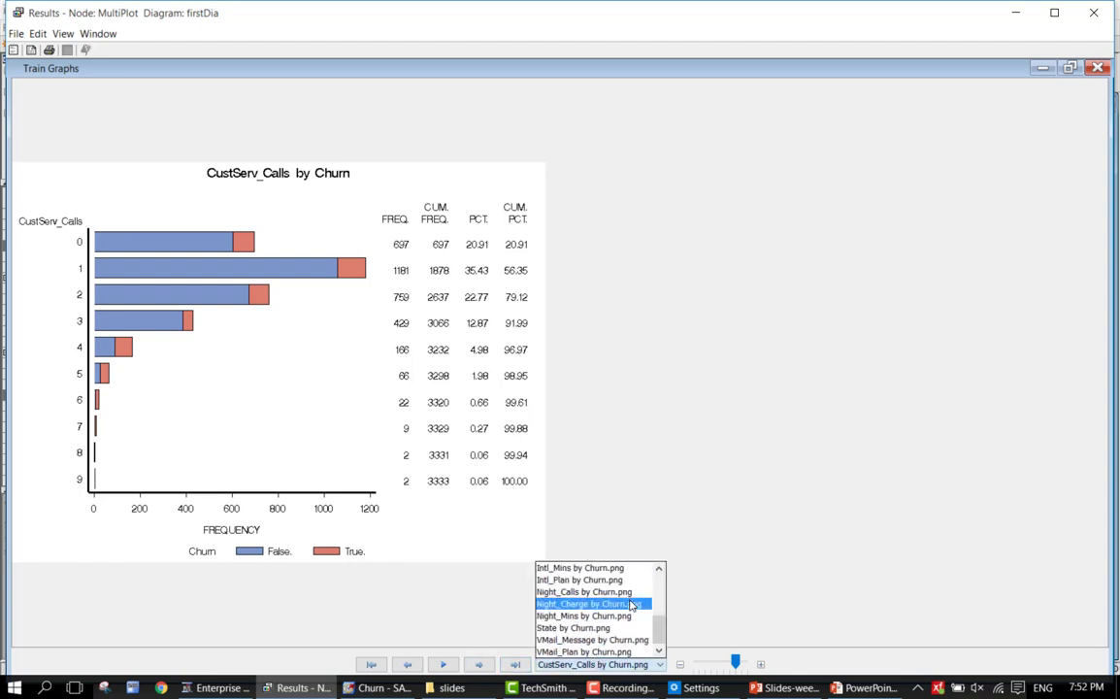
pyautogui.click(815, 467)
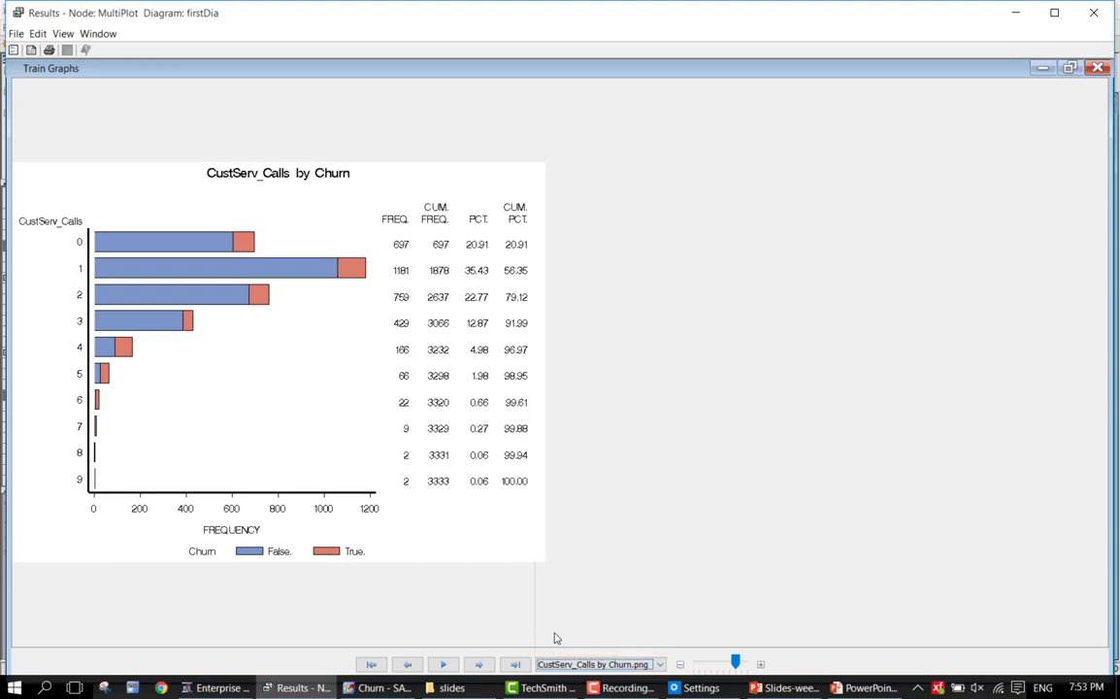
# Step: Browse the daytime usage bar charts: Day_Calls, Day_Charge and Day_Mins by Churn
pyautogui.click(479, 664)
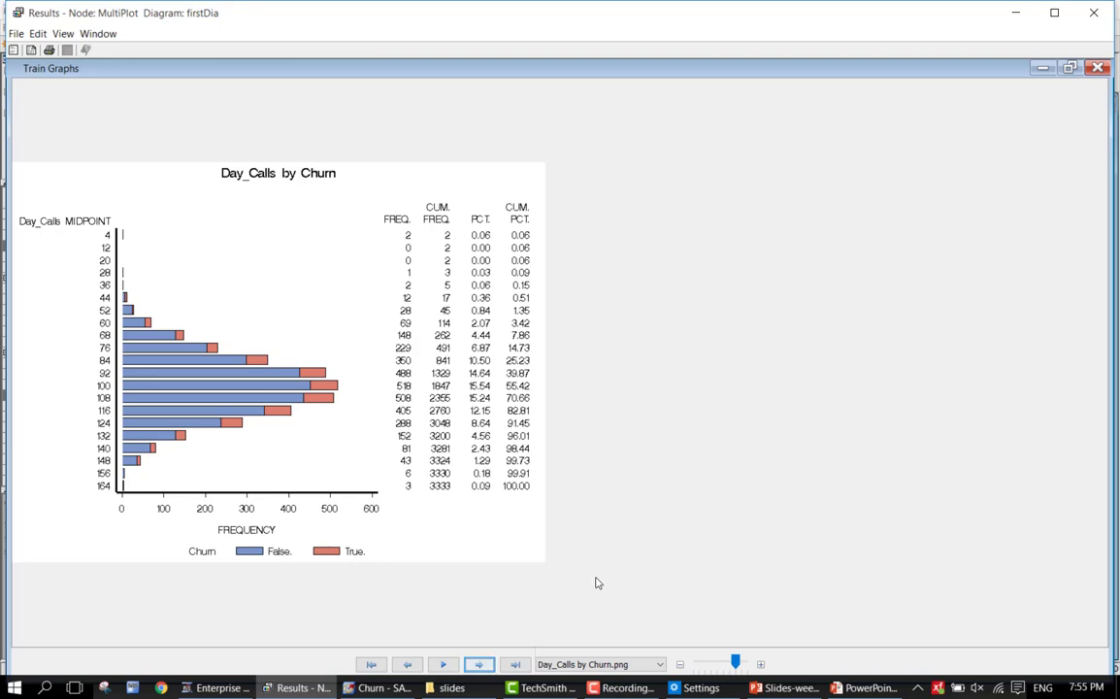
pyautogui.click(478, 664)
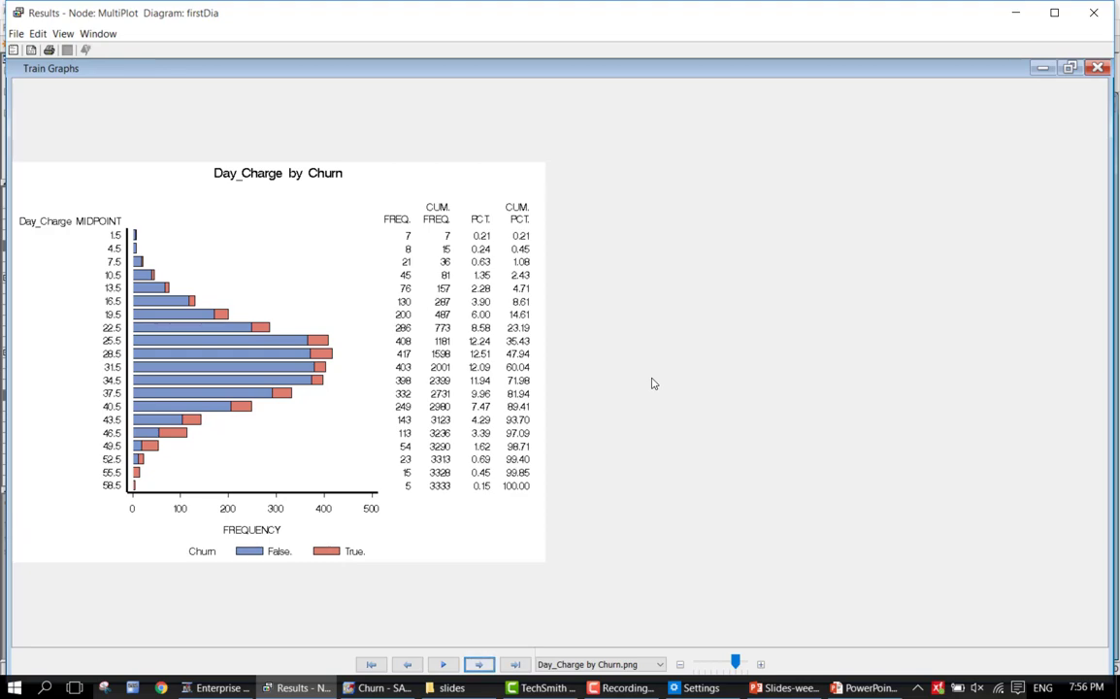
pyautogui.click(479, 663)
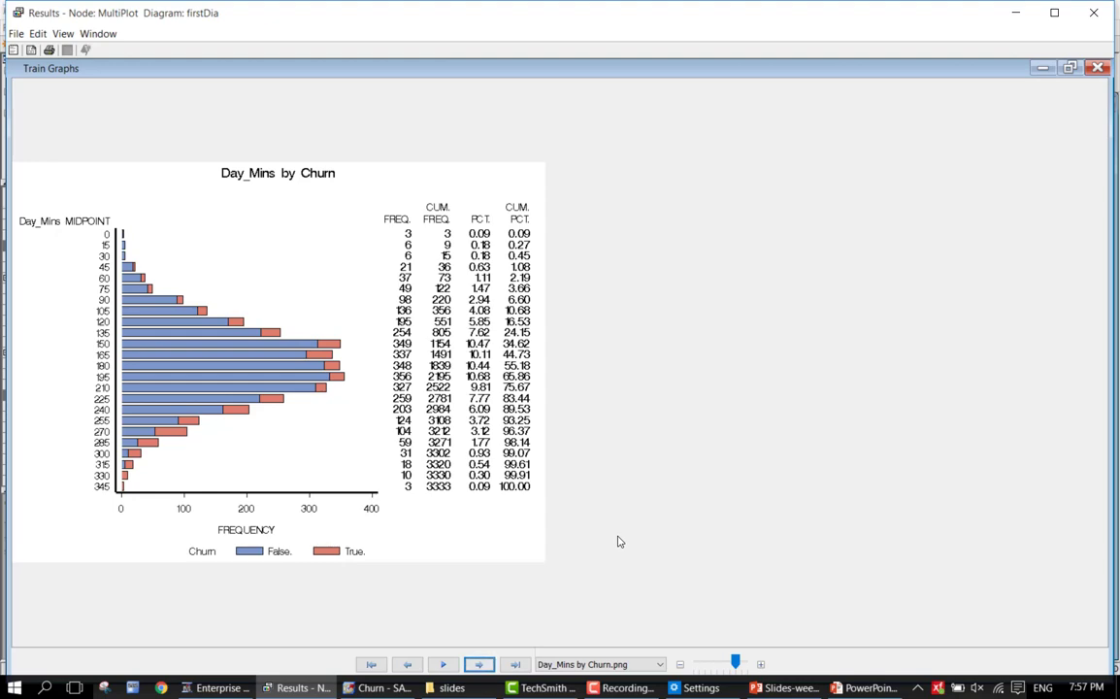
# Step: Examine the evening usage bar charts: Eve_Calls, Eve_Charge and Eve_Mins by Churn
pyautogui.click(476, 665)
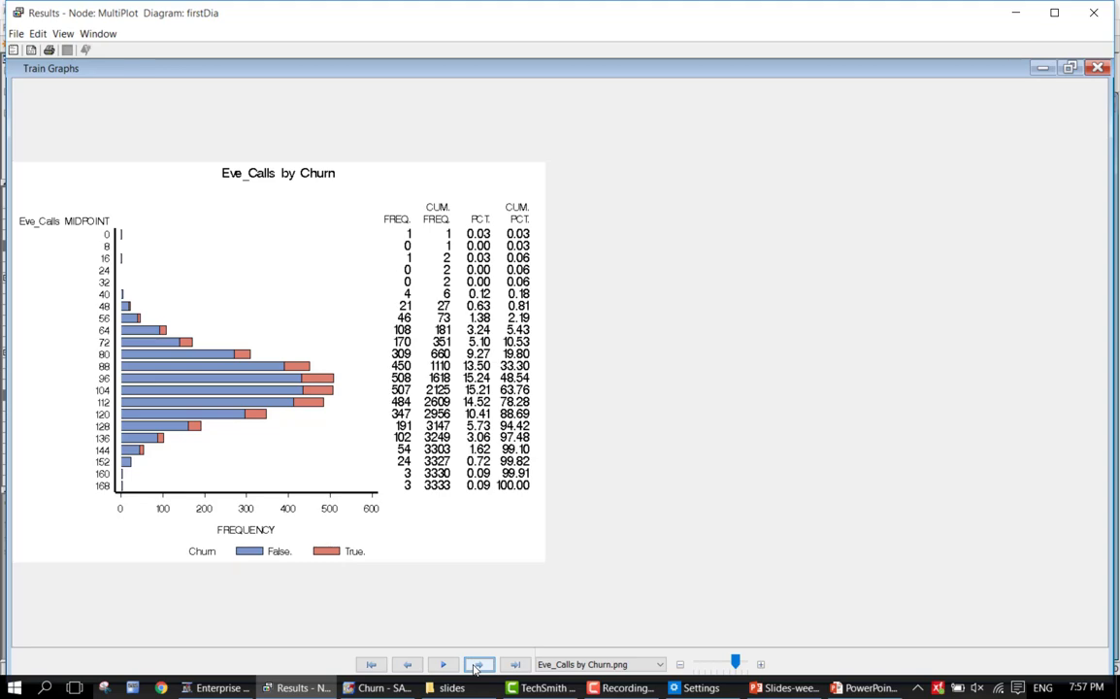
pyautogui.click(478, 665)
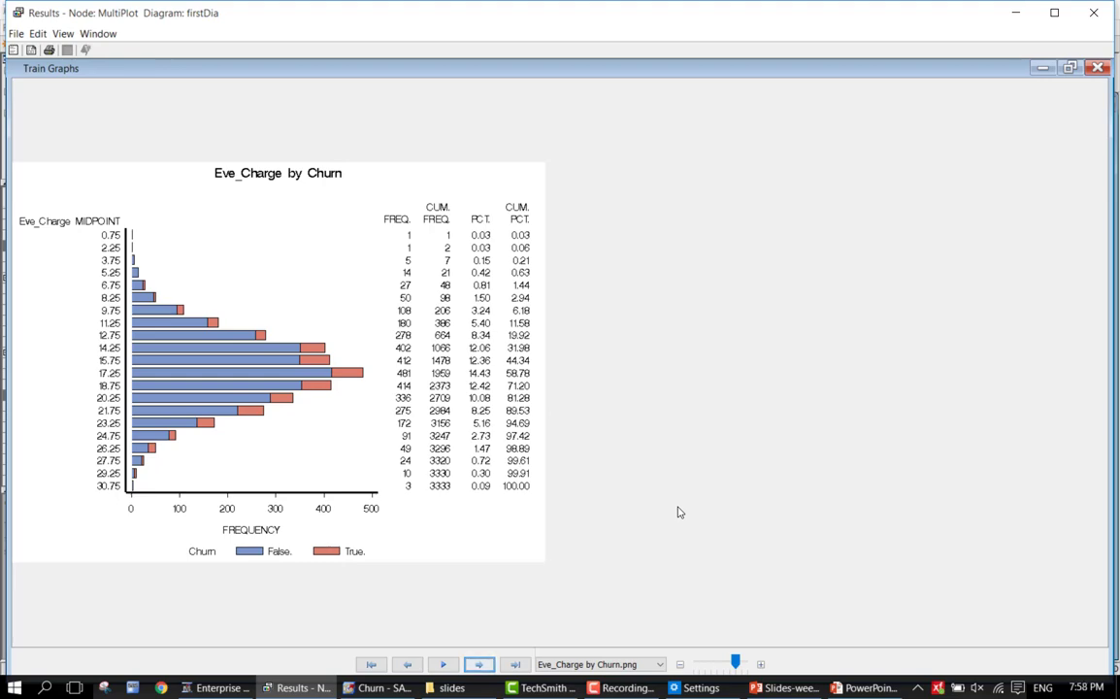
pyautogui.click(479, 664)
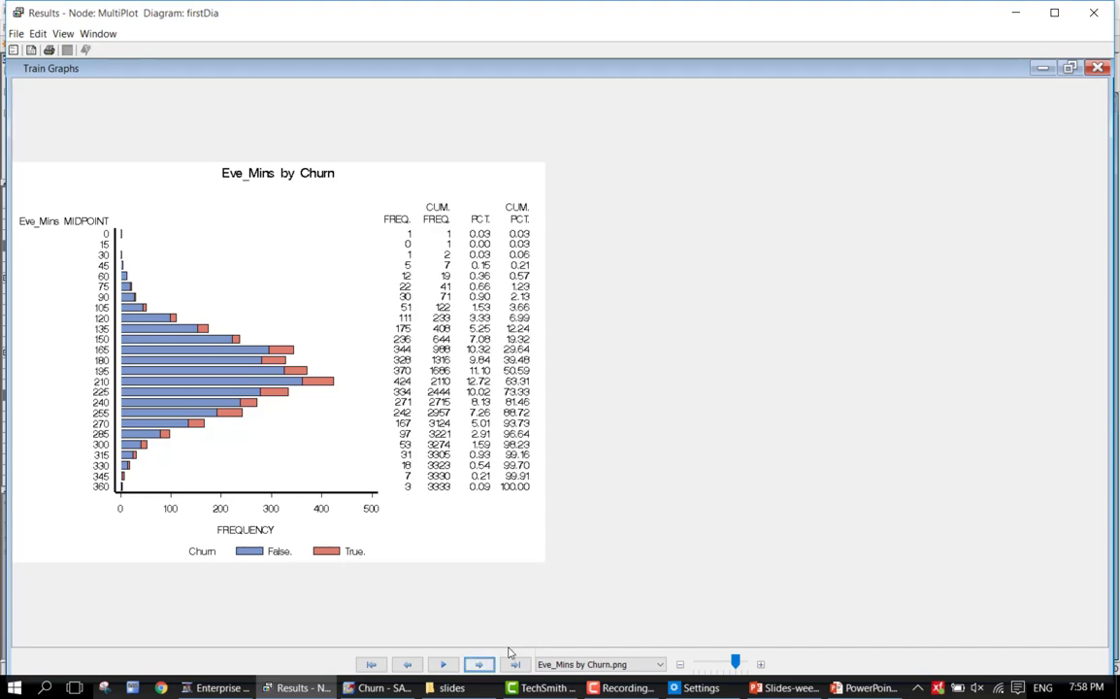
# Step: Advance through the international charts from Intl_Calls by Churn and stop at Night_Calls by Churn
pyautogui.click(479, 665)
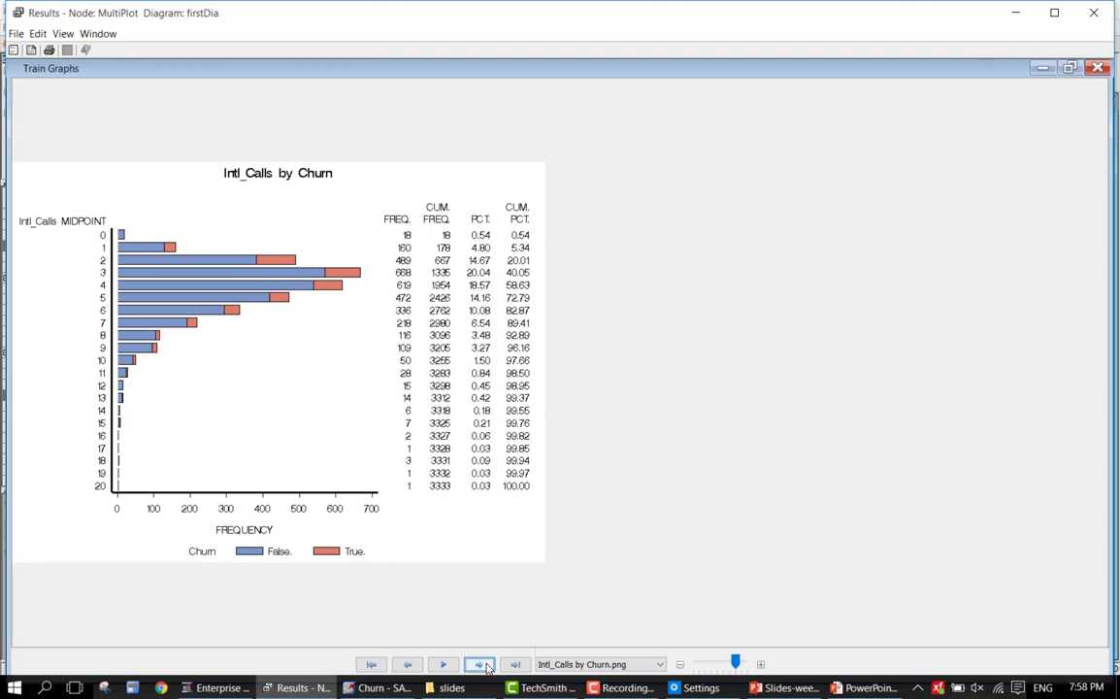
pyautogui.click(481, 665)
pyautogui.click(481, 665)
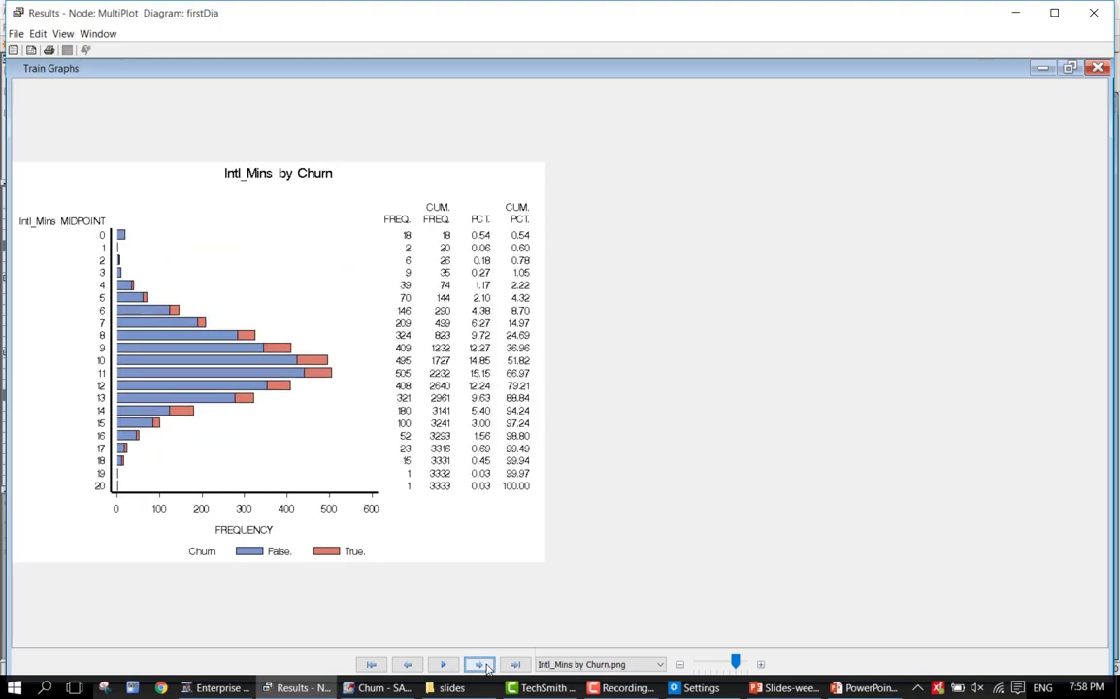
pyautogui.click(480, 665)
pyautogui.click(479, 665)
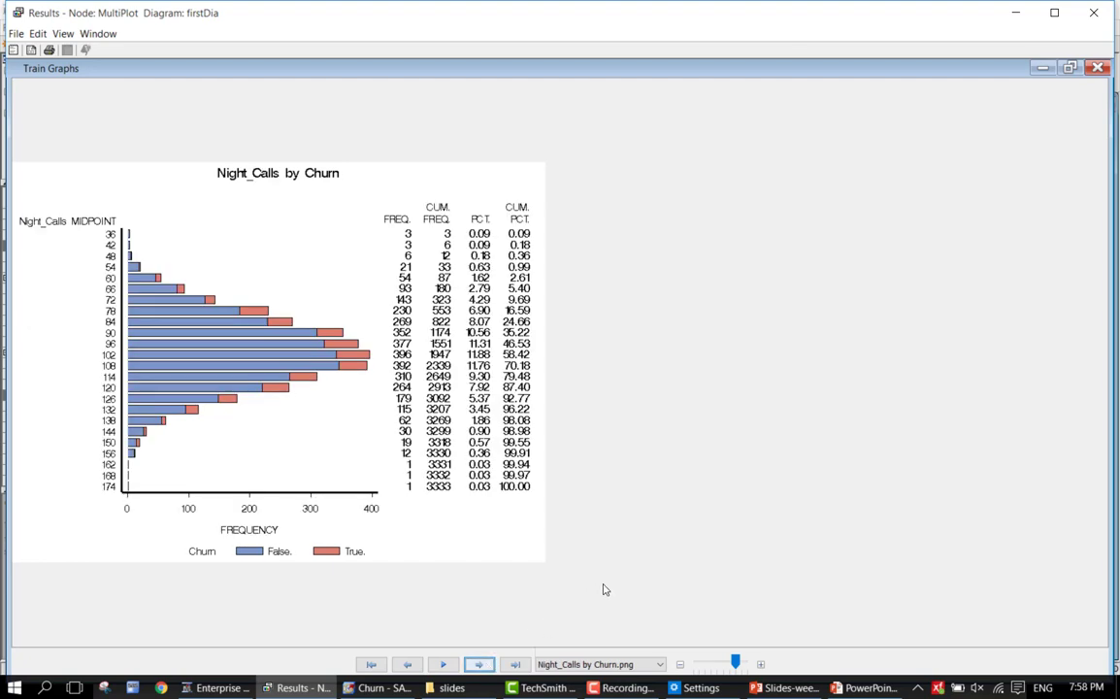
# Step: View the Night_Charge and Night_Mins by Churn charts, and return to Night_Calls by Churn
pyautogui.click(479, 664)
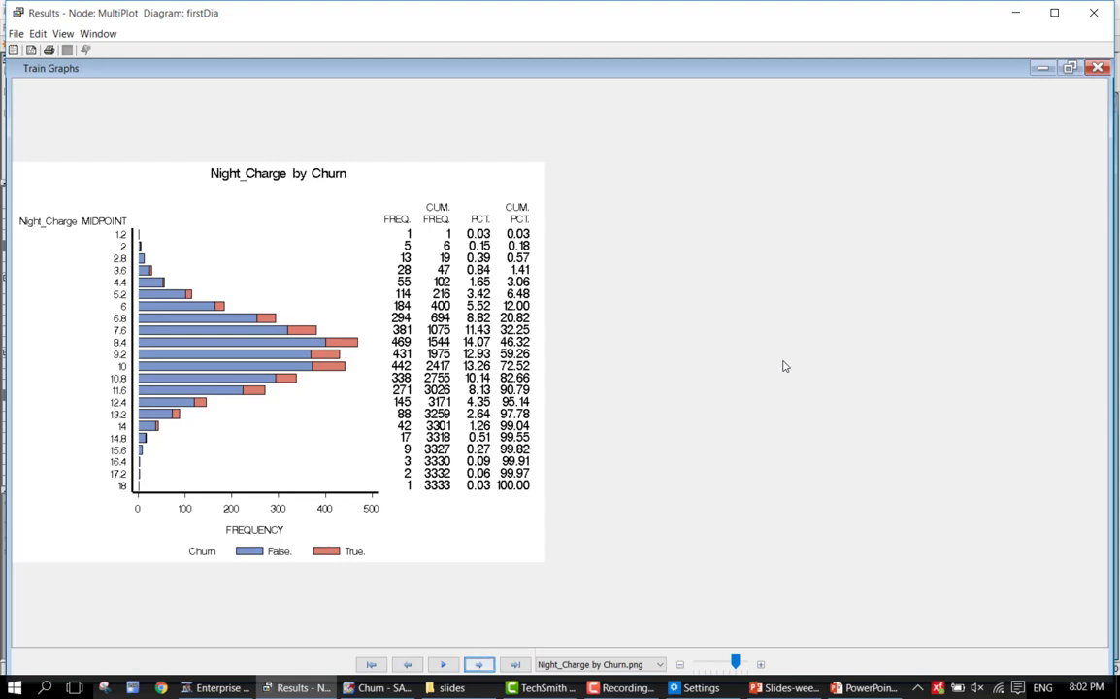
pyautogui.click(479, 664)
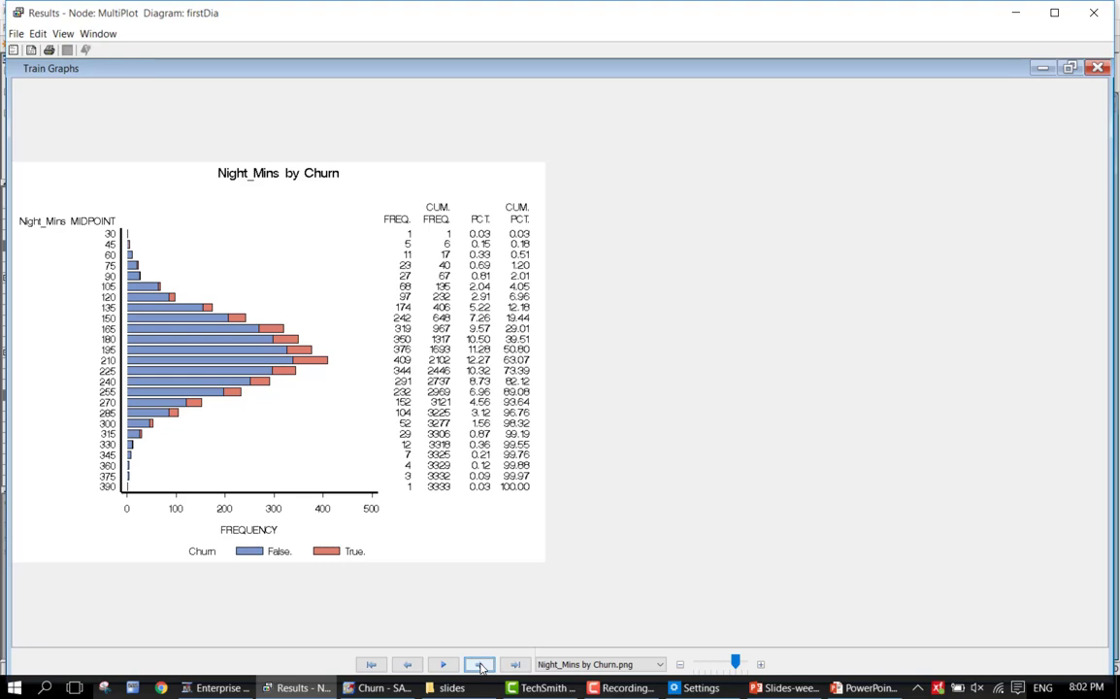
pyautogui.click(407, 665)
pyautogui.click(408, 665)
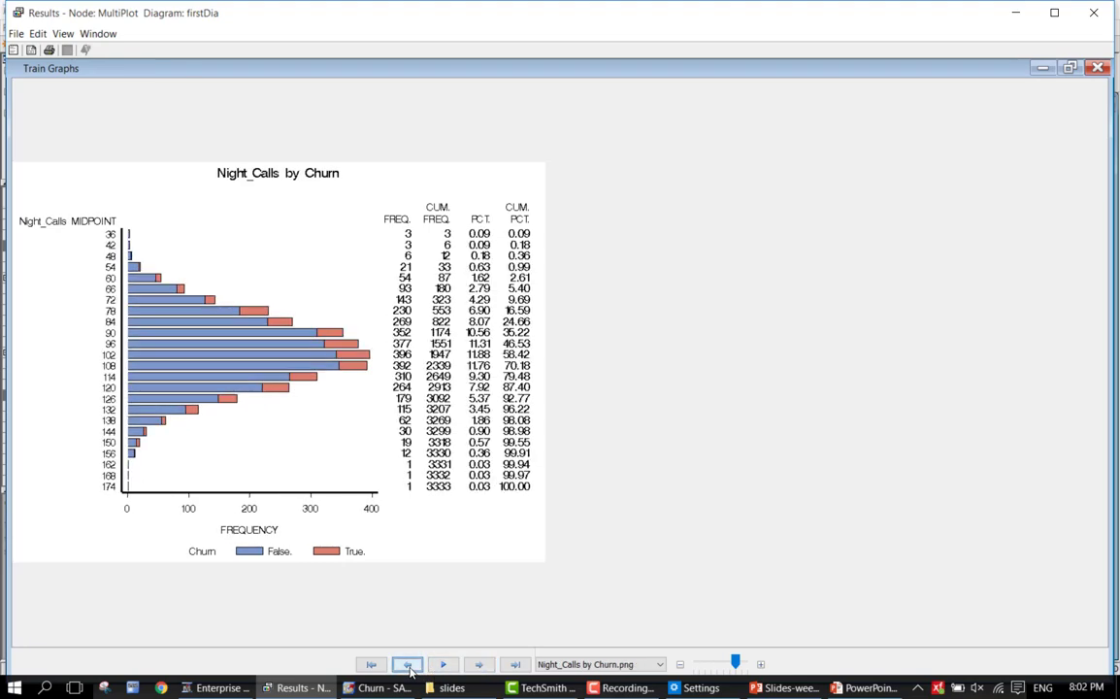
# Step: Step back to examine Intl_Plan and Intl_Mins by Churn, and return to the Night_Calls by Churn chart
pyautogui.click(408, 666)
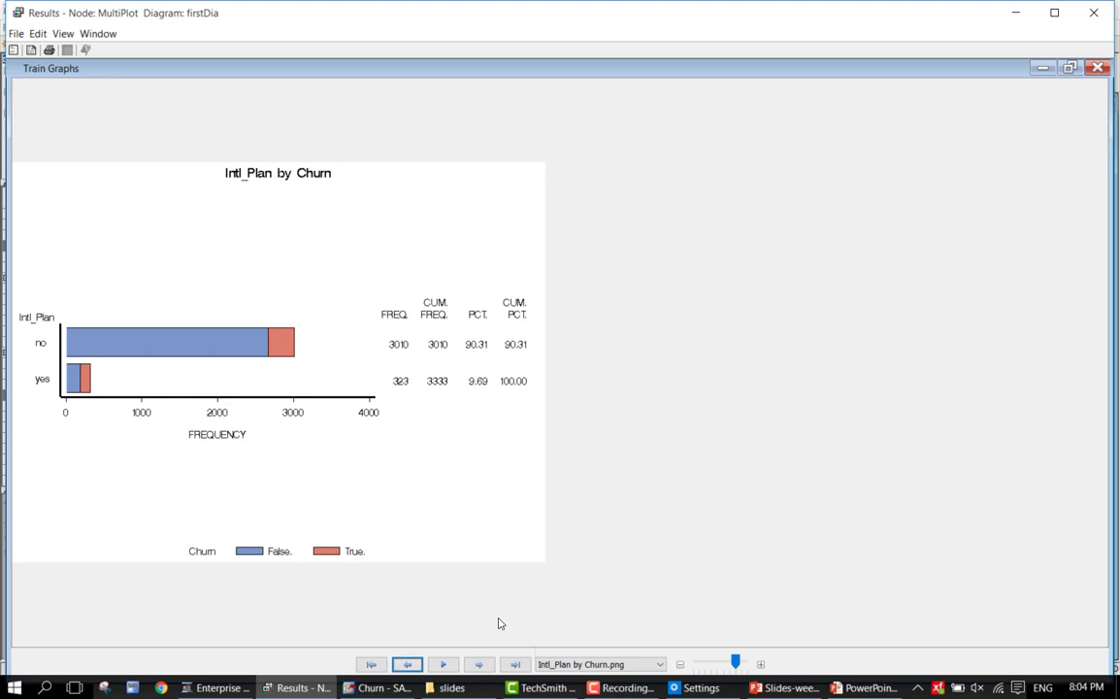
pyautogui.click(478, 664)
pyautogui.click(407, 663)
pyautogui.click(406, 664)
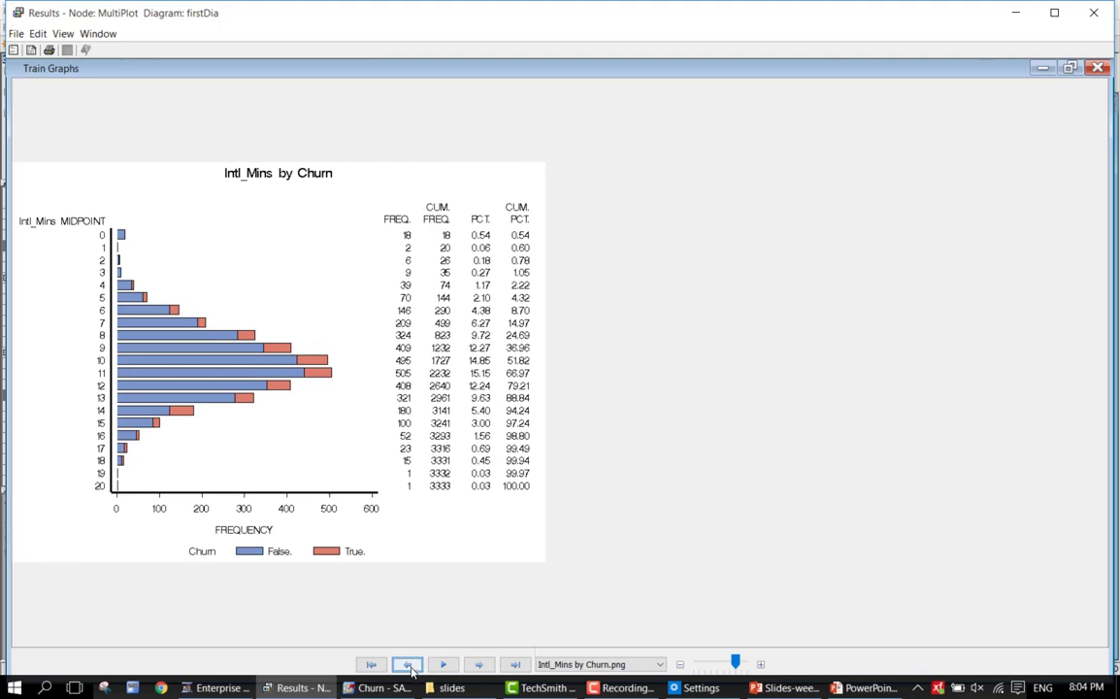
pyautogui.click(476, 664)
pyautogui.click(477, 664)
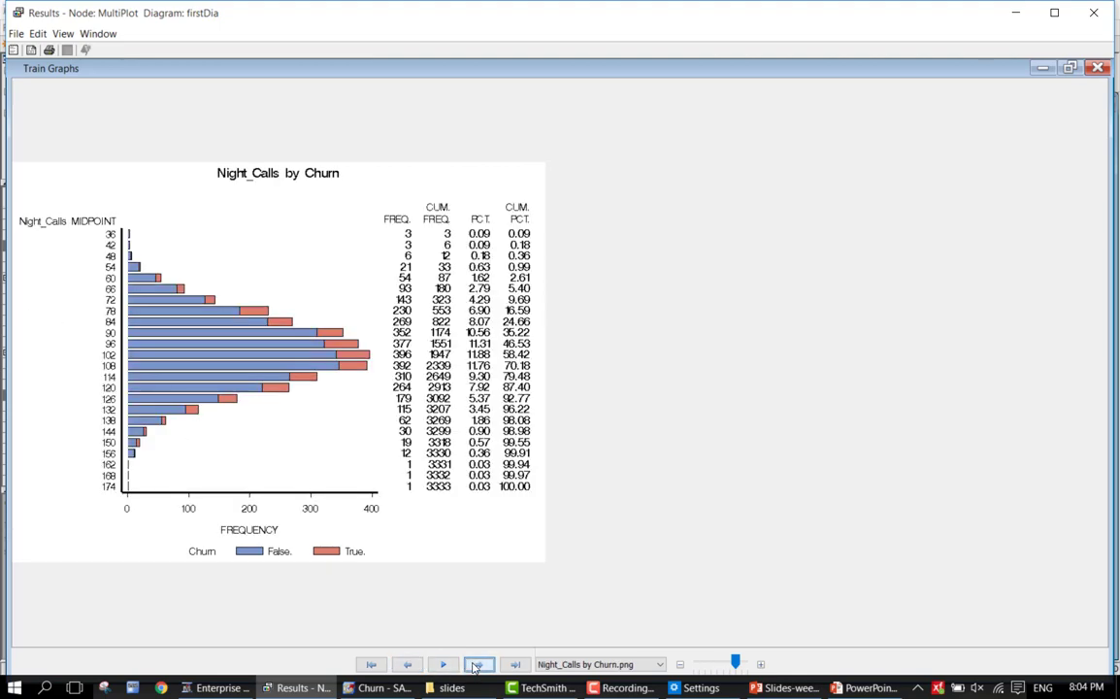
# Step: Go back to the Intl_Calls by Churn chart and advance to Intl_Charge by Churn
pyautogui.click(407, 664)
pyautogui.click(407, 665)
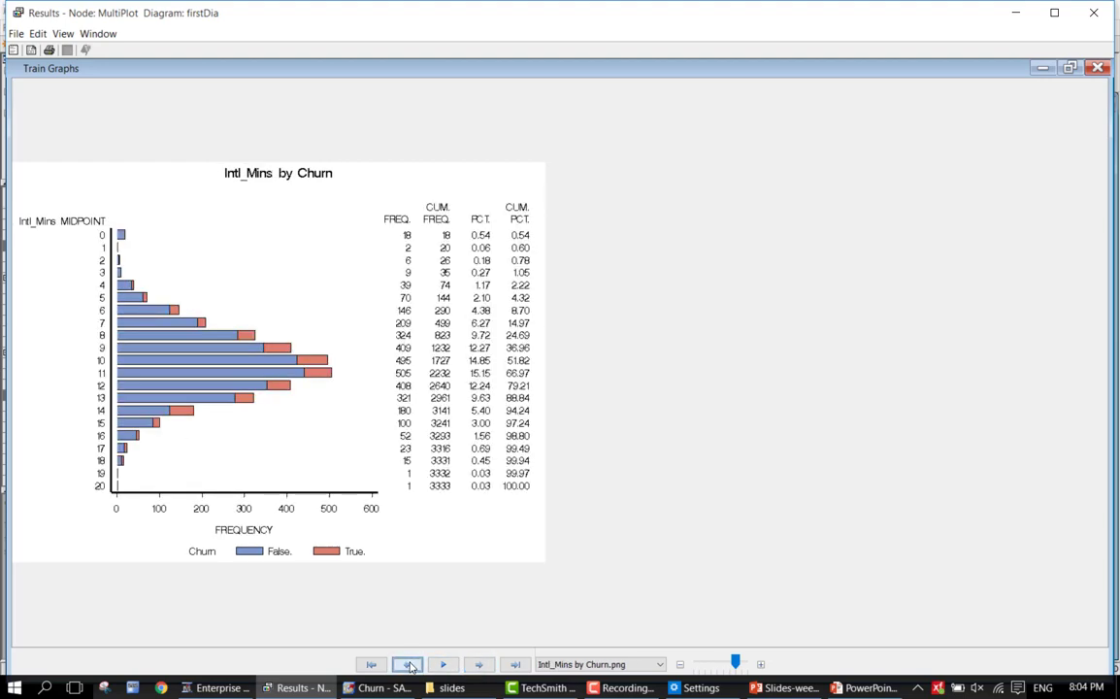
pyautogui.click(408, 665)
pyautogui.click(408, 664)
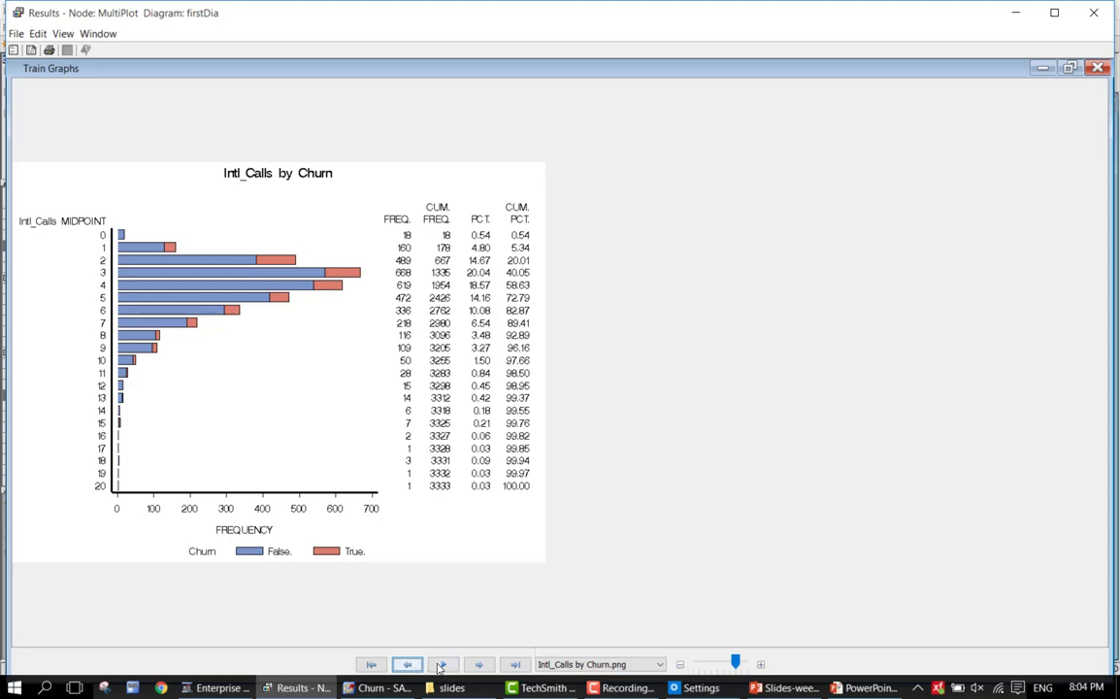
pyautogui.click(477, 664)
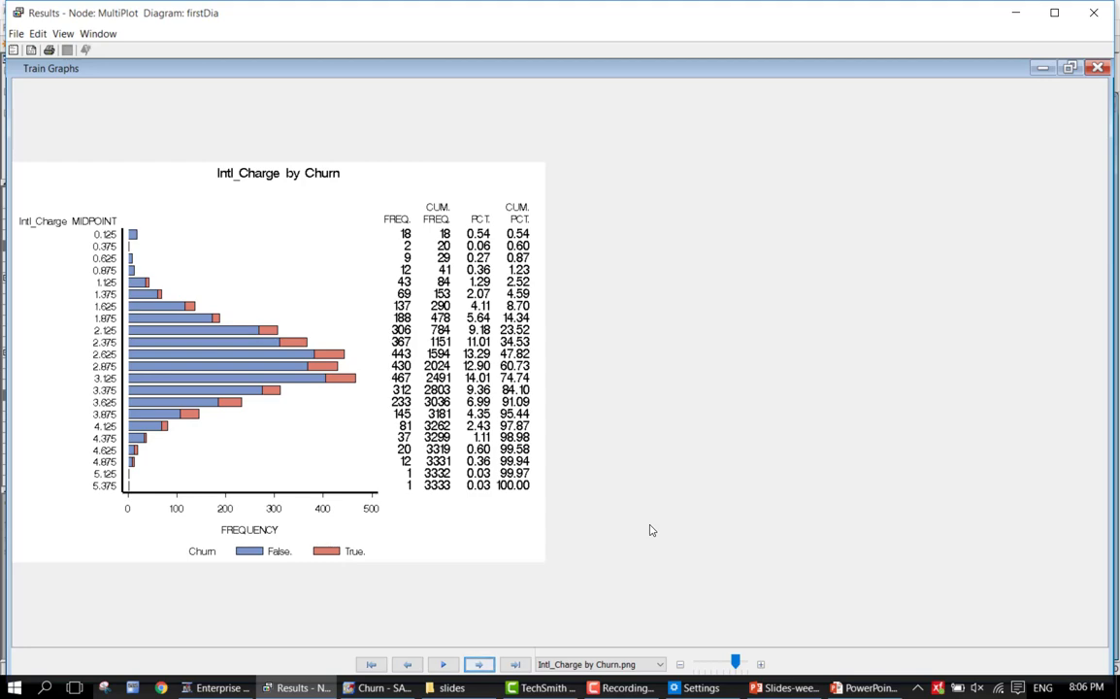
# Step: Advance past the remaining international and night charts to the State by Churn bar chart
pyautogui.click(479, 665)
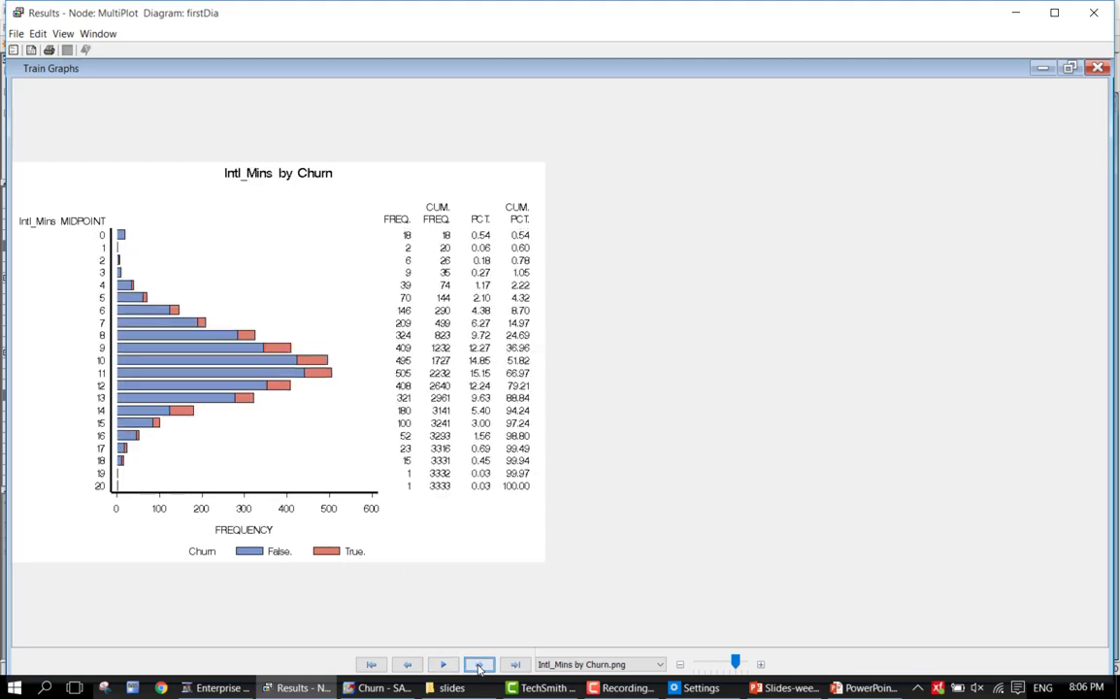
pyautogui.click(478, 664)
pyautogui.click(478, 665)
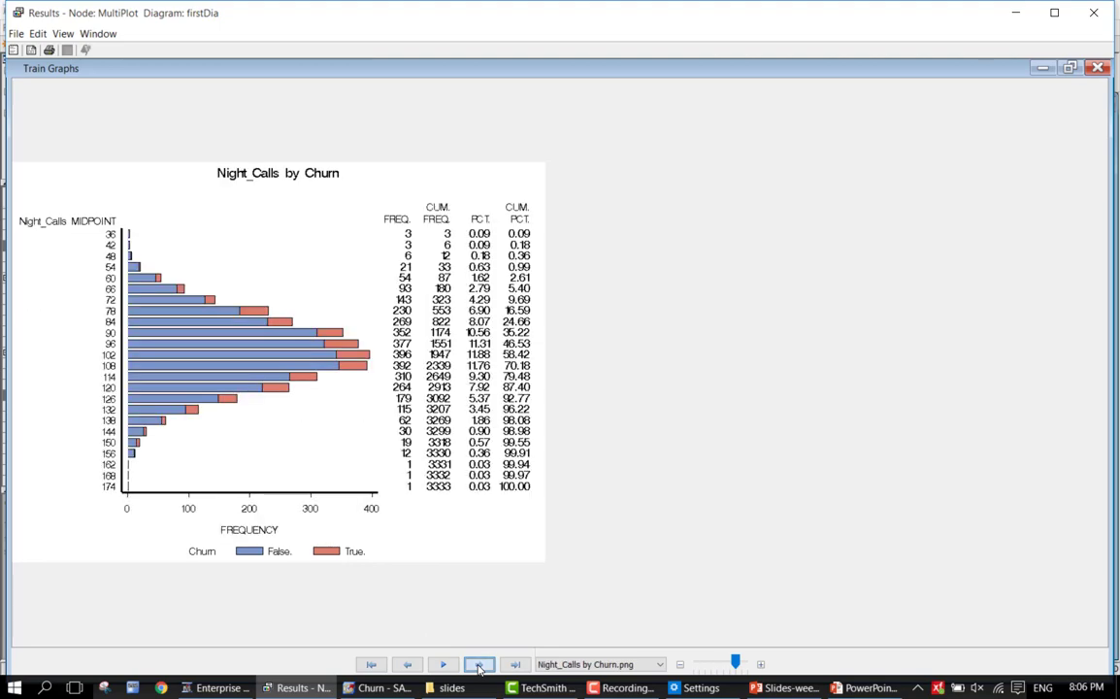
pyautogui.click(478, 665)
pyautogui.click(478, 664)
pyautogui.click(478, 664)
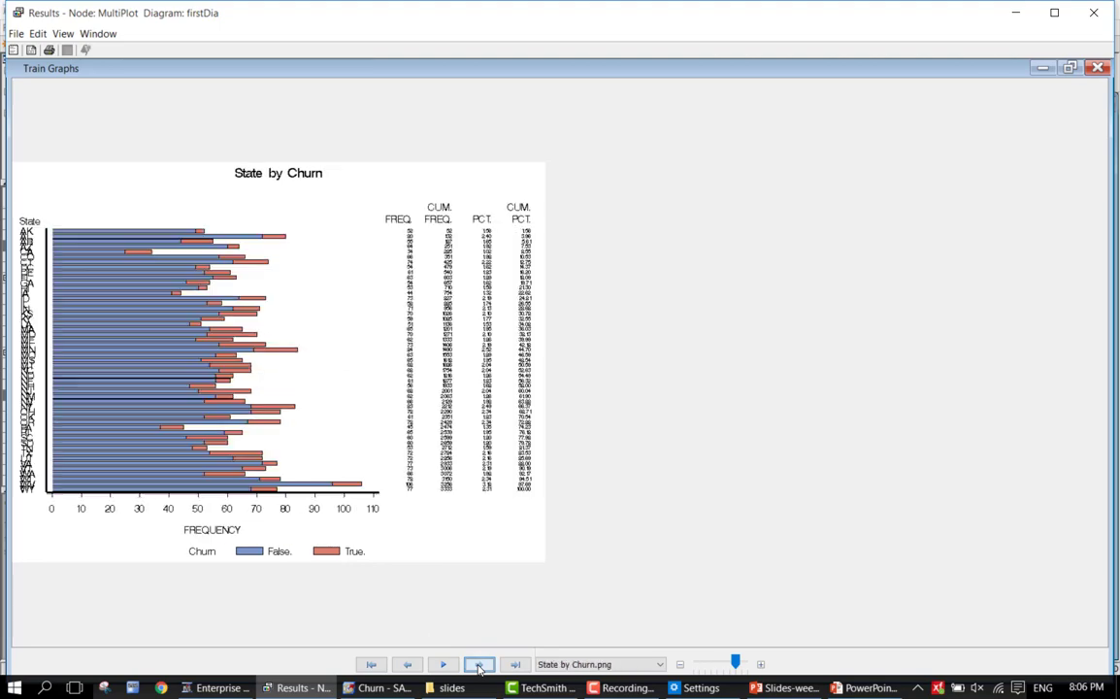
# Step: Examine the VMail_Message and VMail_Plan by Churn bar charts, ending back on VMail_Message
pyautogui.click(478, 665)
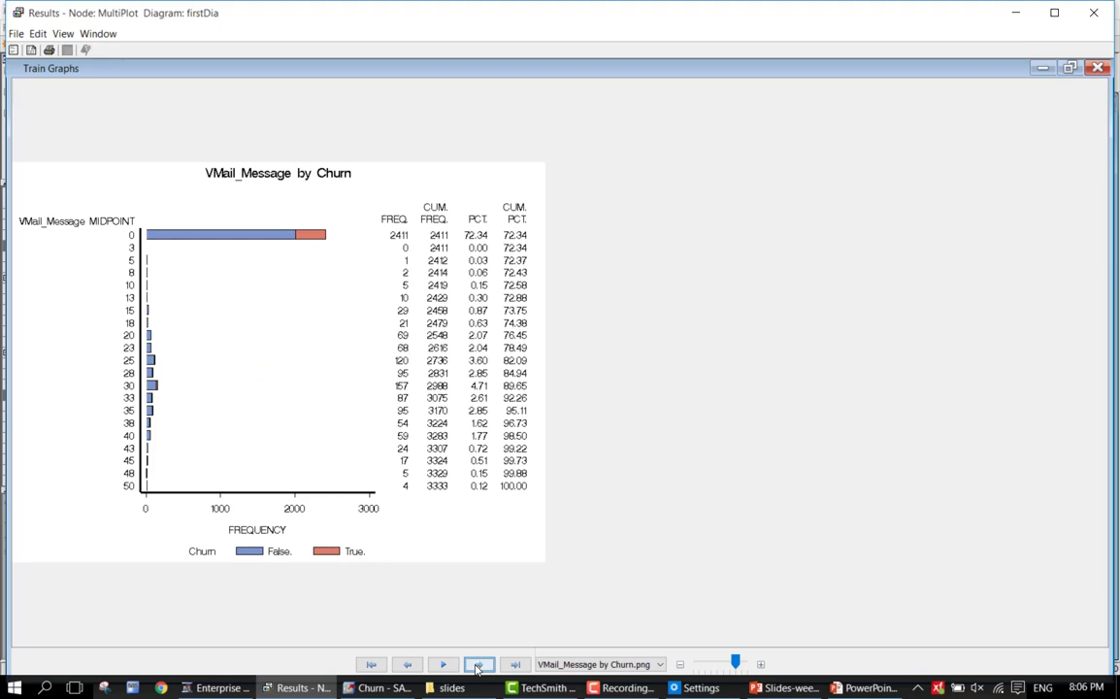
pyautogui.click(478, 665)
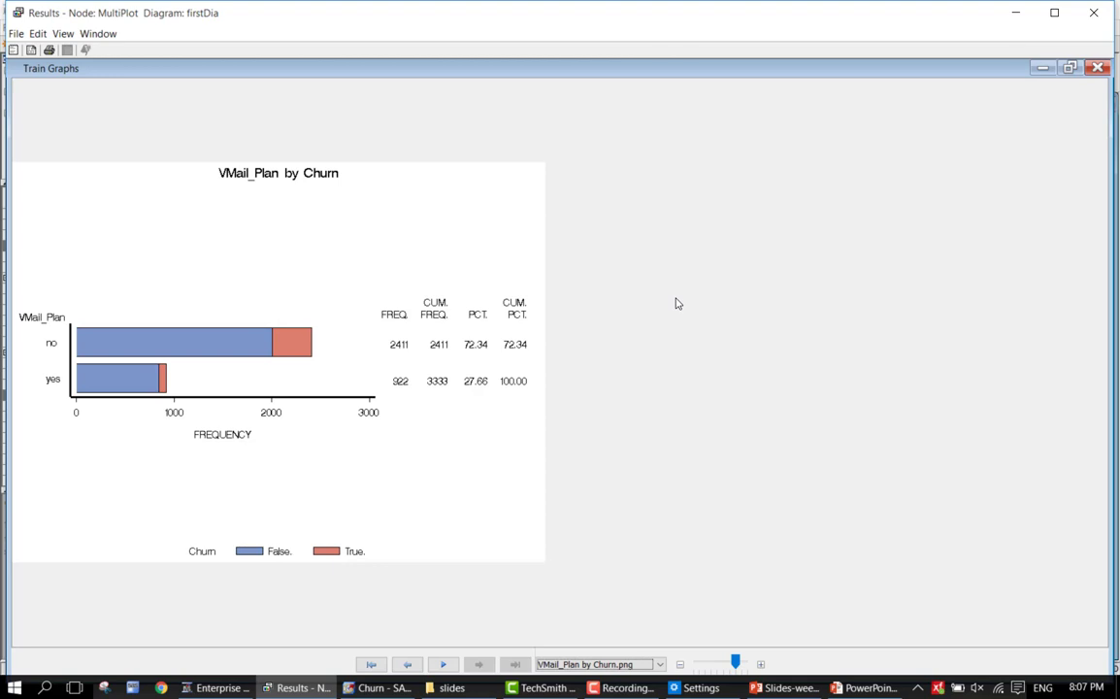
pyautogui.click(407, 666)
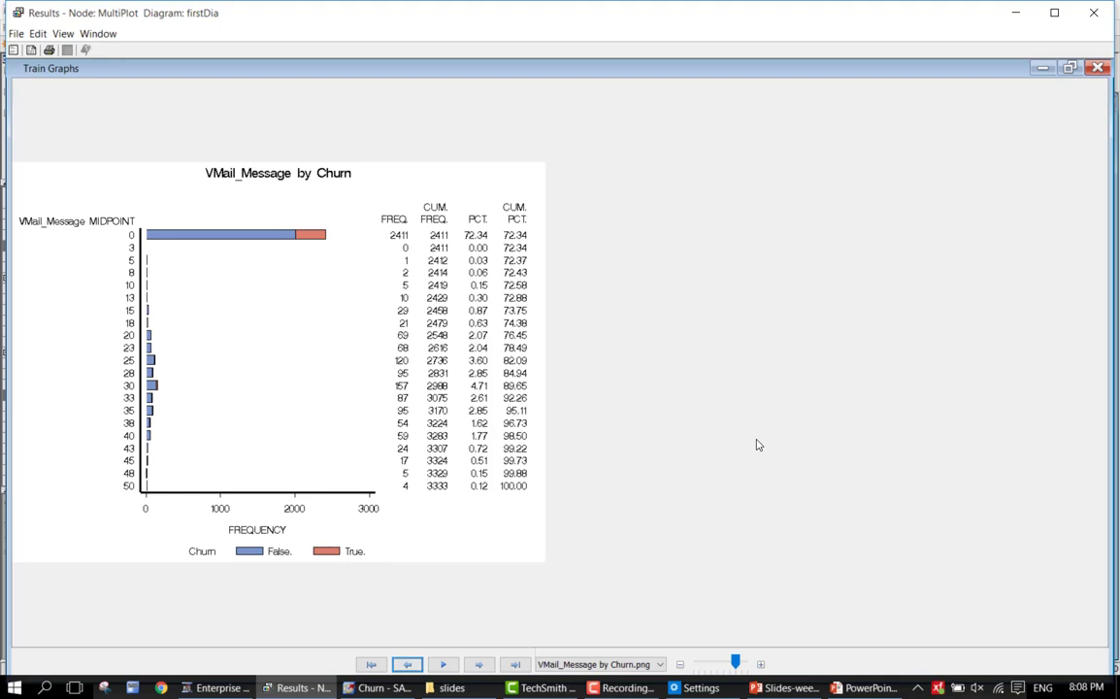
# Step: Switch to the PowerPoint slide show and advance to the Exploring Categorical Variables slide
pyautogui.hotkey('alt', 'Tab')
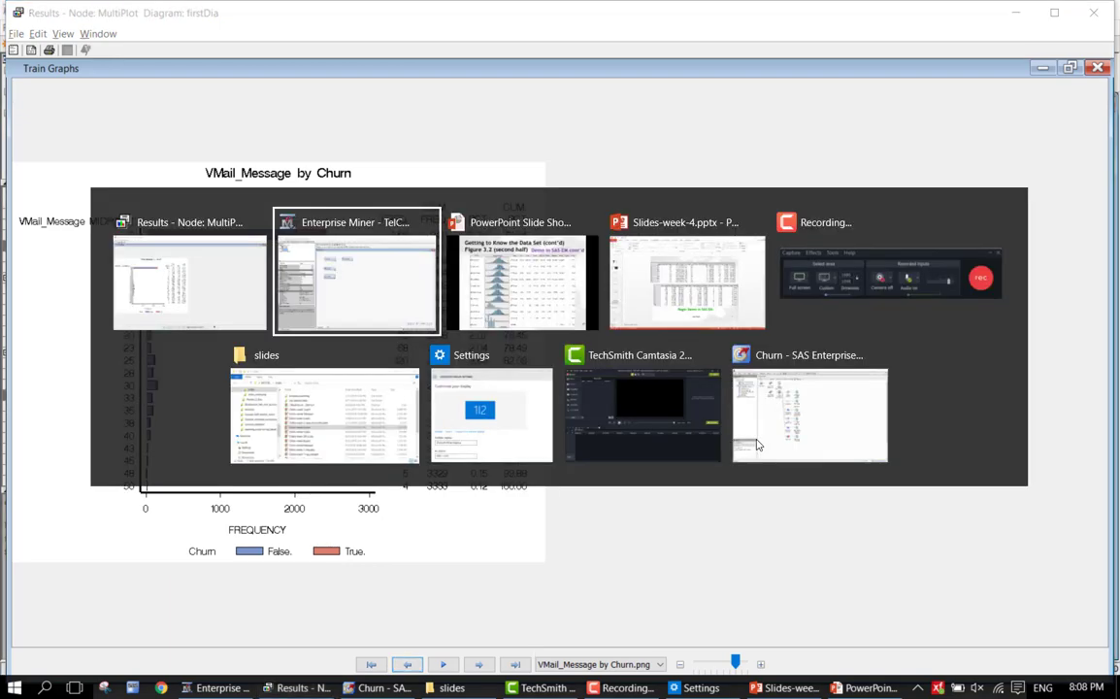
pyautogui.press('Tab')
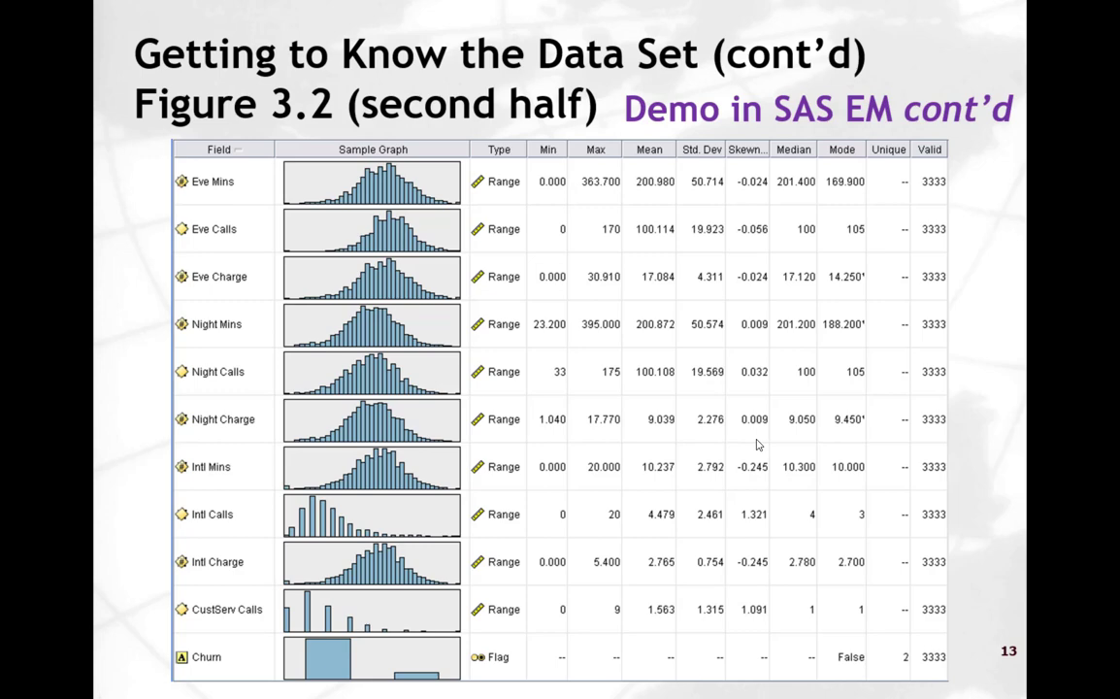
pyautogui.click(758, 444)
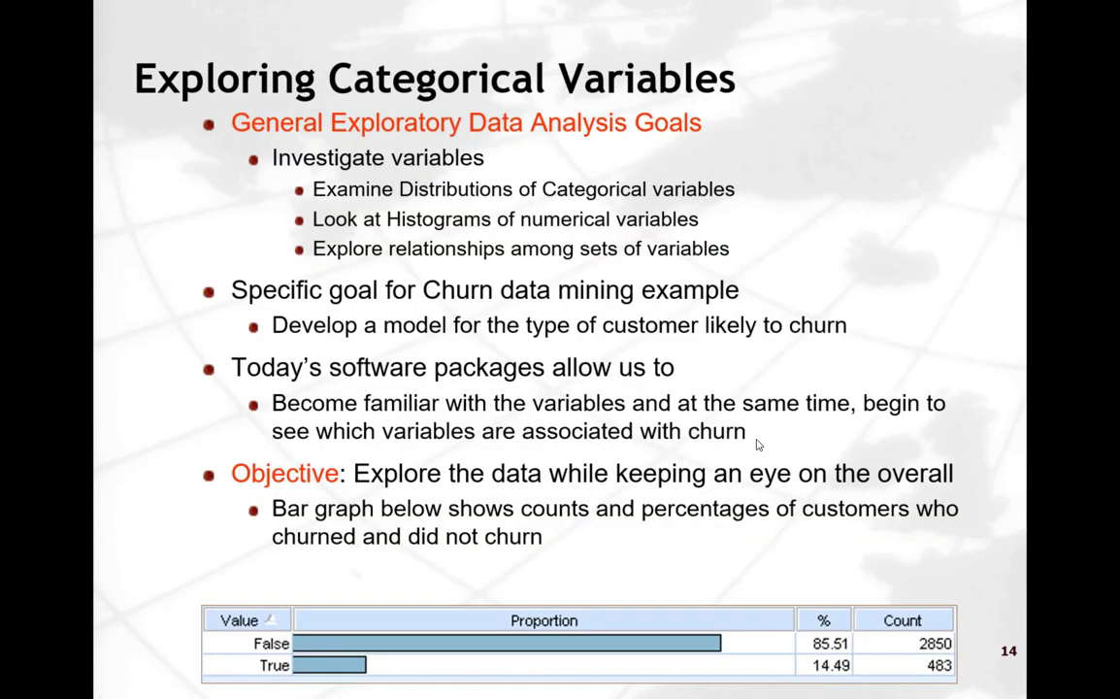
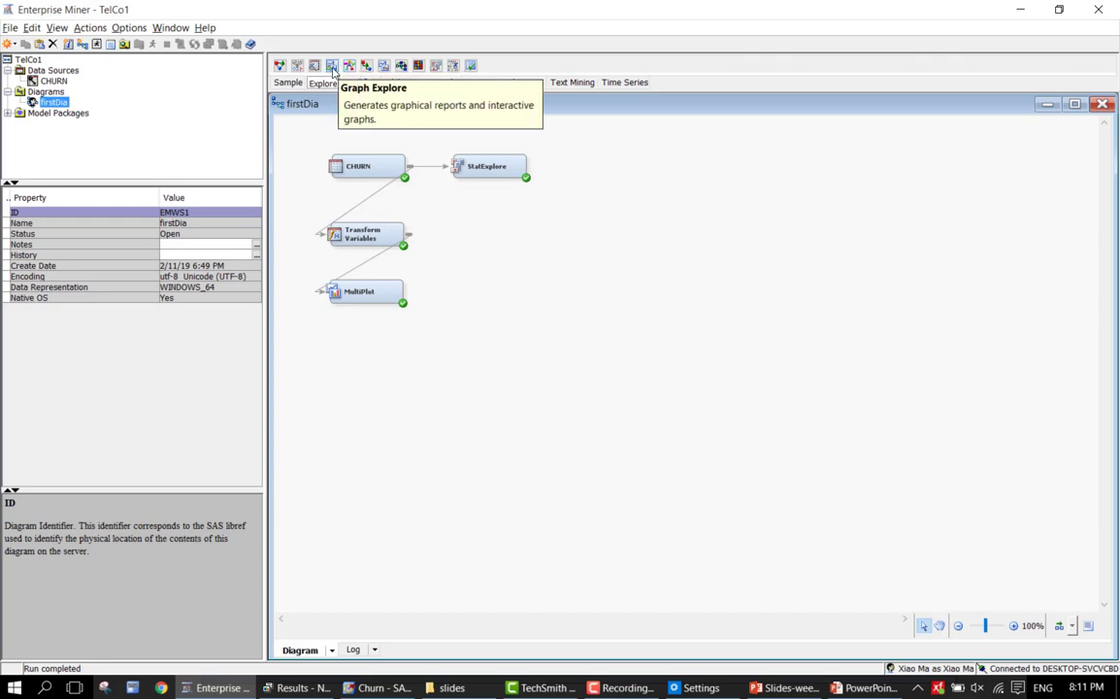
# Step: In Enterprise Miner, add a Graph Explore node to firstDia and connect StatExplore to it, aligning it in the same row
pyautogui.moveTo(333, 70); pyautogui.dragTo(585, 166)
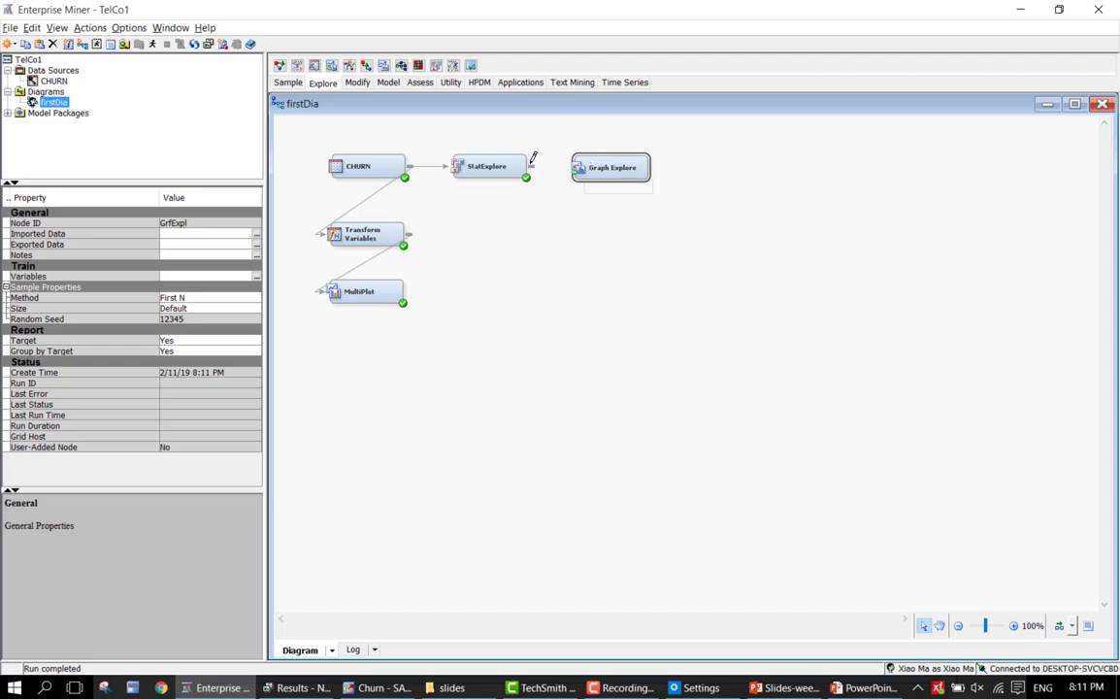
pyautogui.moveTo(531, 155); pyautogui.dragTo(594, 156)
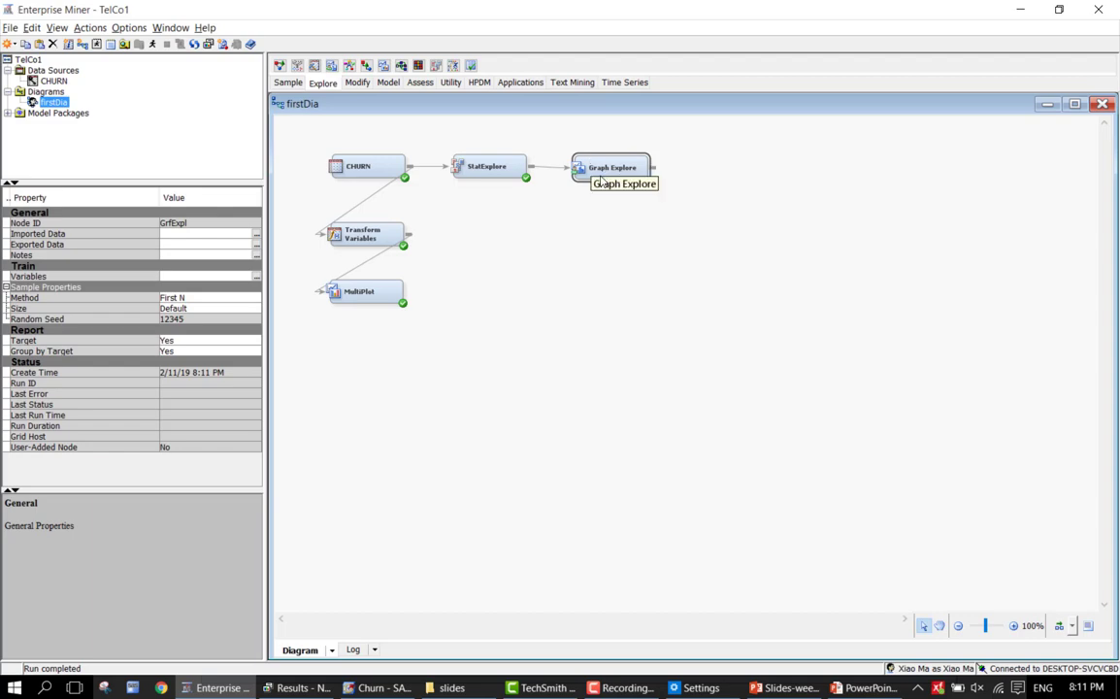
pyautogui.moveTo(612, 174); pyautogui.dragTo(613, 171)
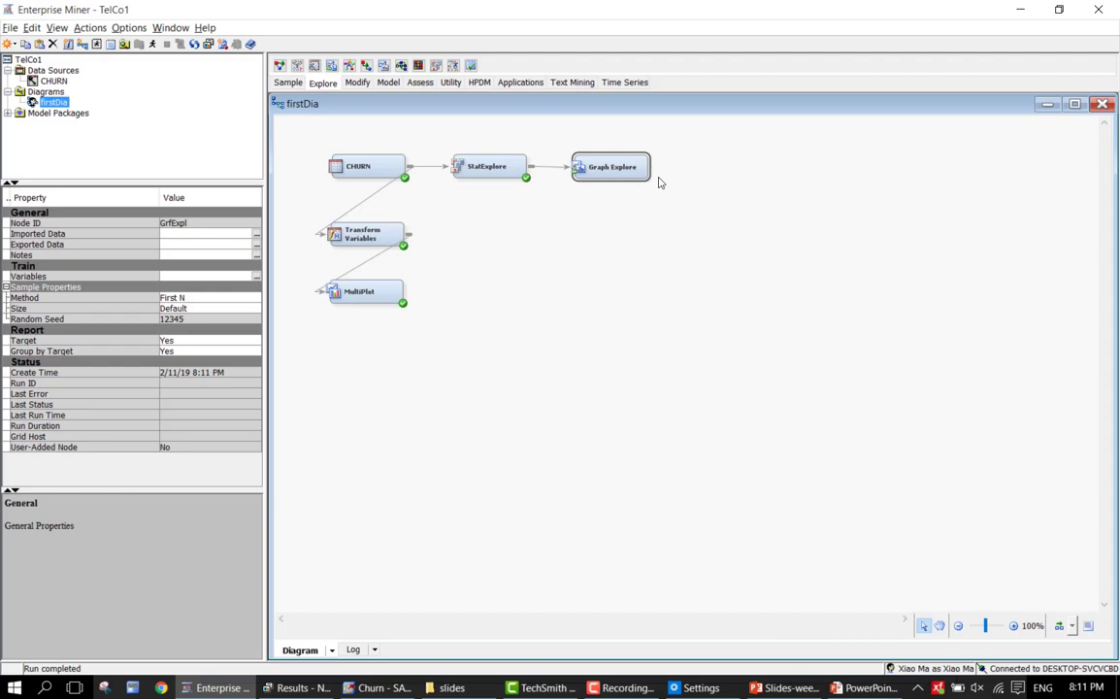
# Step: Set the Graph Explore node's sample method to Random and its sample size to Max
pyautogui.click(249, 303)
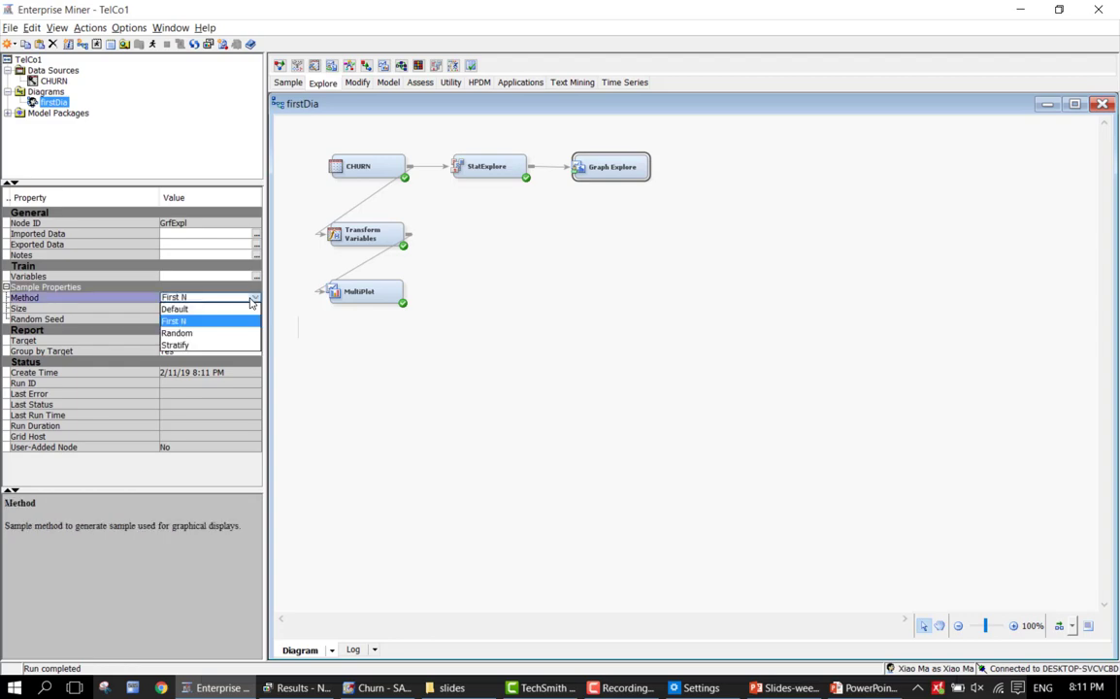
pyautogui.click(194, 341)
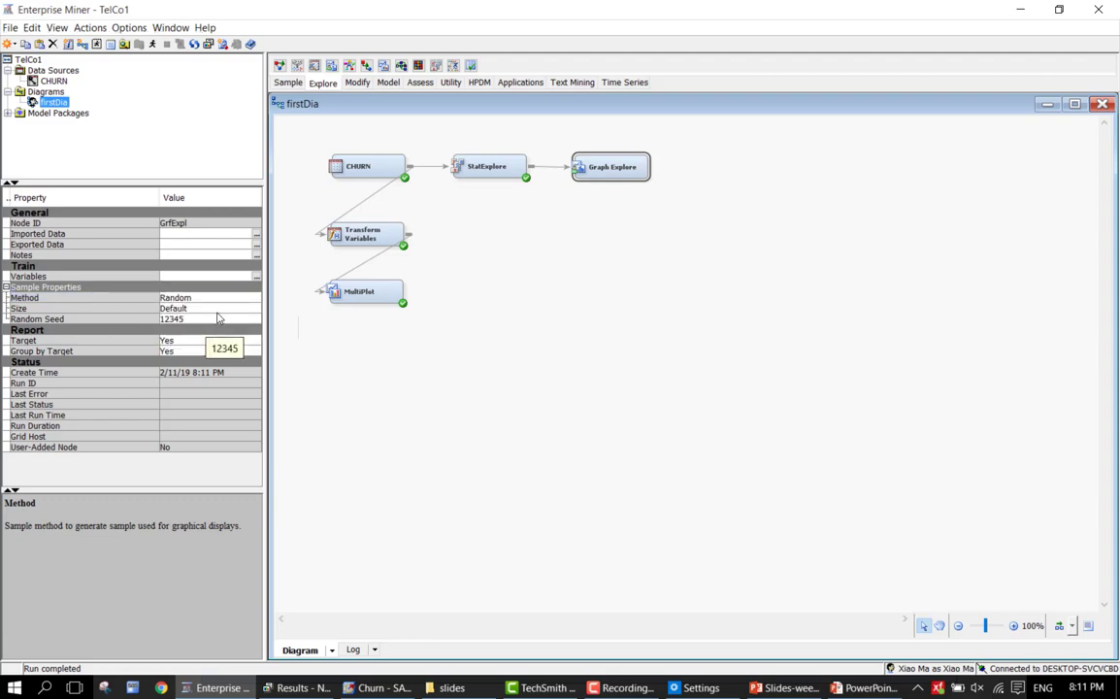
pyautogui.click(214, 308)
pyautogui.click(216, 331)
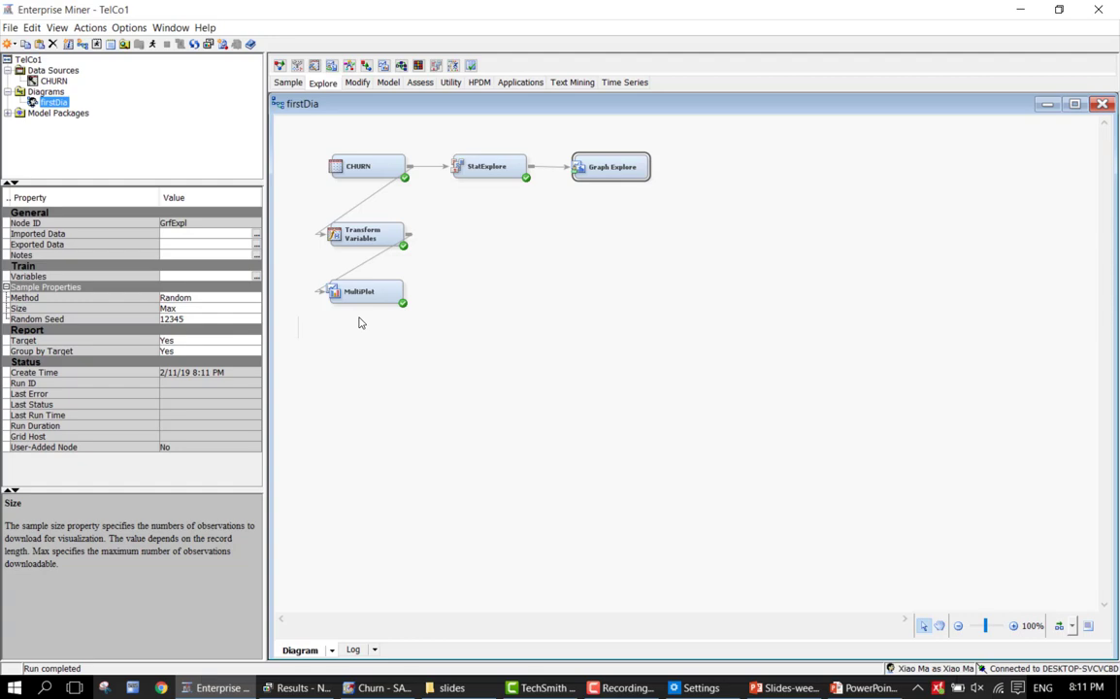
# Step: Run the Graph Explore node, accepting the closing of open results windows, and open its results
pyautogui.rightClick(608, 181)
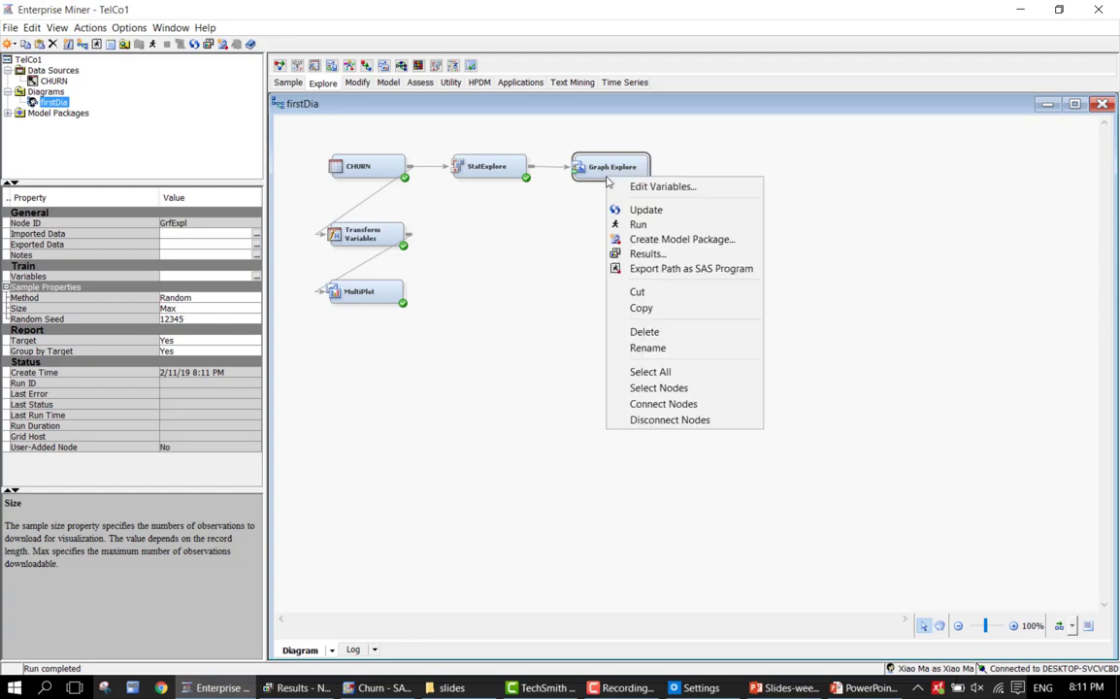
pyautogui.click(621, 224)
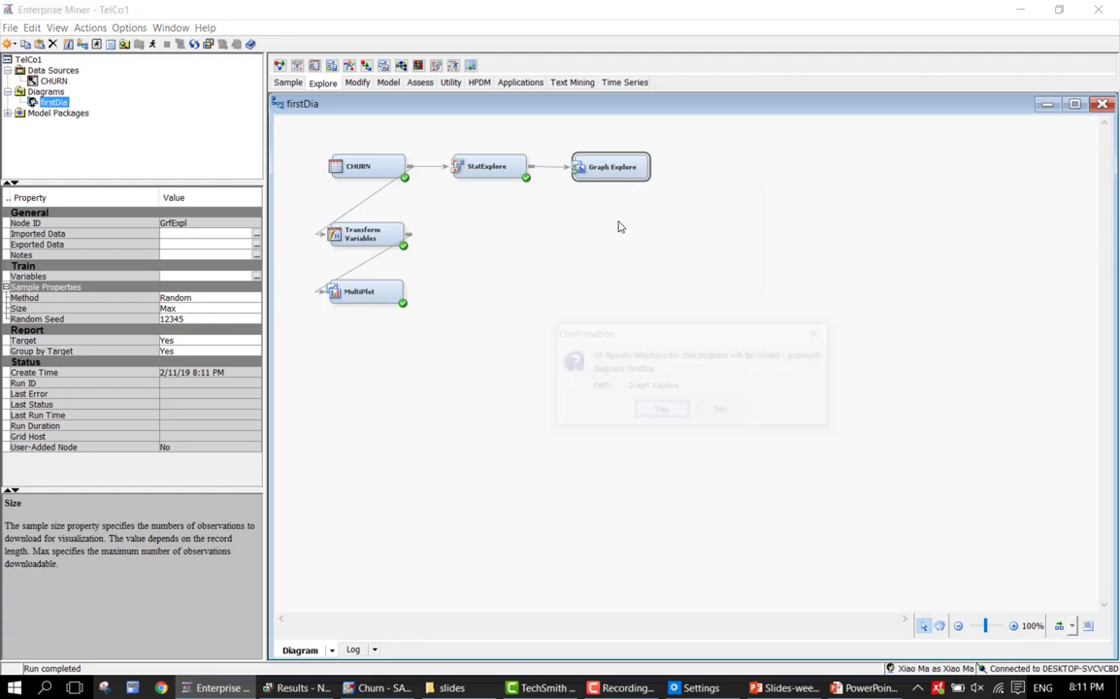
pyautogui.click(660, 411)
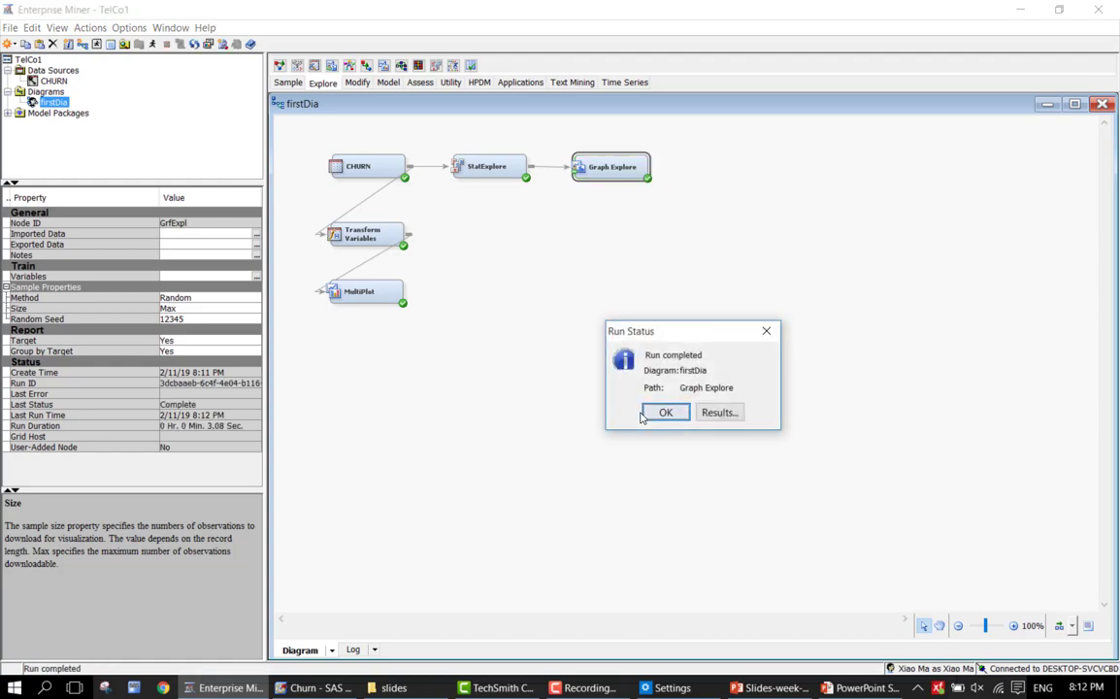
pyautogui.click(712, 417)
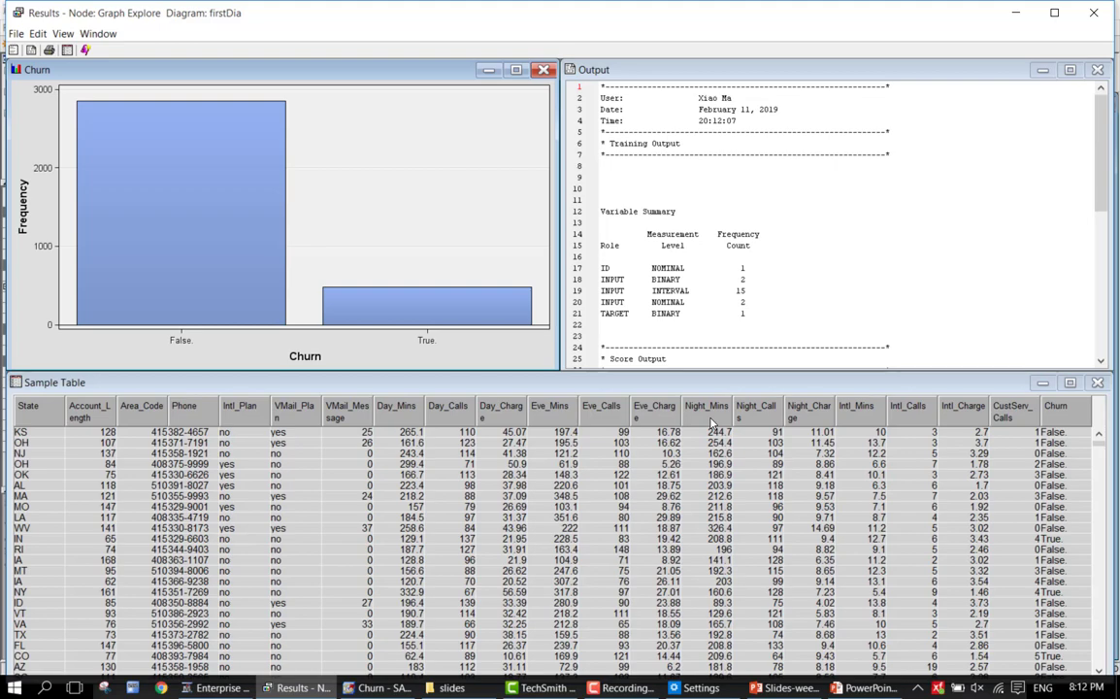
# Step: Switch to the PowerPoint slide show to review the Exploring Categorical Variables demo graph, and return to the Graph Explore results
pyautogui.hotkey('alt', 'Tab')
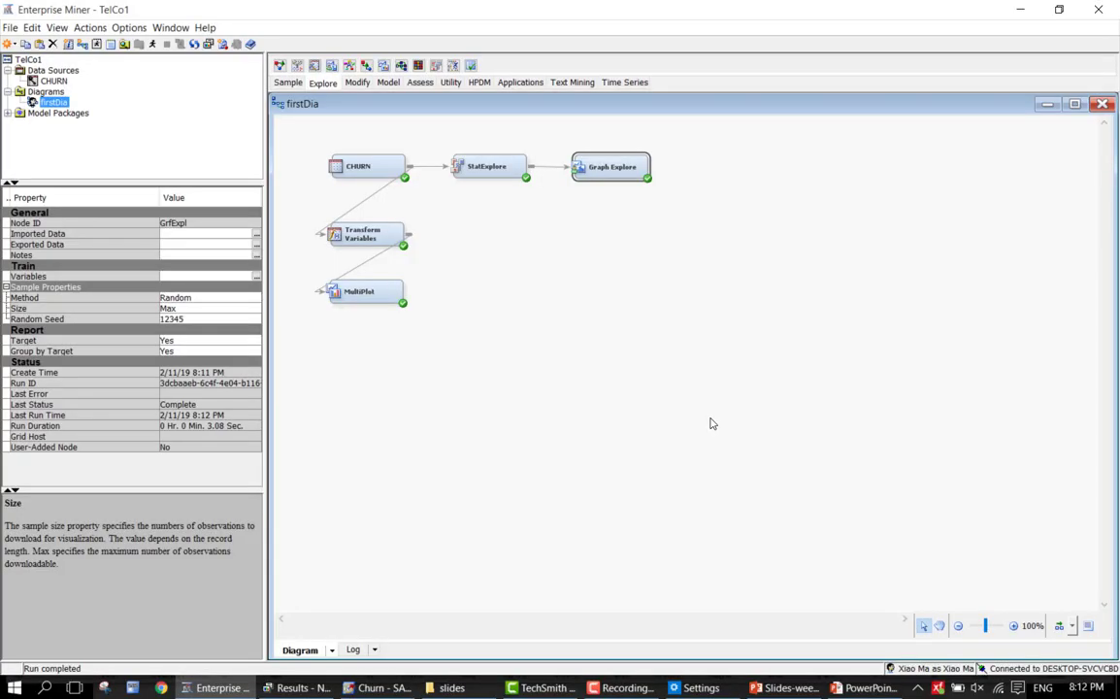
pyautogui.hotkey('alt', 'Tab')
pyautogui.hotkey('alt', 'Tab')
pyautogui.hotkey('alt', 'Tab')
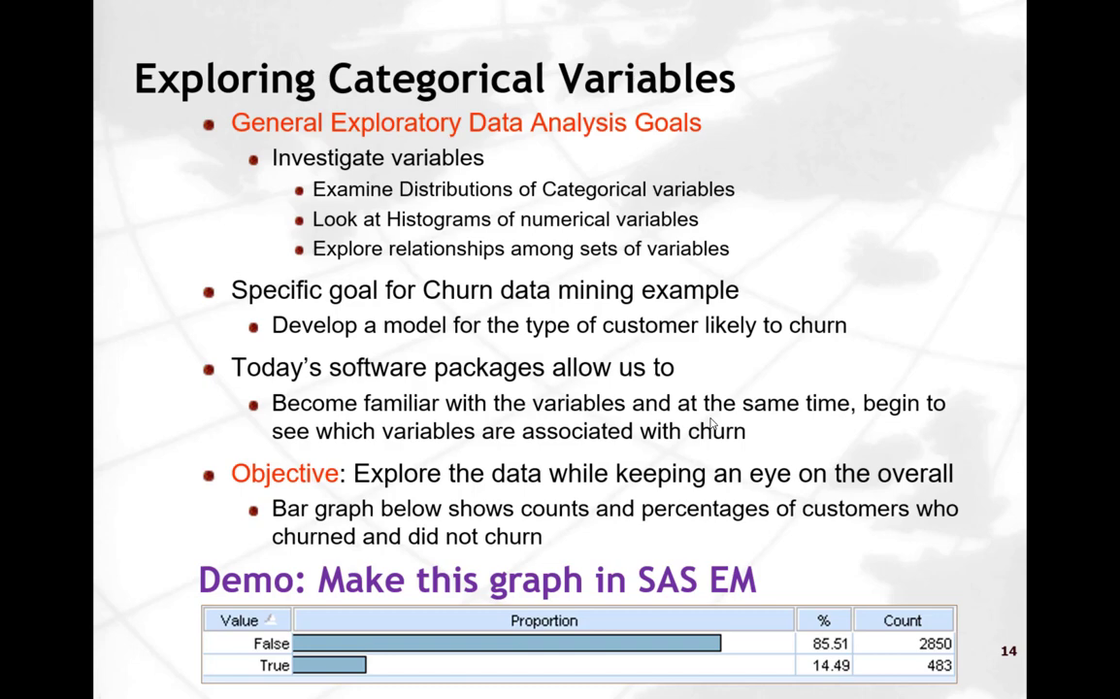
pyautogui.hotkey('alt', 'Tab')
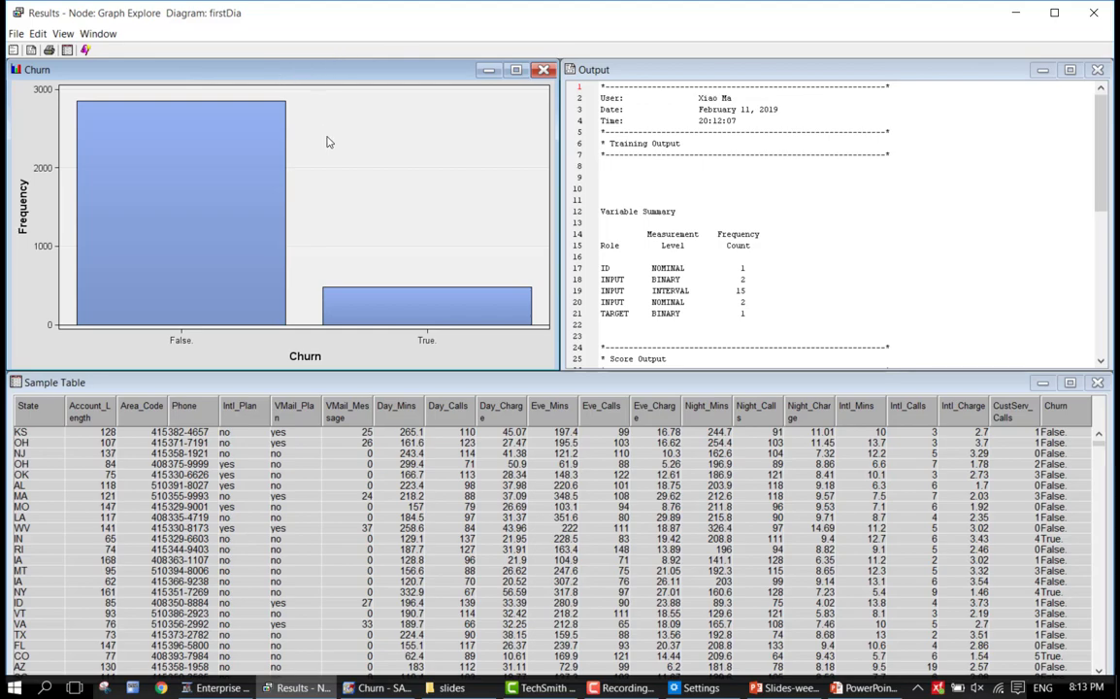
# Step: Start a new plot in the Graph Explore results and choose the horizontal Bar chart type
pyautogui.click(61, 34)
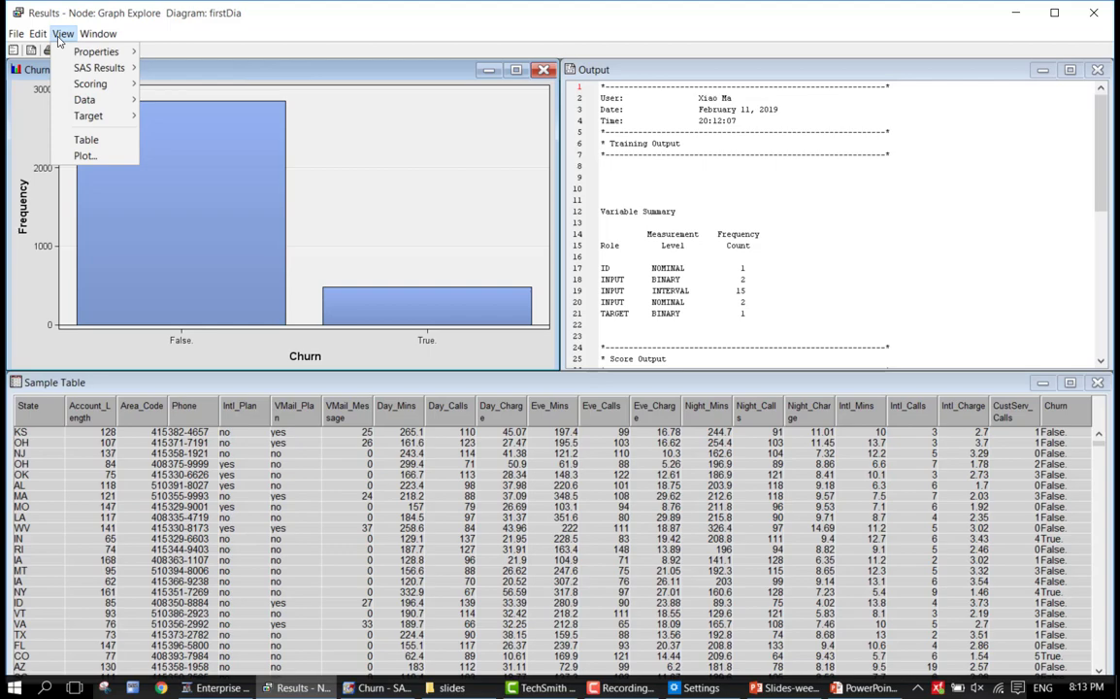
pyautogui.click(104, 159)
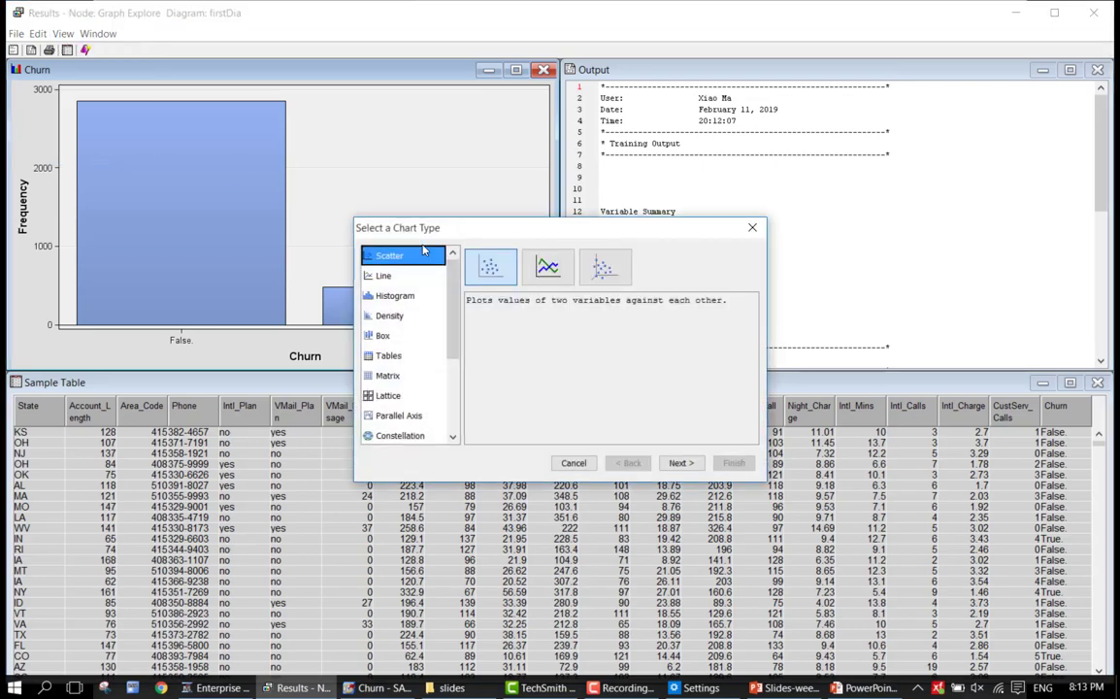
pyautogui.moveTo(474, 231); pyautogui.dragTo(459, 124)
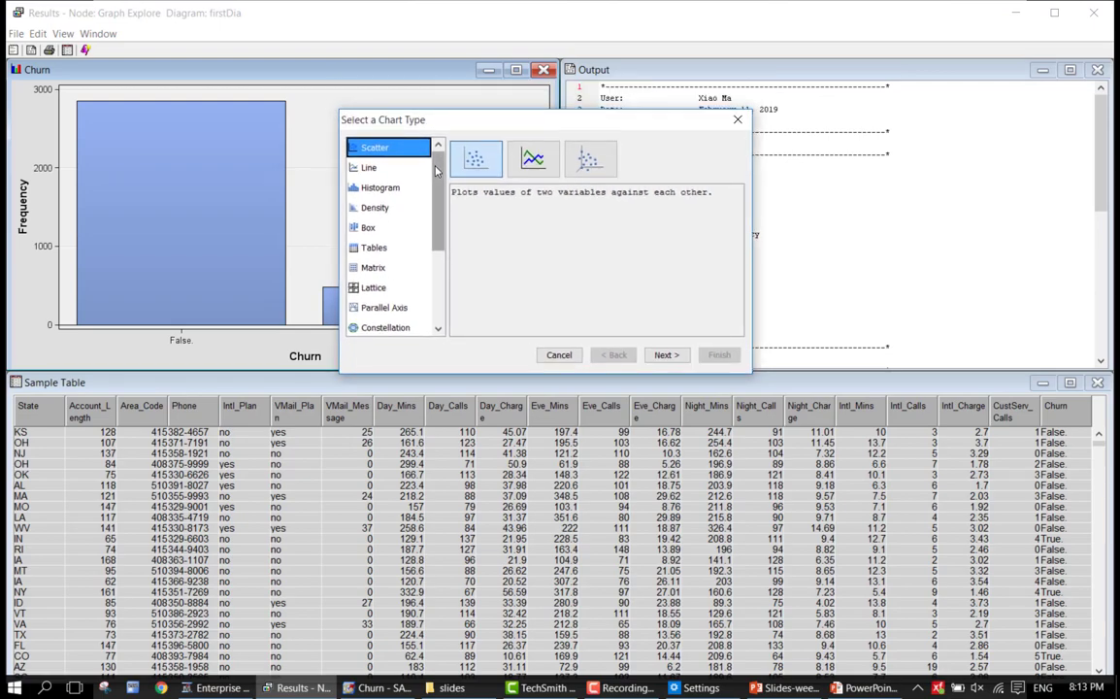
pyautogui.moveTo(436, 200); pyautogui.dragTo(438, 257)
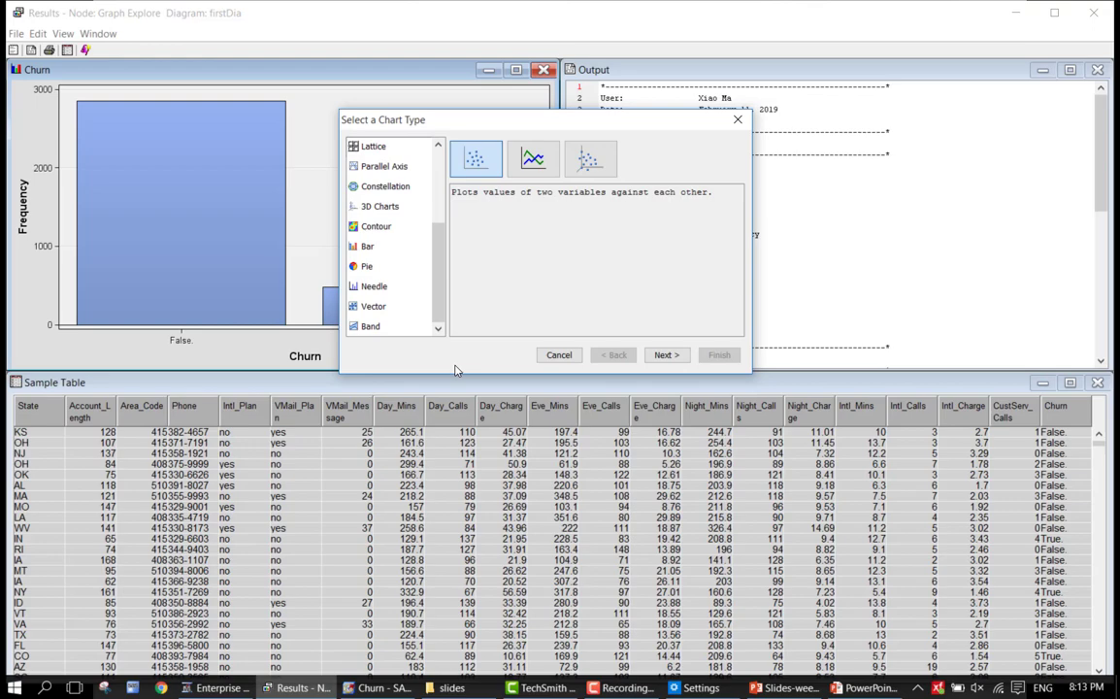
pyautogui.click(381, 247)
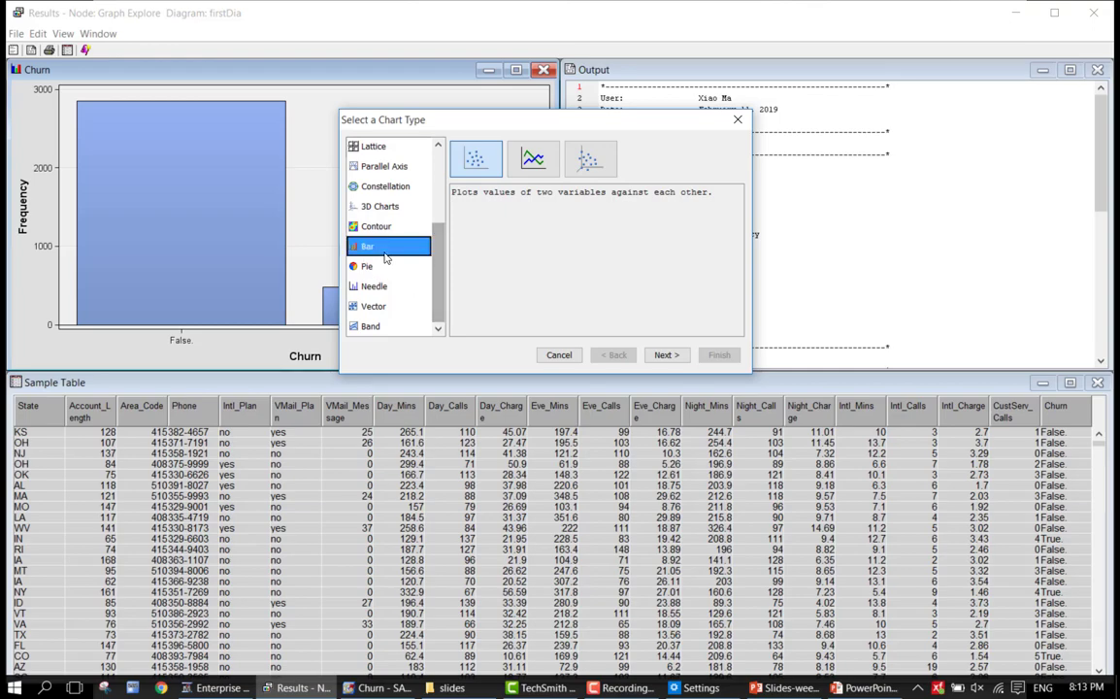
pyautogui.click(536, 165)
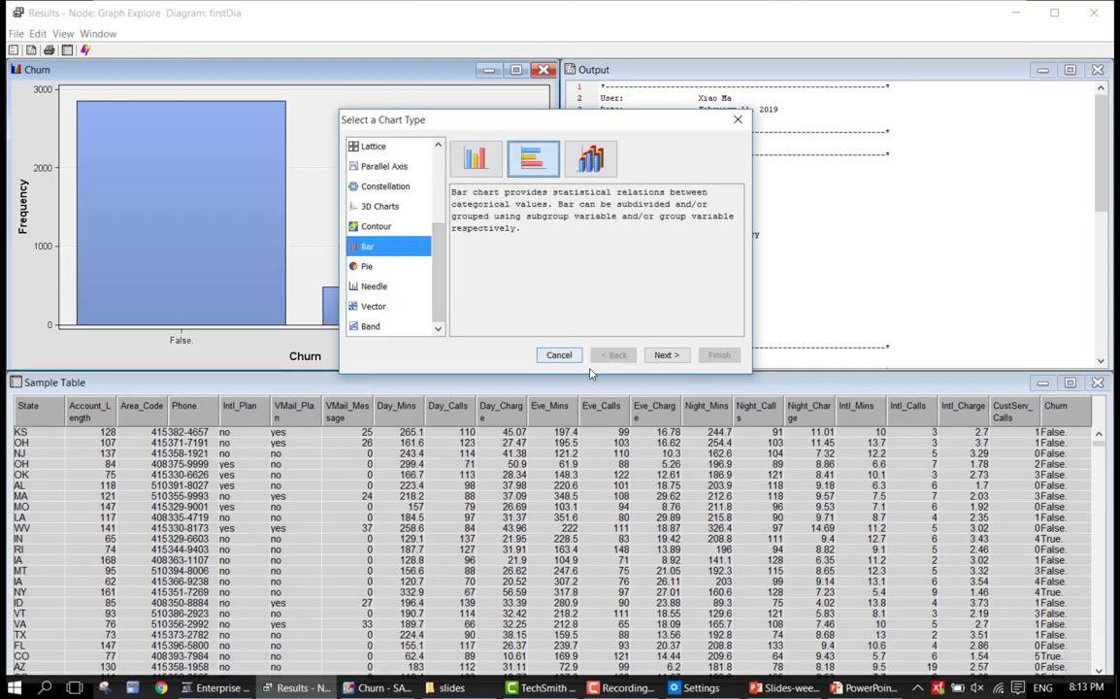
pyautogui.click(665, 356)
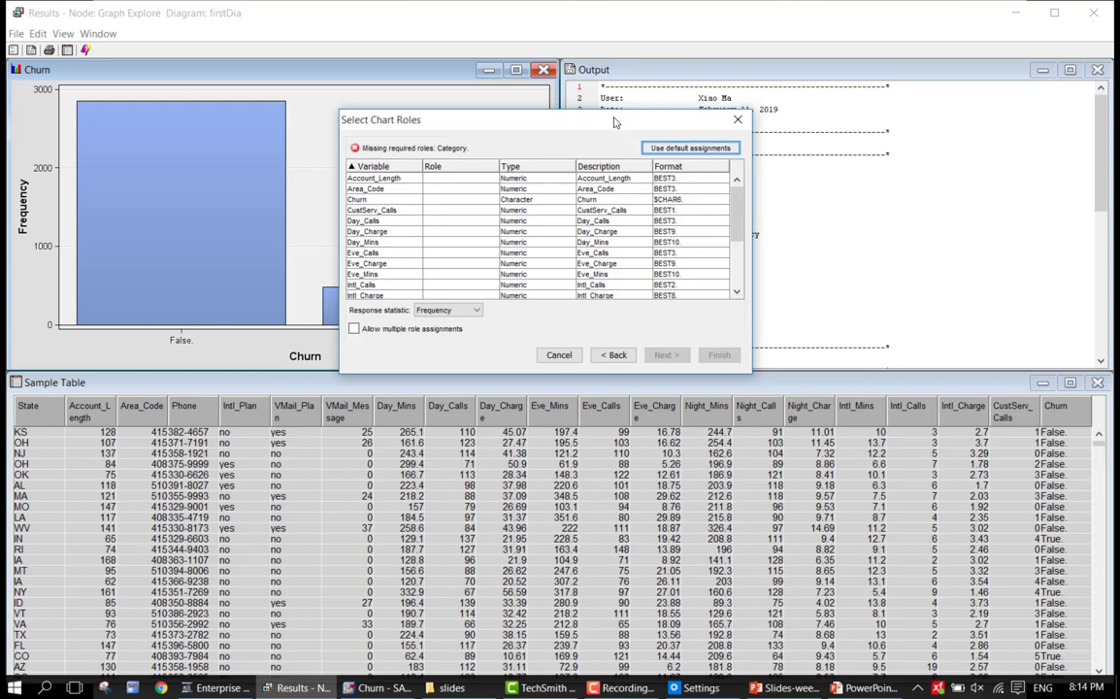
# Step: Assign the Category role to the Churn variable, keeping Frequency as the response statistic
pyautogui.click(463, 190)
pyautogui.click(464, 197)
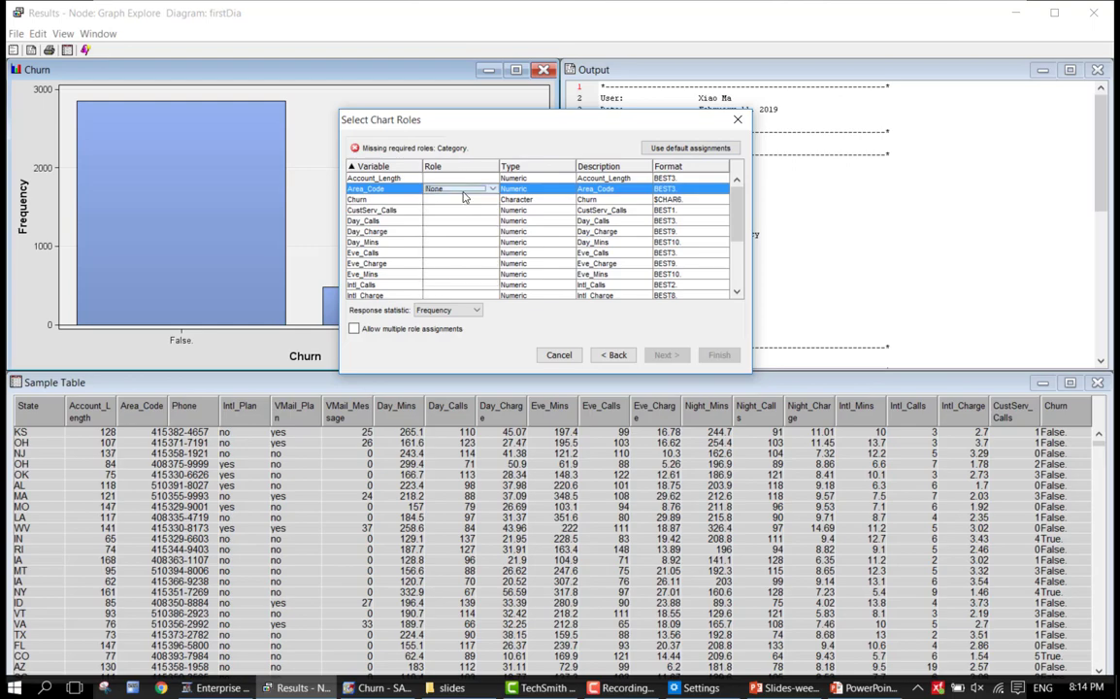
pyautogui.click(456, 199)
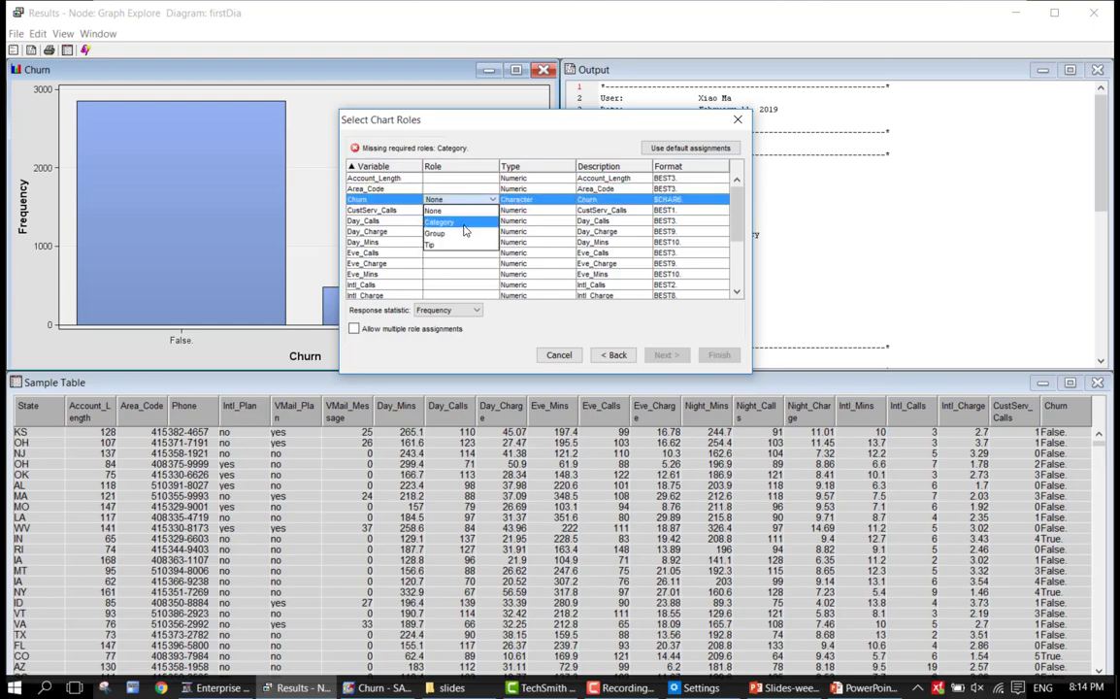
pyautogui.click(463, 223)
pyautogui.moveTo(735, 237)
pyautogui.mouseDown()
pyautogui.moveTo(737, 264)
pyautogui.moveTo(736, 231)
pyautogui.mouseUp()
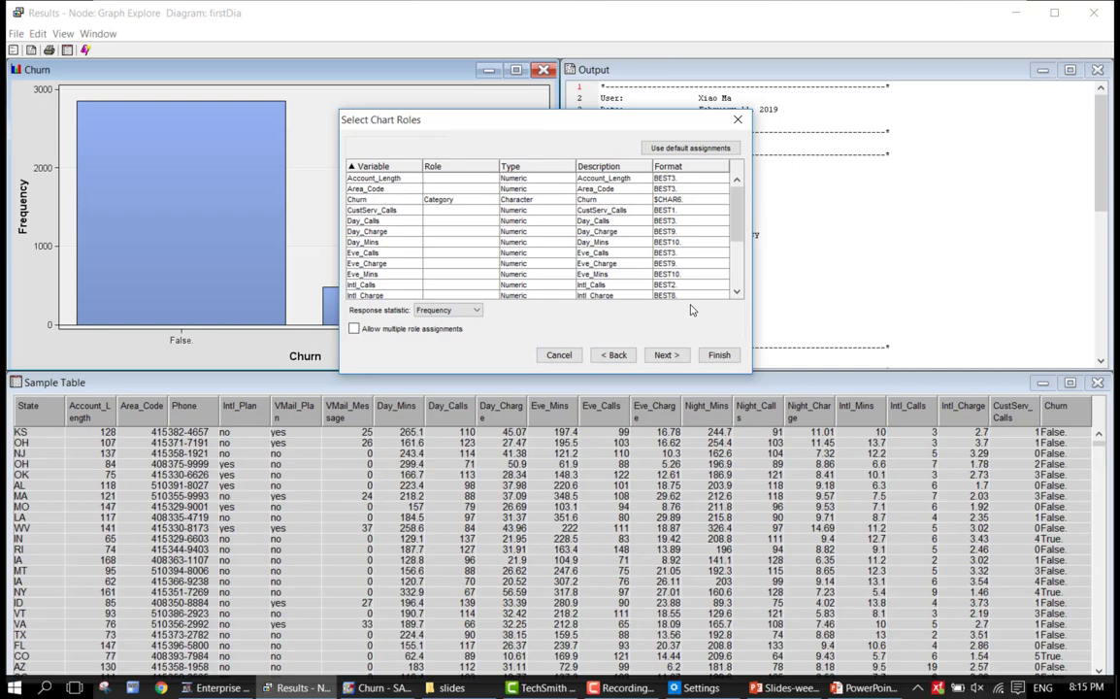
# Step: Finish the bar chart without a WHERE clause or titles, and place its window over the Output window beside the Churn chart
pyautogui.click(667, 355)
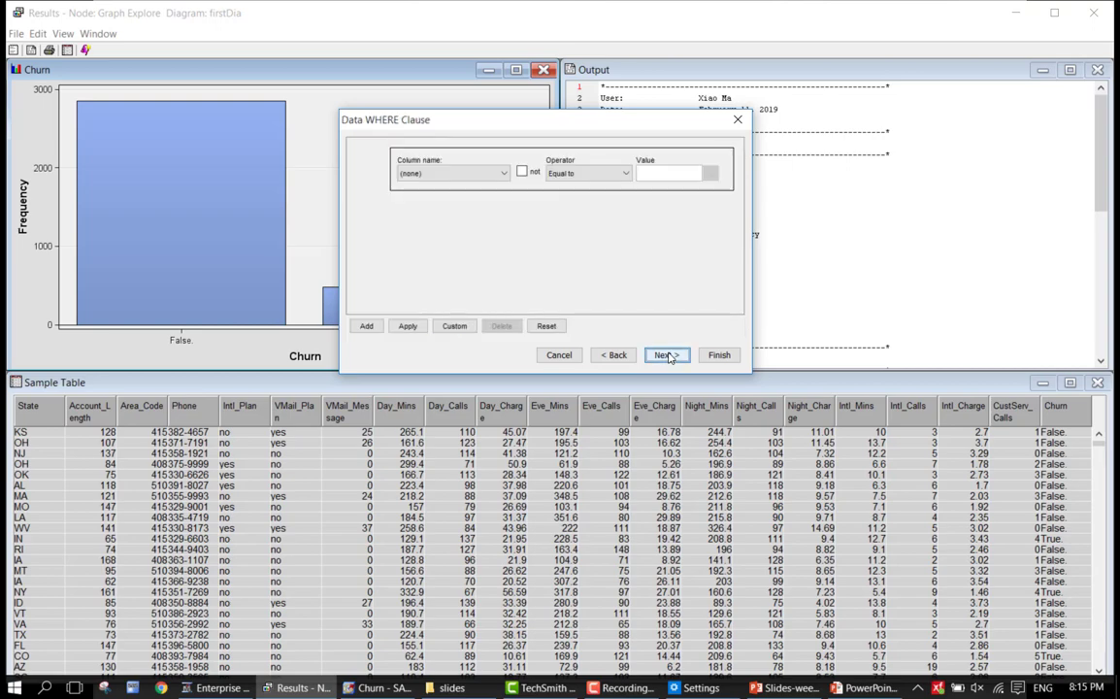
pyautogui.click(666, 356)
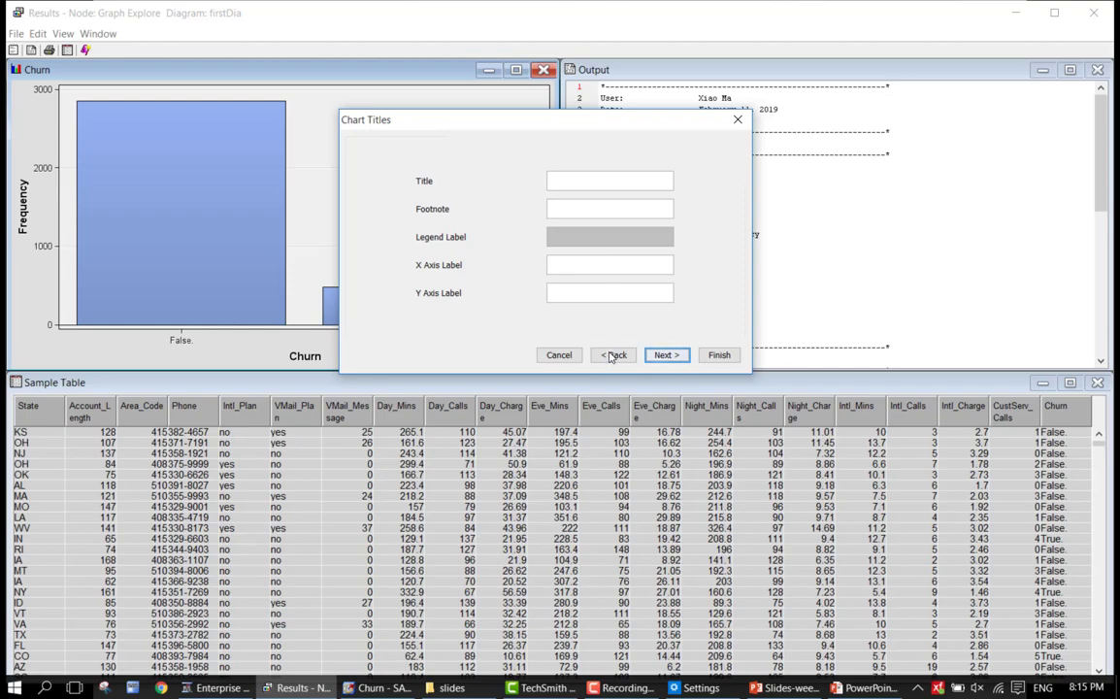
pyautogui.click(660, 355)
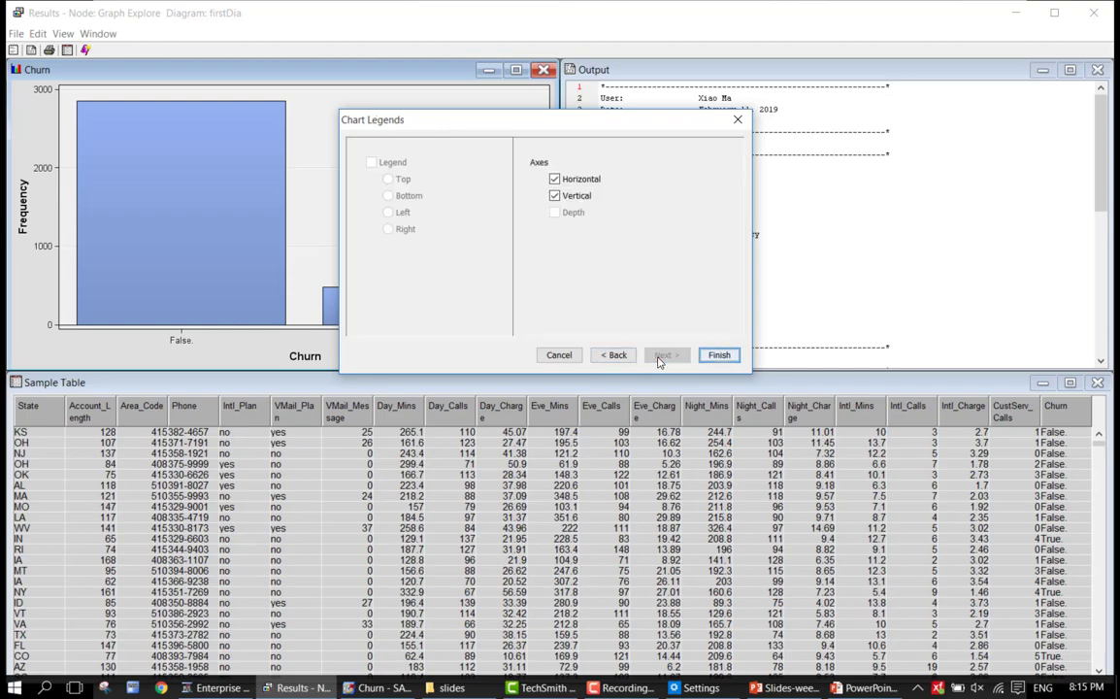
pyautogui.click(718, 355)
pyautogui.moveTo(184, 69); pyautogui.dragTo(728, 82)
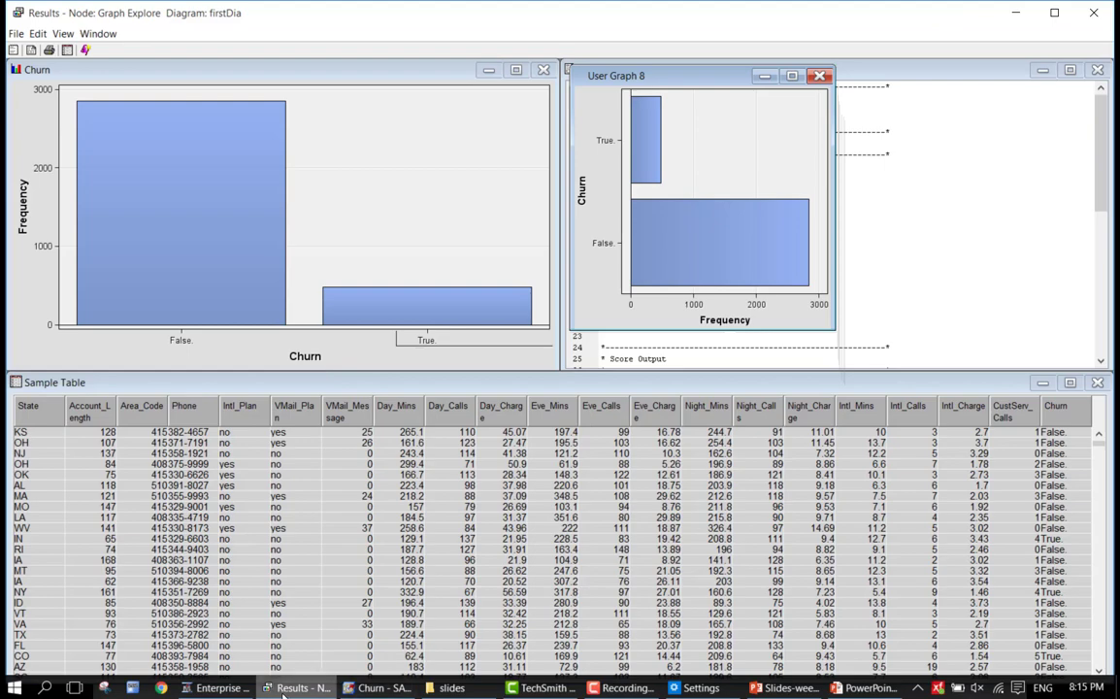
# Step: Compare the new Churn bar chart with the demo graph on the PowerPoint slide and switch back to the Graph Explore results
pyautogui.moveTo(288, 694)
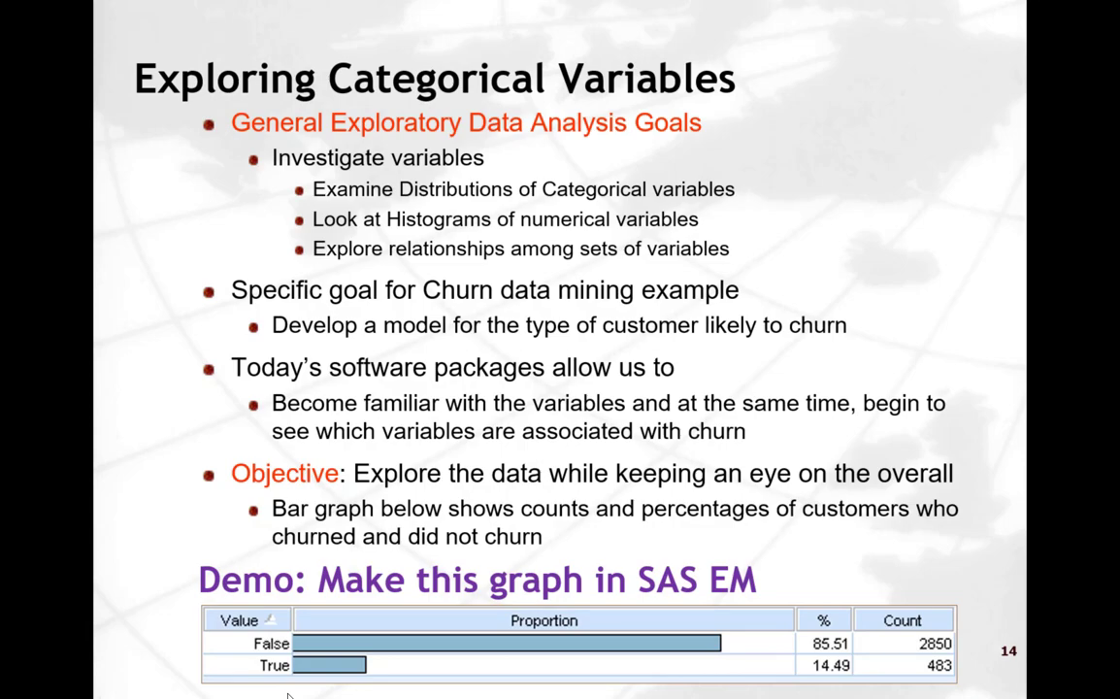
pyautogui.hotkey('alt', 'Tab')
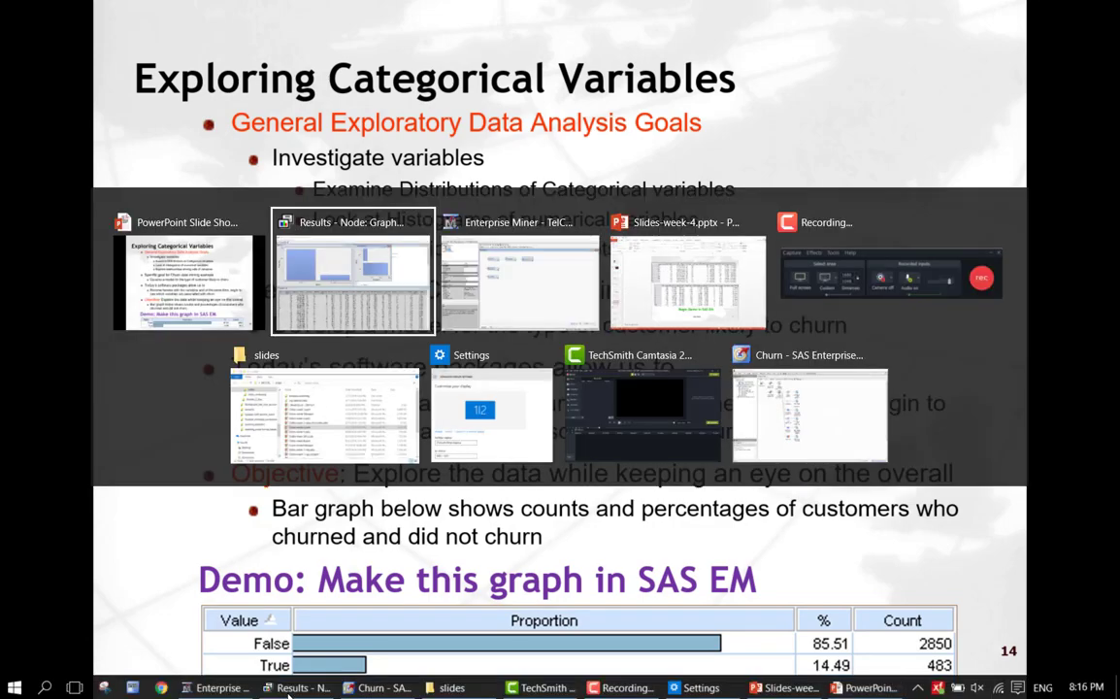